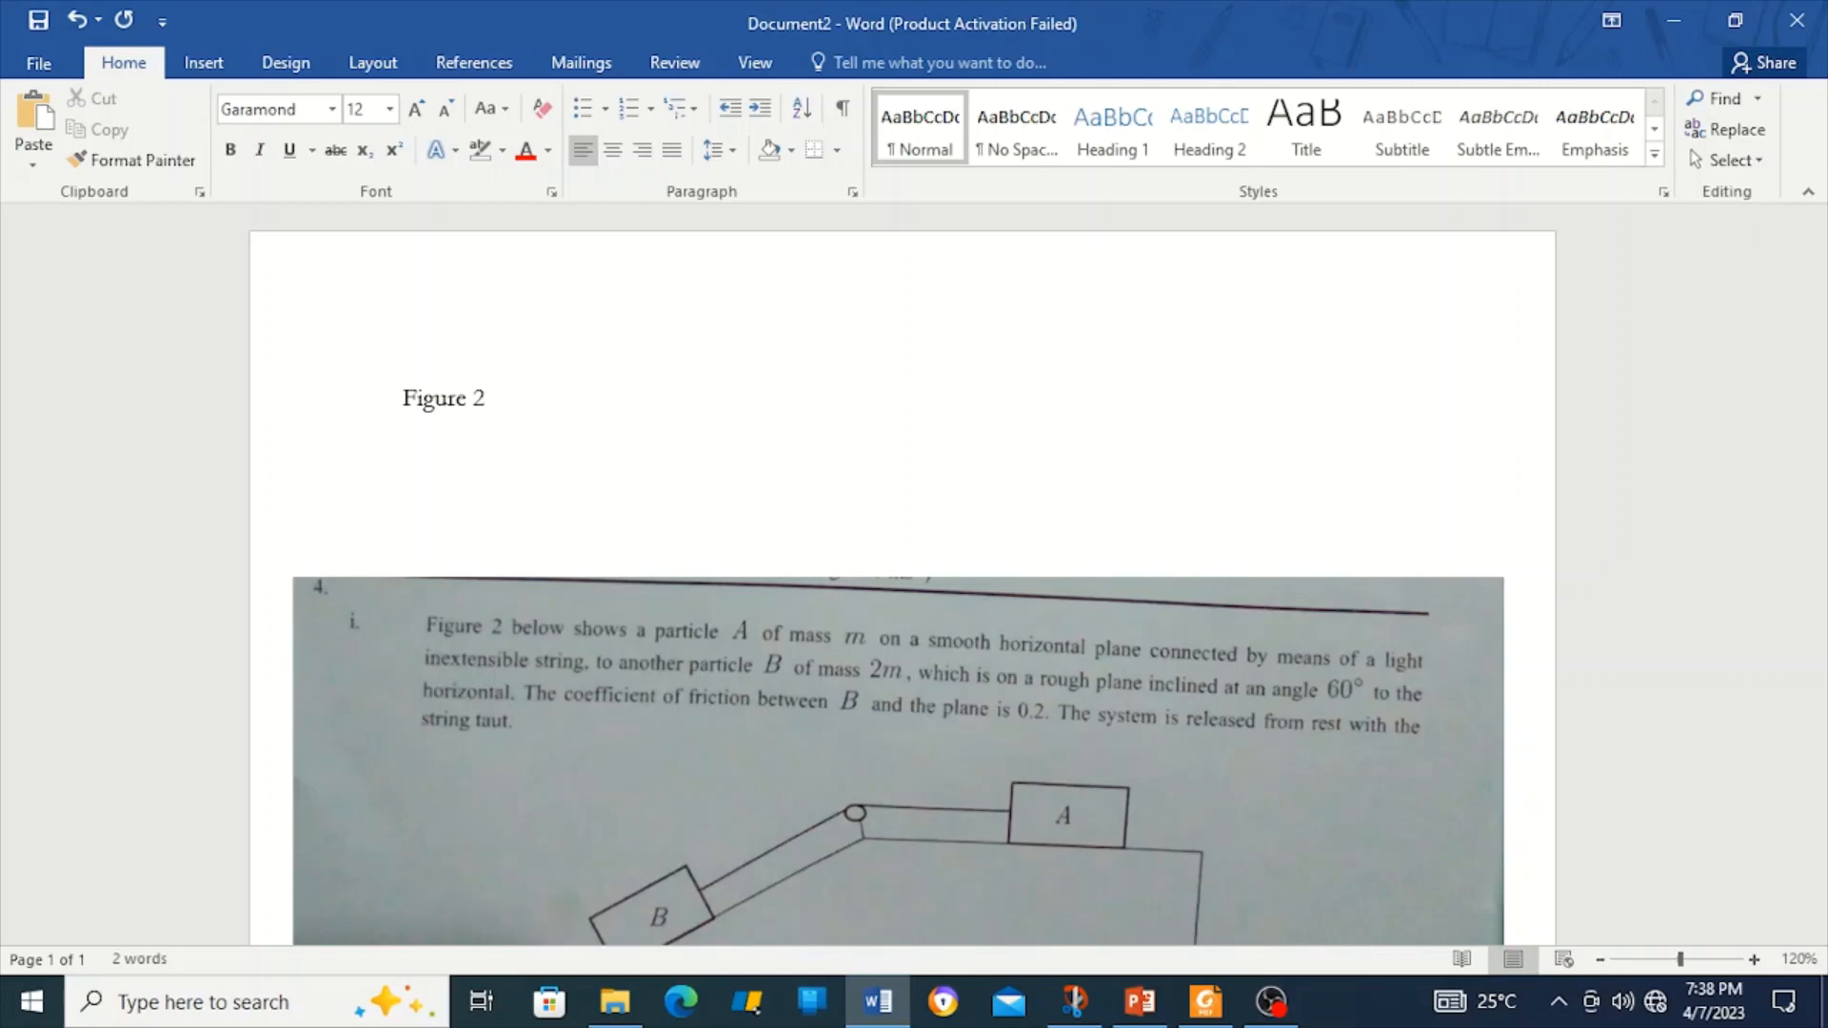
# Type 'below shows a particle A of mass m', with A and m as equations.
pyautogui.write('elow shows a part')
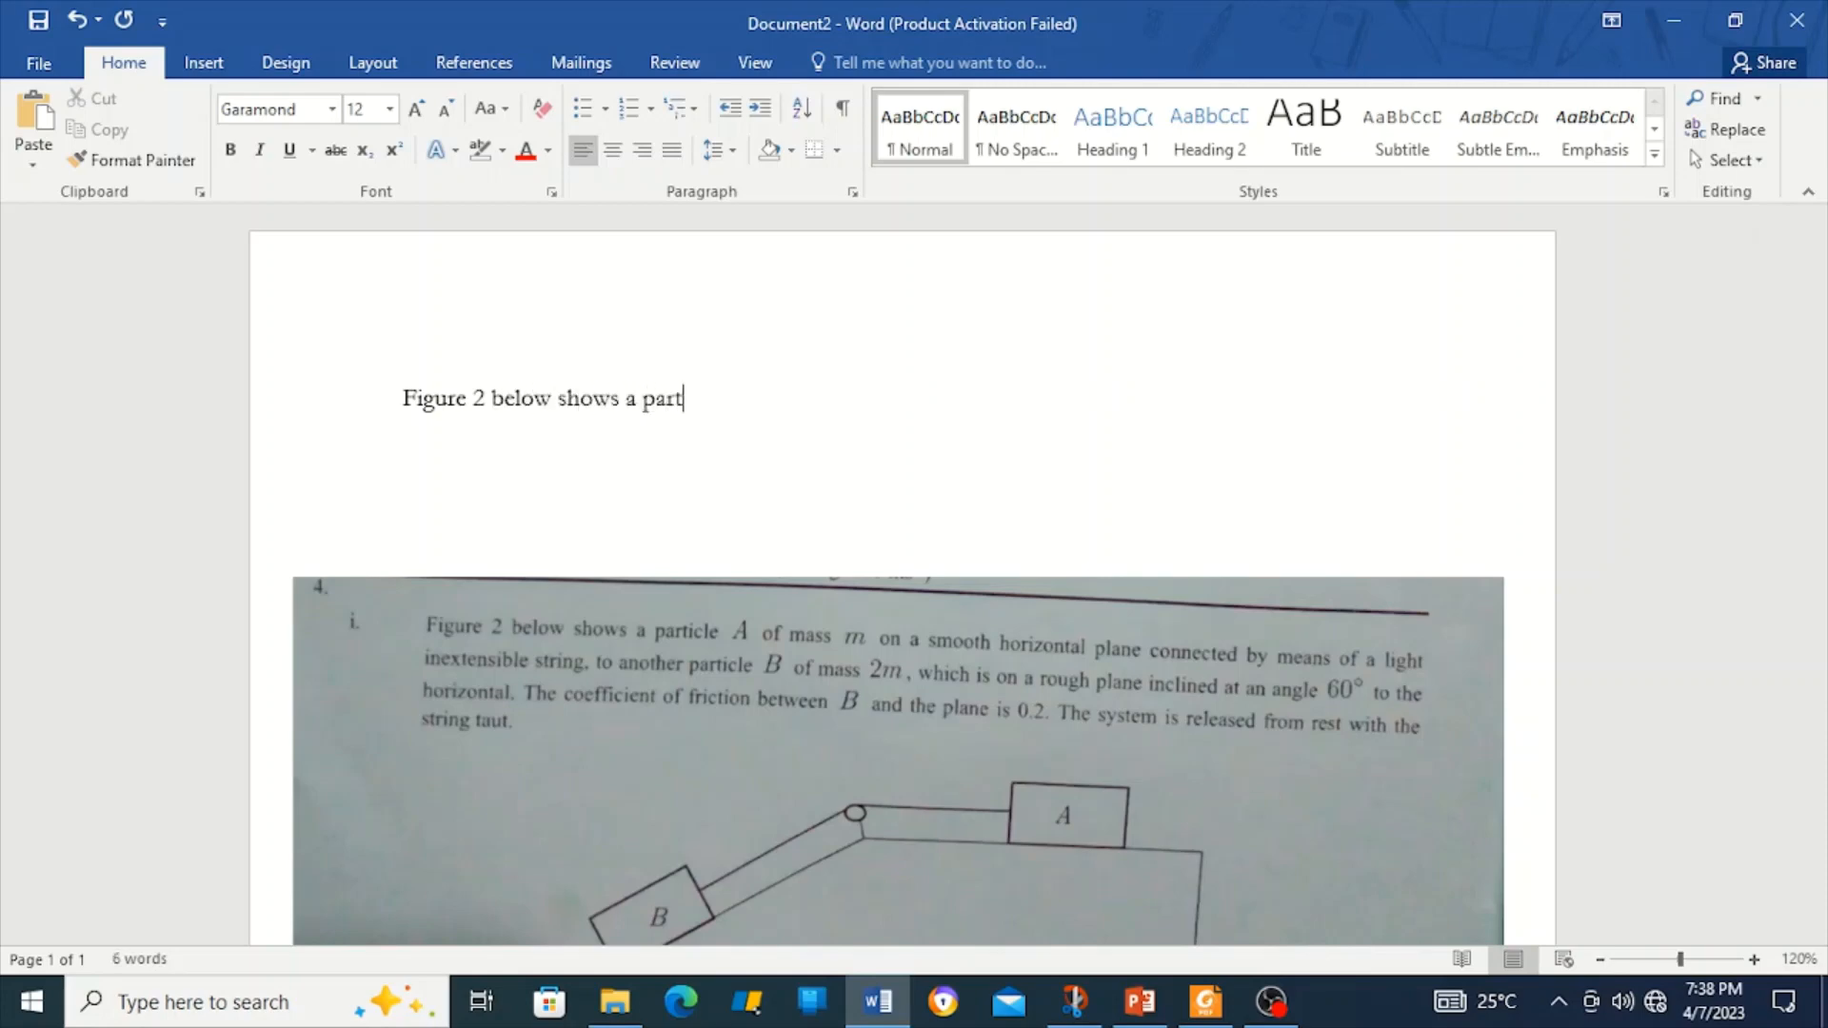
pyautogui.write('icle')
pyautogui.hotkey('alt', '=')
pyautogui.write('A')
pyautogui.press('Right')
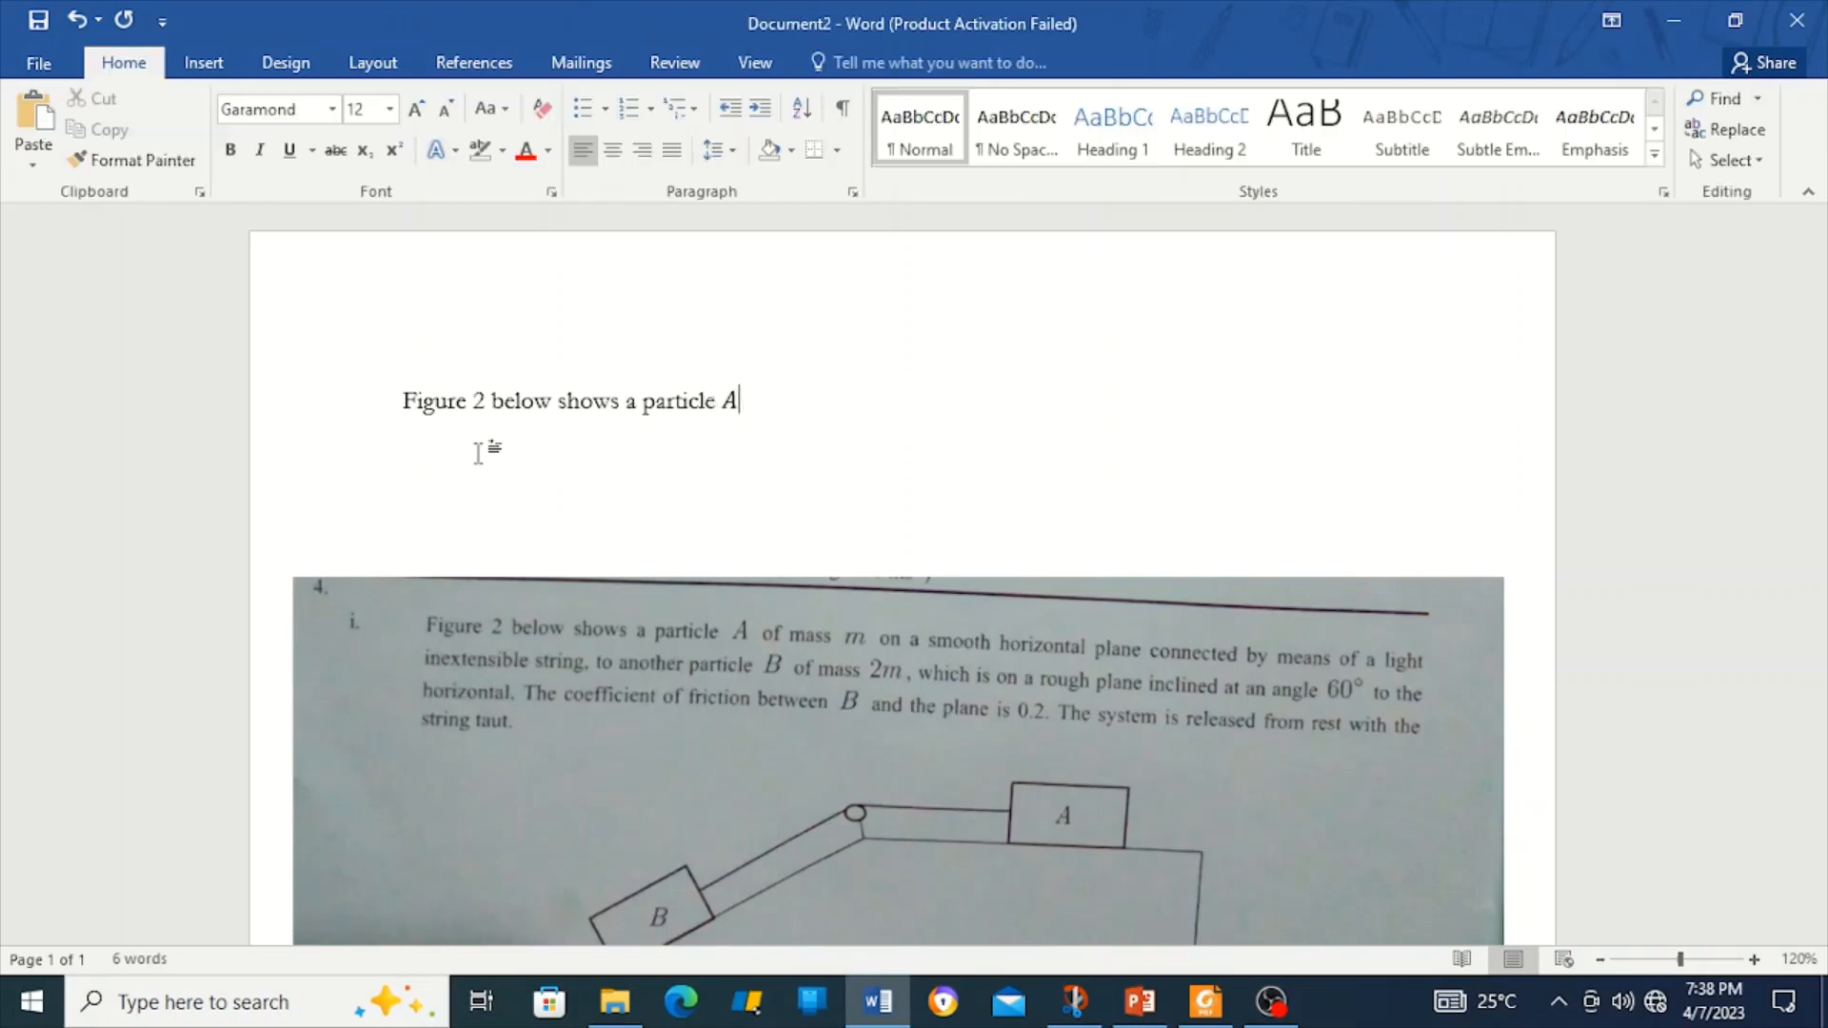
pyautogui.write('of mass')
pyautogui.hotkey('alt', '=')
pyautogui.write('m')
pyautogui.press('Right')
# Continue with 'on a smooth horizontal plane connected by means of a light inextensible string, to another particle'.
pyautogui.write('o')
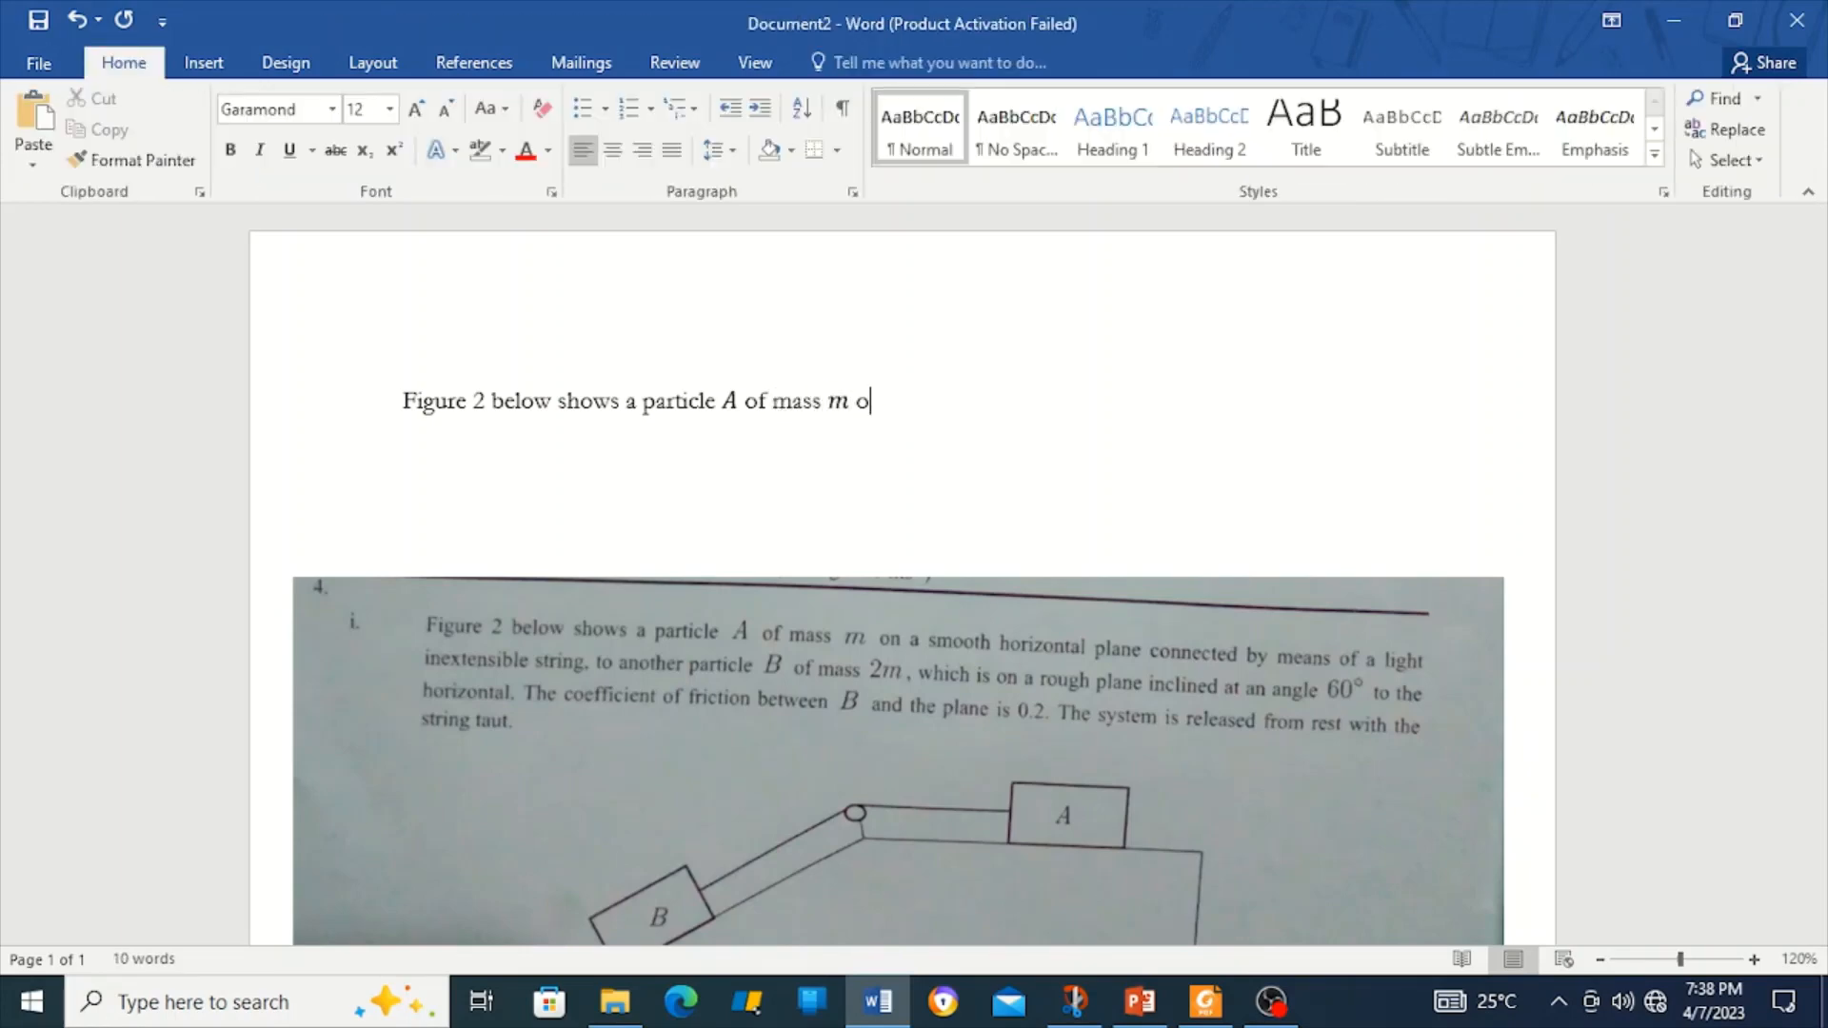
pyautogui.write('n a smooth horizont')
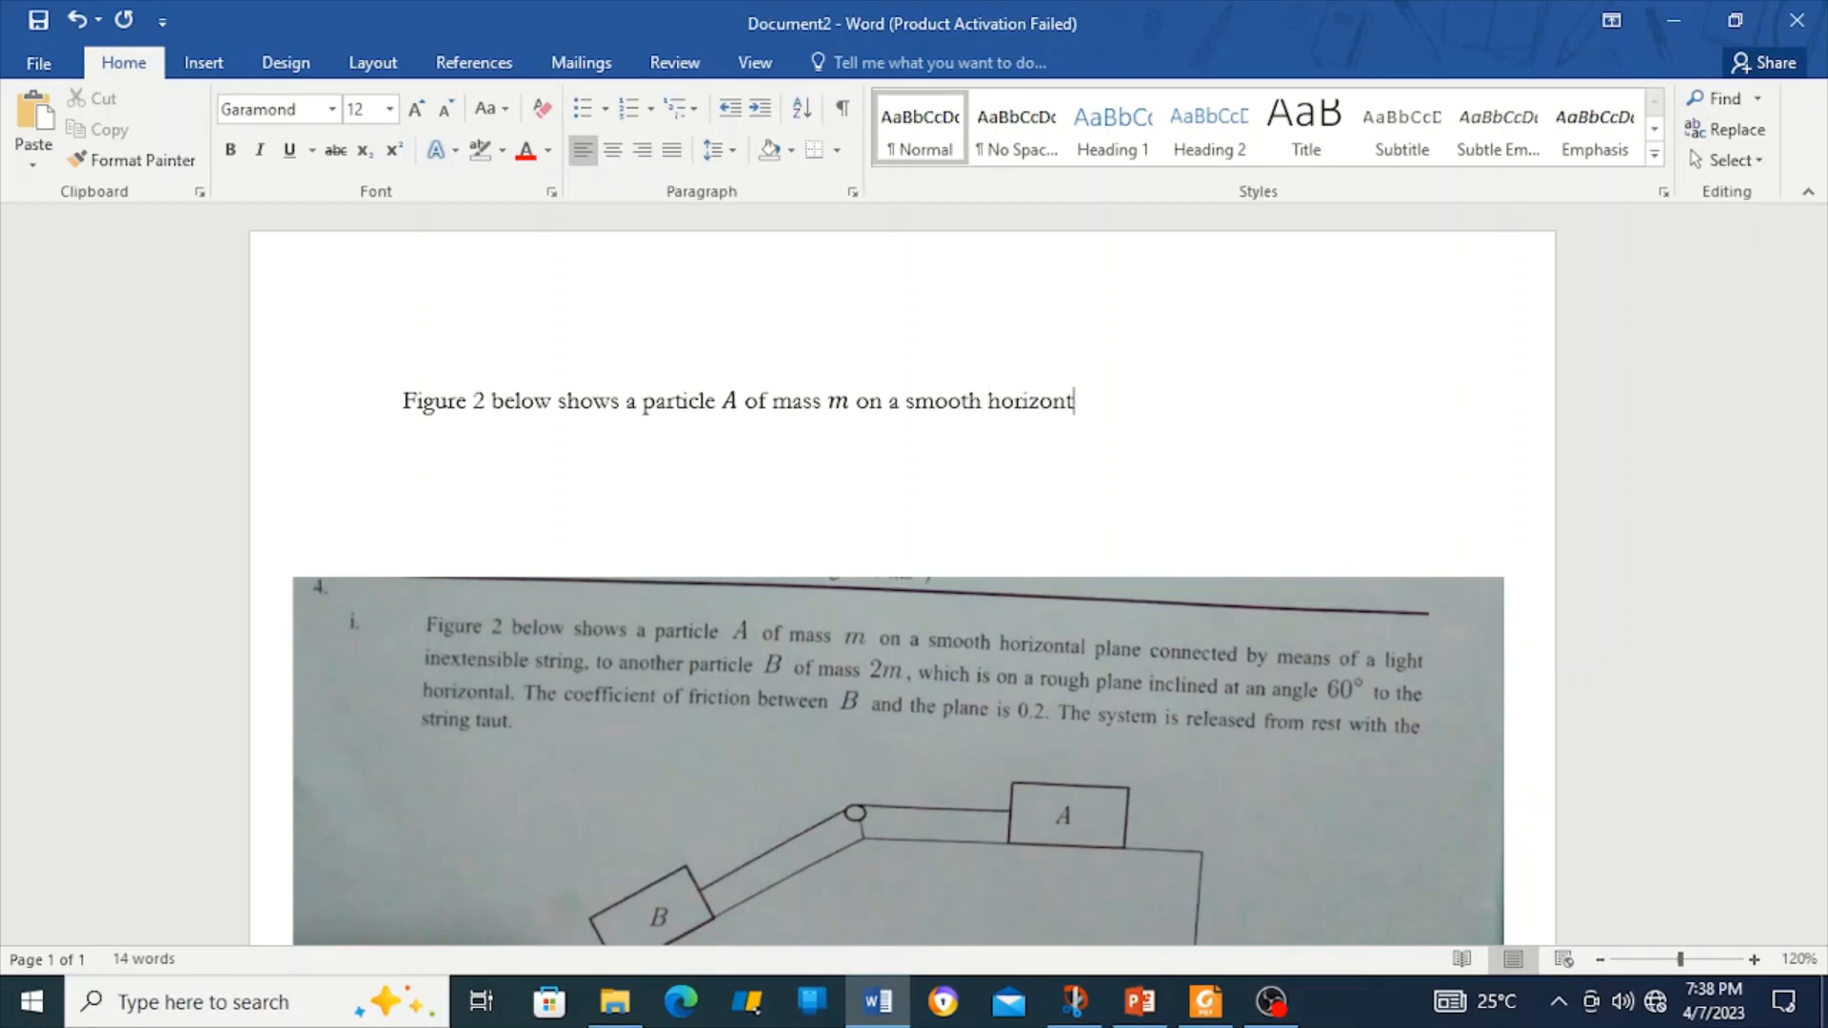
pyautogui.write('al plane conn')
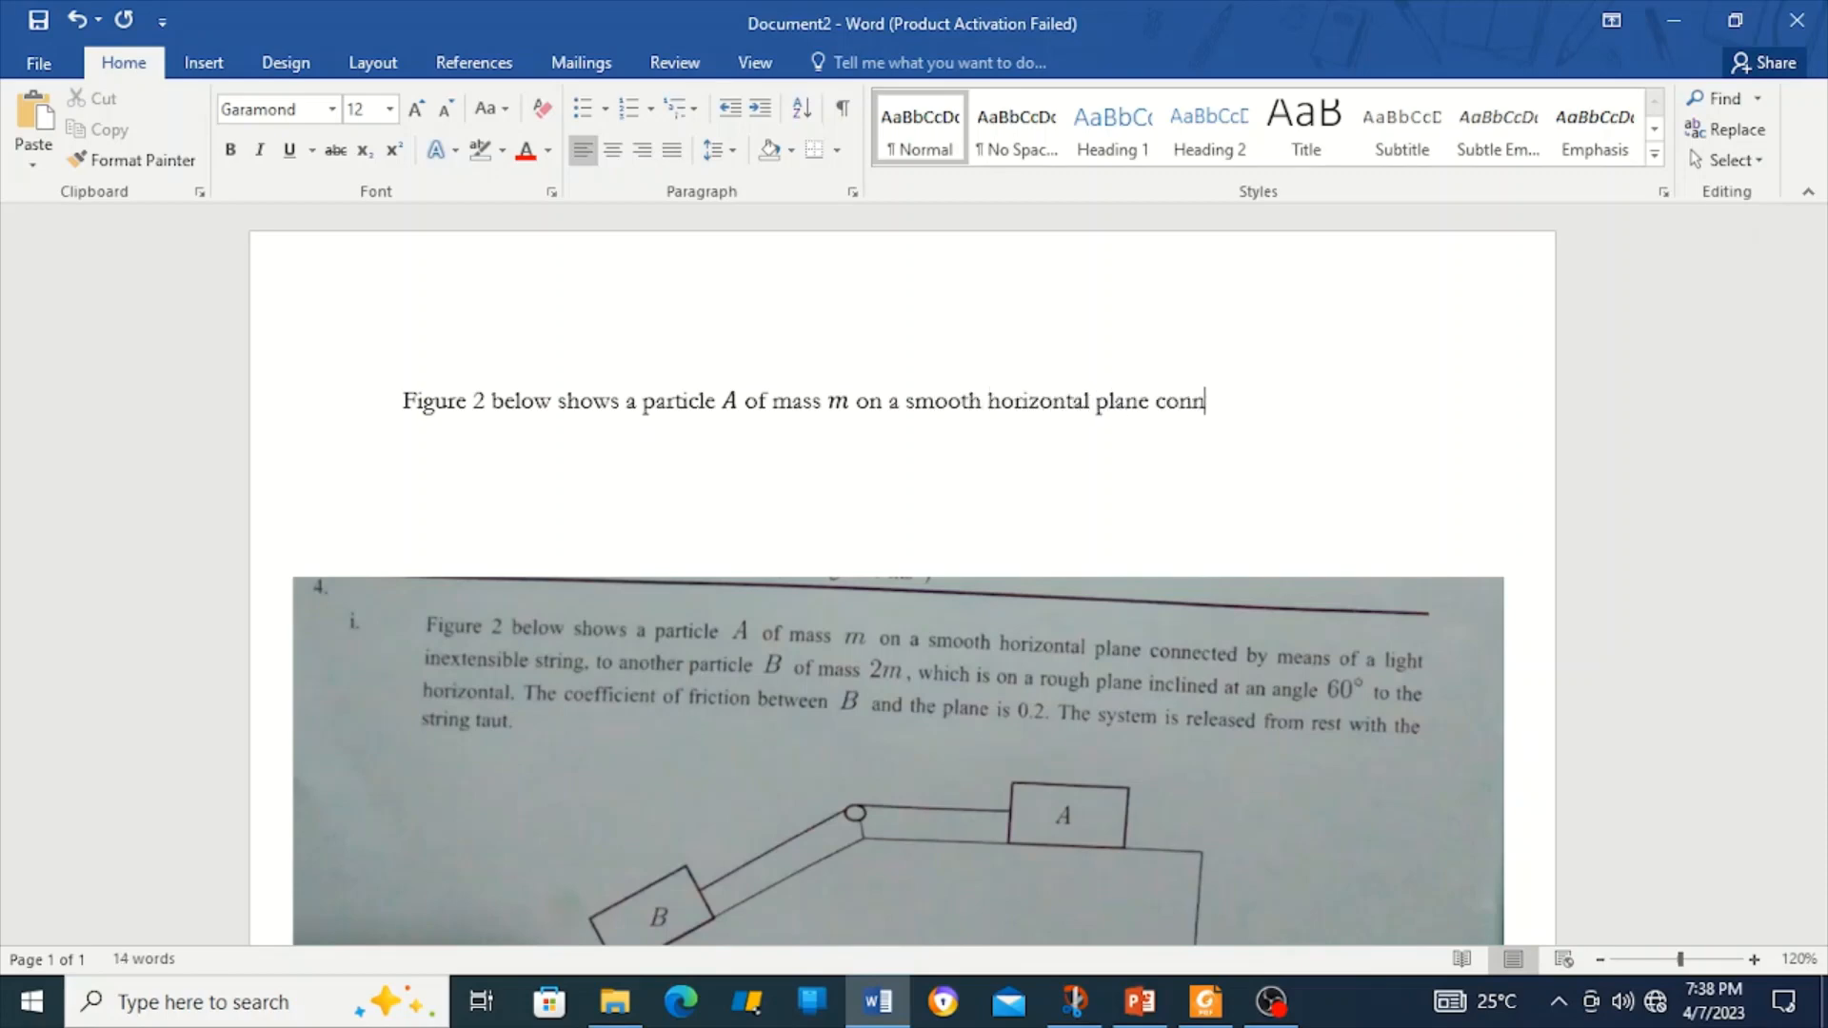
pyautogui.write('ndected to')
pyautogui.press('BackSpace')
pyautogui.press('BackSpace')
pyautogui.write('by the means of')
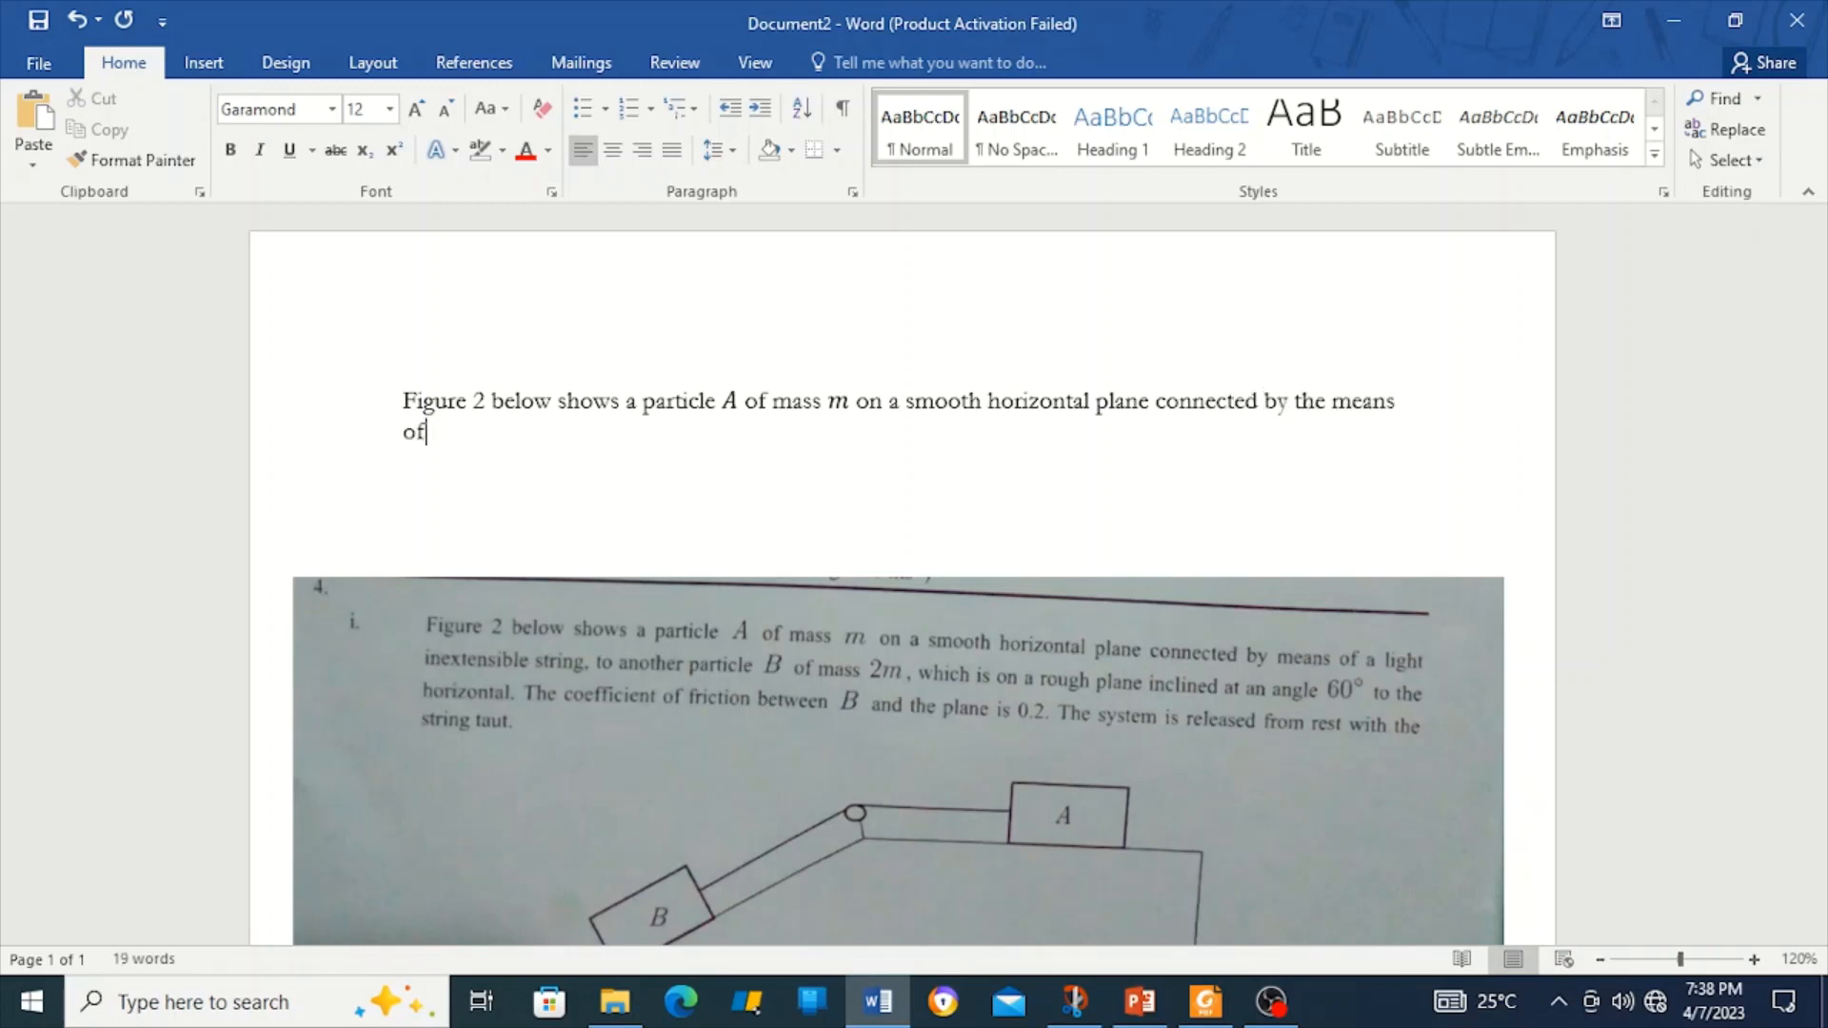
pyautogui.write(' a light inextens')
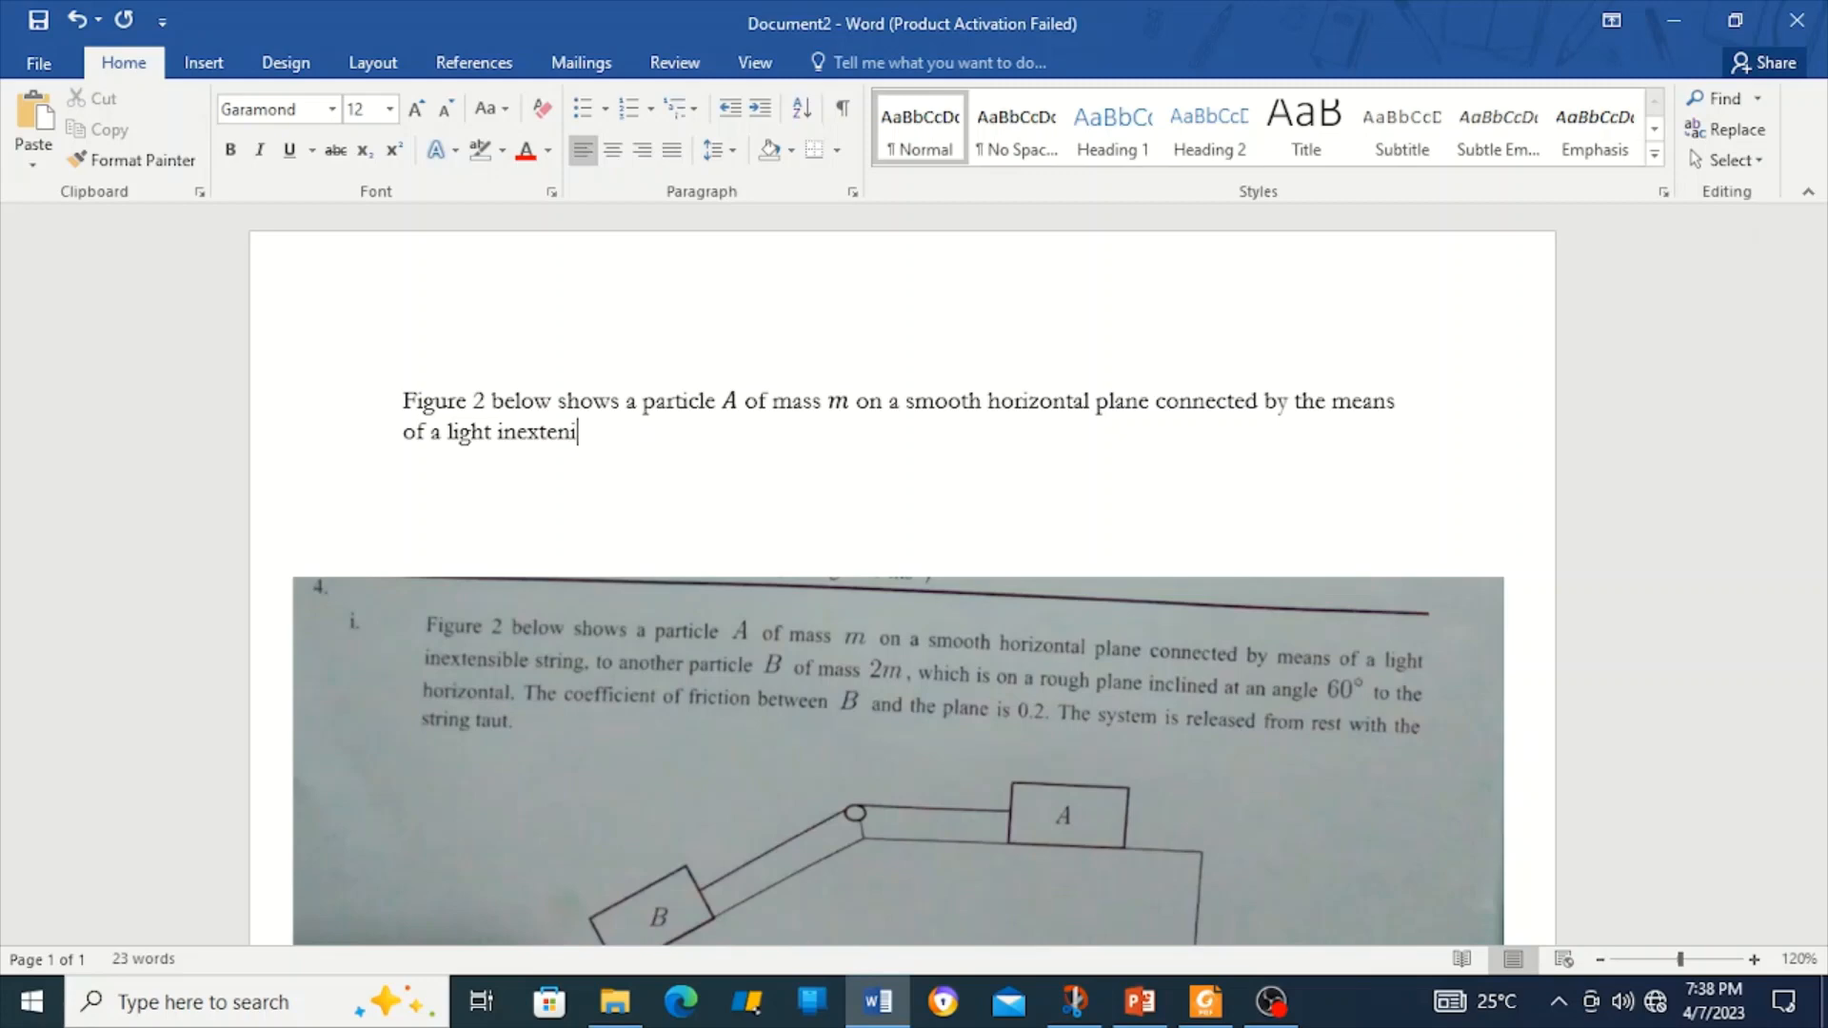
pyautogui.write('sible string, to anoth')
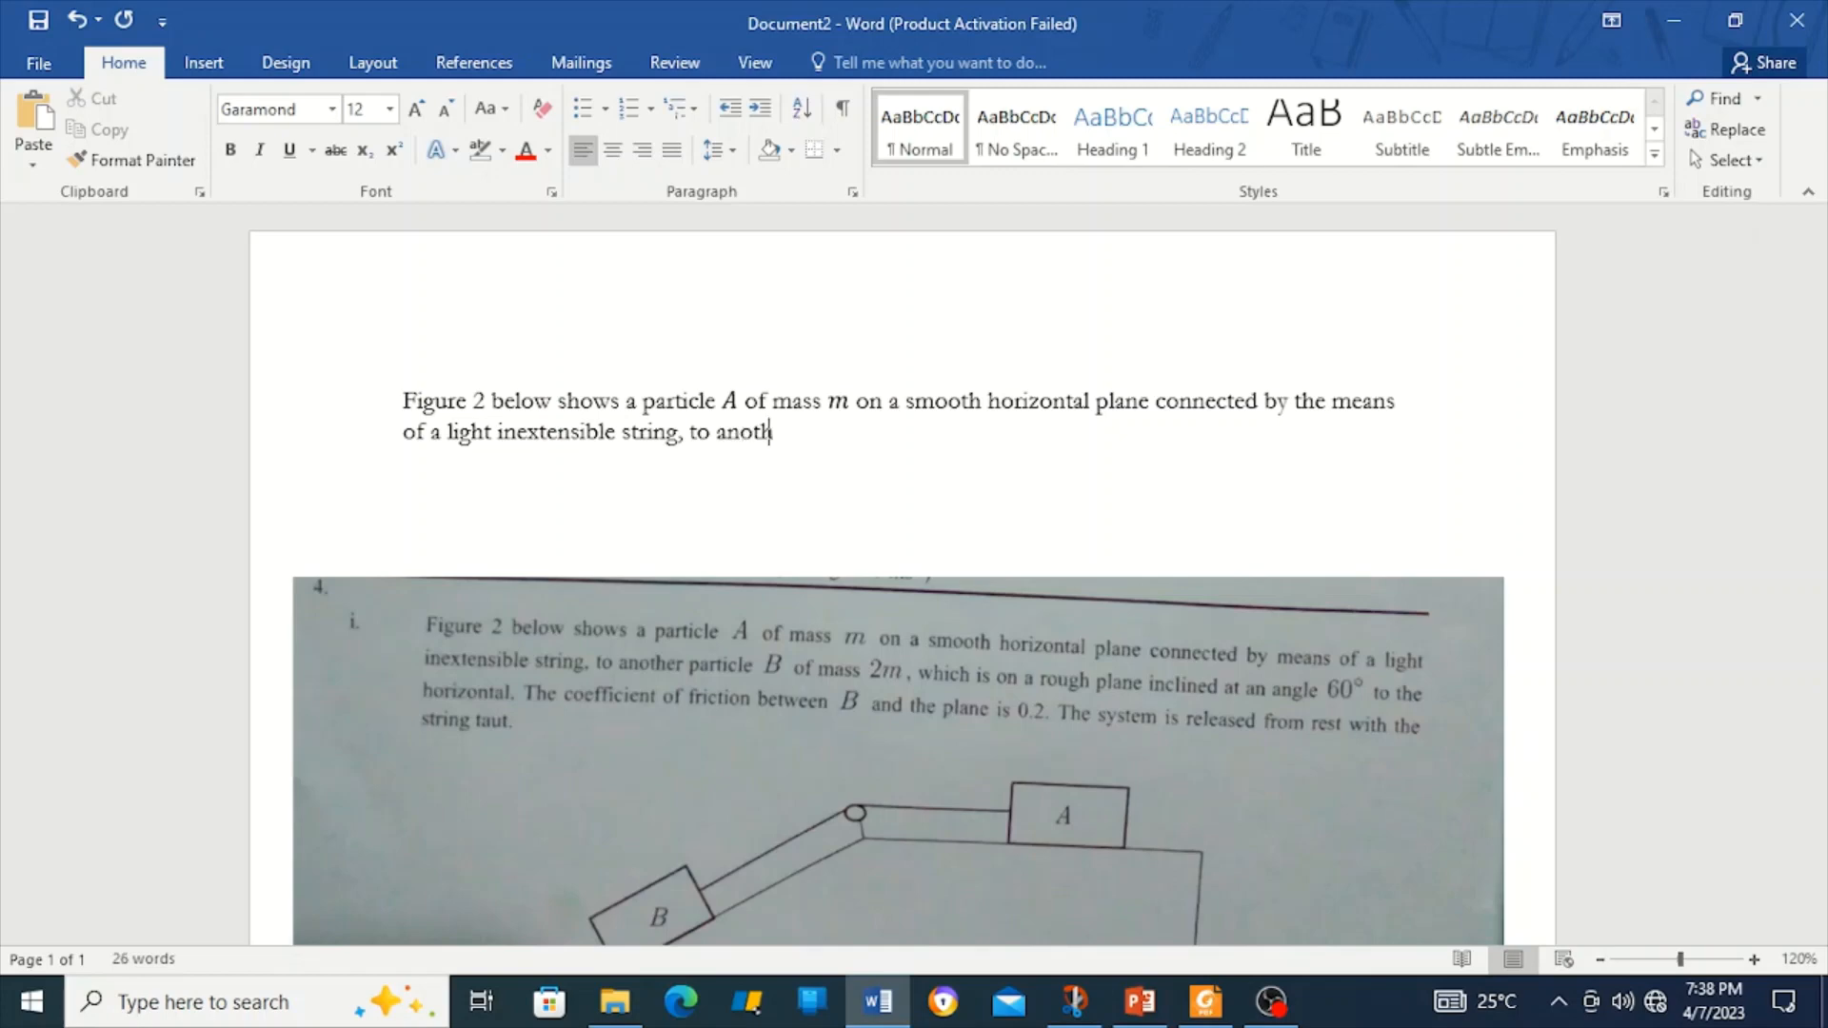
pyautogui.write('er particle')
# Add 'B of mass 2m, which', with B and 2m as equations.
pyautogui.hotkey('alt', '=')
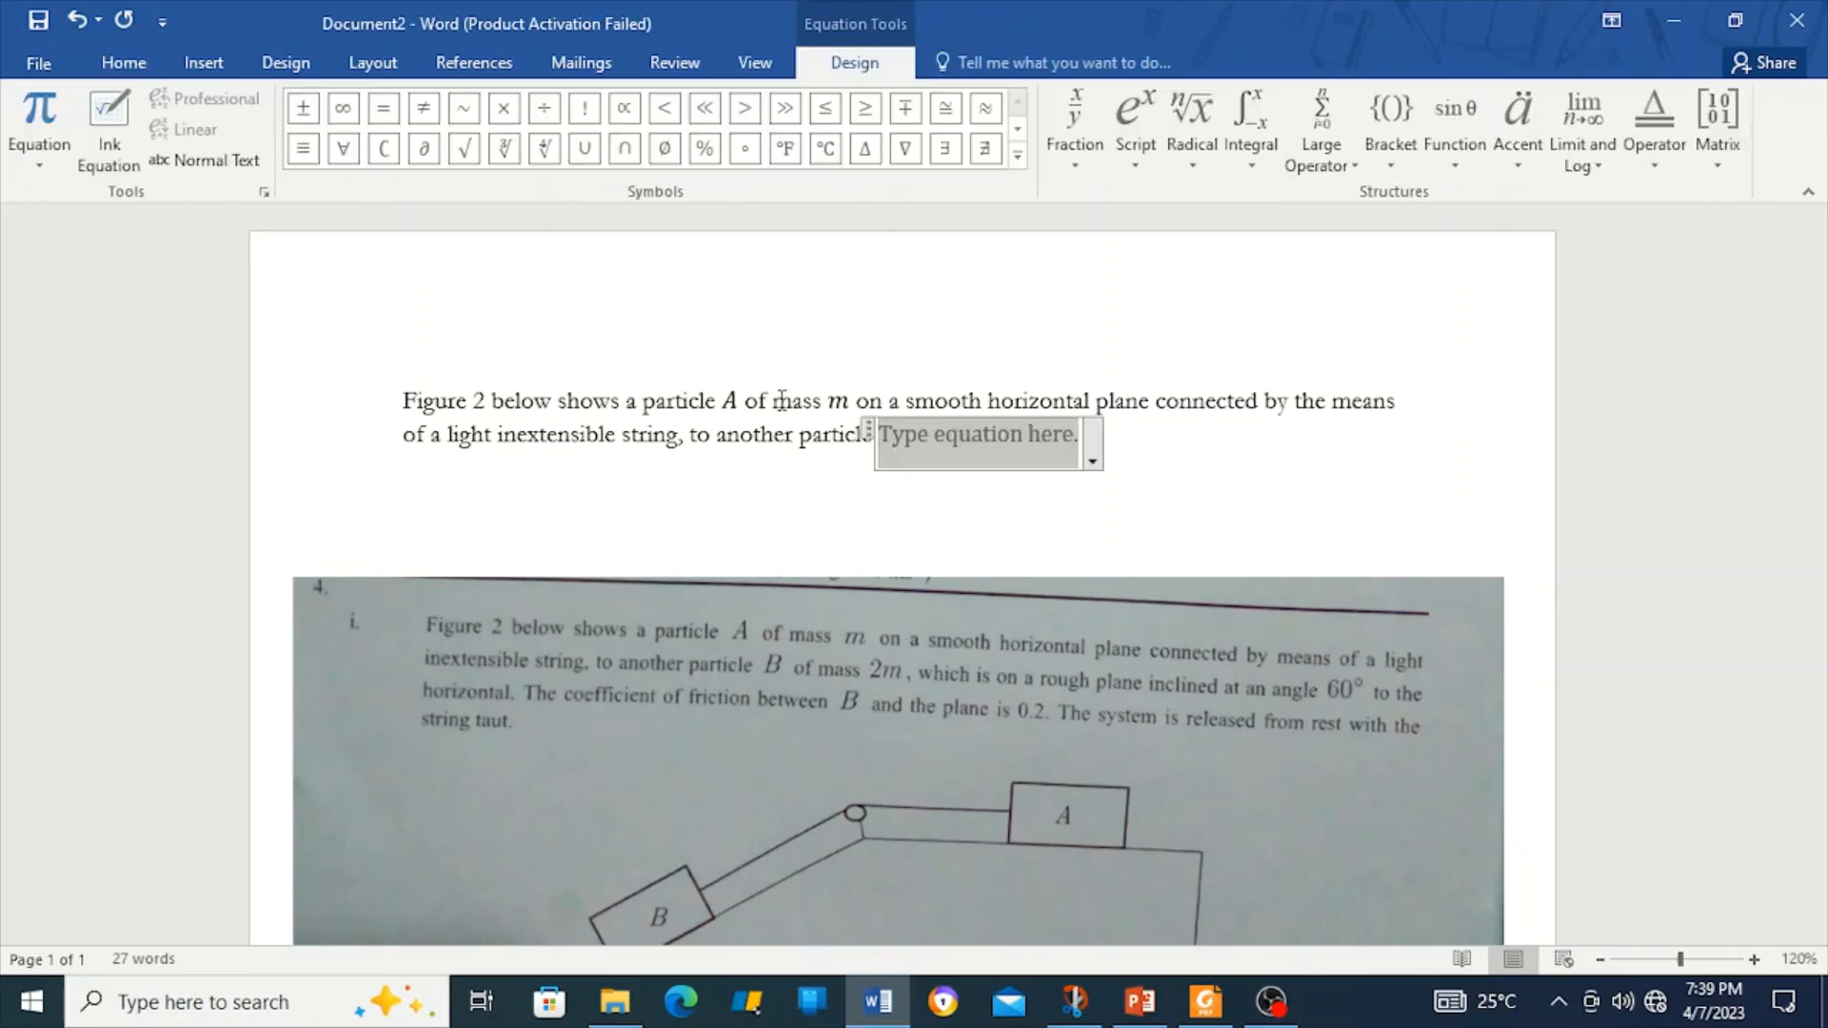
pyautogui.write('B')
pyautogui.press('Right')
pyautogui.write('o')
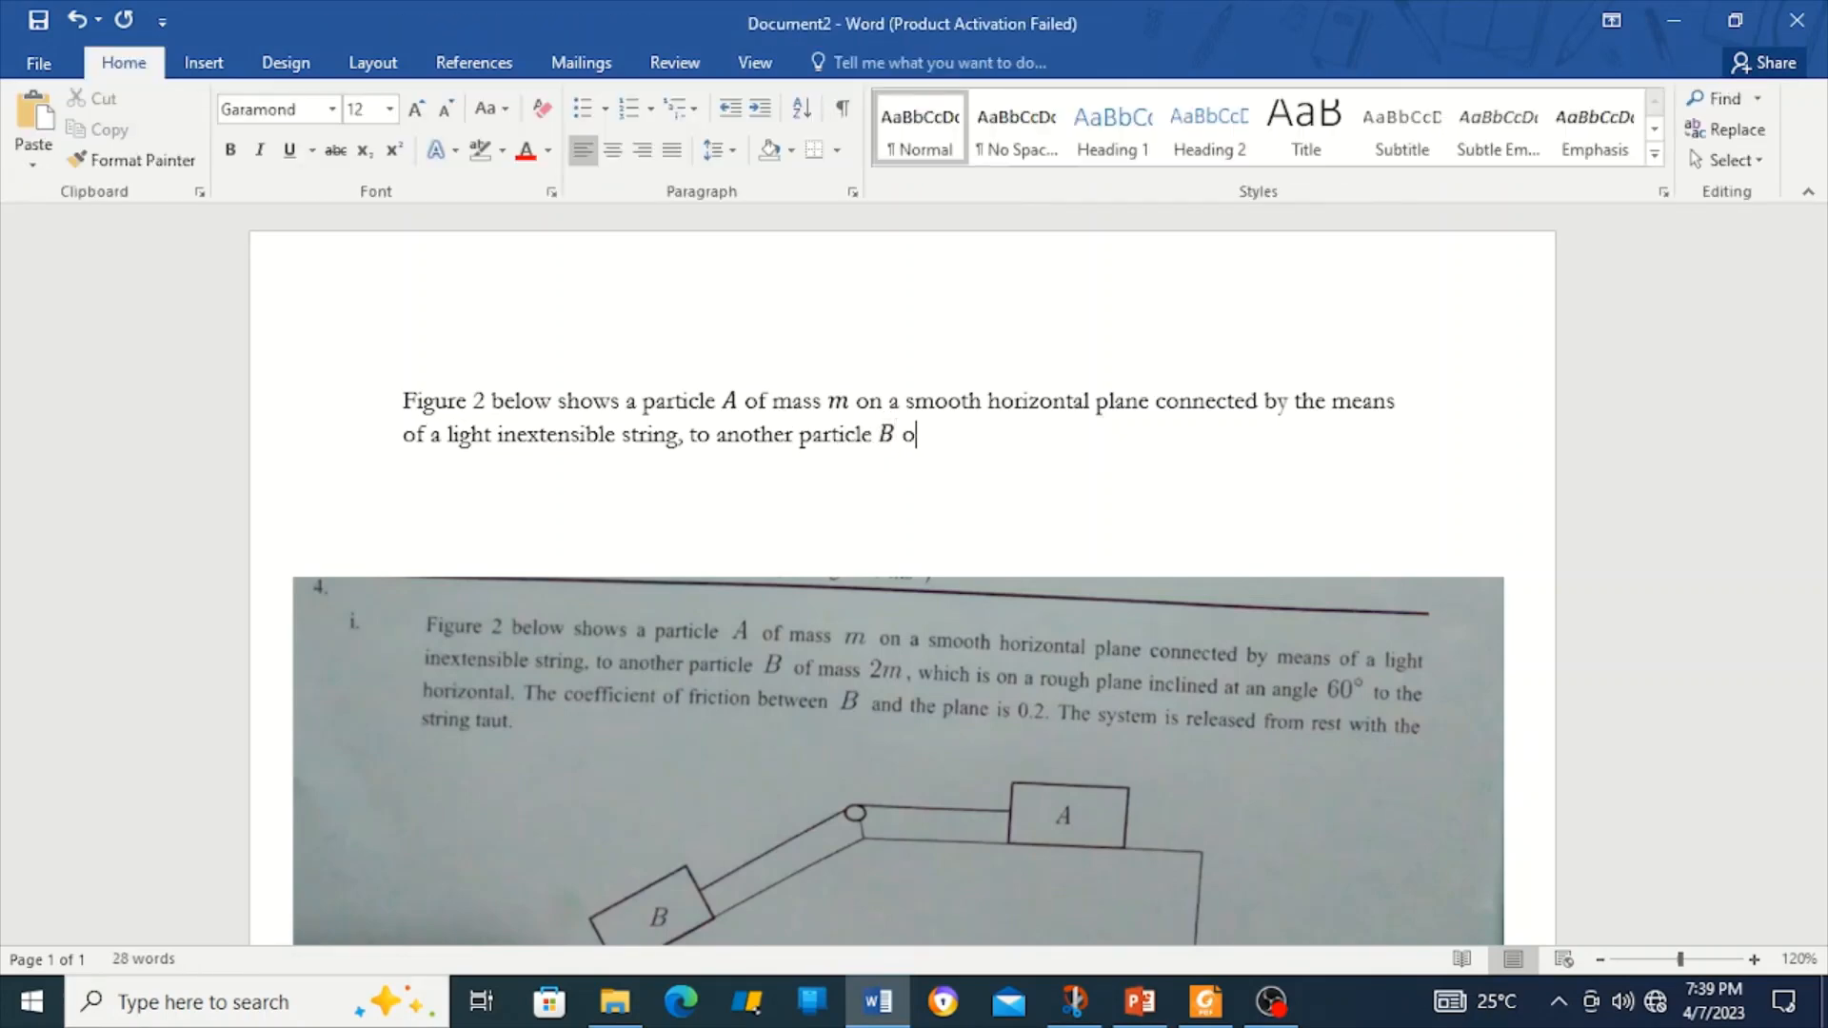
pyautogui.write('f mass')
pyautogui.hotkey('alt', '=')
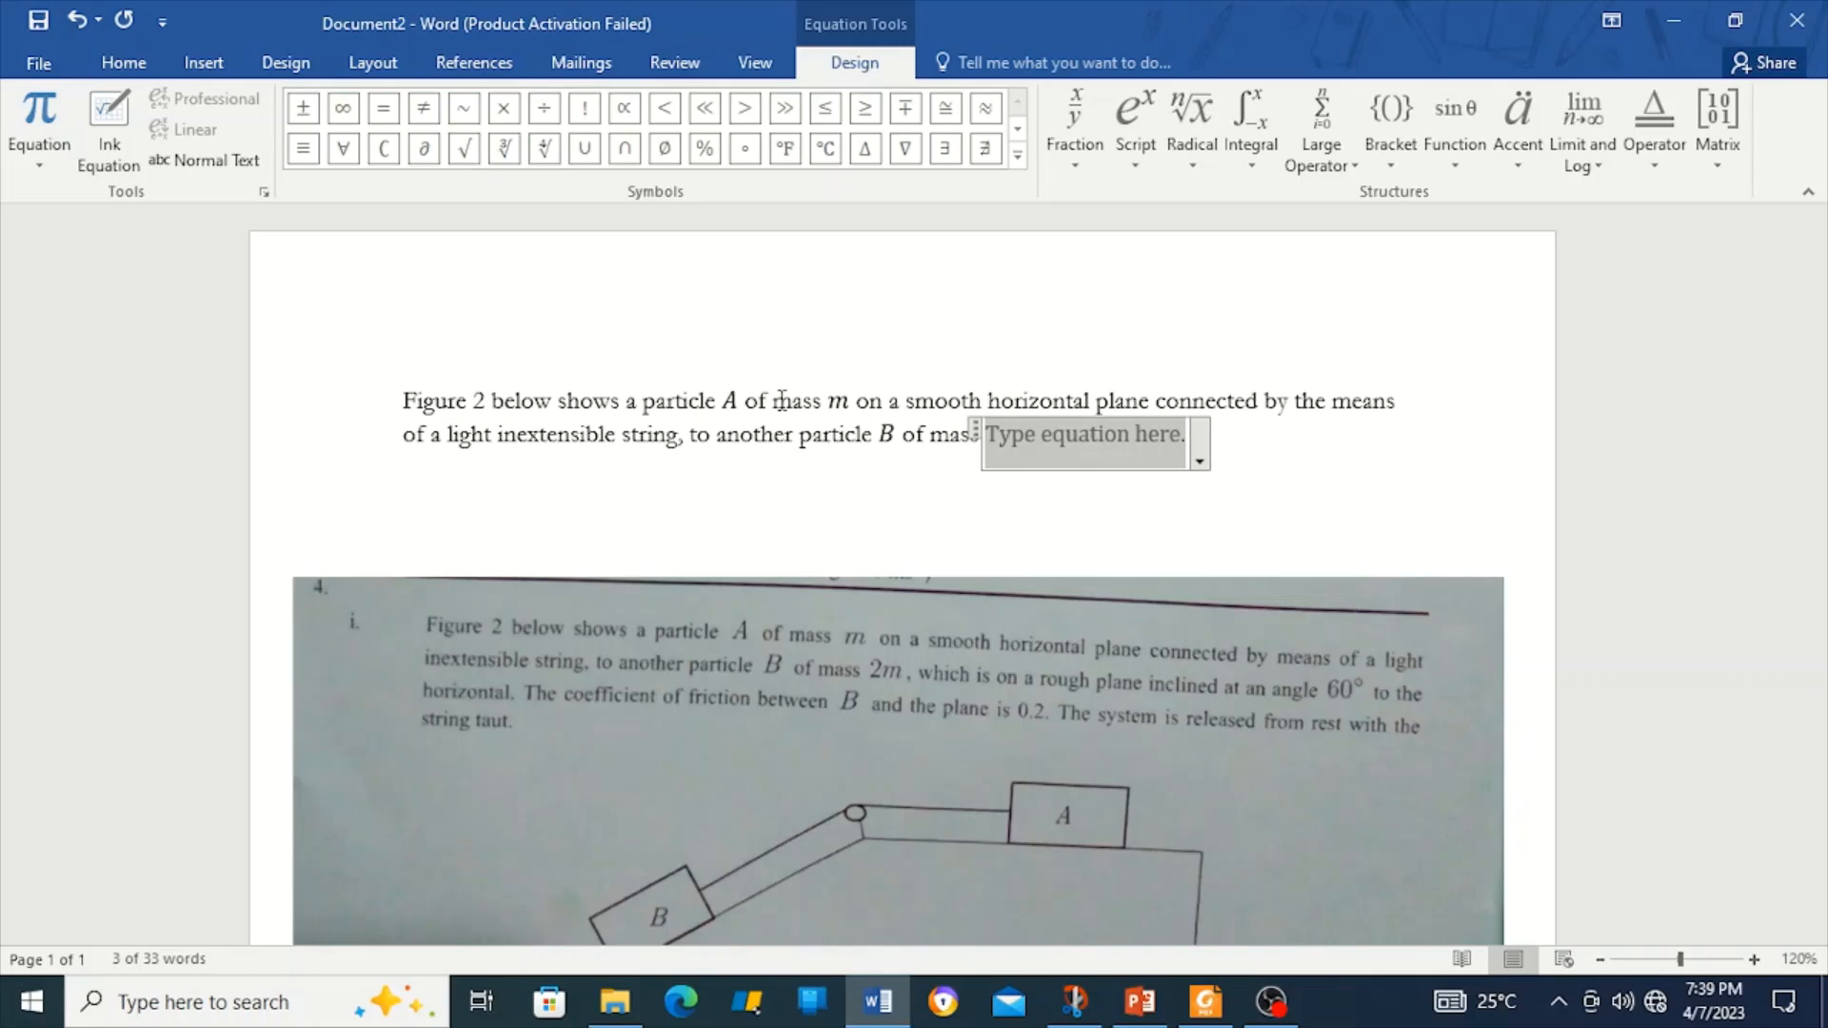
pyautogui.write('2m')
pyautogui.press('BackSpace')
pyautogui.press('BackSpace')
pyautogui.write('2')
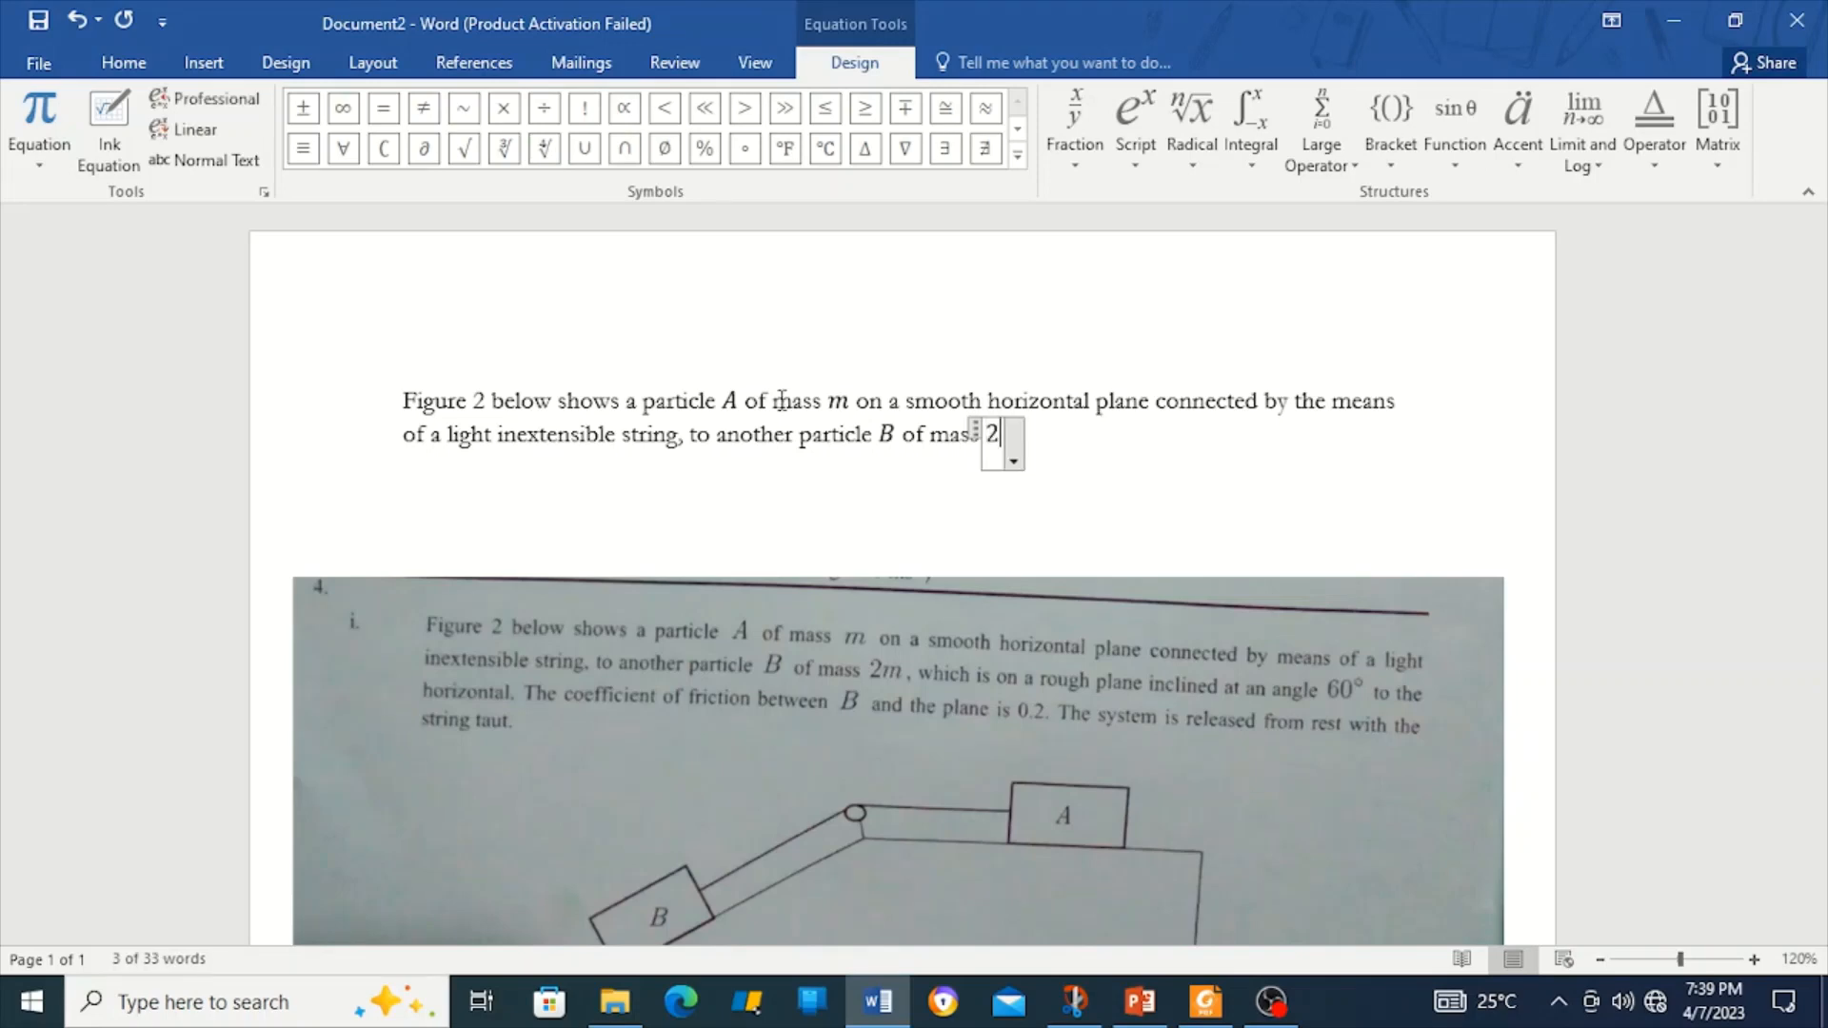
pyautogui.write('m')
pyautogui.press('Right')
pyautogui.write(',')
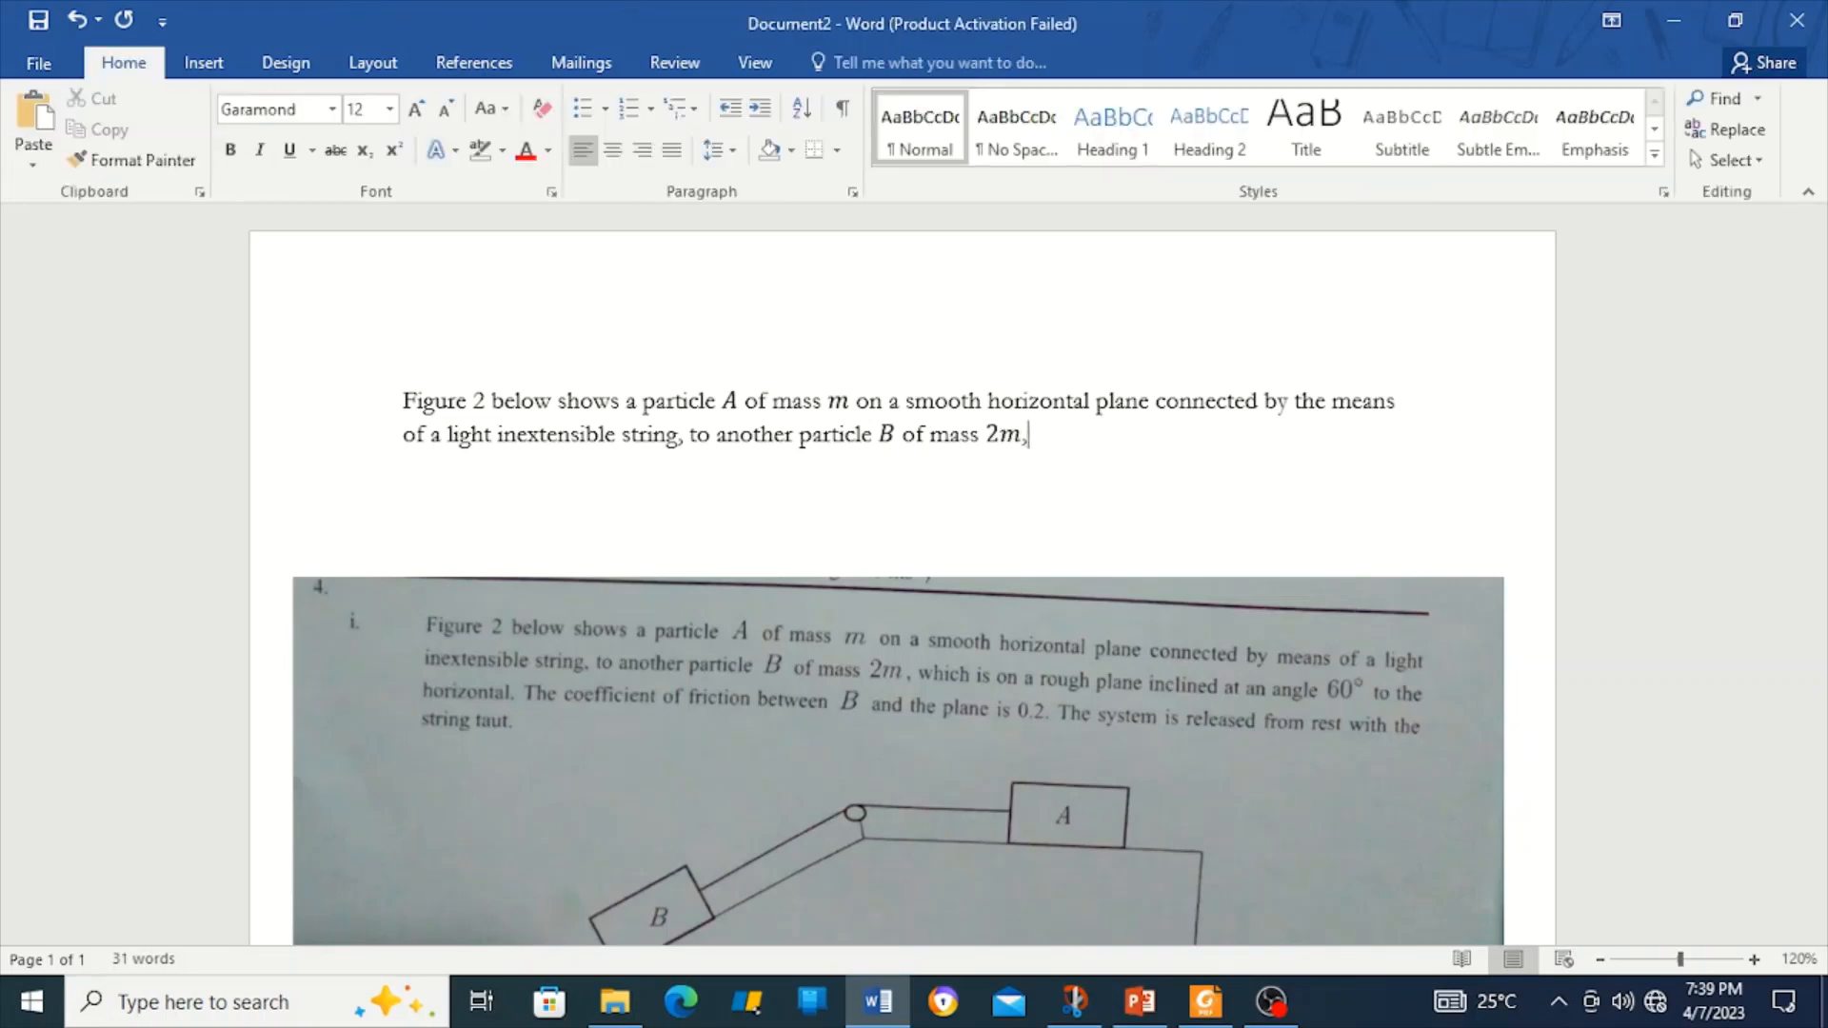
pyautogui.write(' which')
# Continue 'on a rough plane inclined at an angle of 60° to the horizontal', with 60° as an equation.
pyautogui.write('na rough')
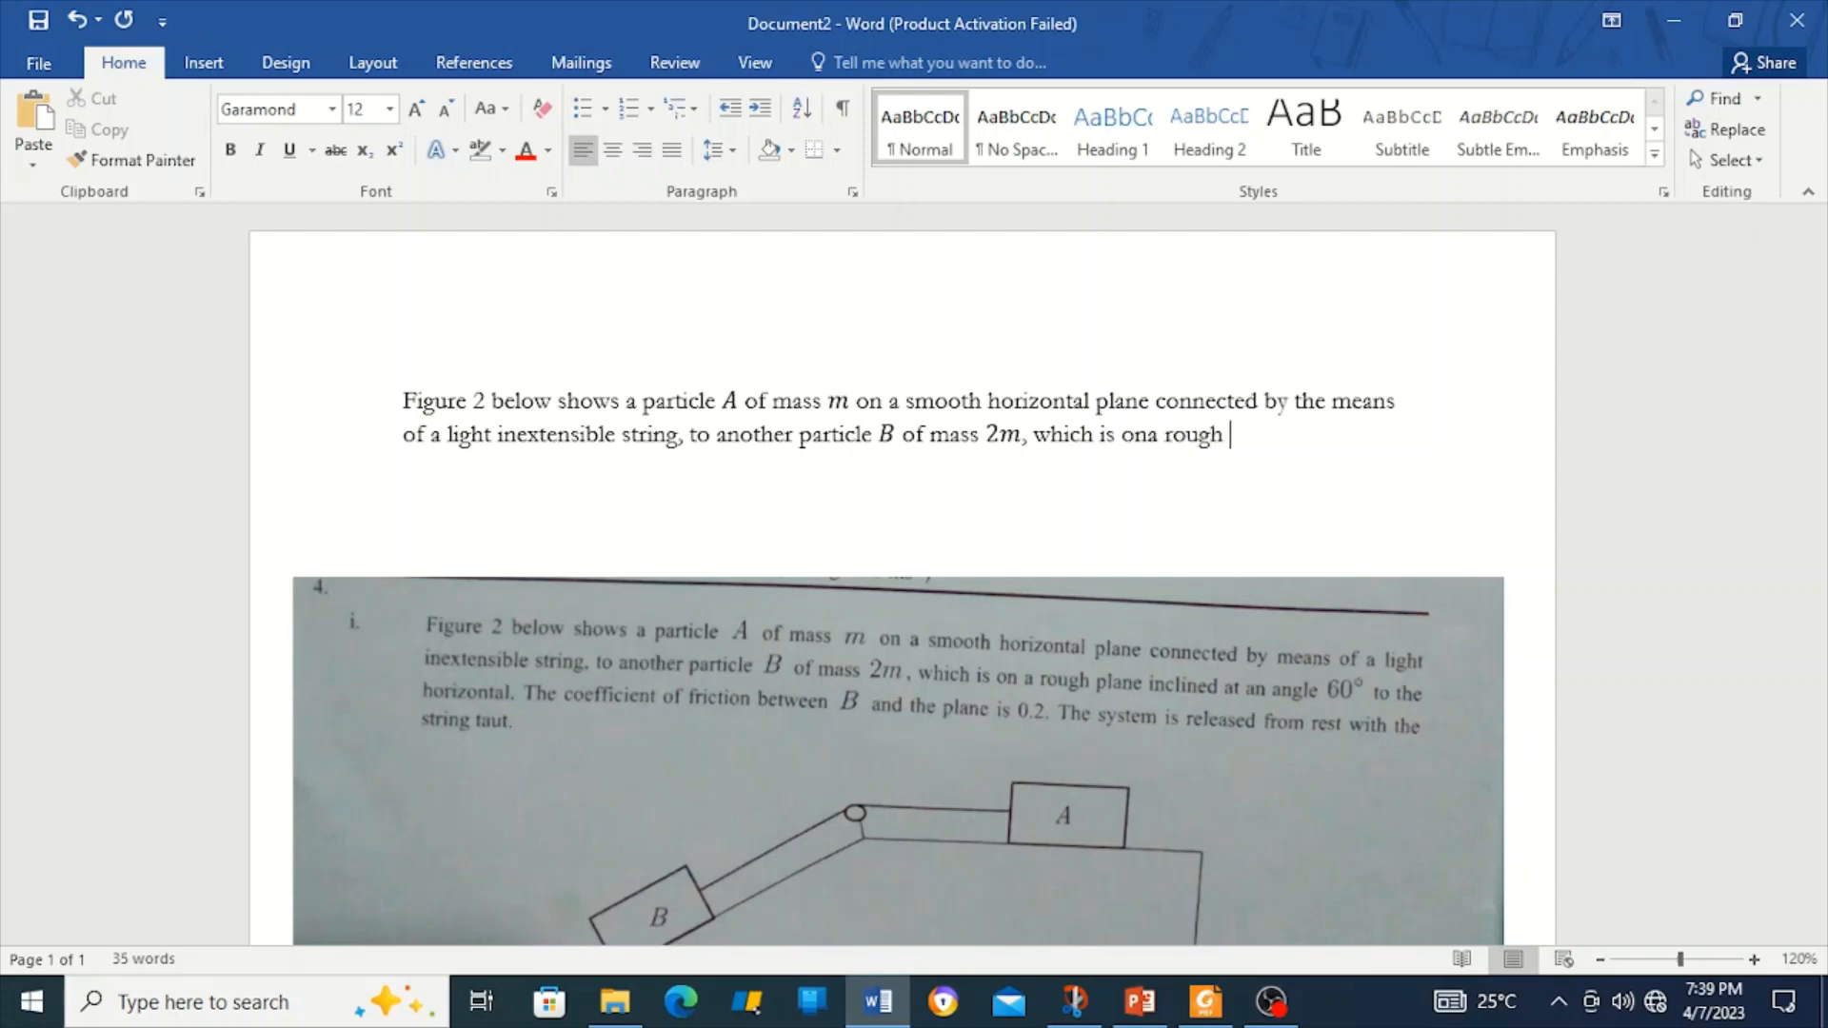
pyautogui.write(' plane incluned at an angke')
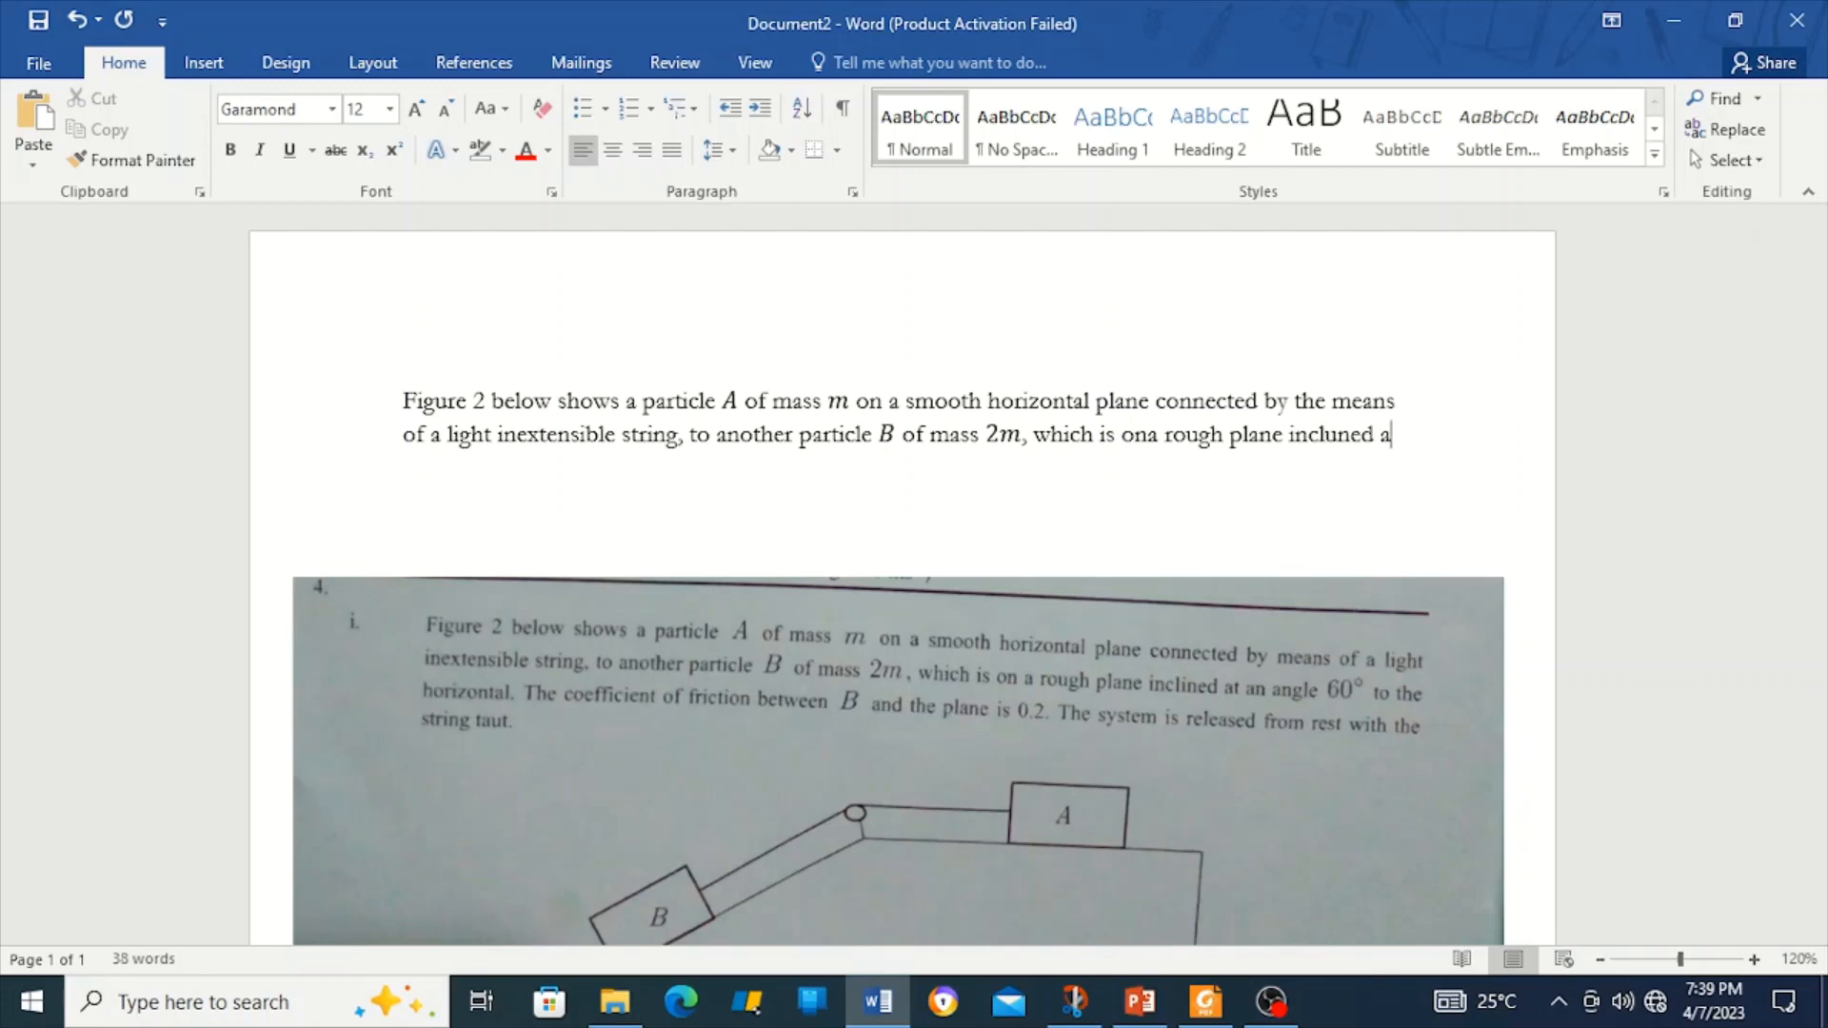
pyautogui.press('BackSpace')
pyautogui.press('BackSpace')
pyautogui.write('le o')
pyautogui.press('alt')
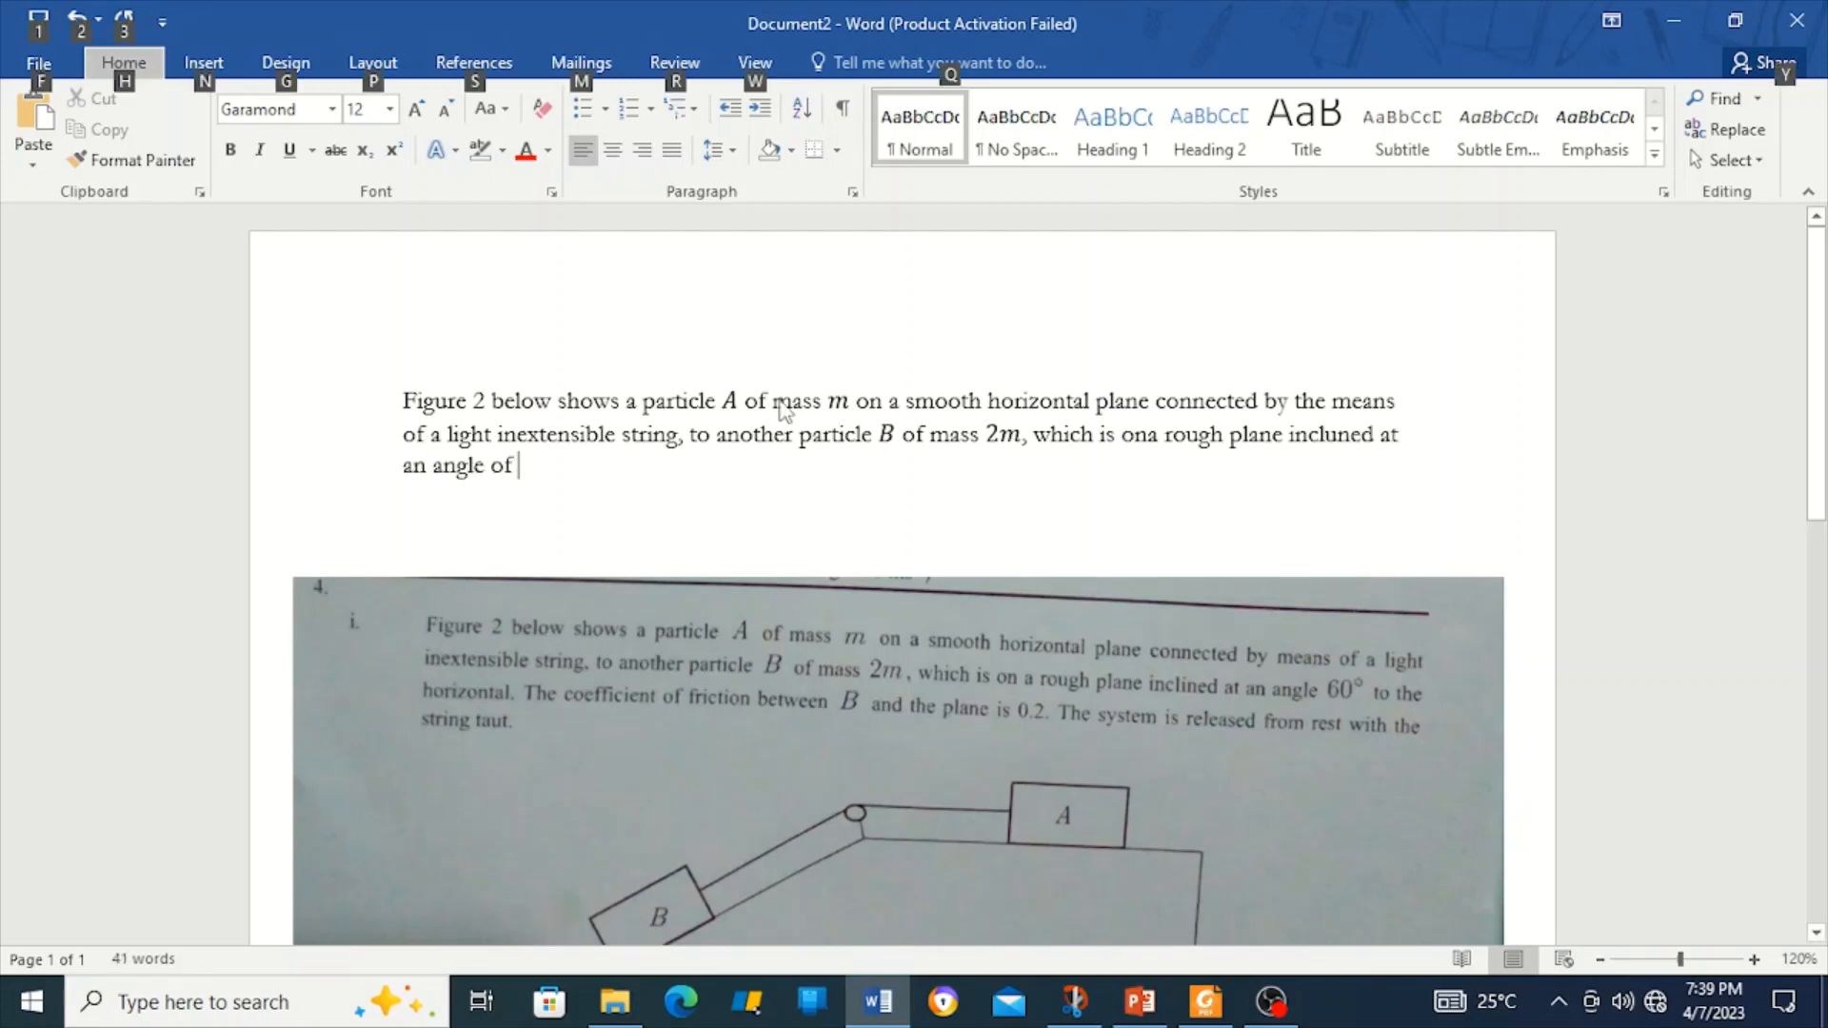
pyautogui.write('f')
pyautogui.hotkey('alt', '=')
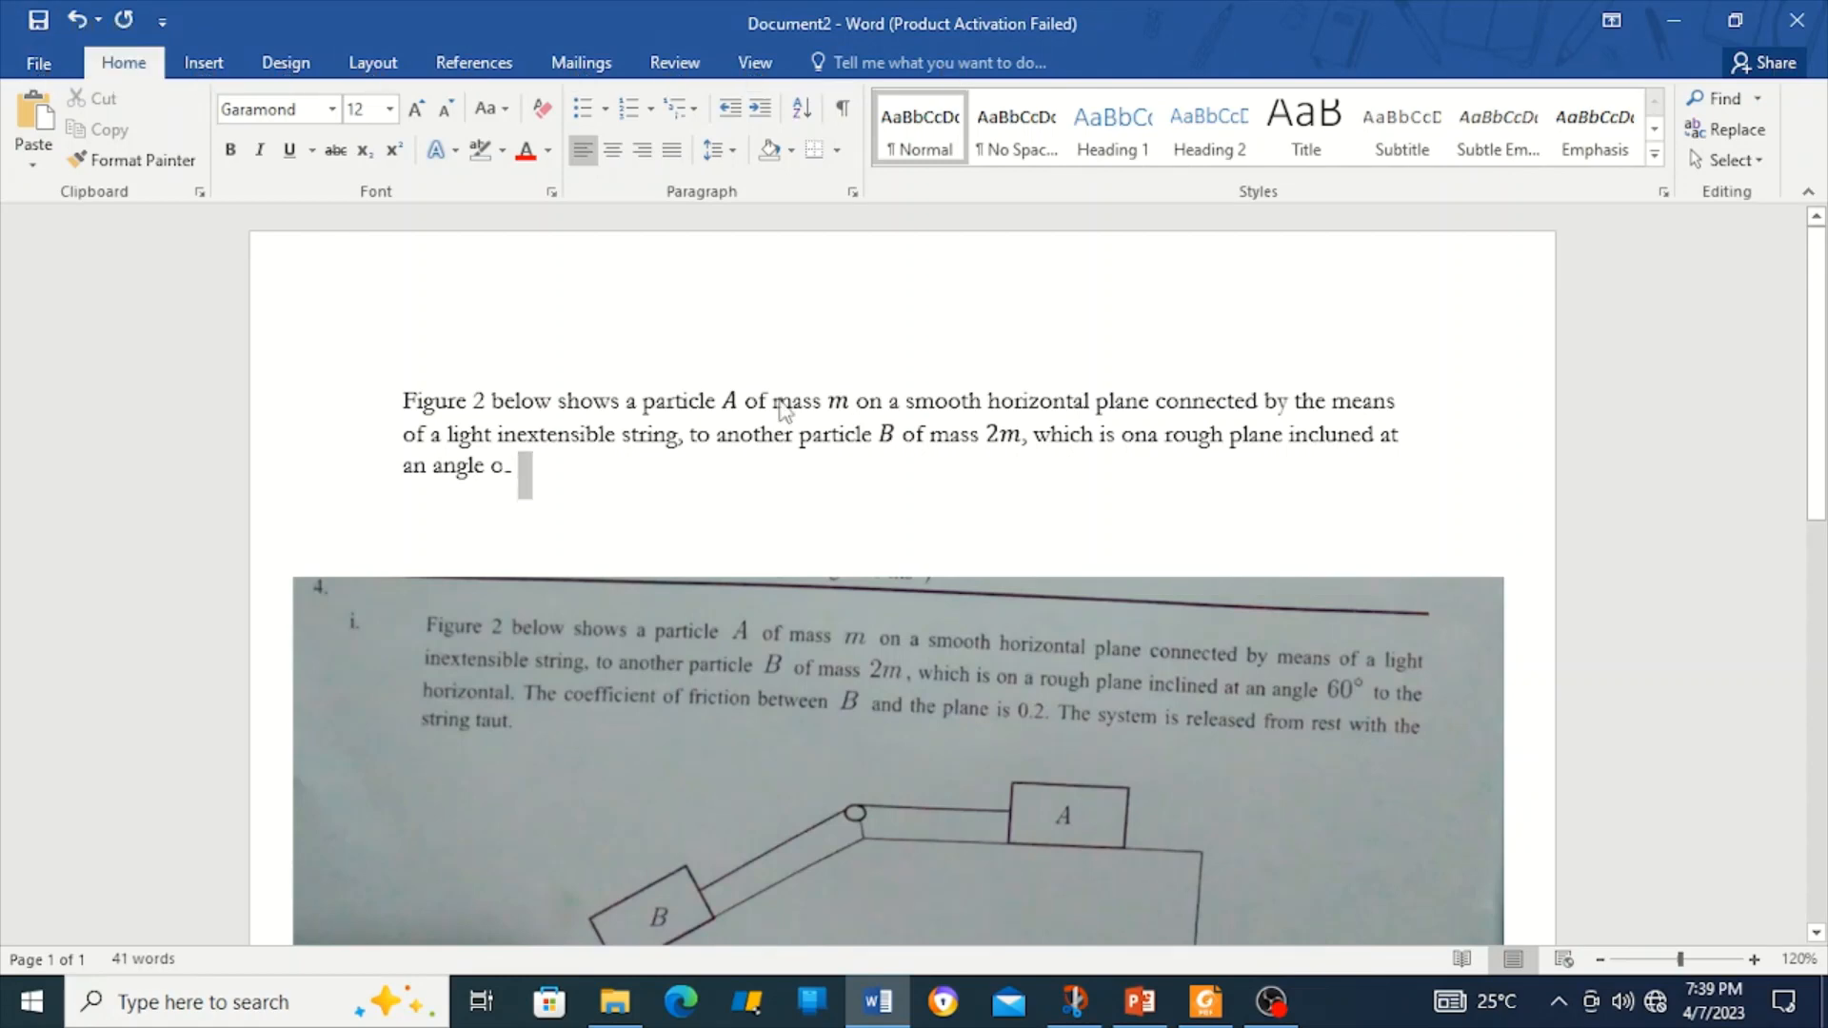
pyautogui.write('60^o')
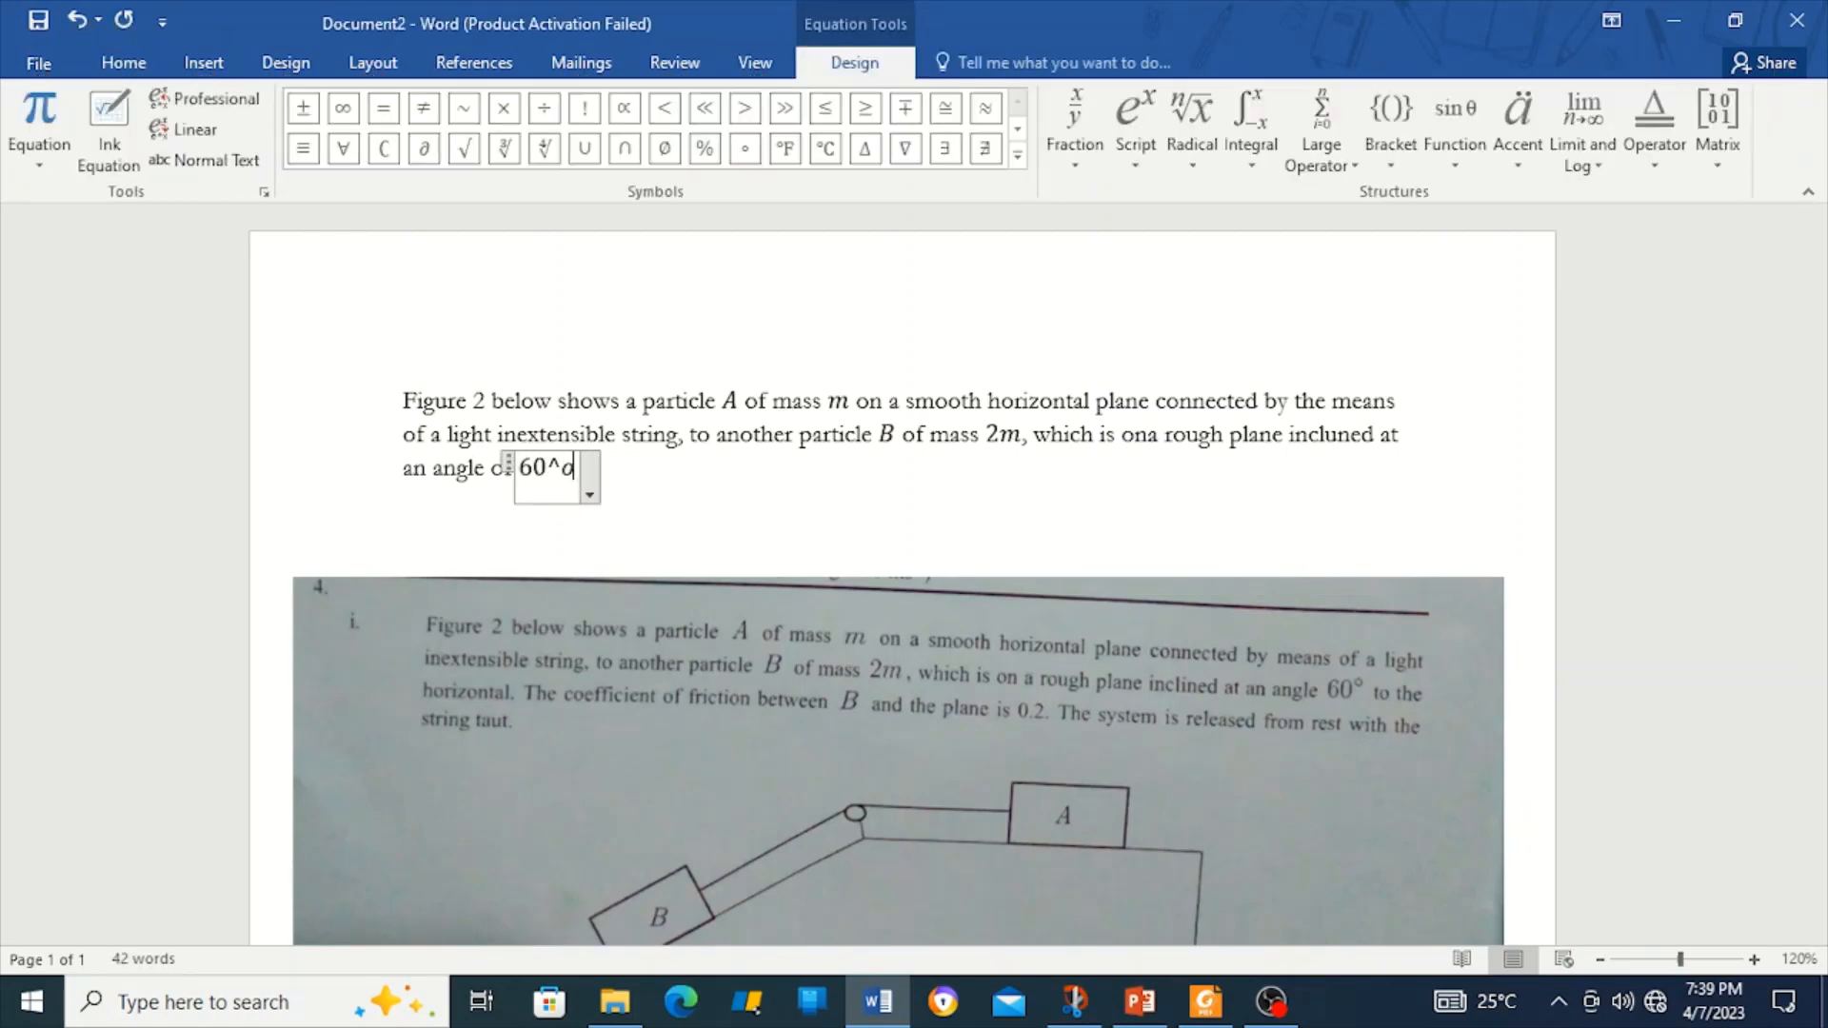
pyautogui.press('Right')
pyautogui.write('to the horu')
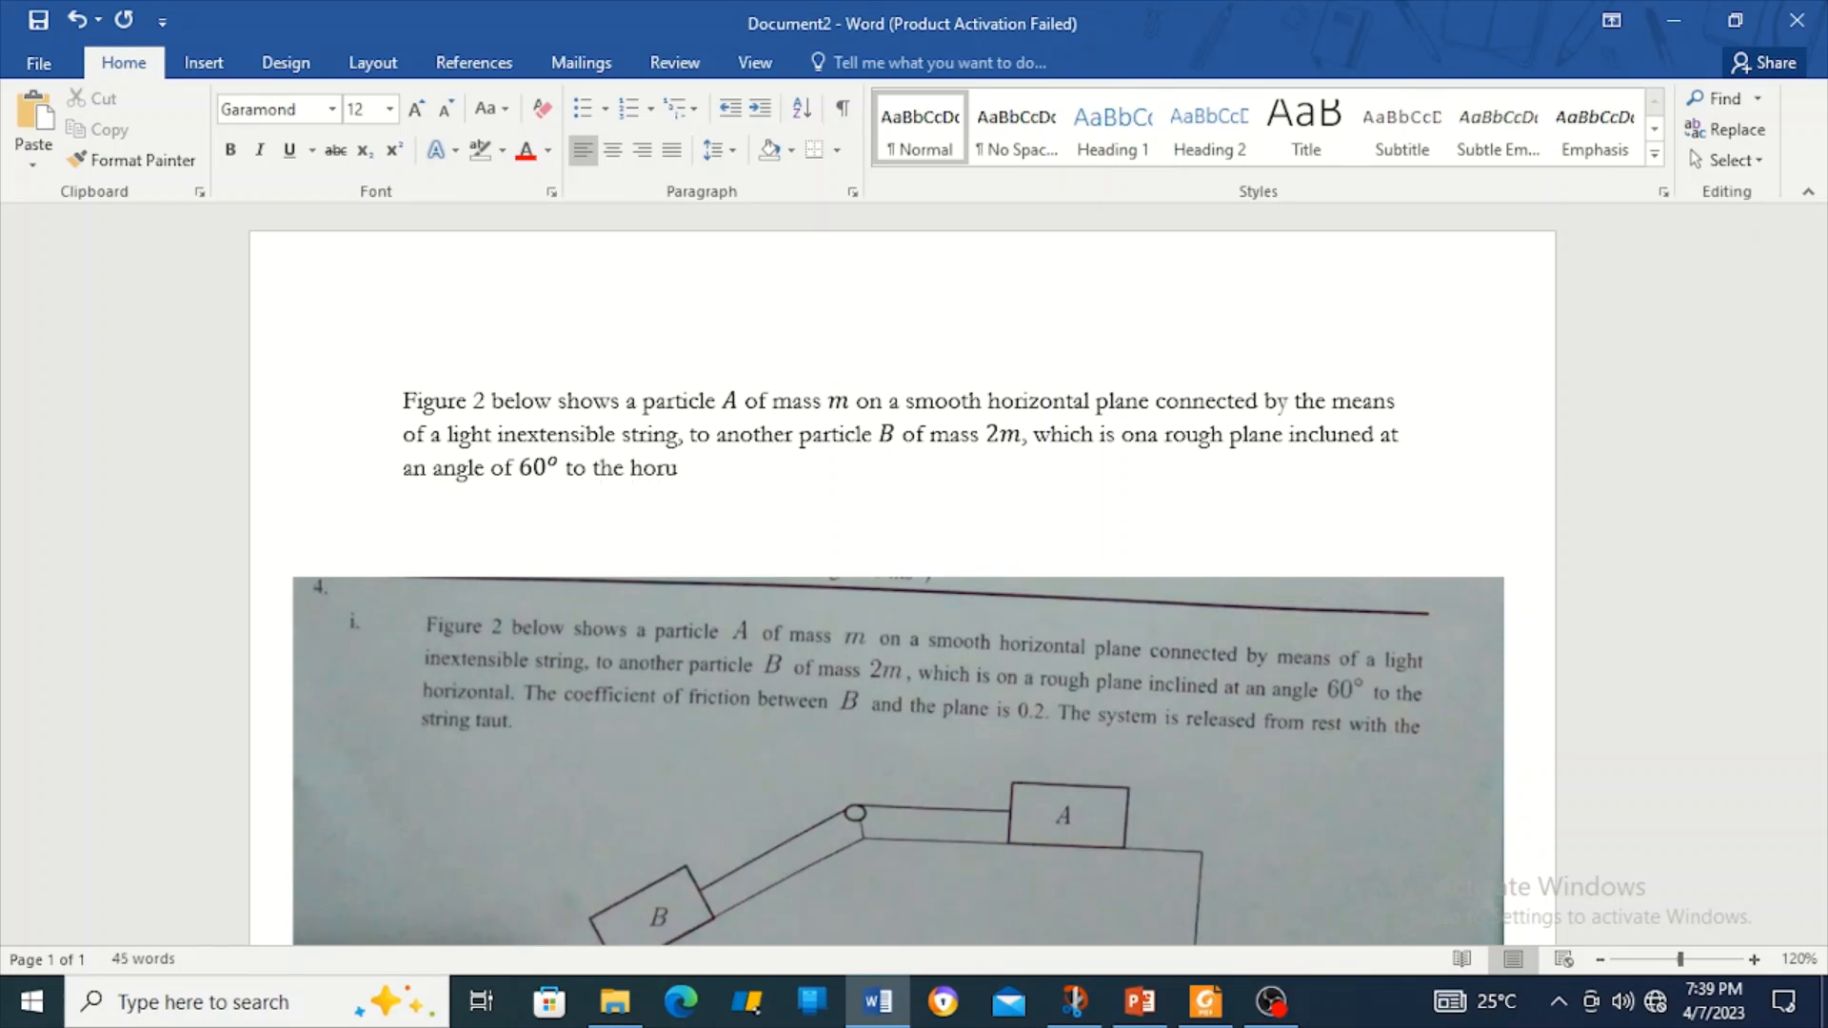
pyautogui.press('BackSpace')
pyautogui.write('izontal. The co')
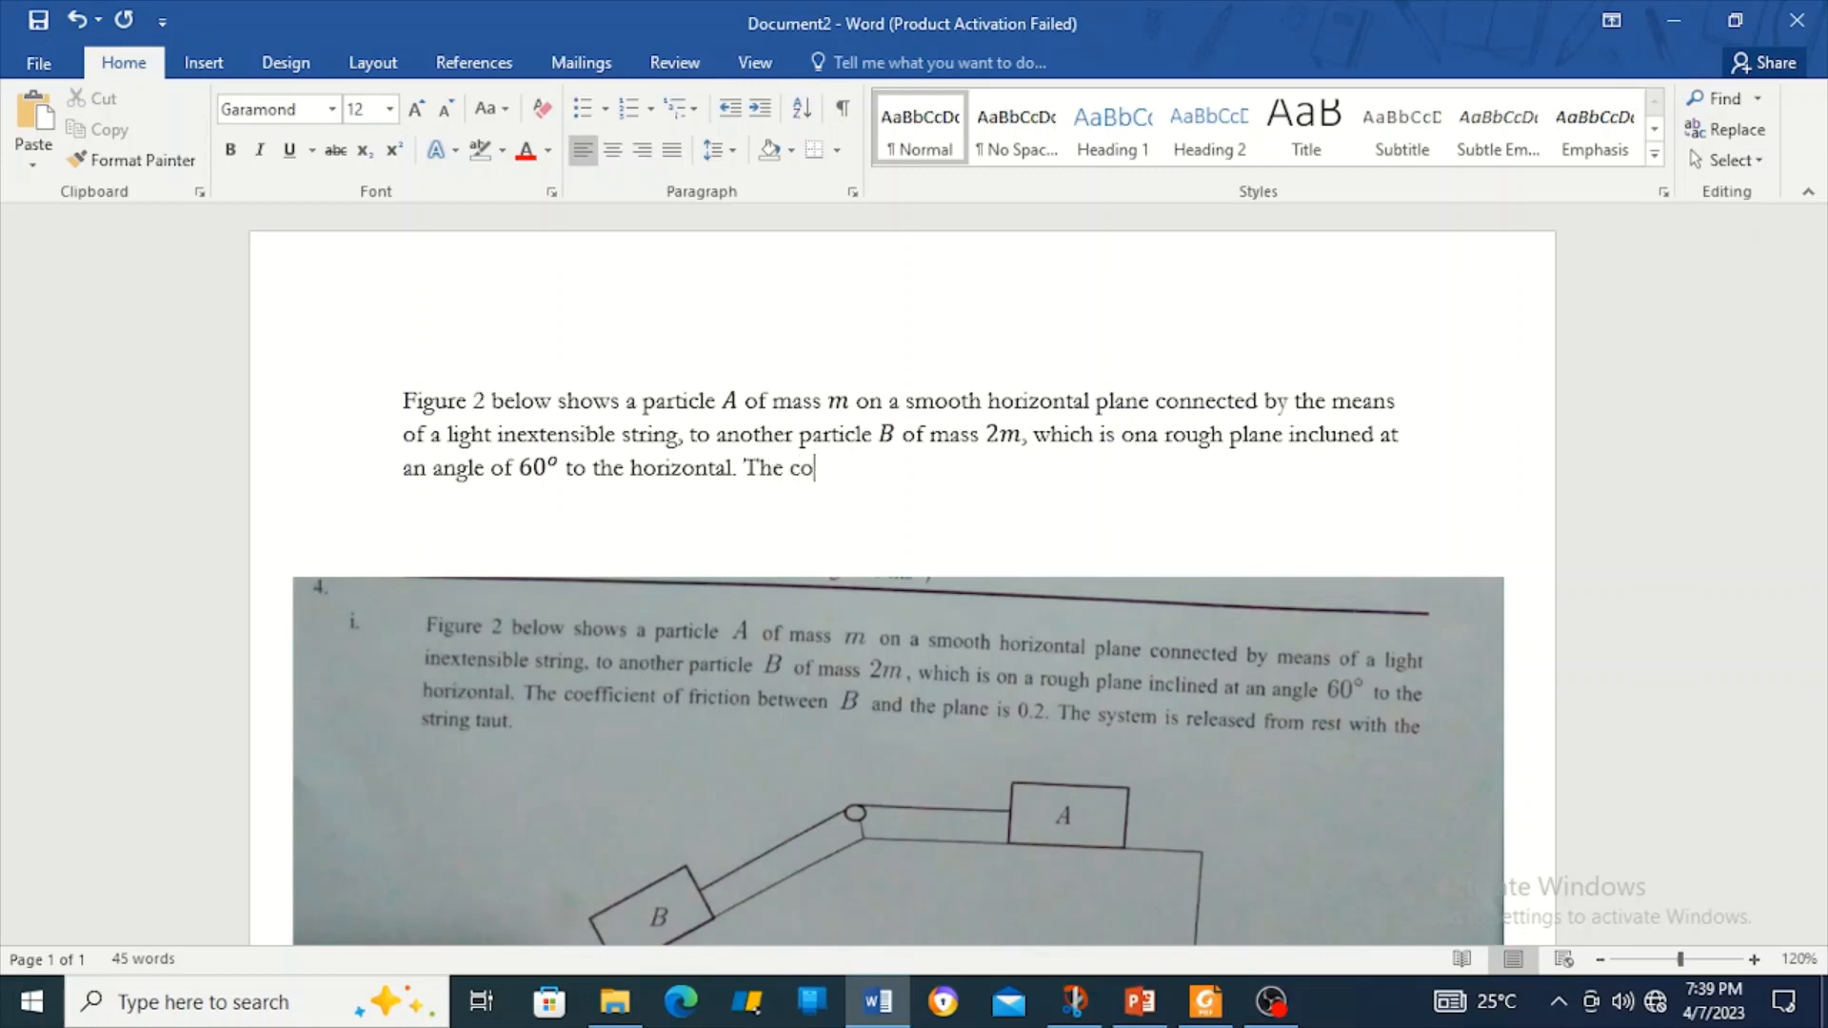
pyautogui.write('eff of friction bewy')
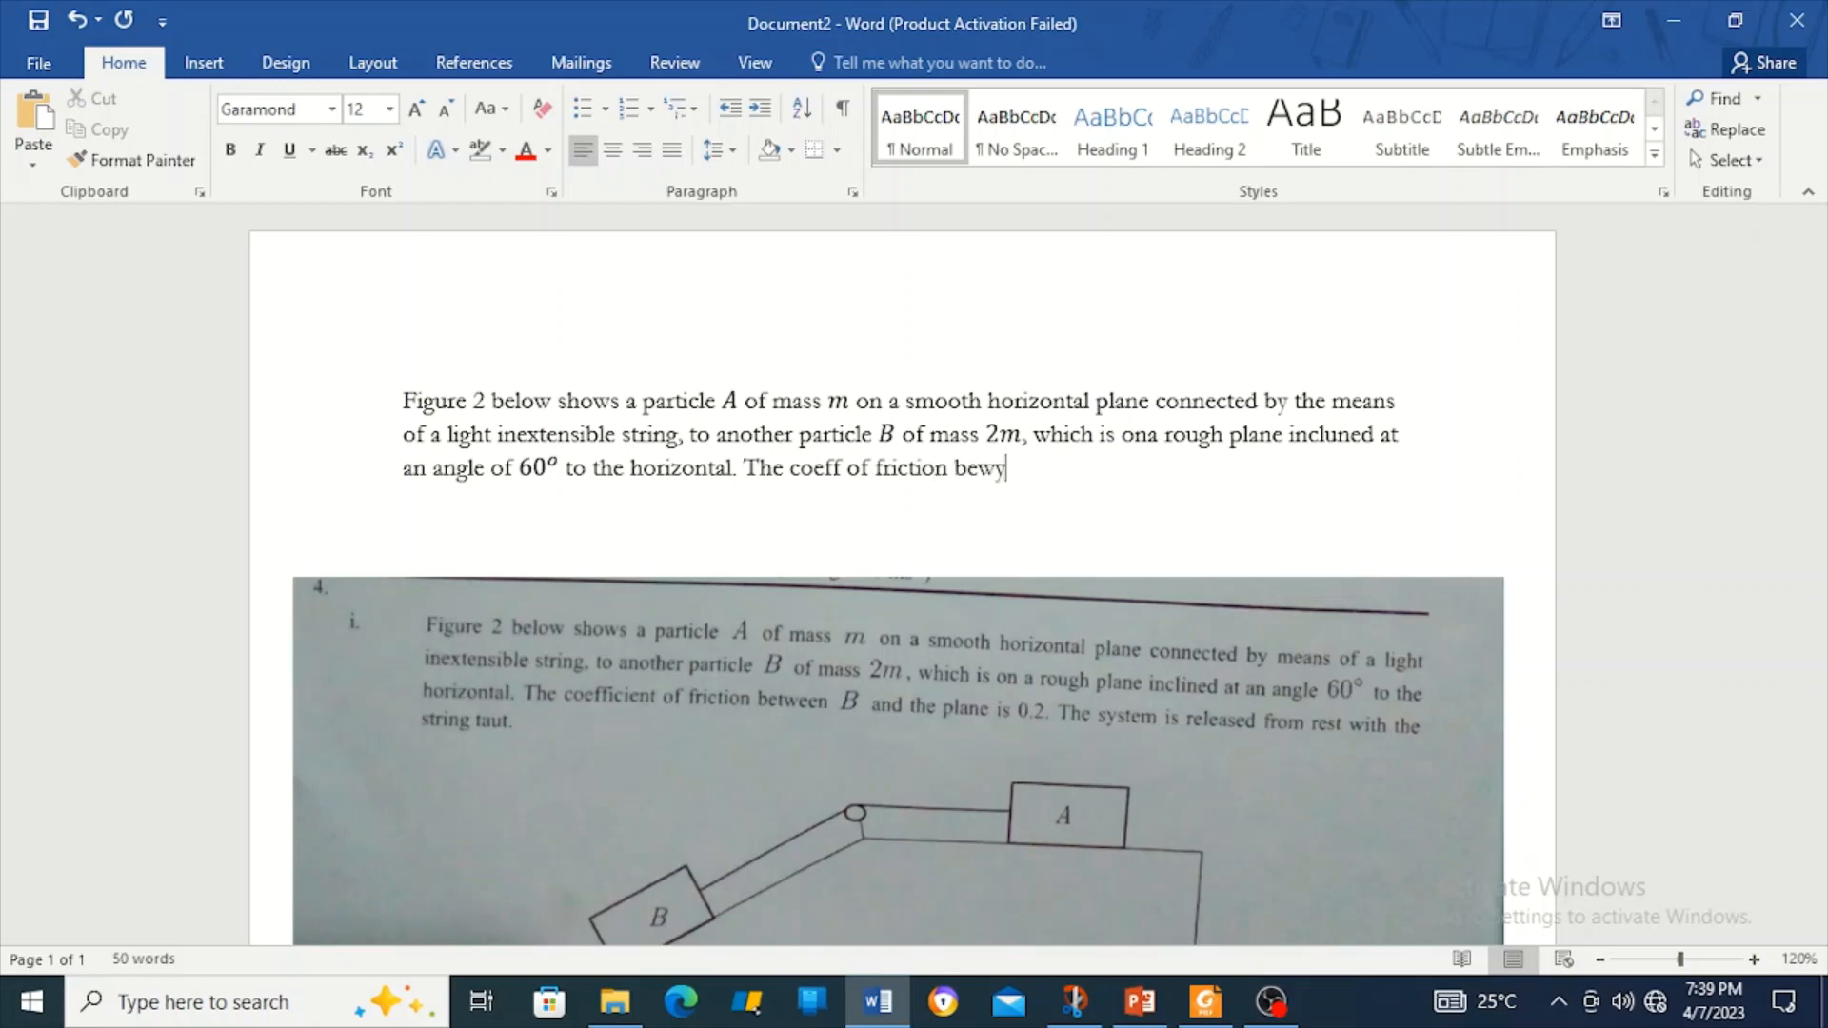
# State that friction between B and the plane is 0.2, with B and 0.2 as equations.
pyautogui.press('Left')
pyautogui.write('t')
pyautogui.hotkey('alt', '=')
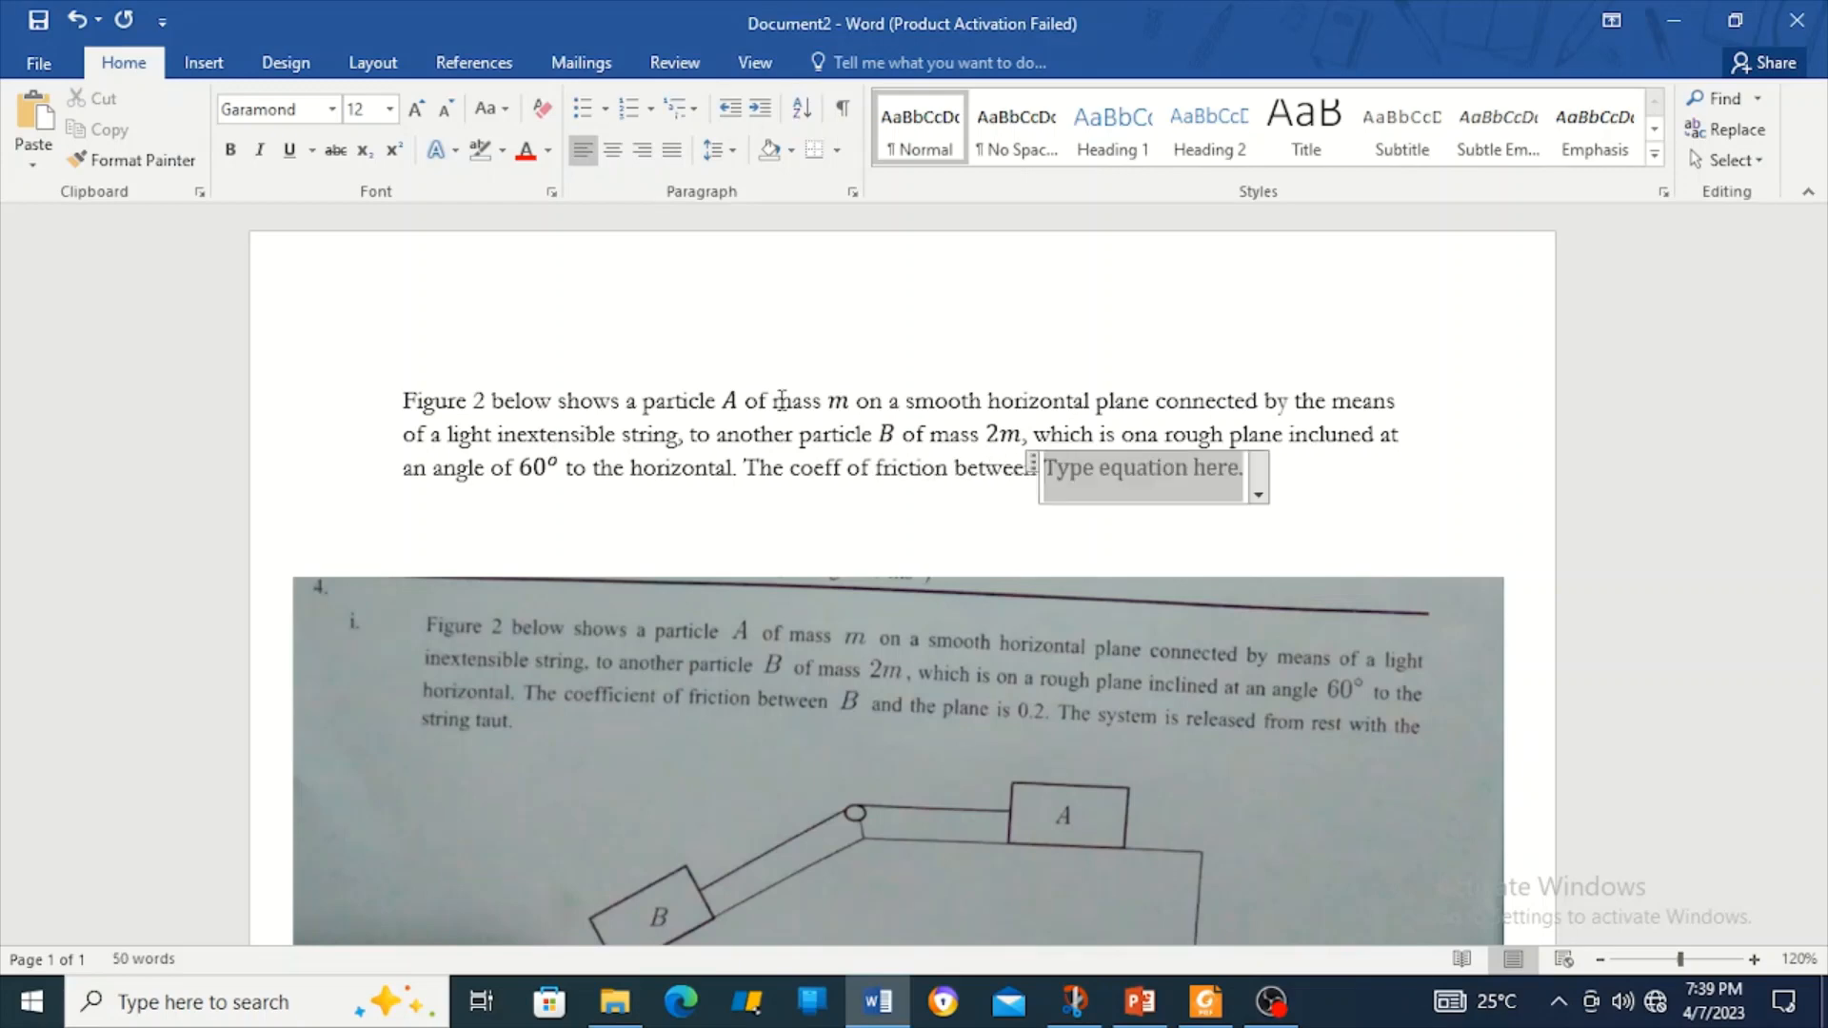
pyautogui.write('B')
pyautogui.press('Right')
pyautogui.write('and th')
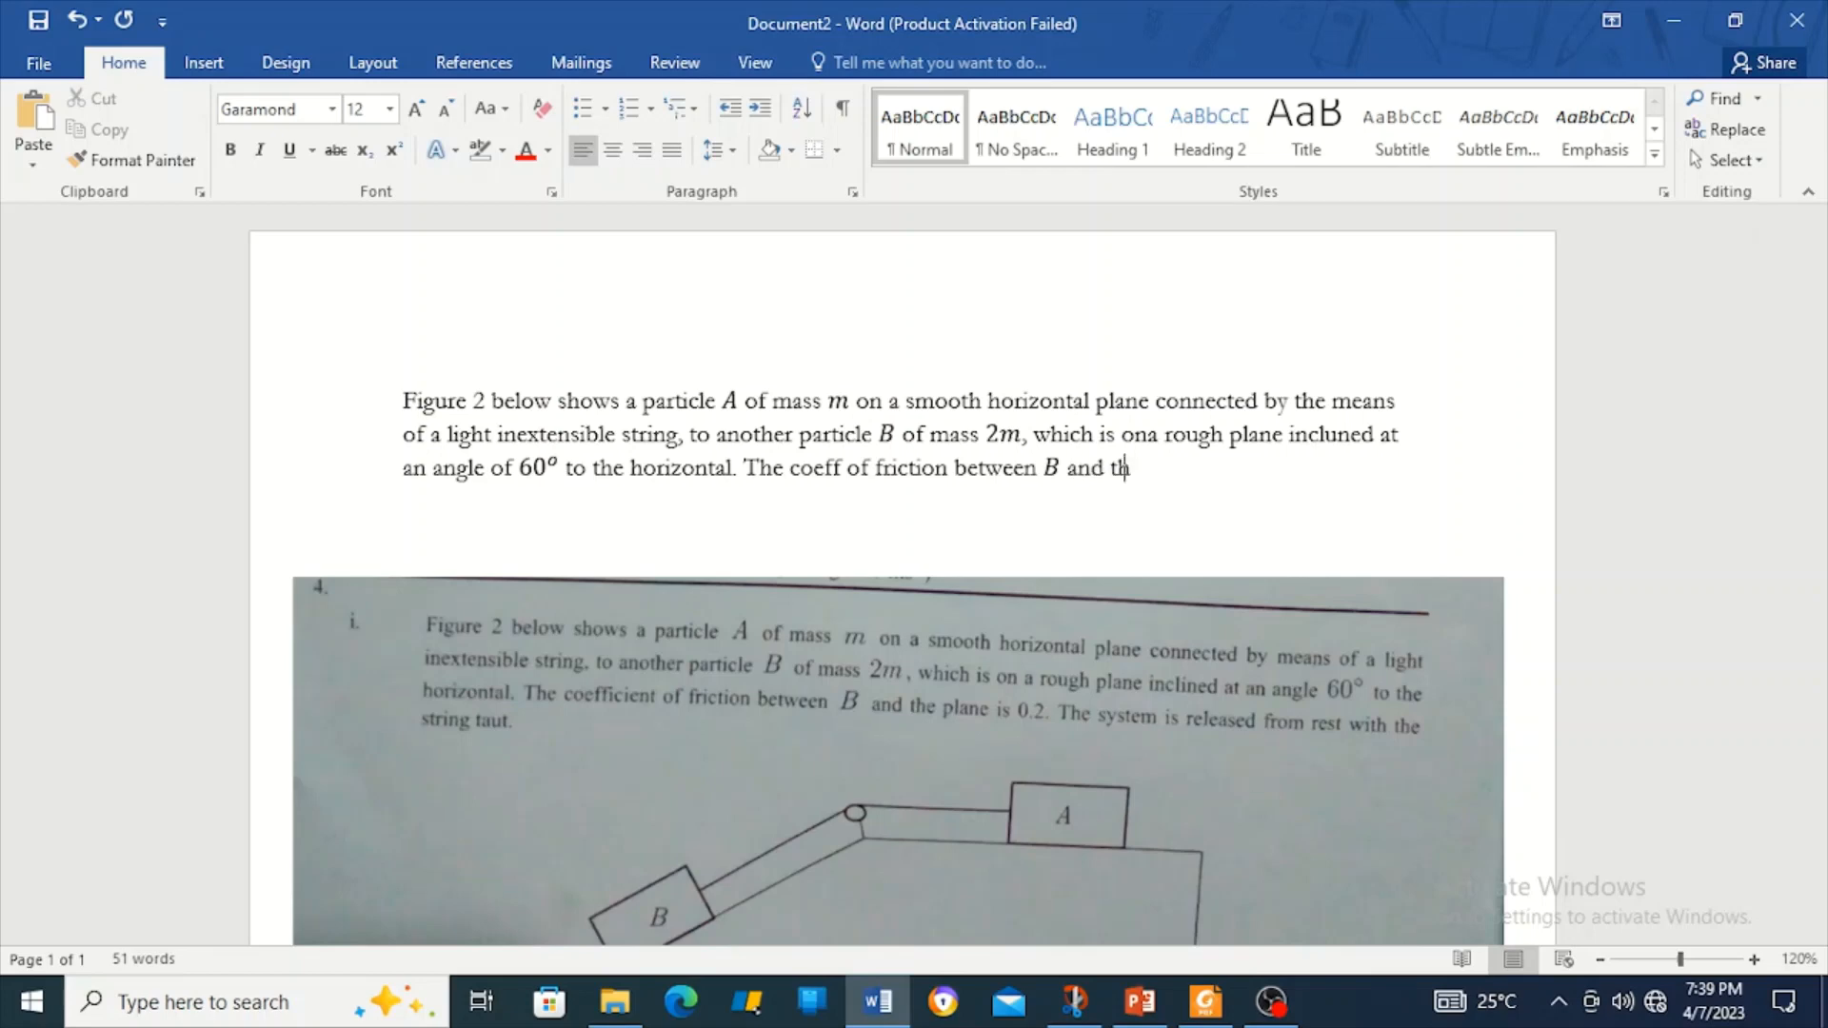
pyautogui.write('e plane is')
pyautogui.hotkey('alt', '=')
pyautogui.write('0.2')
pyautogui.press('Right')
# Add 'The system is released from rest with the string taut'.
pyautogui.write('.')
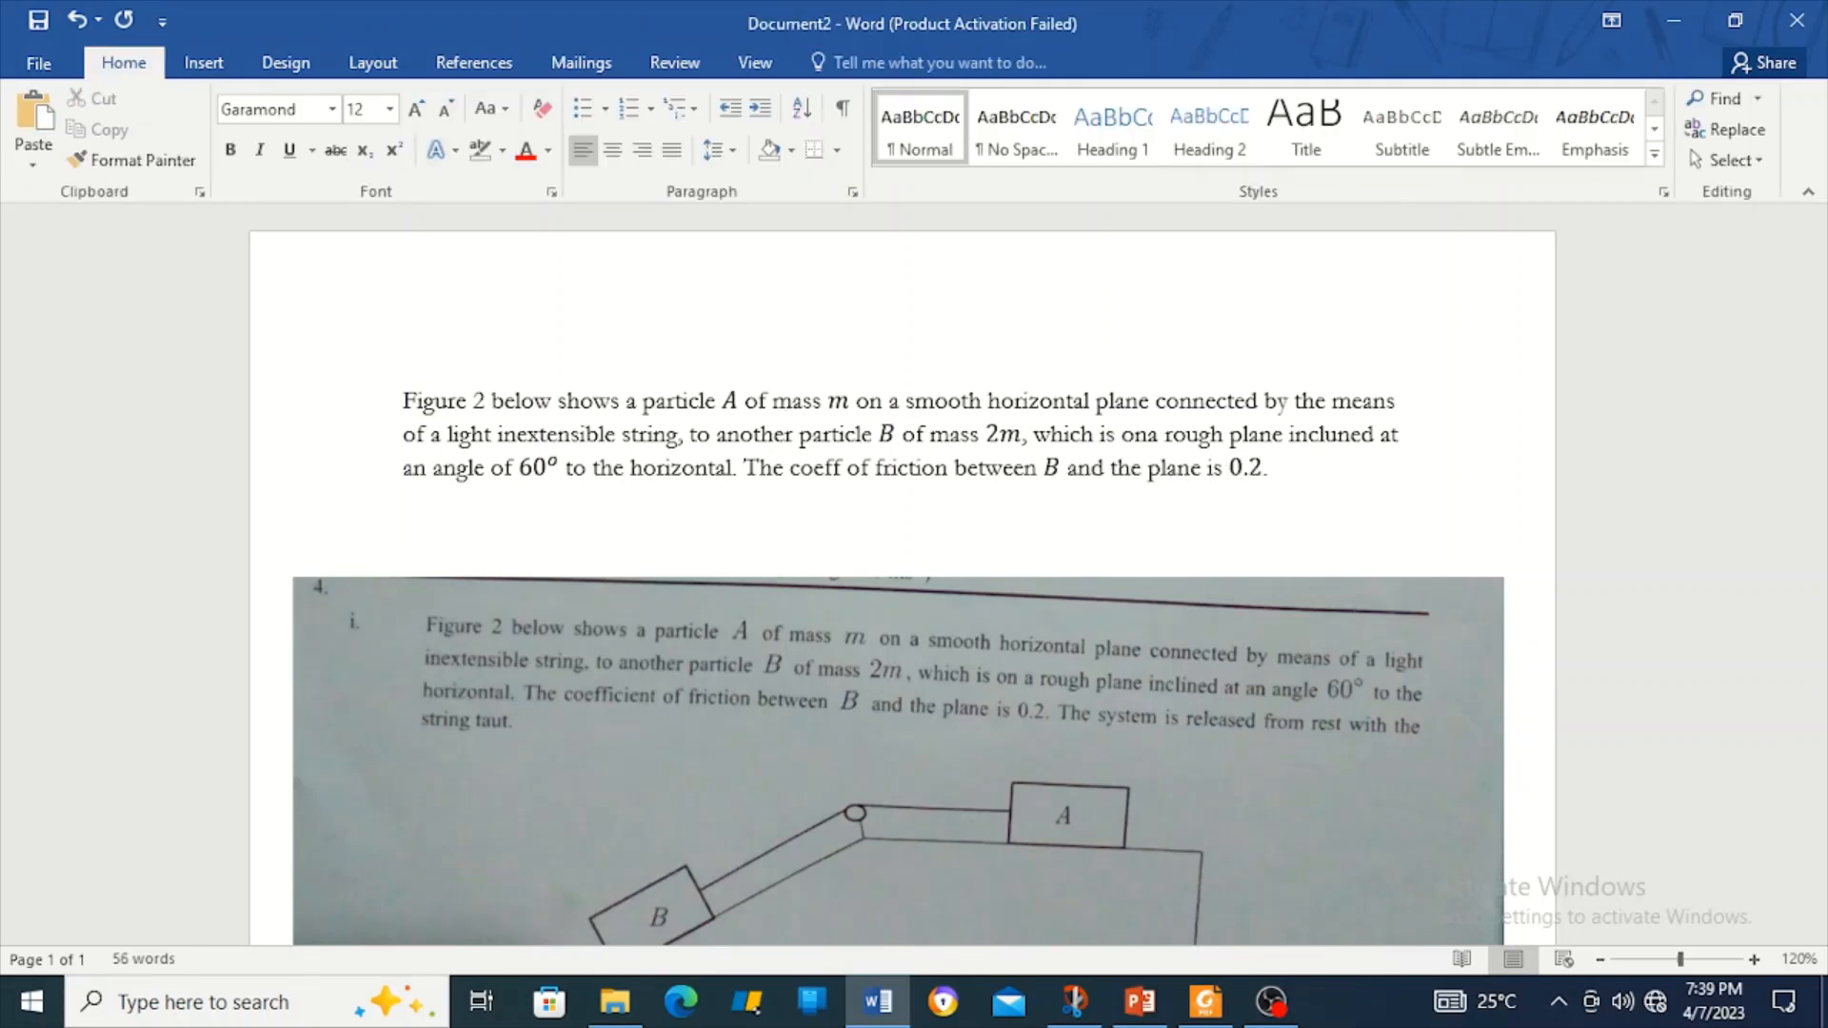
pyautogui.write(' The system is relase')
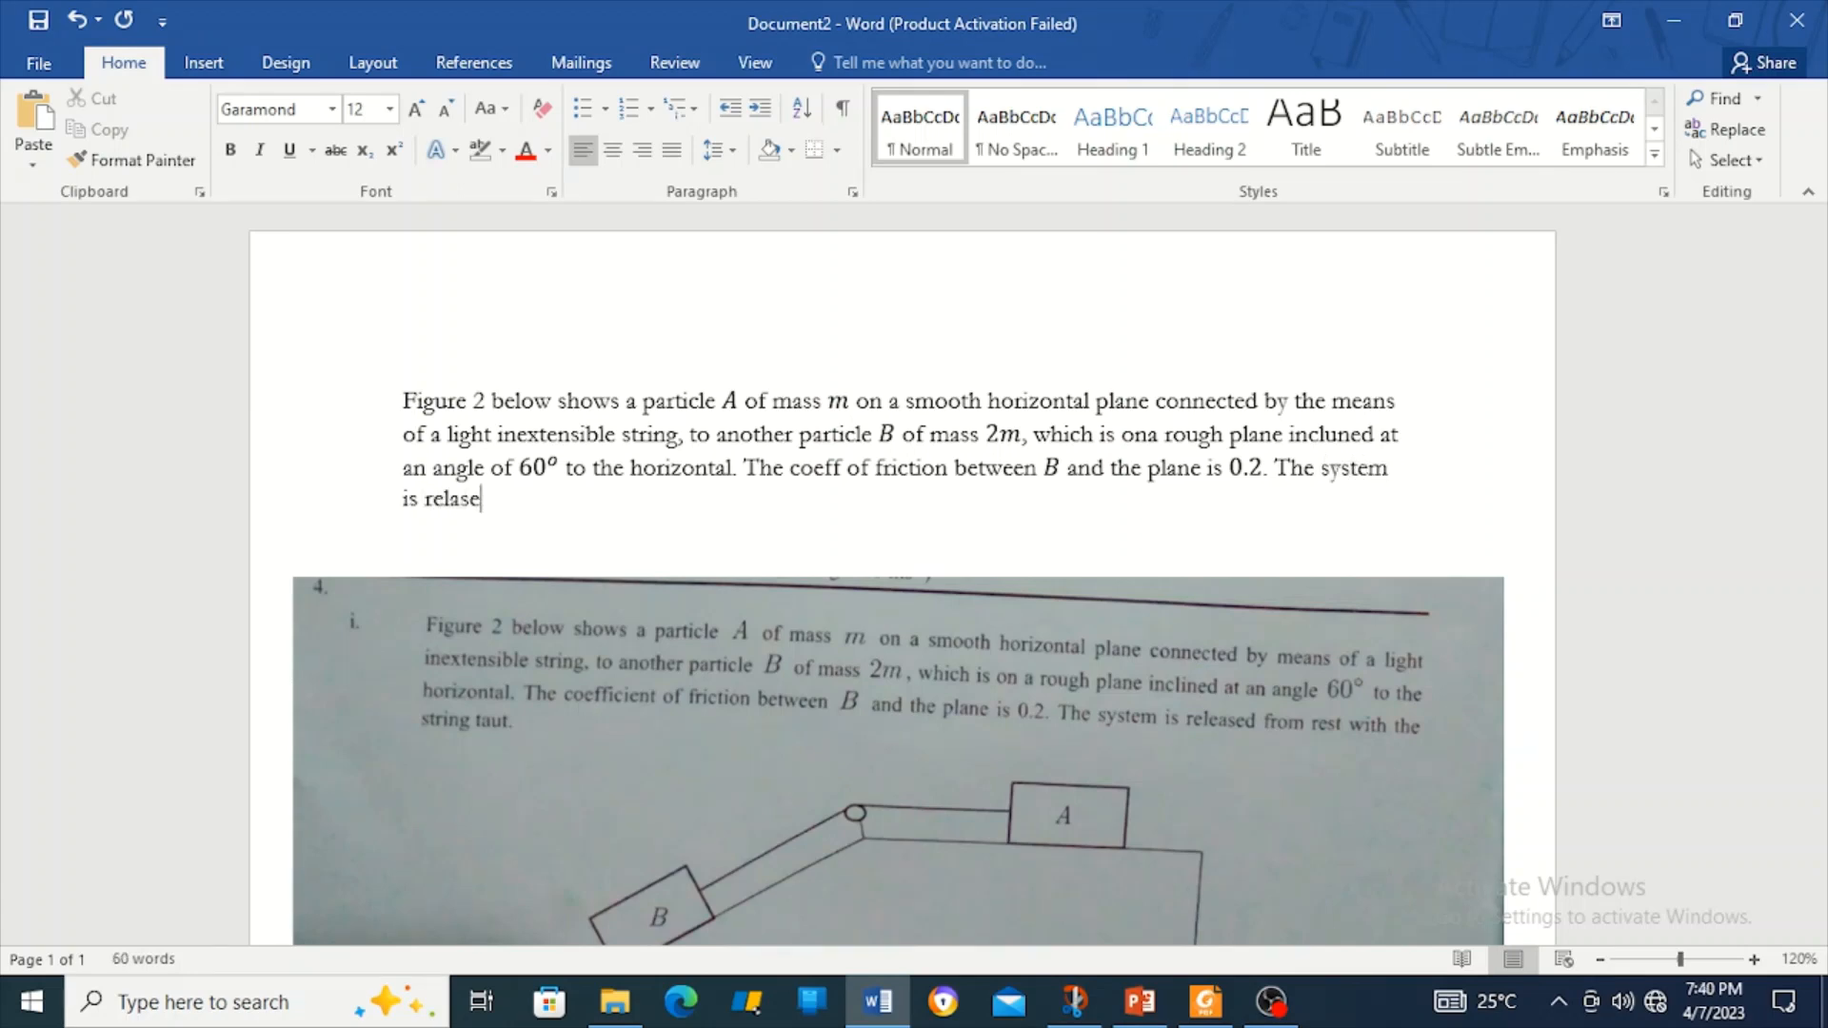
pyautogui.press('BackSpace')
pyautogui.press('BackSpace')
pyautogui.press('BackSpace')
pyautogui.write('eased from rest wi')
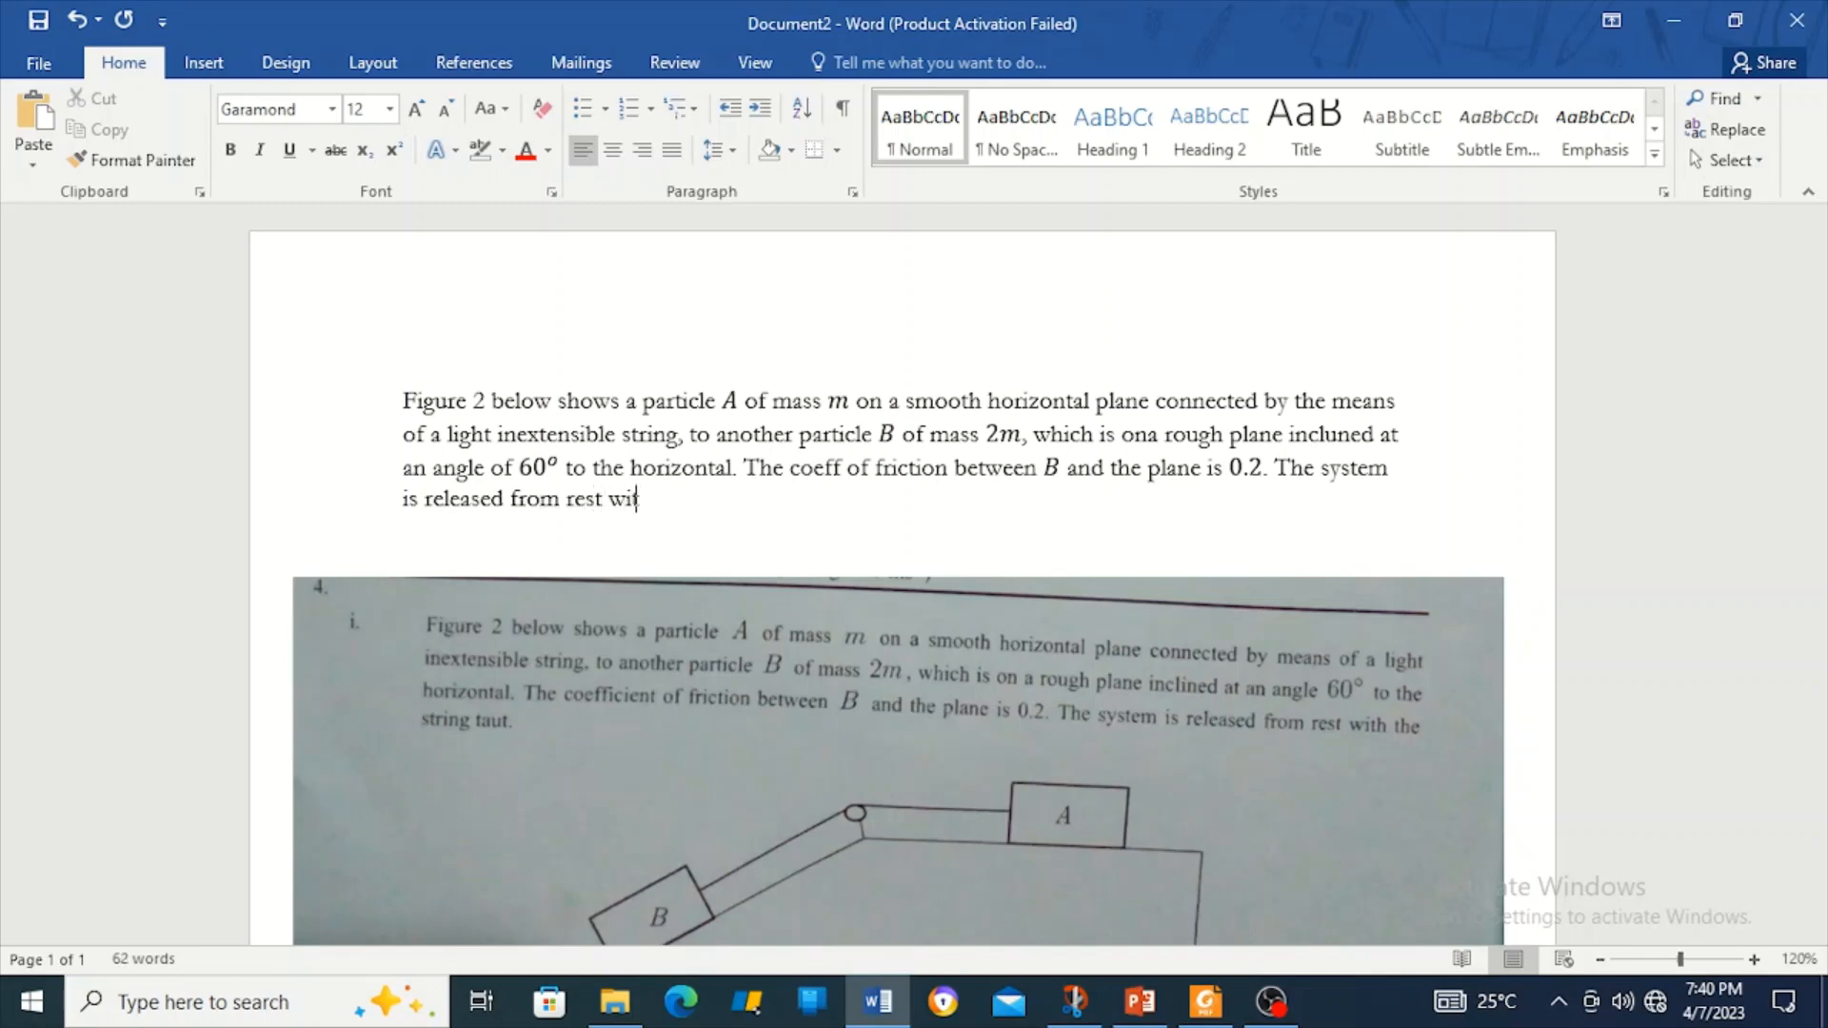
pyautogui.write('th the string taut.')
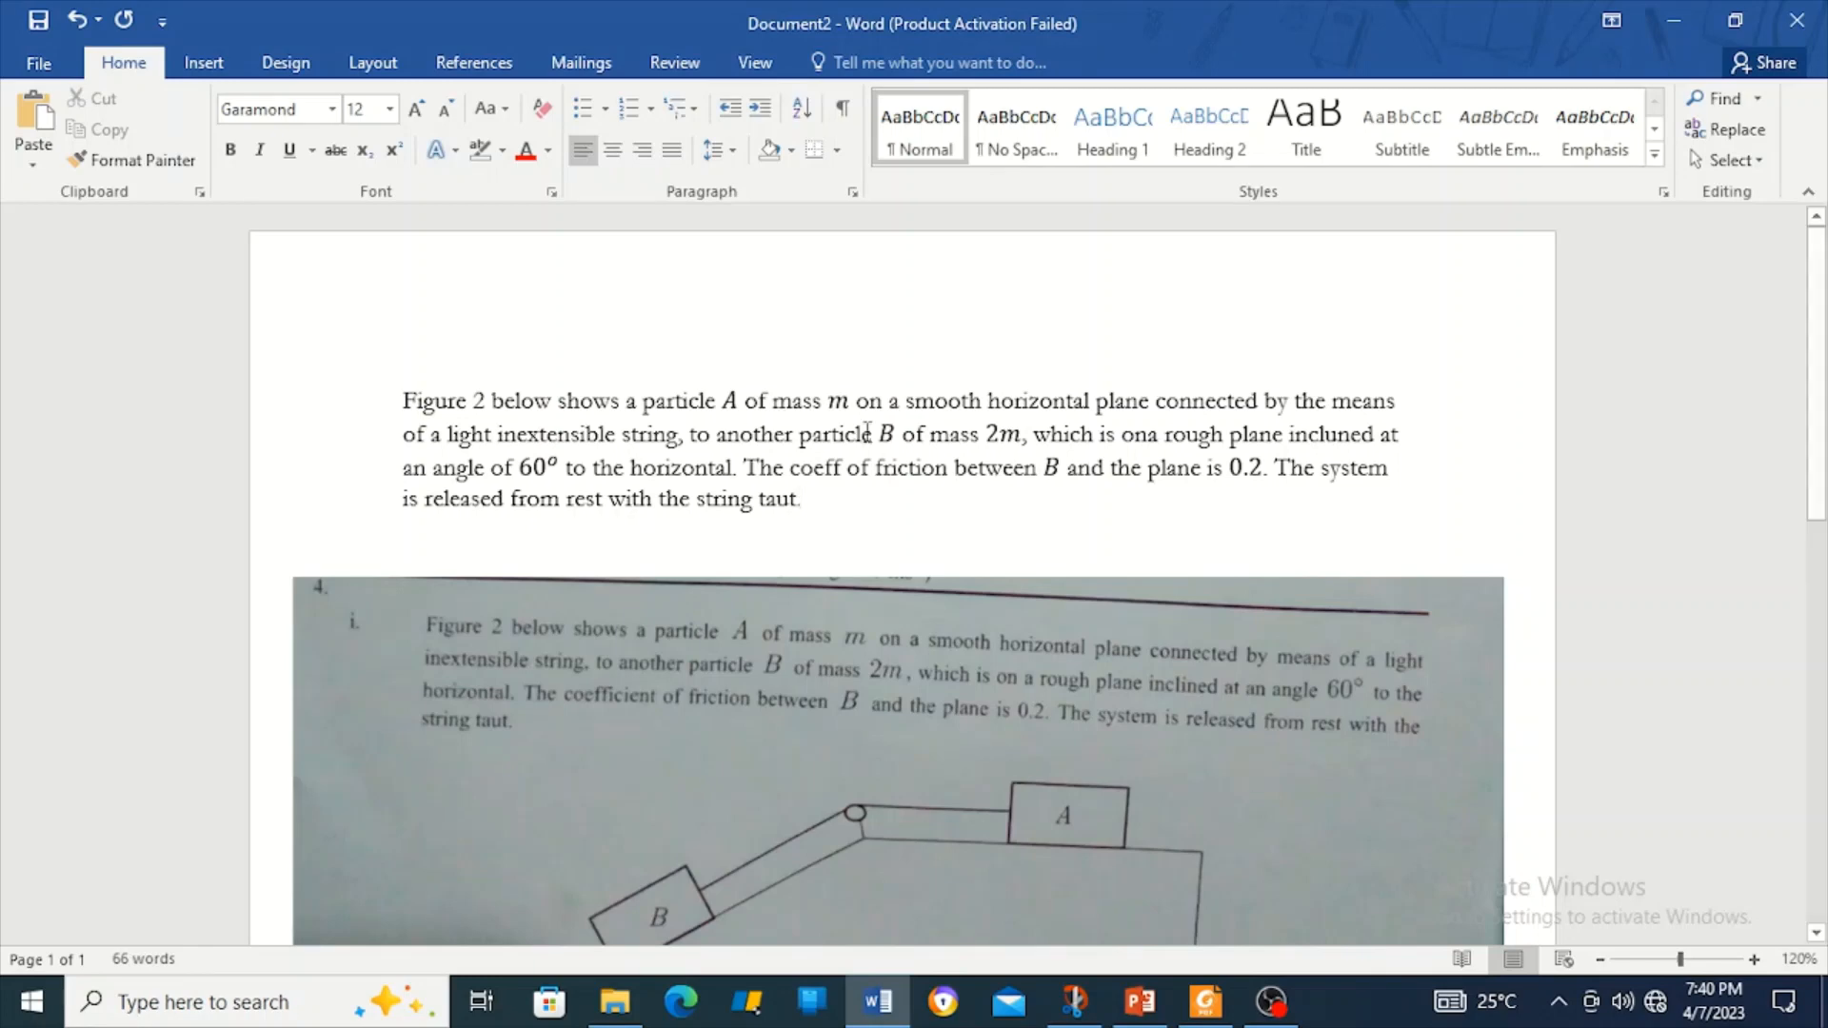
# Crop the question text off the photo's top, and trim its left and right sides to the diagram.
pyautogui.rightClick(874, 617)
pyautogui.click(952, 670)
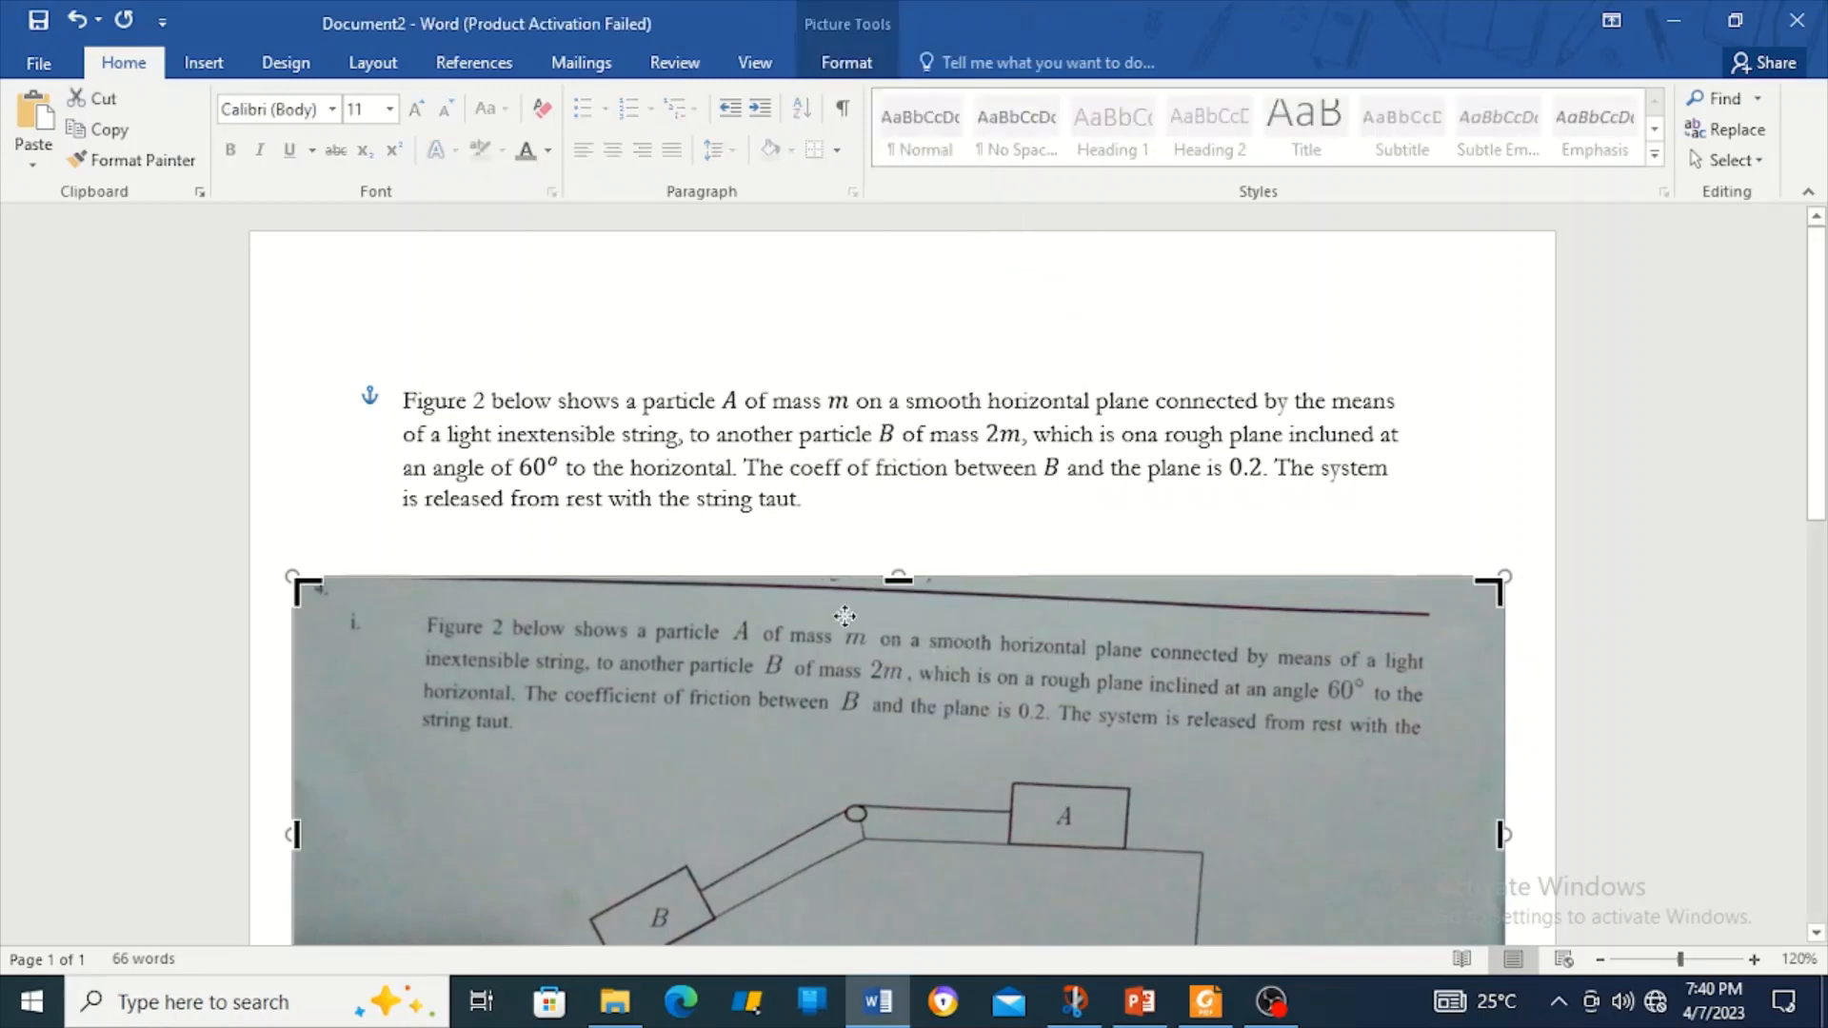
pyautogui.moveTo(887, 578); pyautogui.dragTo(887, 760)
pyautogui.scroll(-3, 950, 760)
pyautogui.scroll(-2, 951, 761)
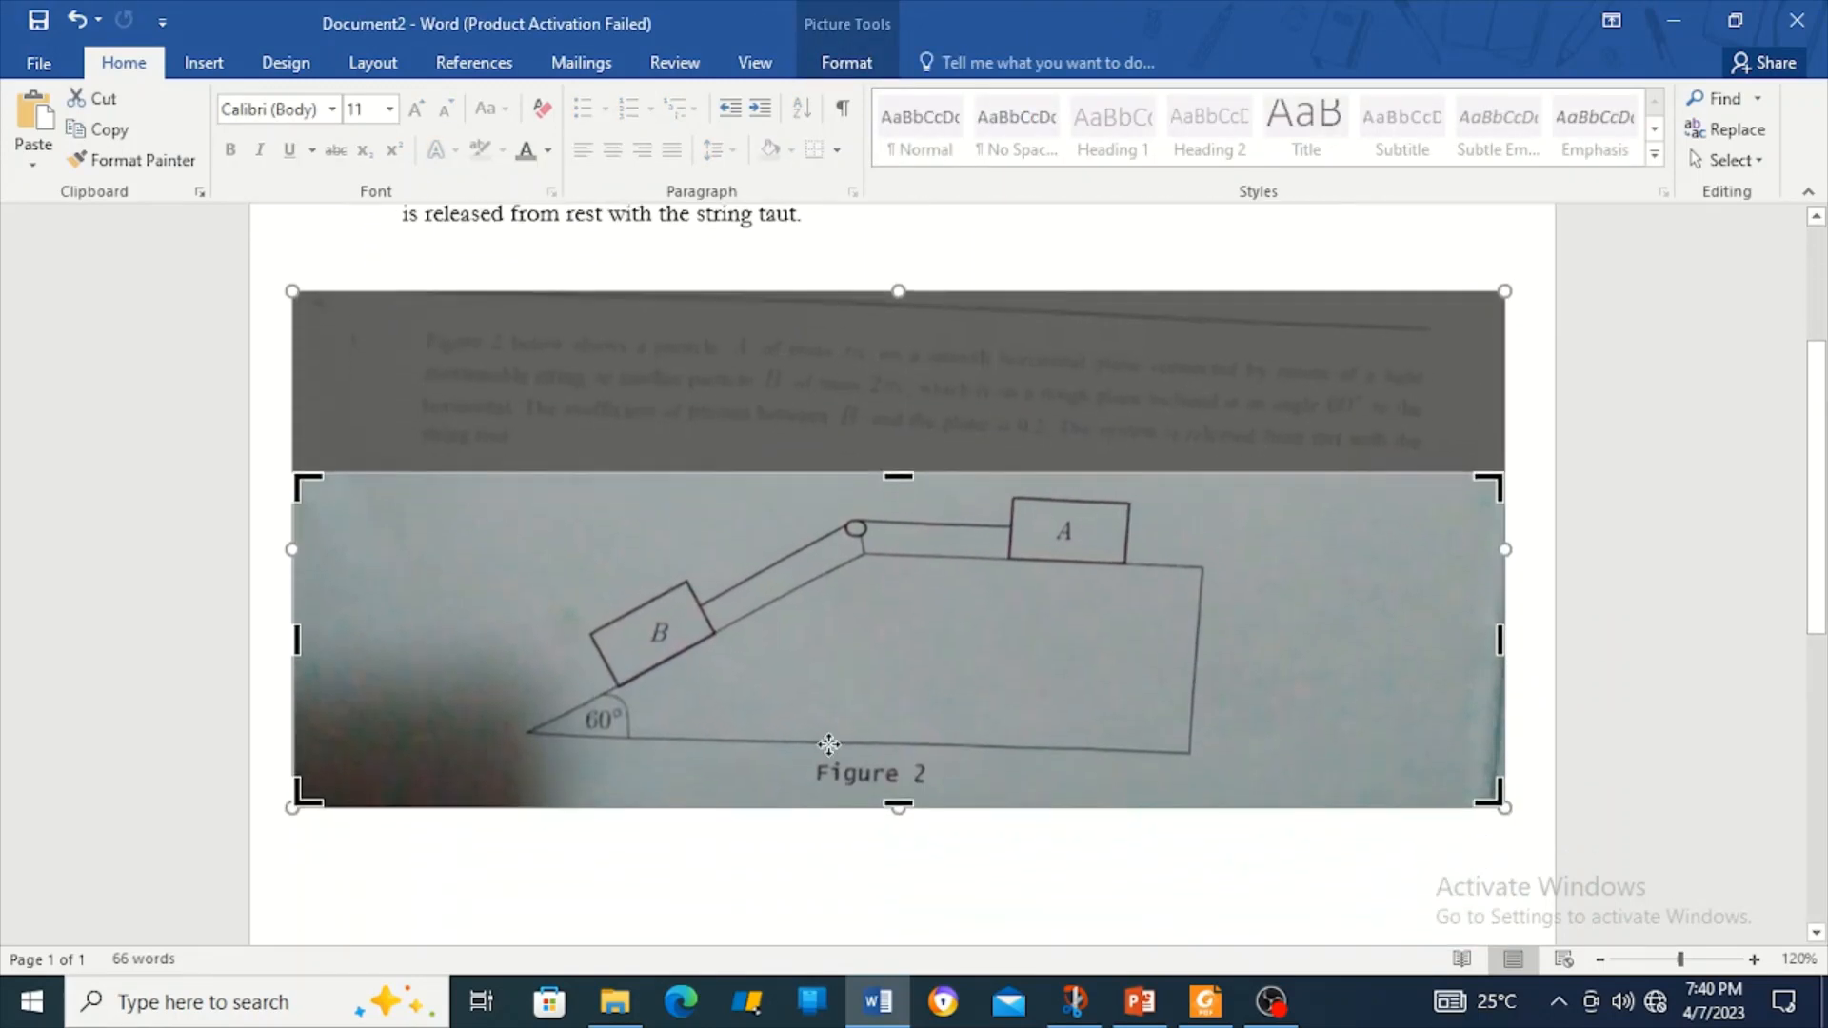
pyautogui.moveTo(297, 640); pyautogui.dragTo(520, 652)
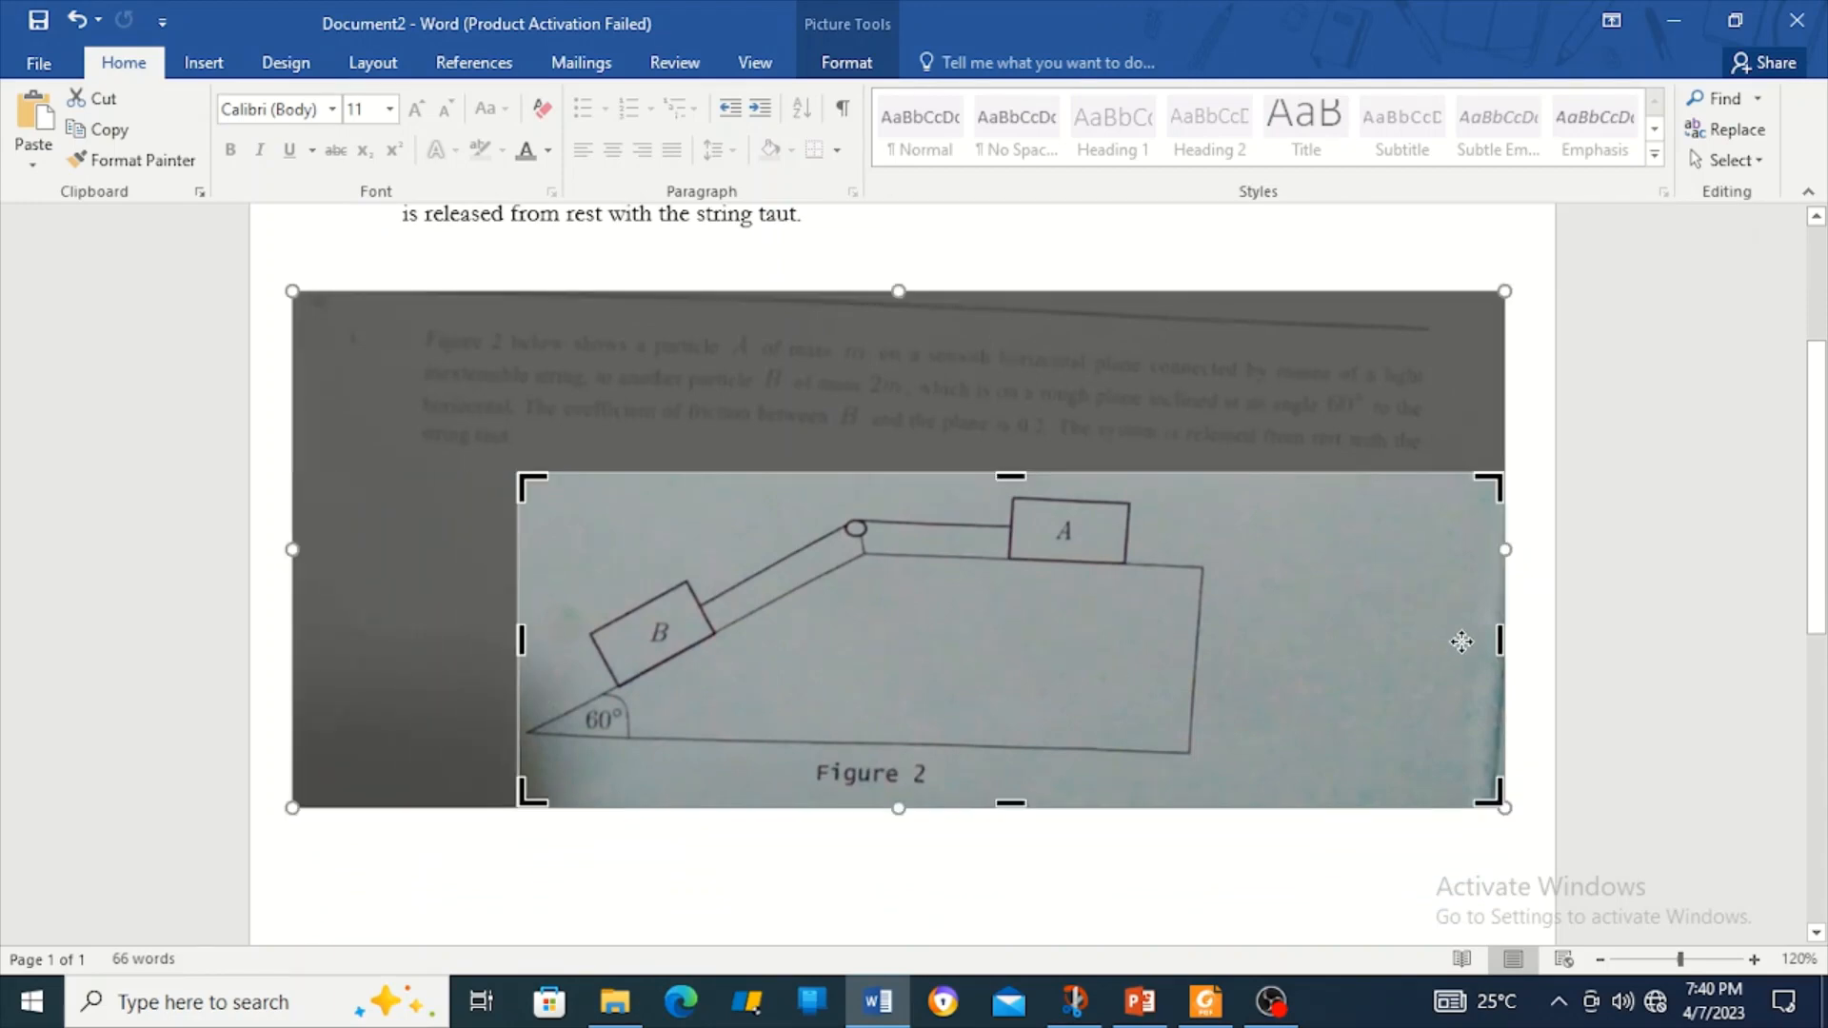
pyautogui.moveTo(1493, 640); pyautogui.dragTo(1224, 644)
# Apply the crop and shrink the Figure 2 picture from its corner.
pyautogui.click(1083, 859)
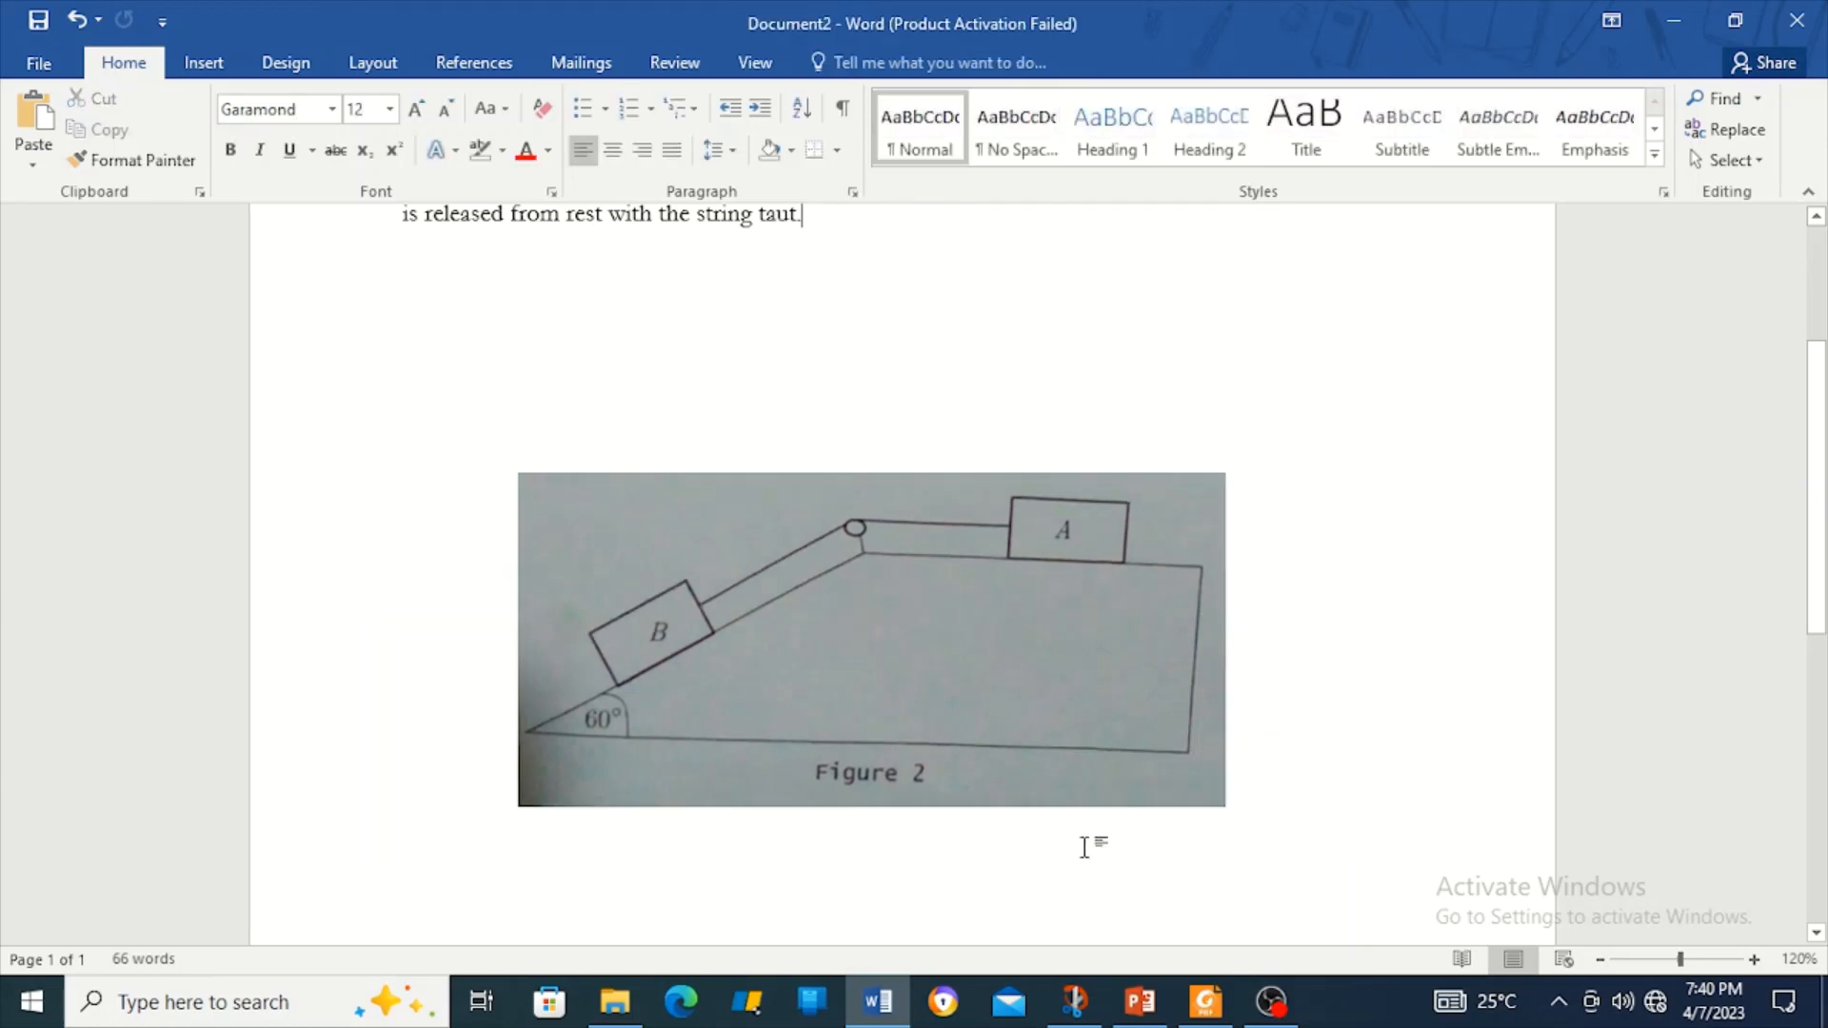
pyautogui.scroll(1, 1114, 782)
pyautogui.scroll(2, 1114, 783)
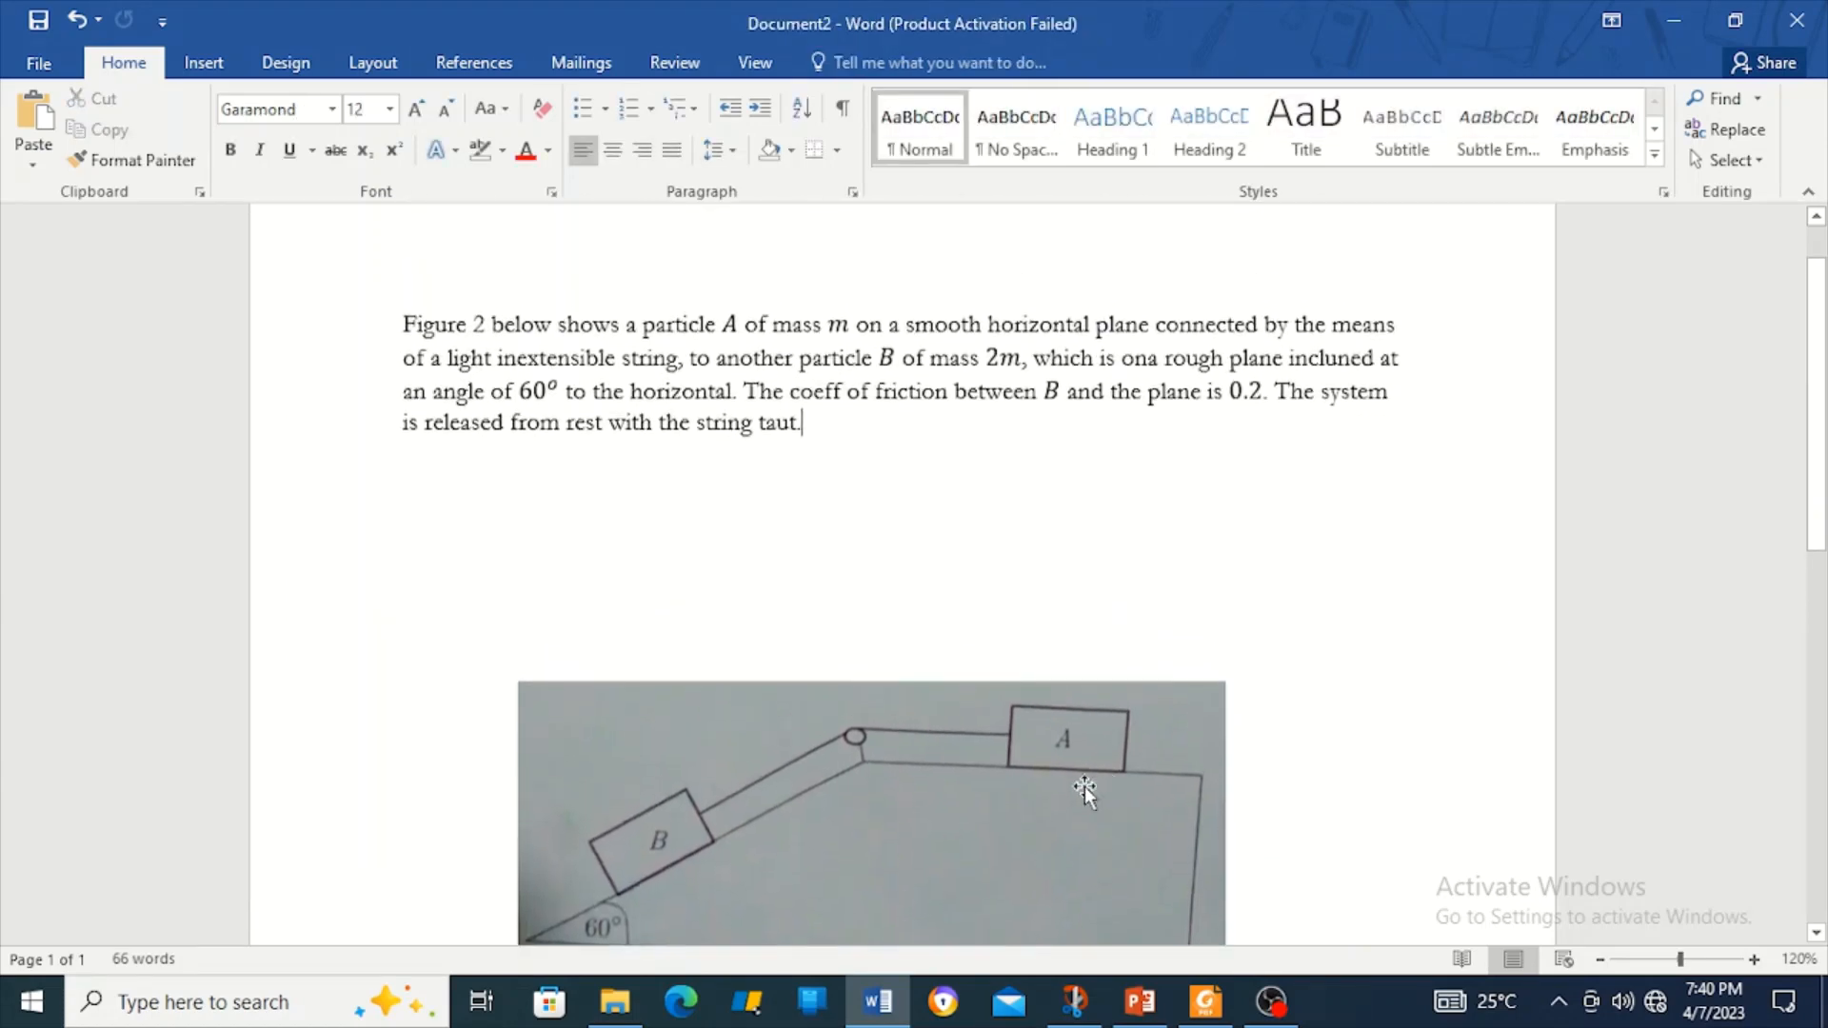
pyautogui.moveTo(1076, 788); pyautogui.dragTo(1321, 605)
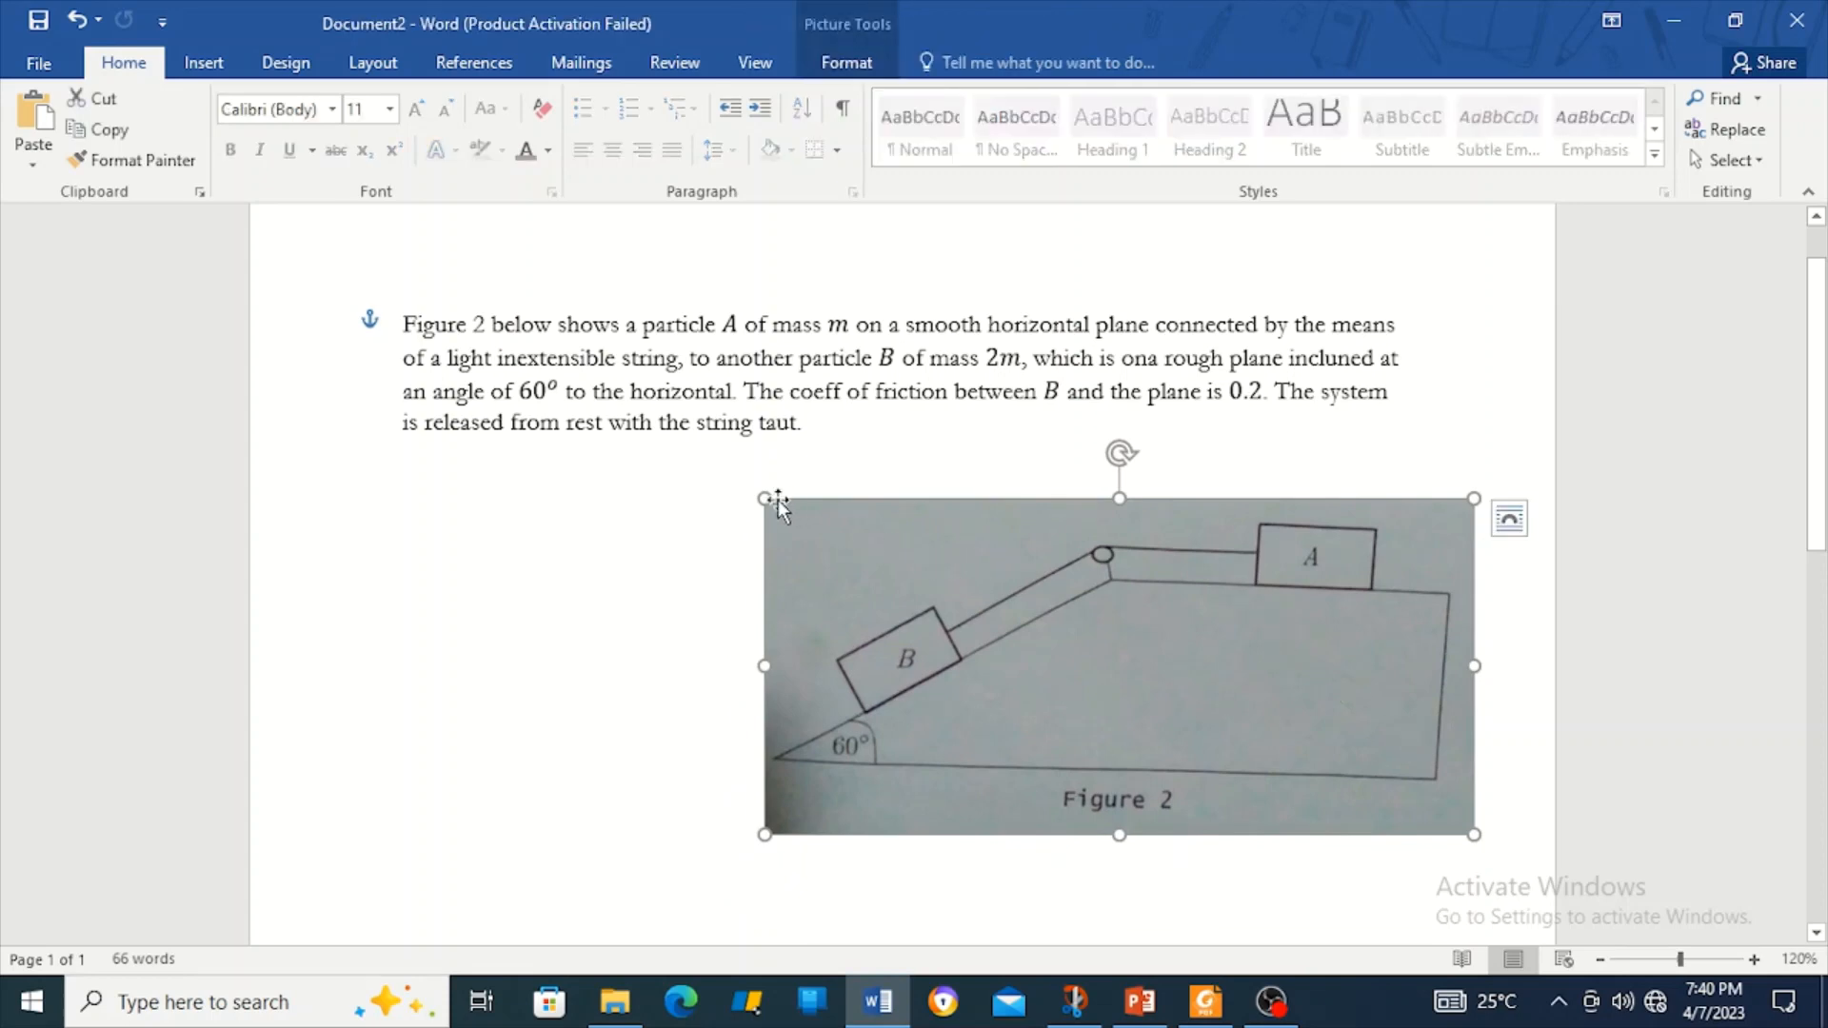
pyautogui.moveTo(766, 499); pyautogui.dragTo(985, 474)
# Justify the problem paragraph and add an empty line below it.
pyautogui.click(619, 424)
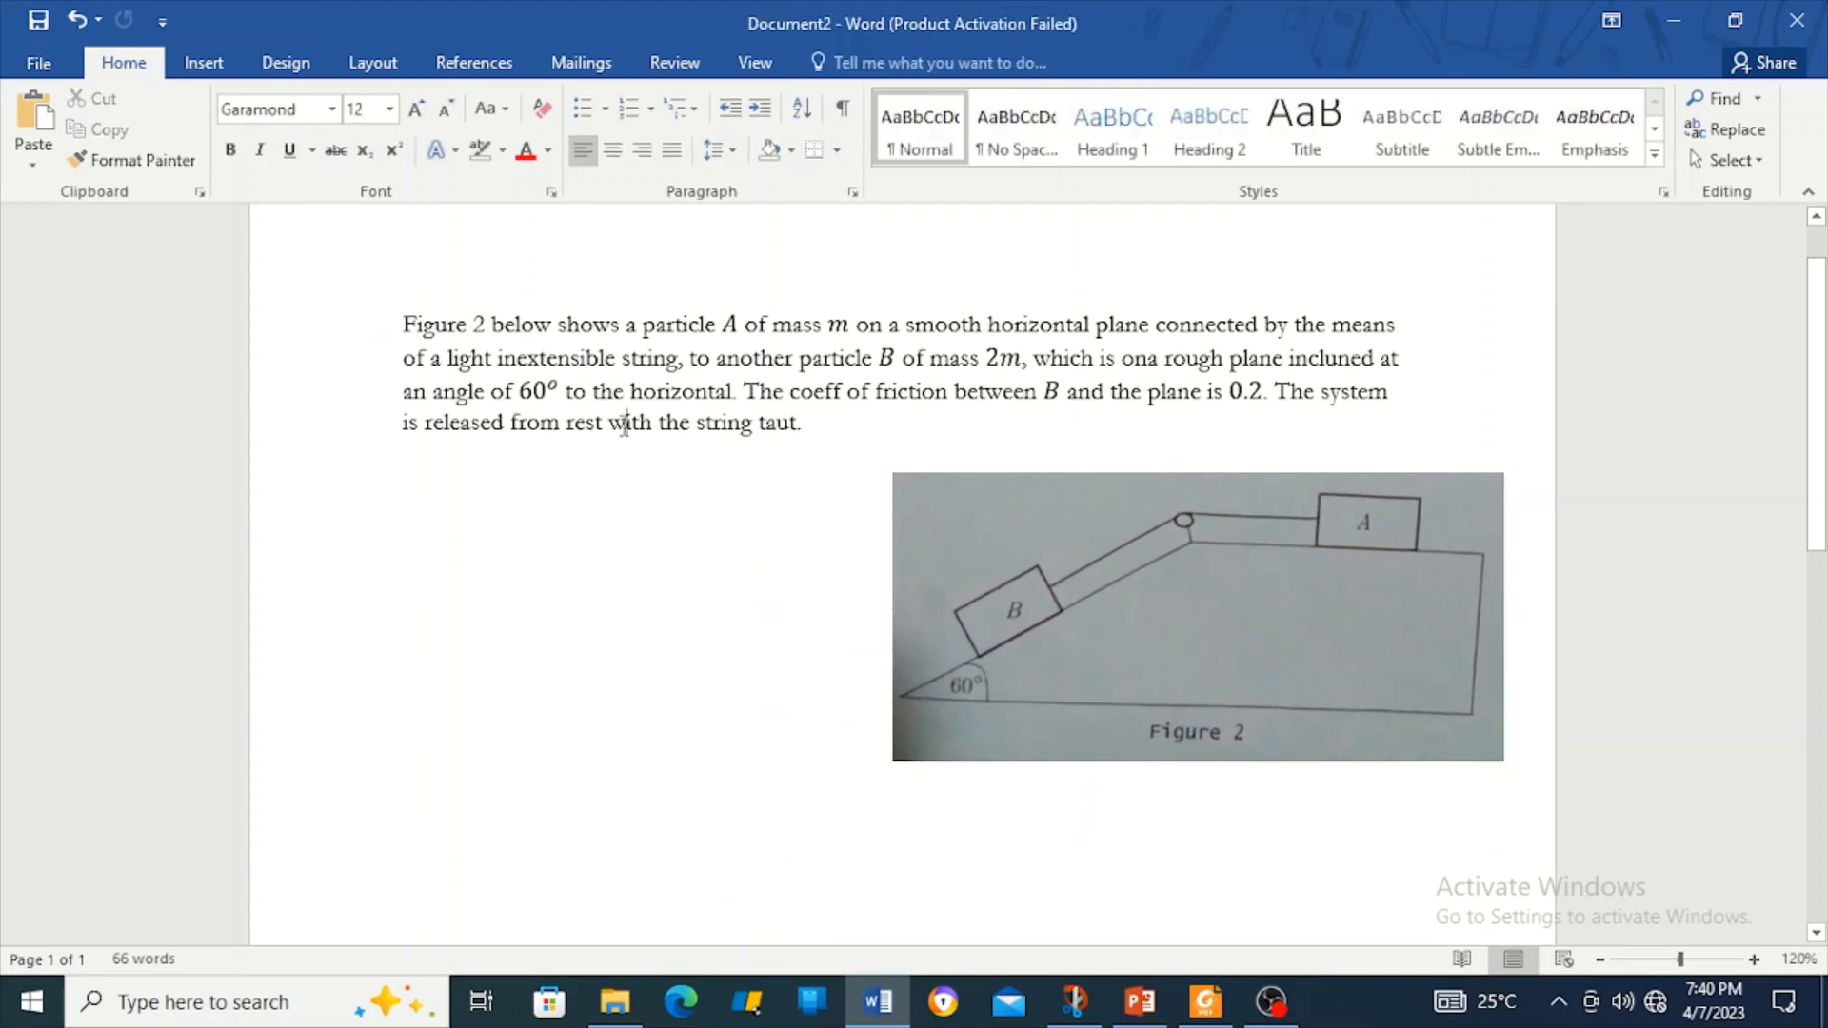
pyautogui.click(672, 150)
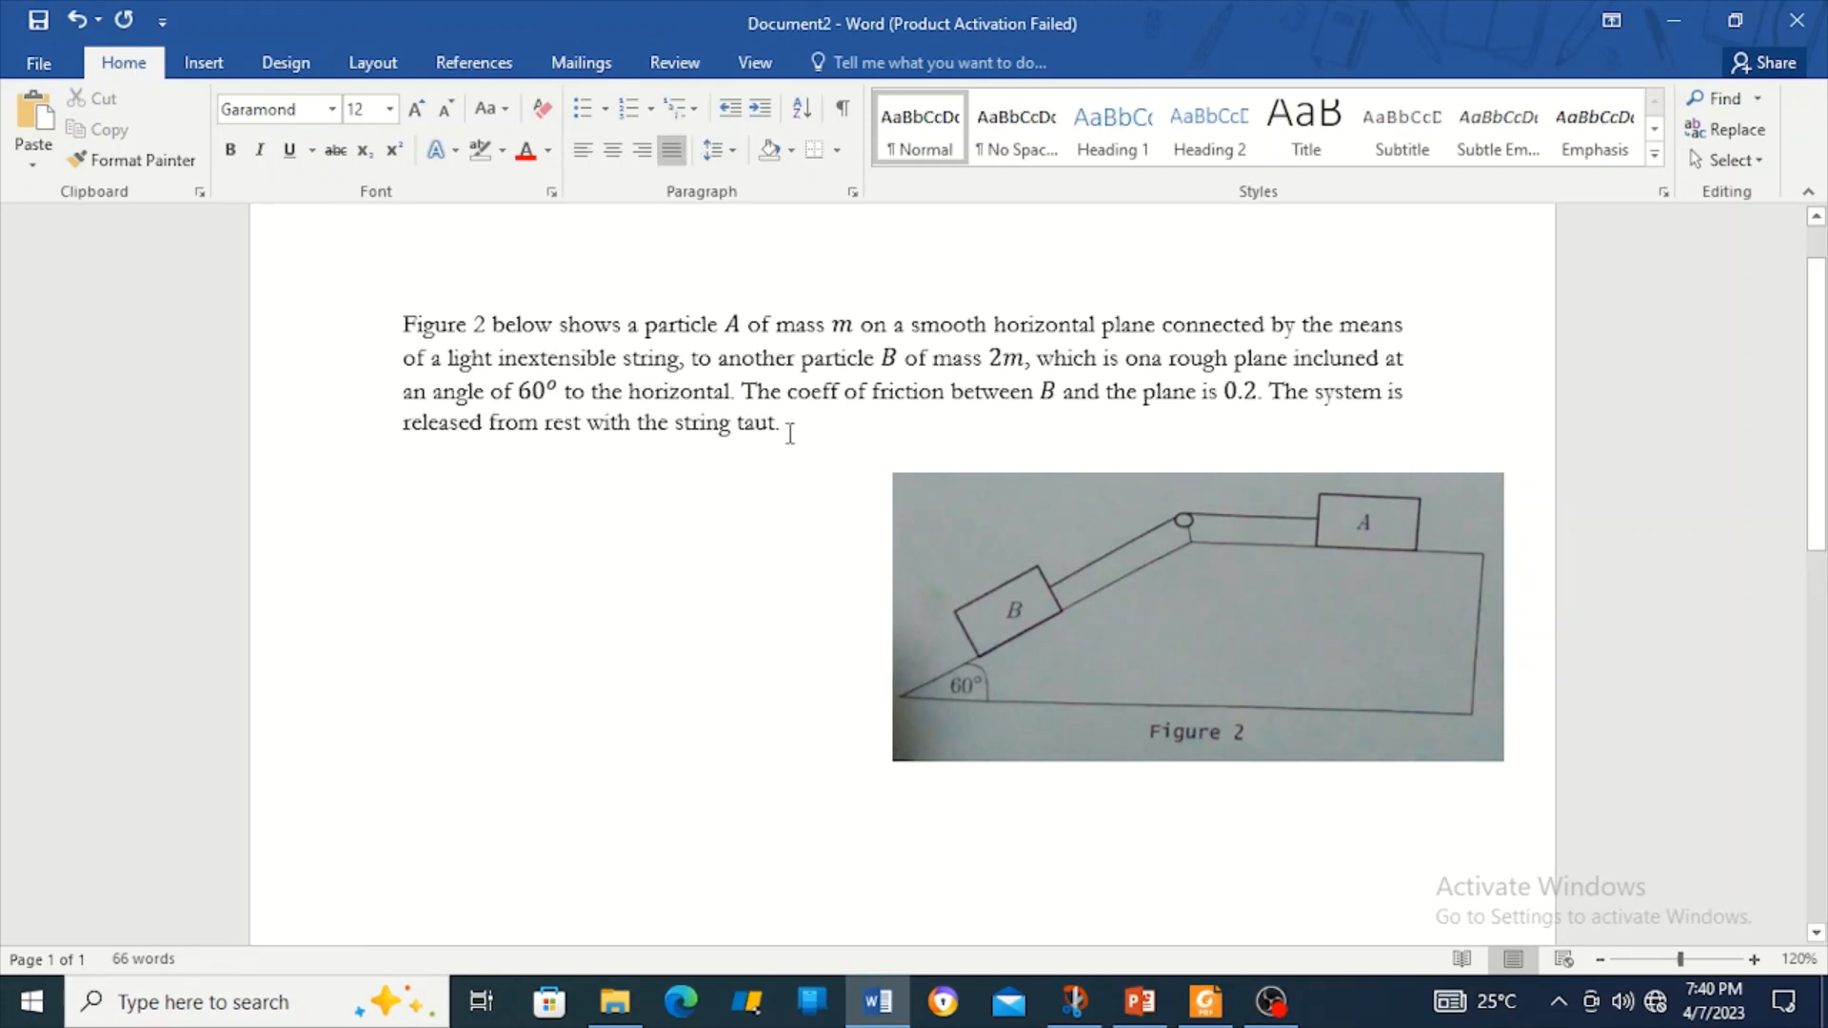
pyautogui.press('Return')
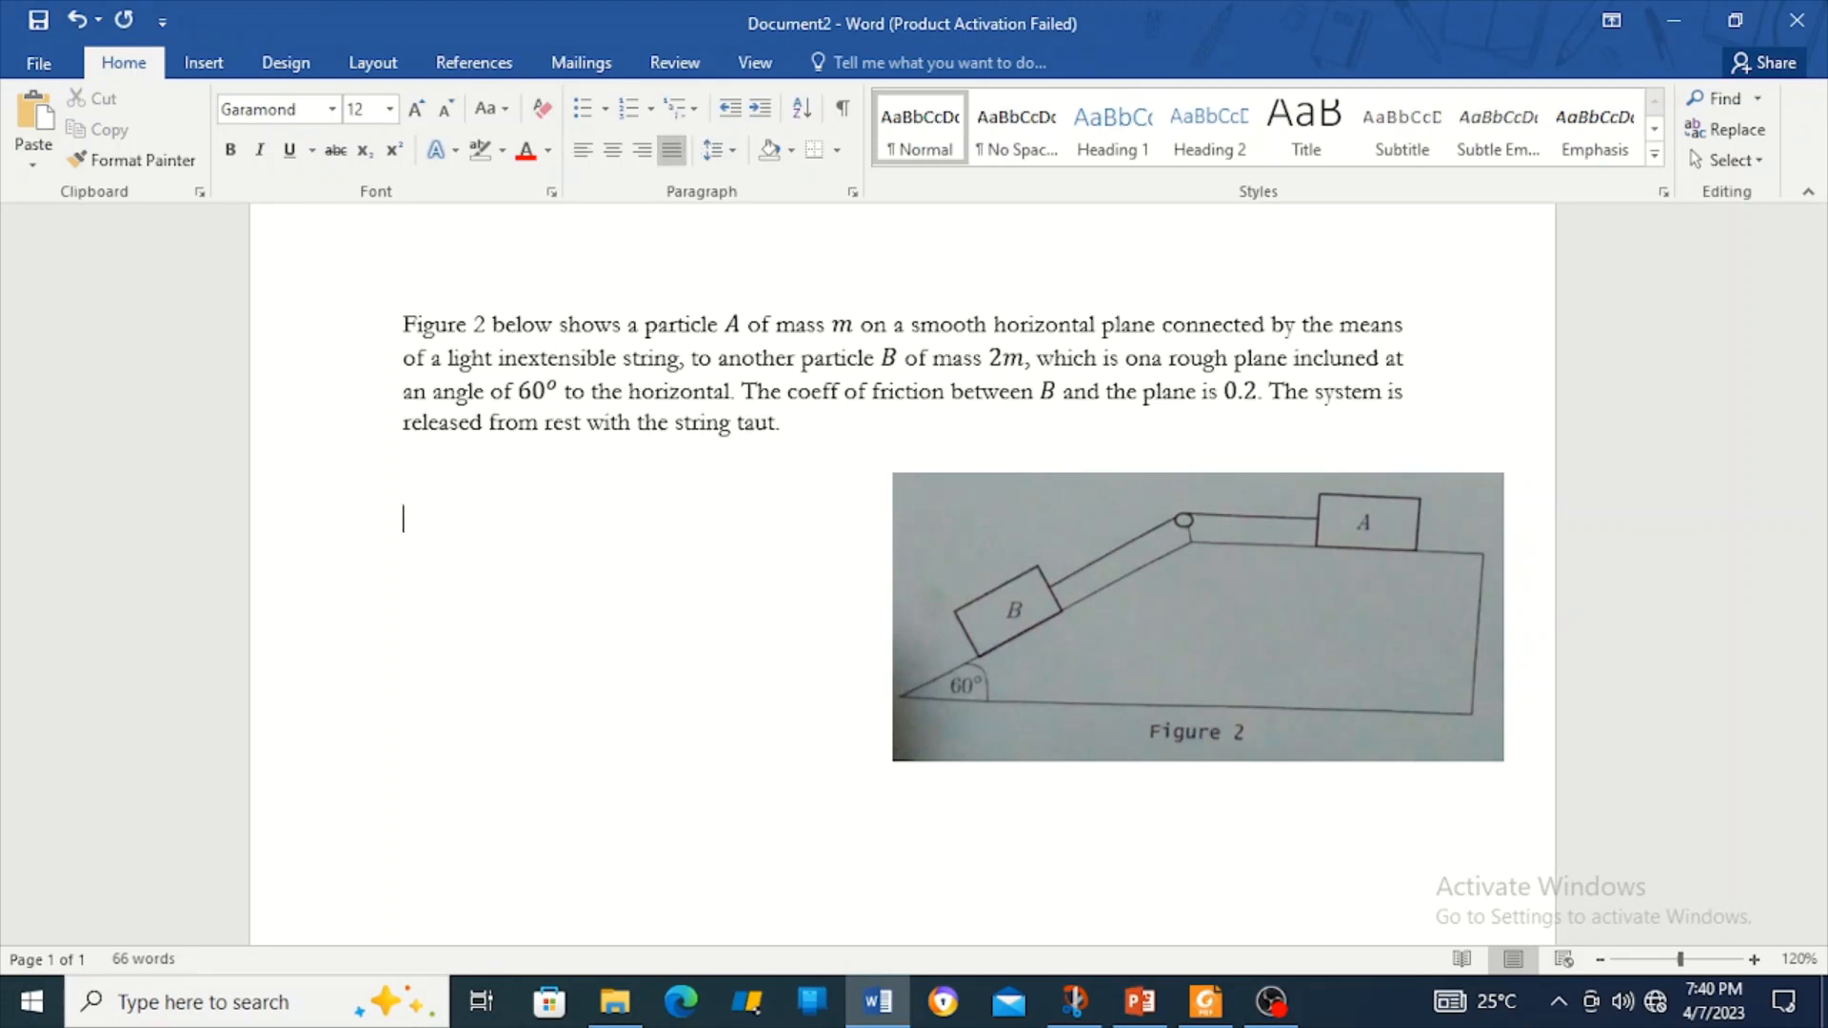
# Shrink the Figure 2 picture further and position it on the right, just below the paragraph.
pyautogui.click(1118, 547)
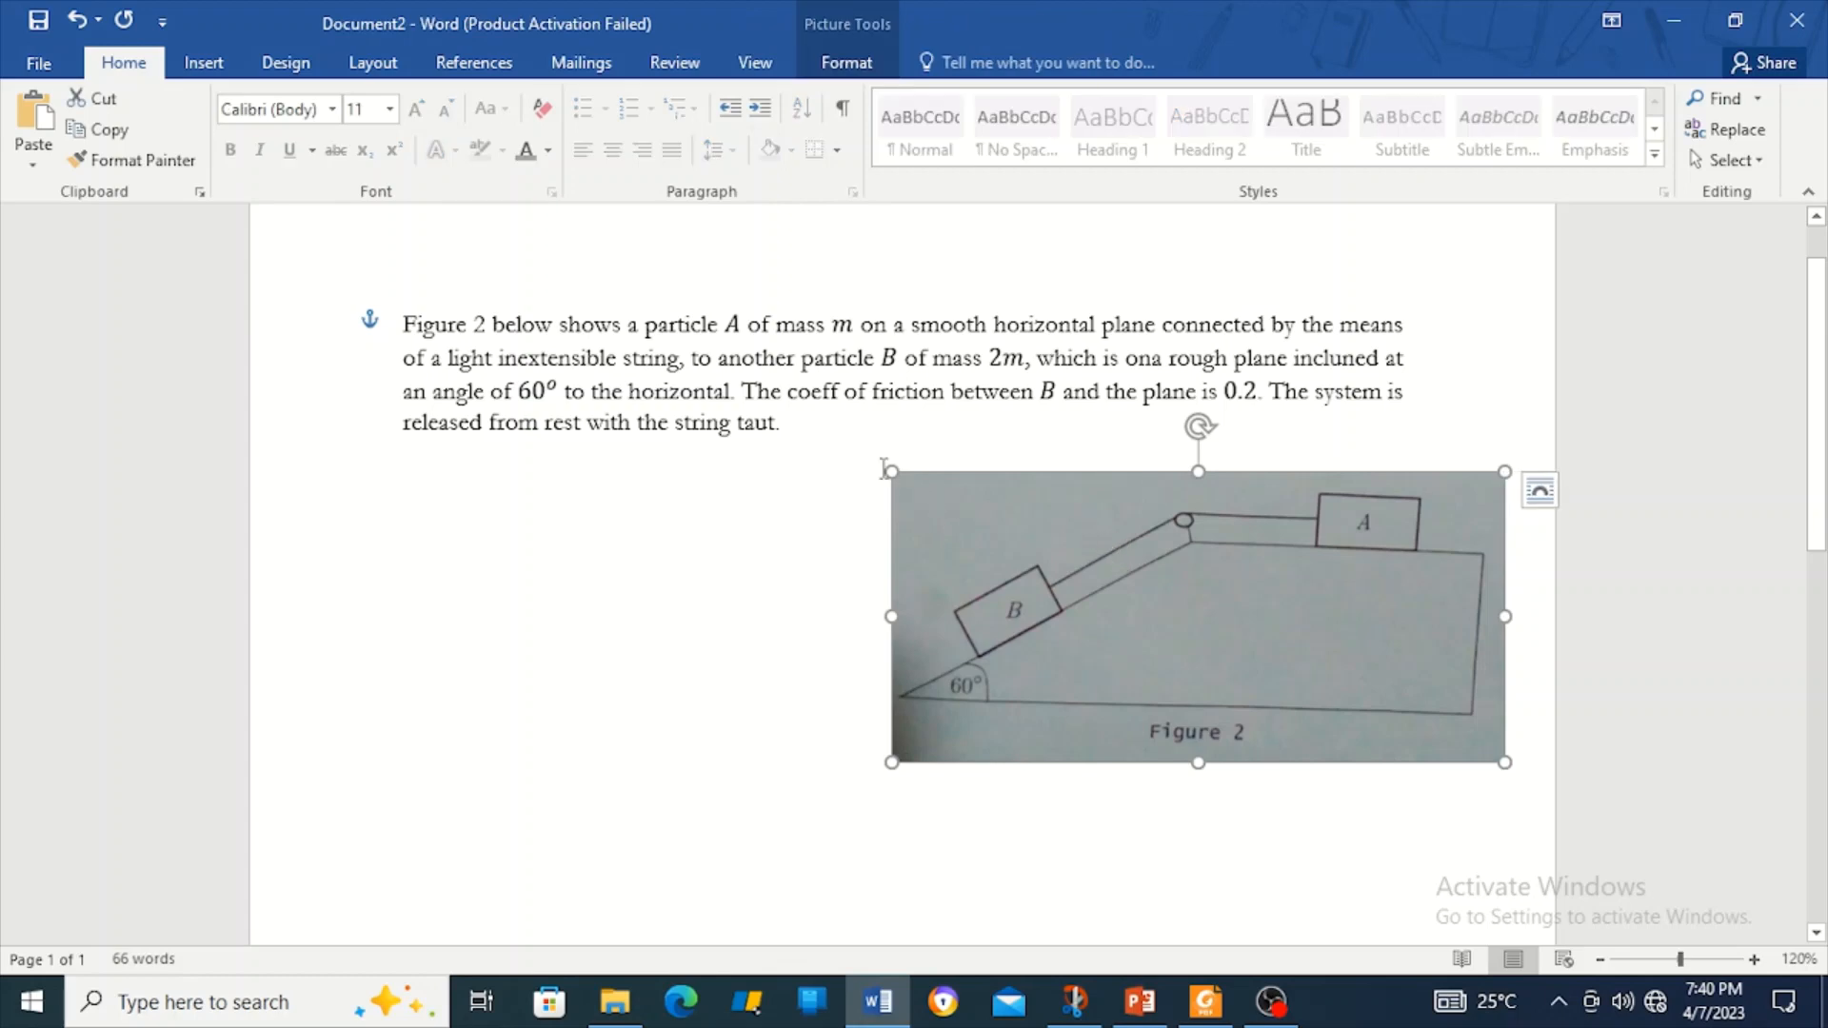
pyautogui.moveTo(892, 473); pyautogui.dragTo(945, 492)
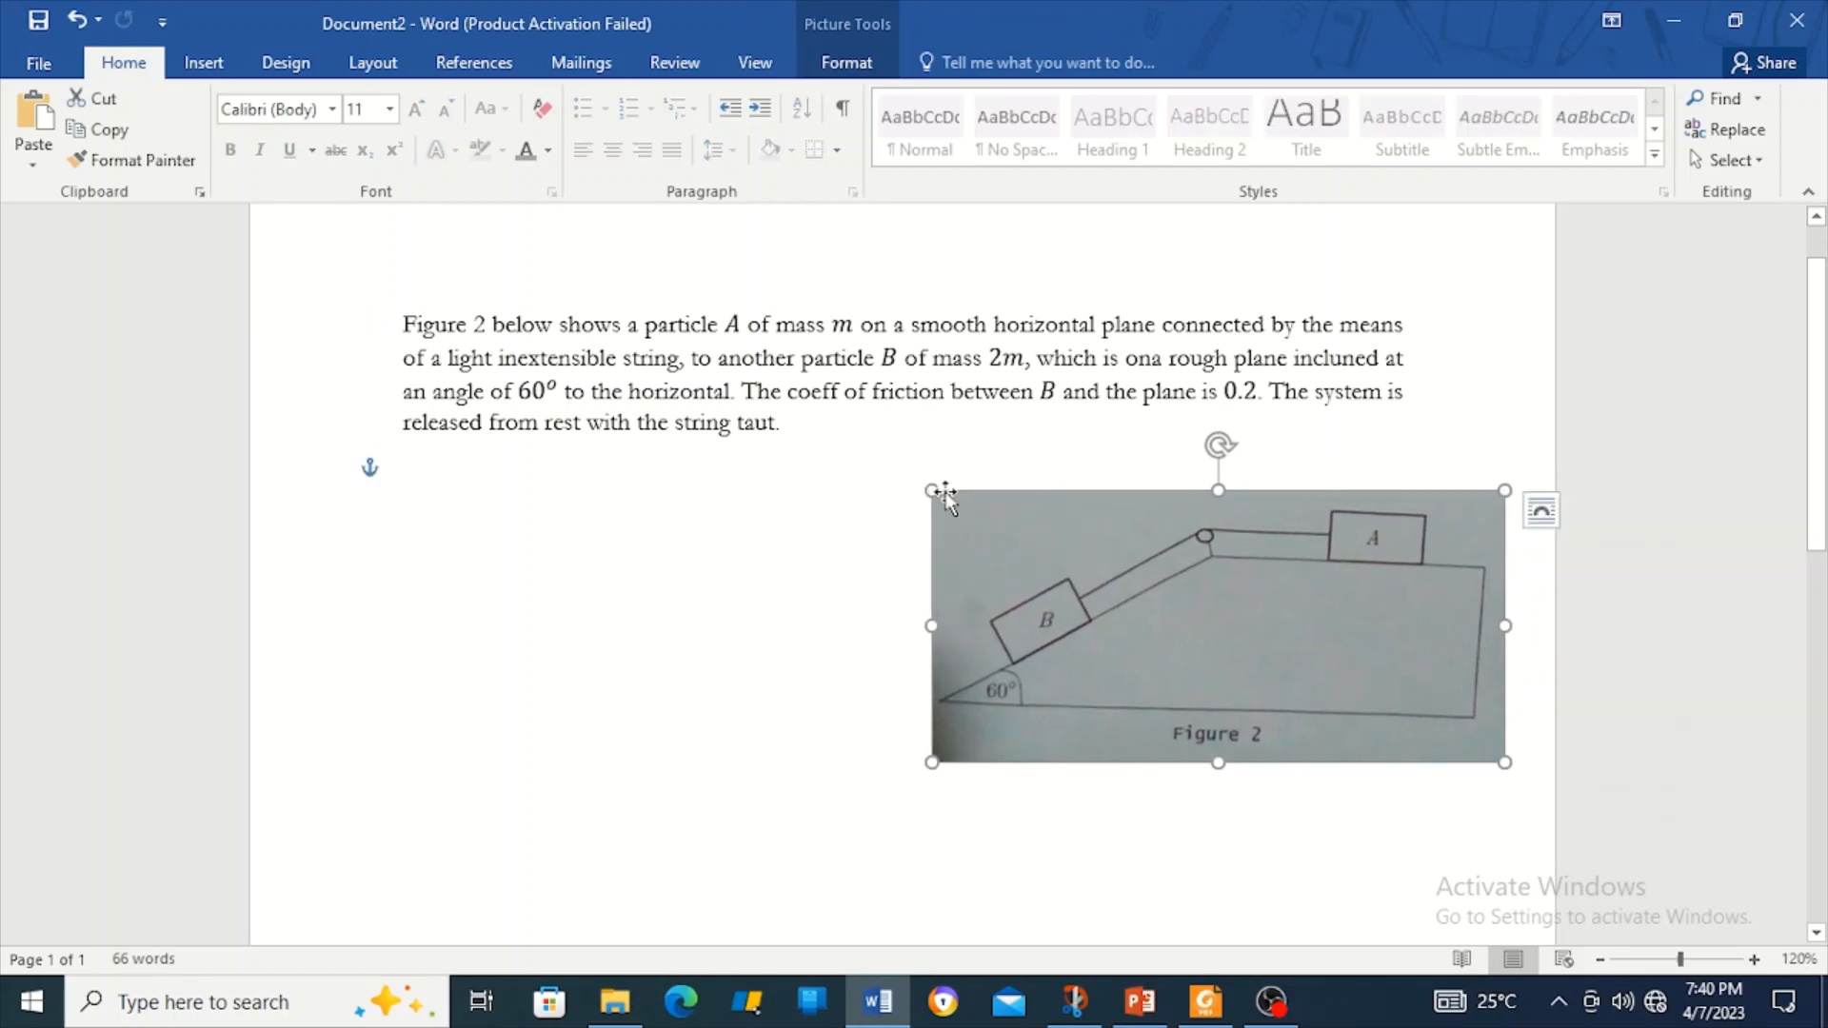
pyautogui.scroll(1, 945, 491)
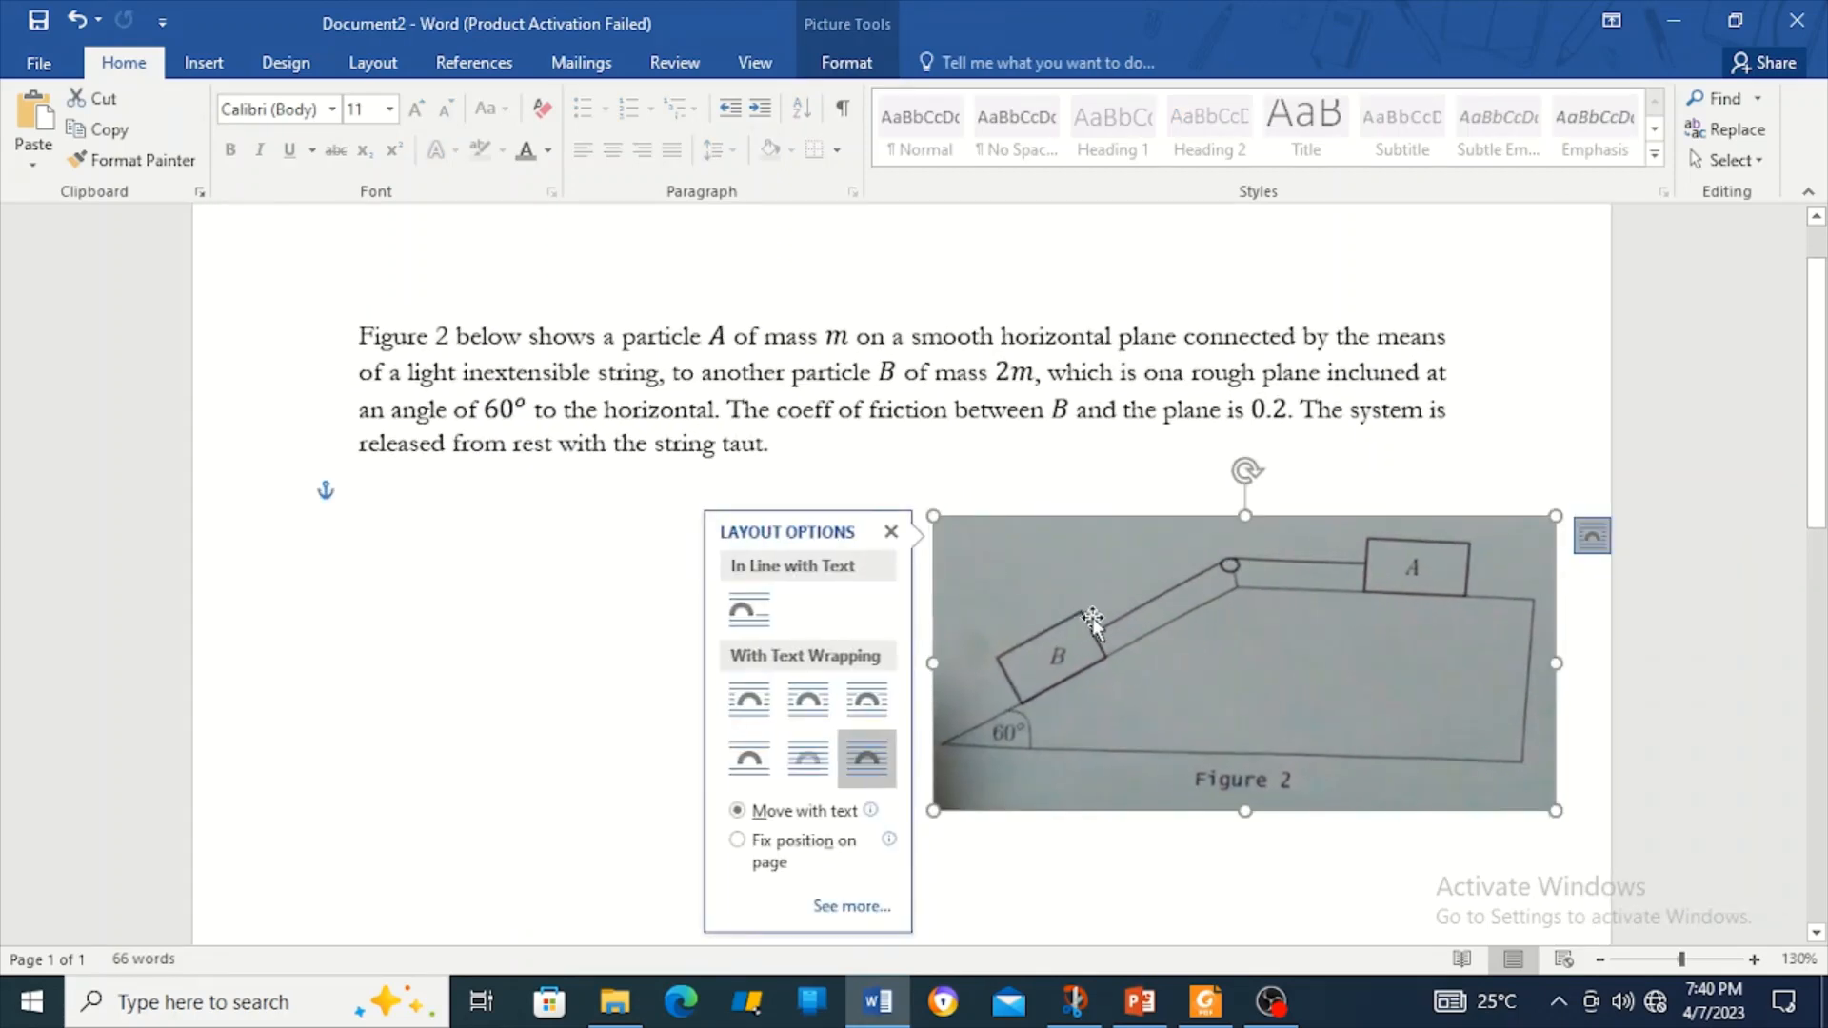
pyautogui.moveTo(1093, 619); pyautogui.dragTo(1159, 579)
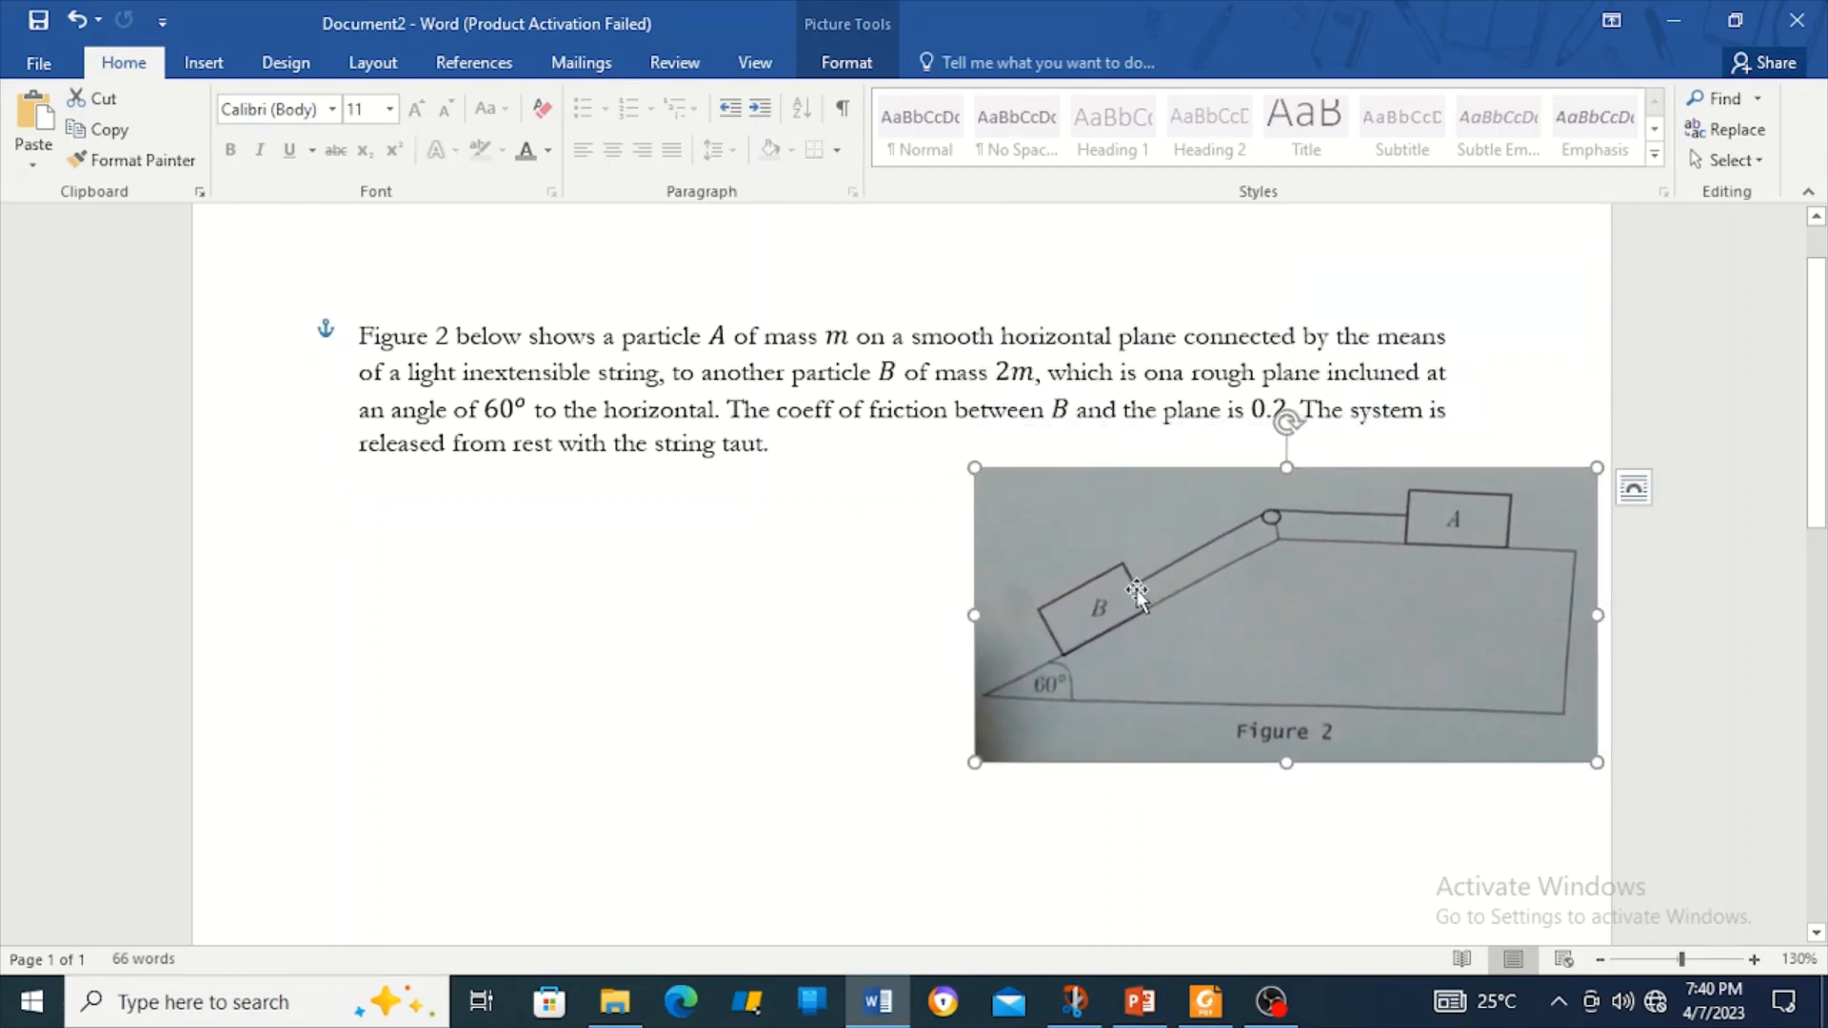
pyautogui.moveTo(976, 610); pyautogui.dragTo(1161, 617)
pyautogui.moveTo(1408, 662); pyautogui.dragTo(1327, 716)
# Nudge the Figure 2 picture slightly right and return to the blank line below the paragraph.
pyautogui.click(1072, 626)
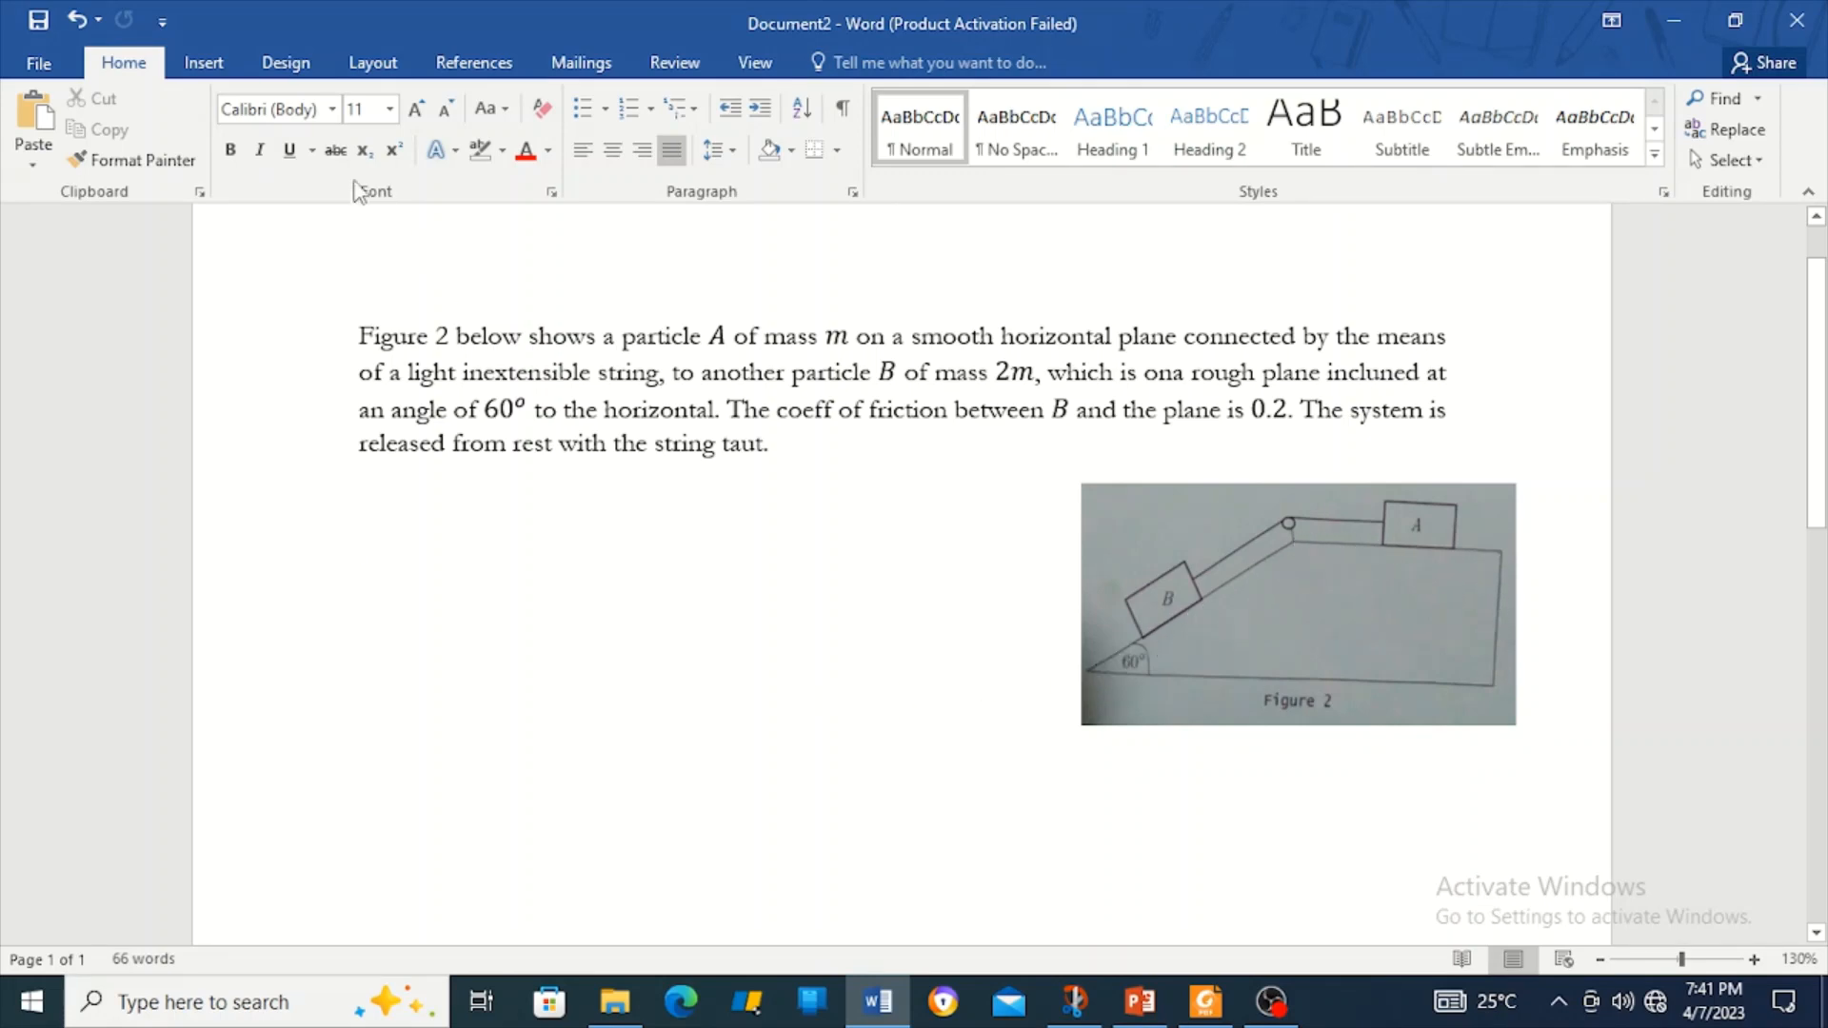
pyautogui.click(213, 66)
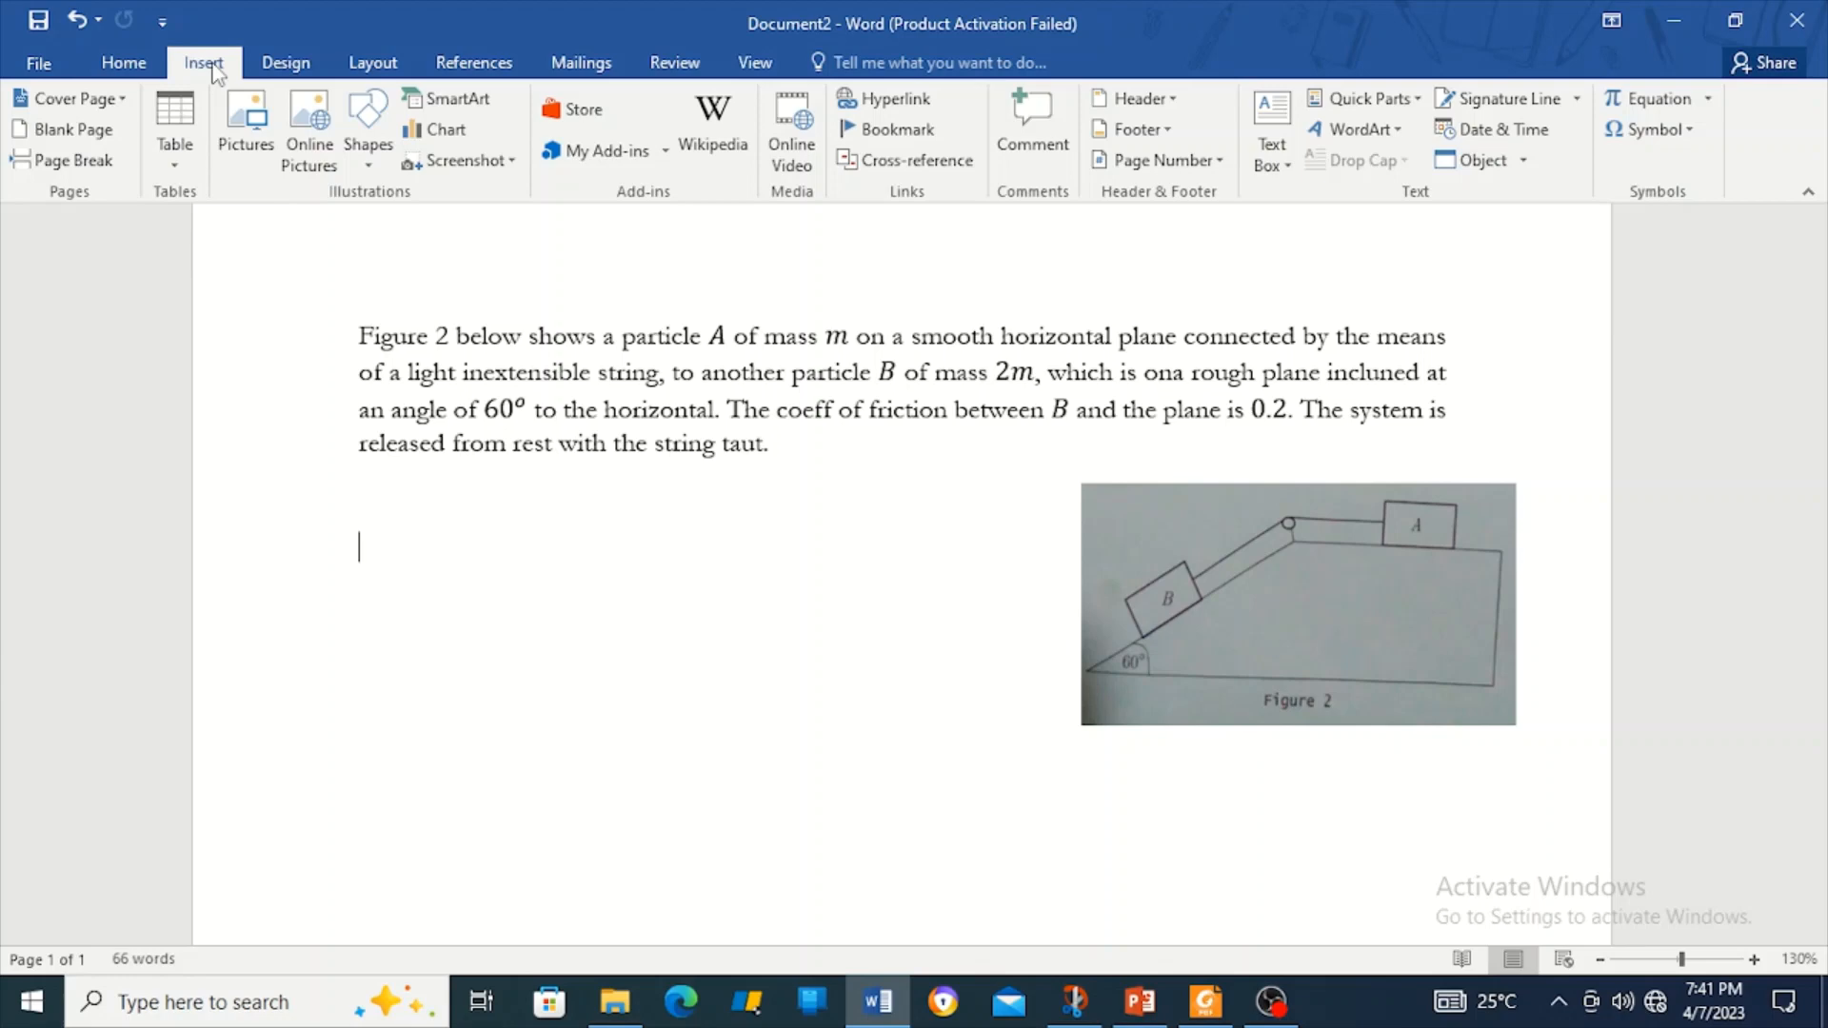
# Draw a Flowchart: Manual Input shape below the paragraph, about 1.69" tall and 1.7" wide.
pyautogui.click(365, 143)
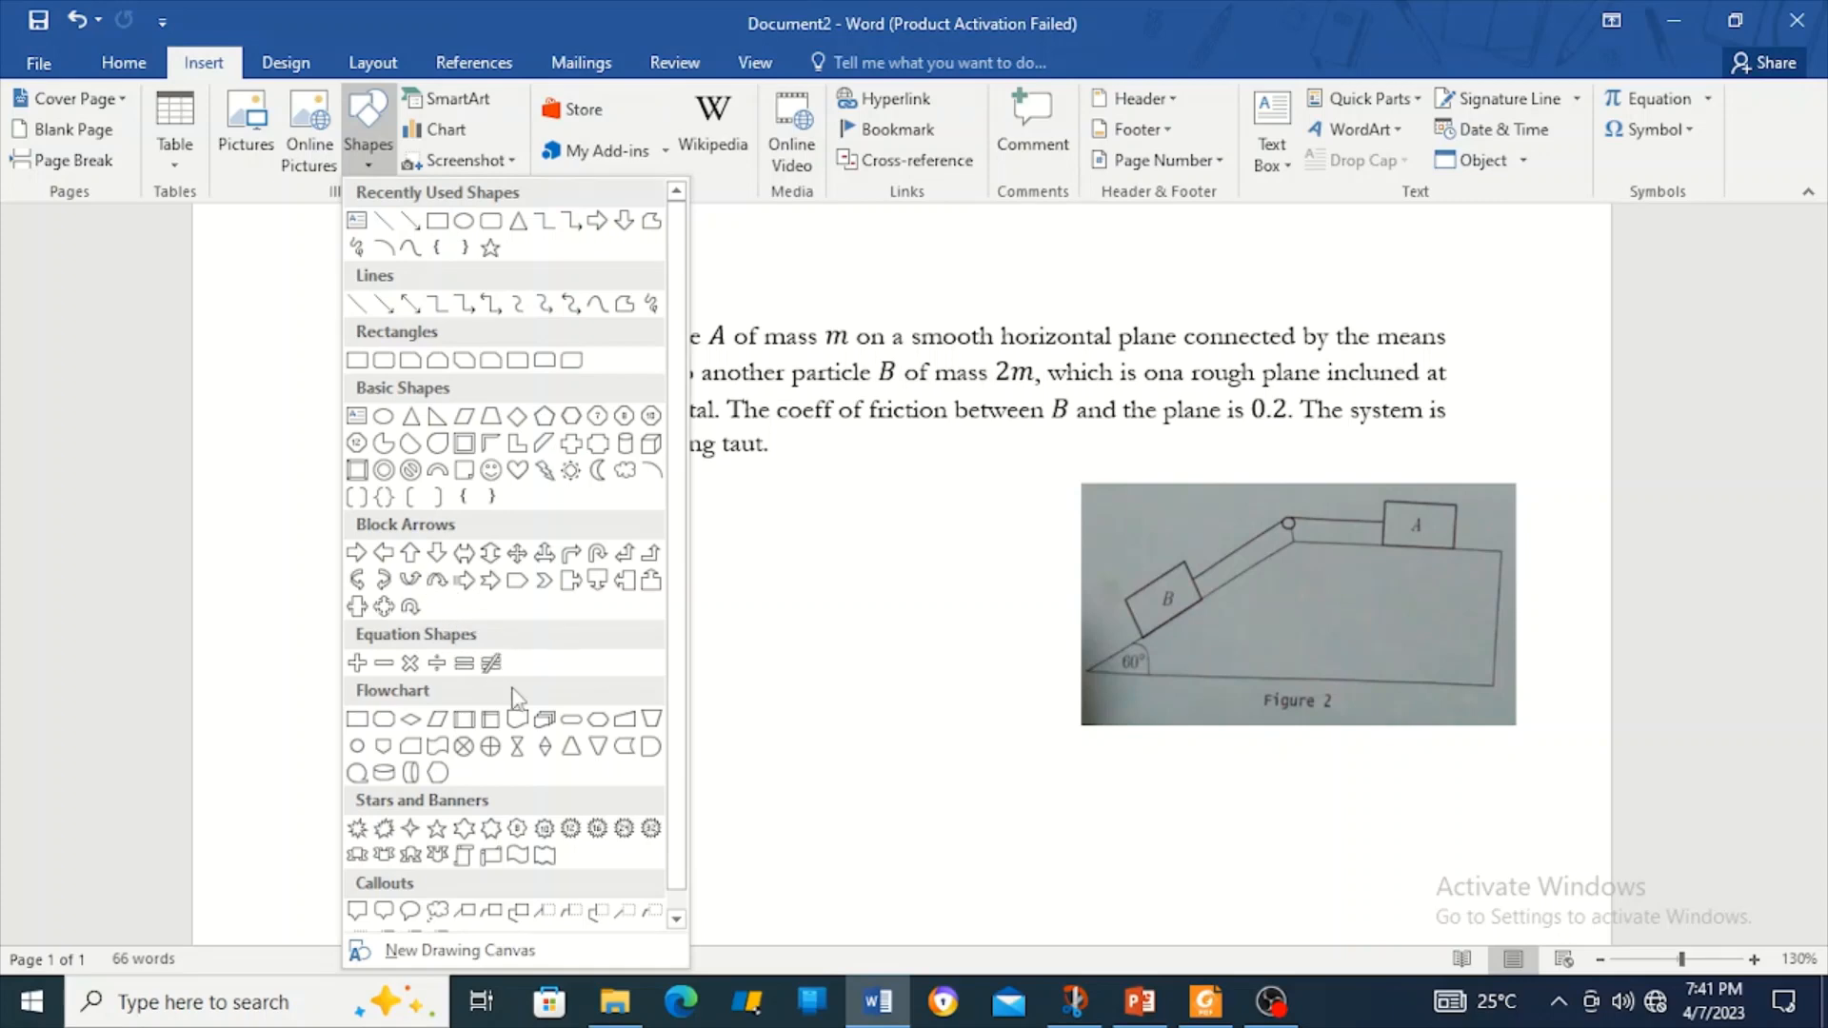
pyautogui.click(626, 721)
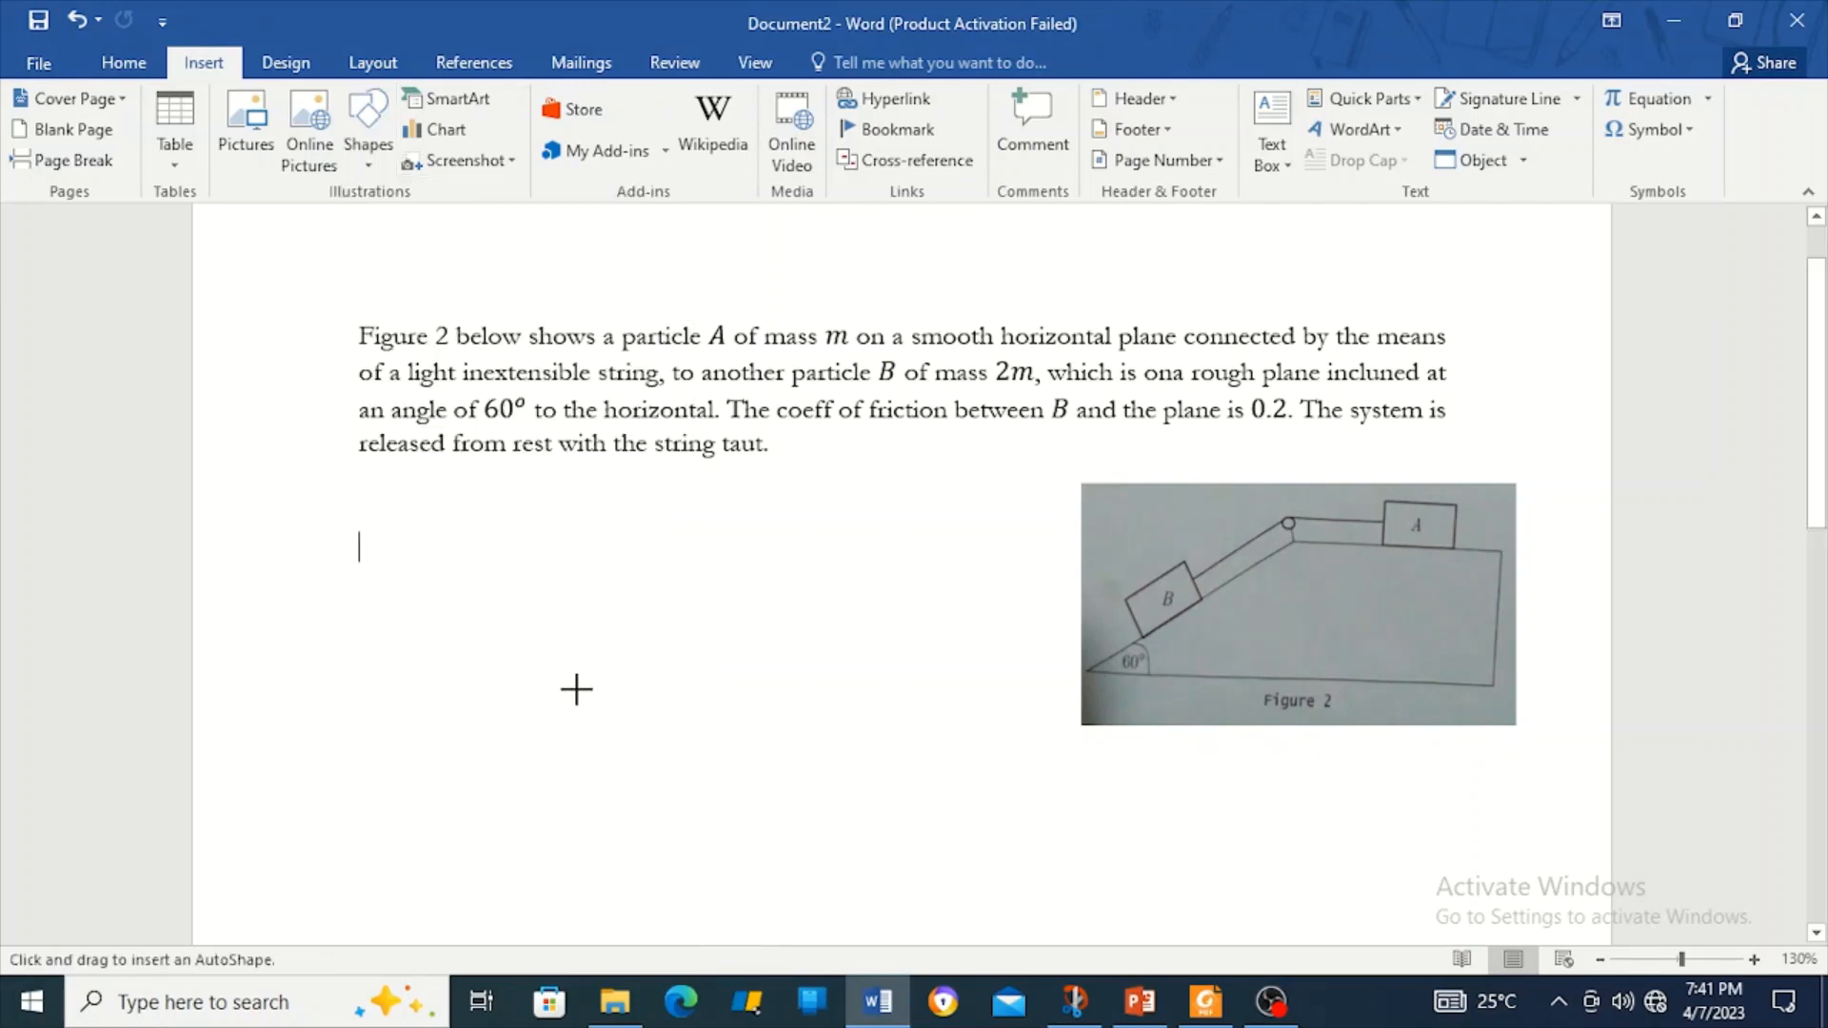
pyautogui.moveTo(377, 604); pyautogui.dragTo(684, 748)
pyautogui.moveTo(835, 773); pyautogui.dragTo(795, 726)
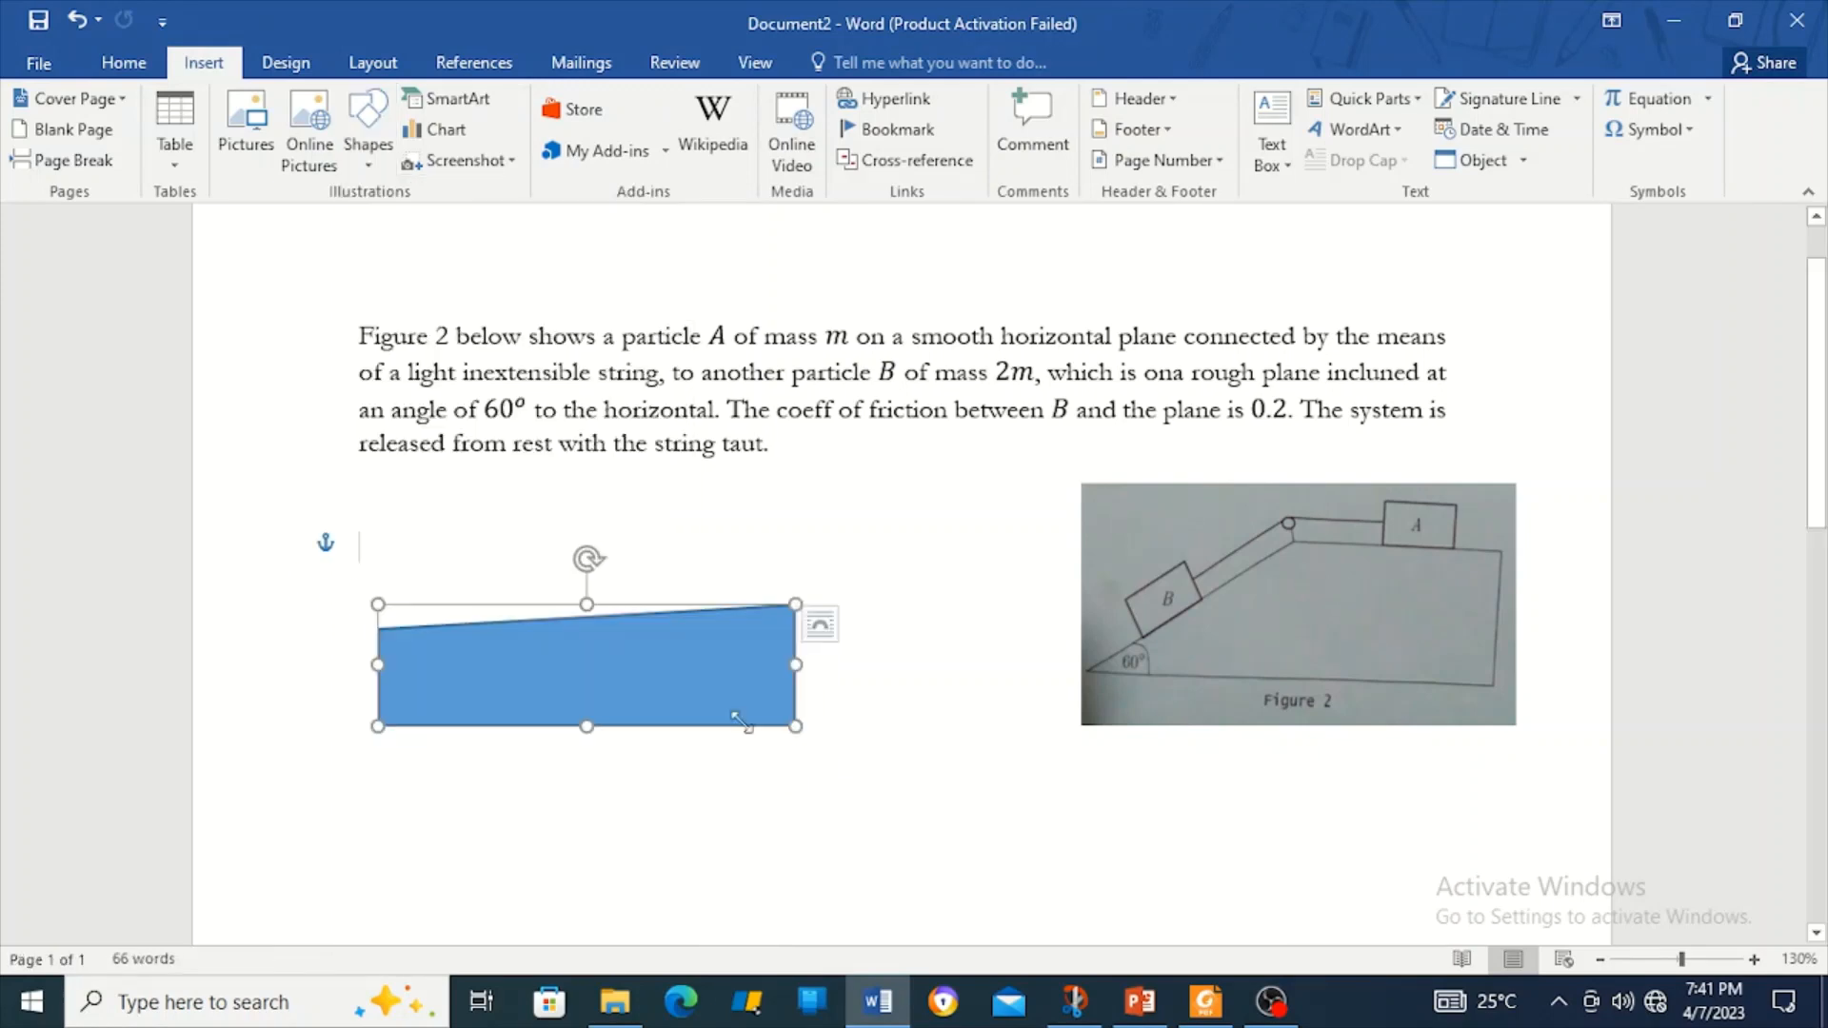
pyautogui.moveTo(376, 602); pyautogui.dragTo(378, 444)
pyautogui.moveTo(378, 586); pyautogui.dragTo(511, 629)
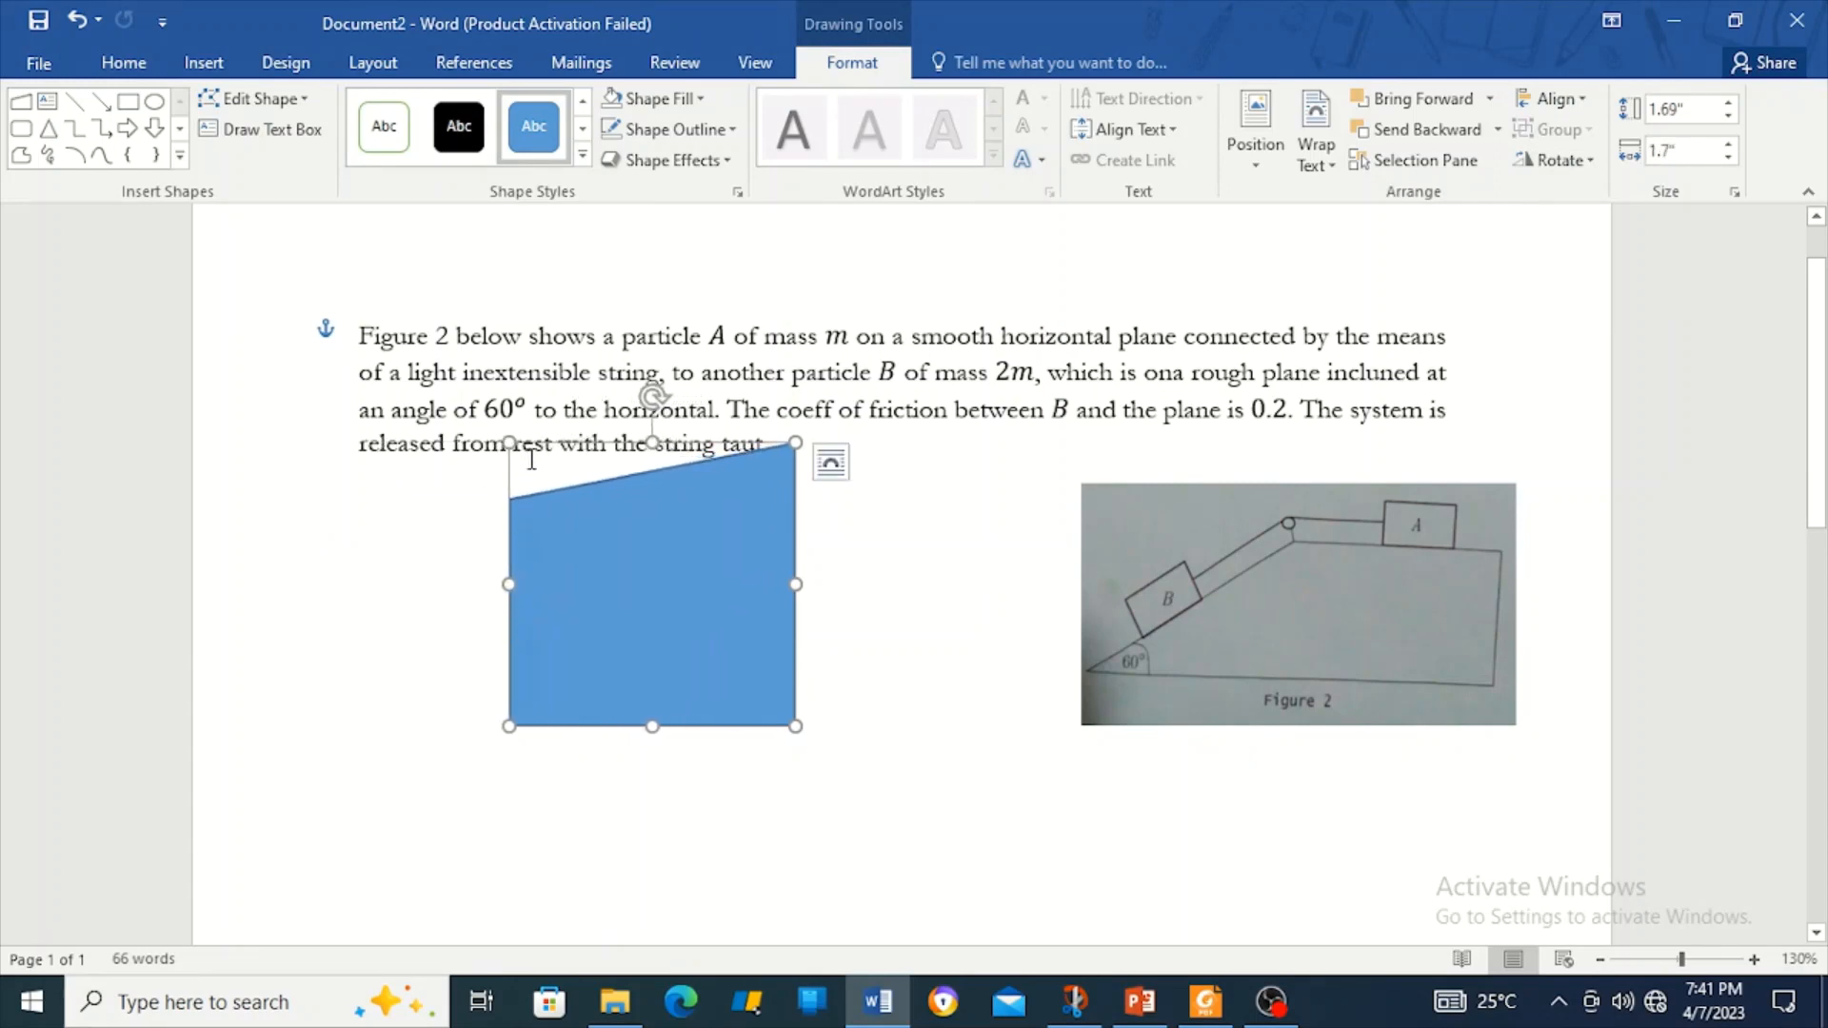
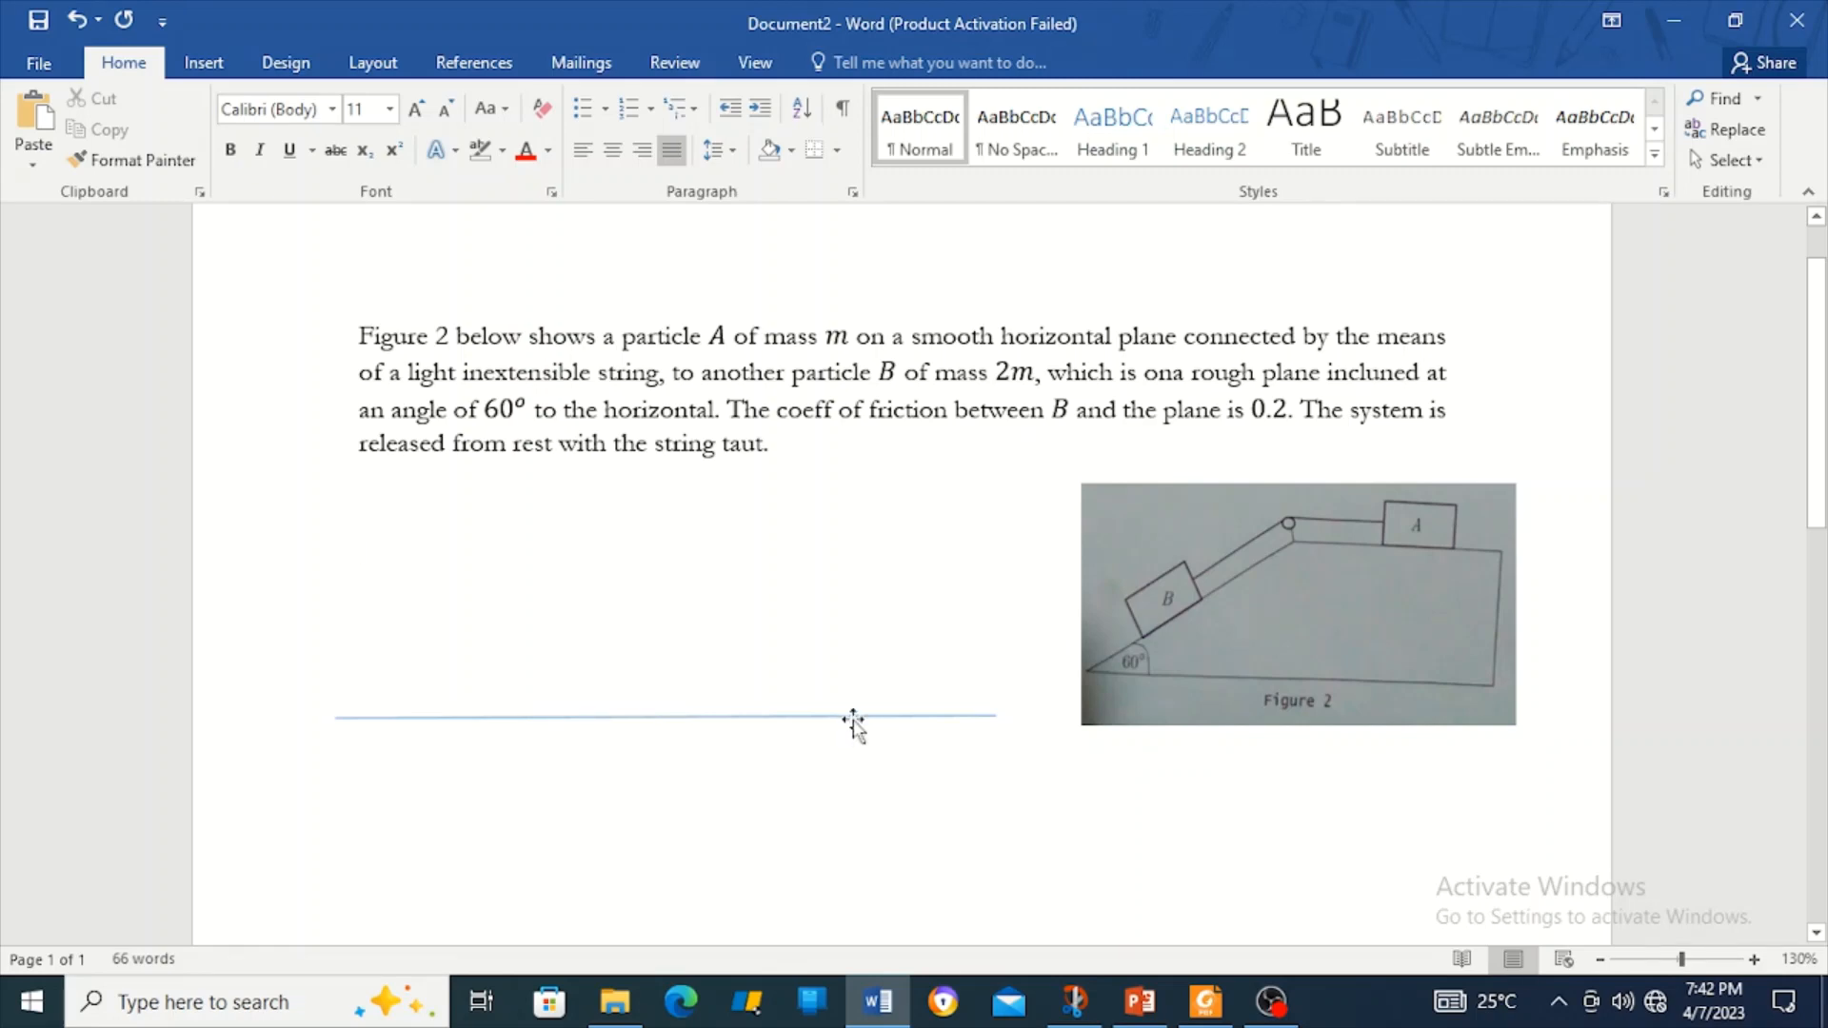
# Level the thin line below the text at 0" height and shorten it to 3.5" wide.
pyautogui.click(854, 724)
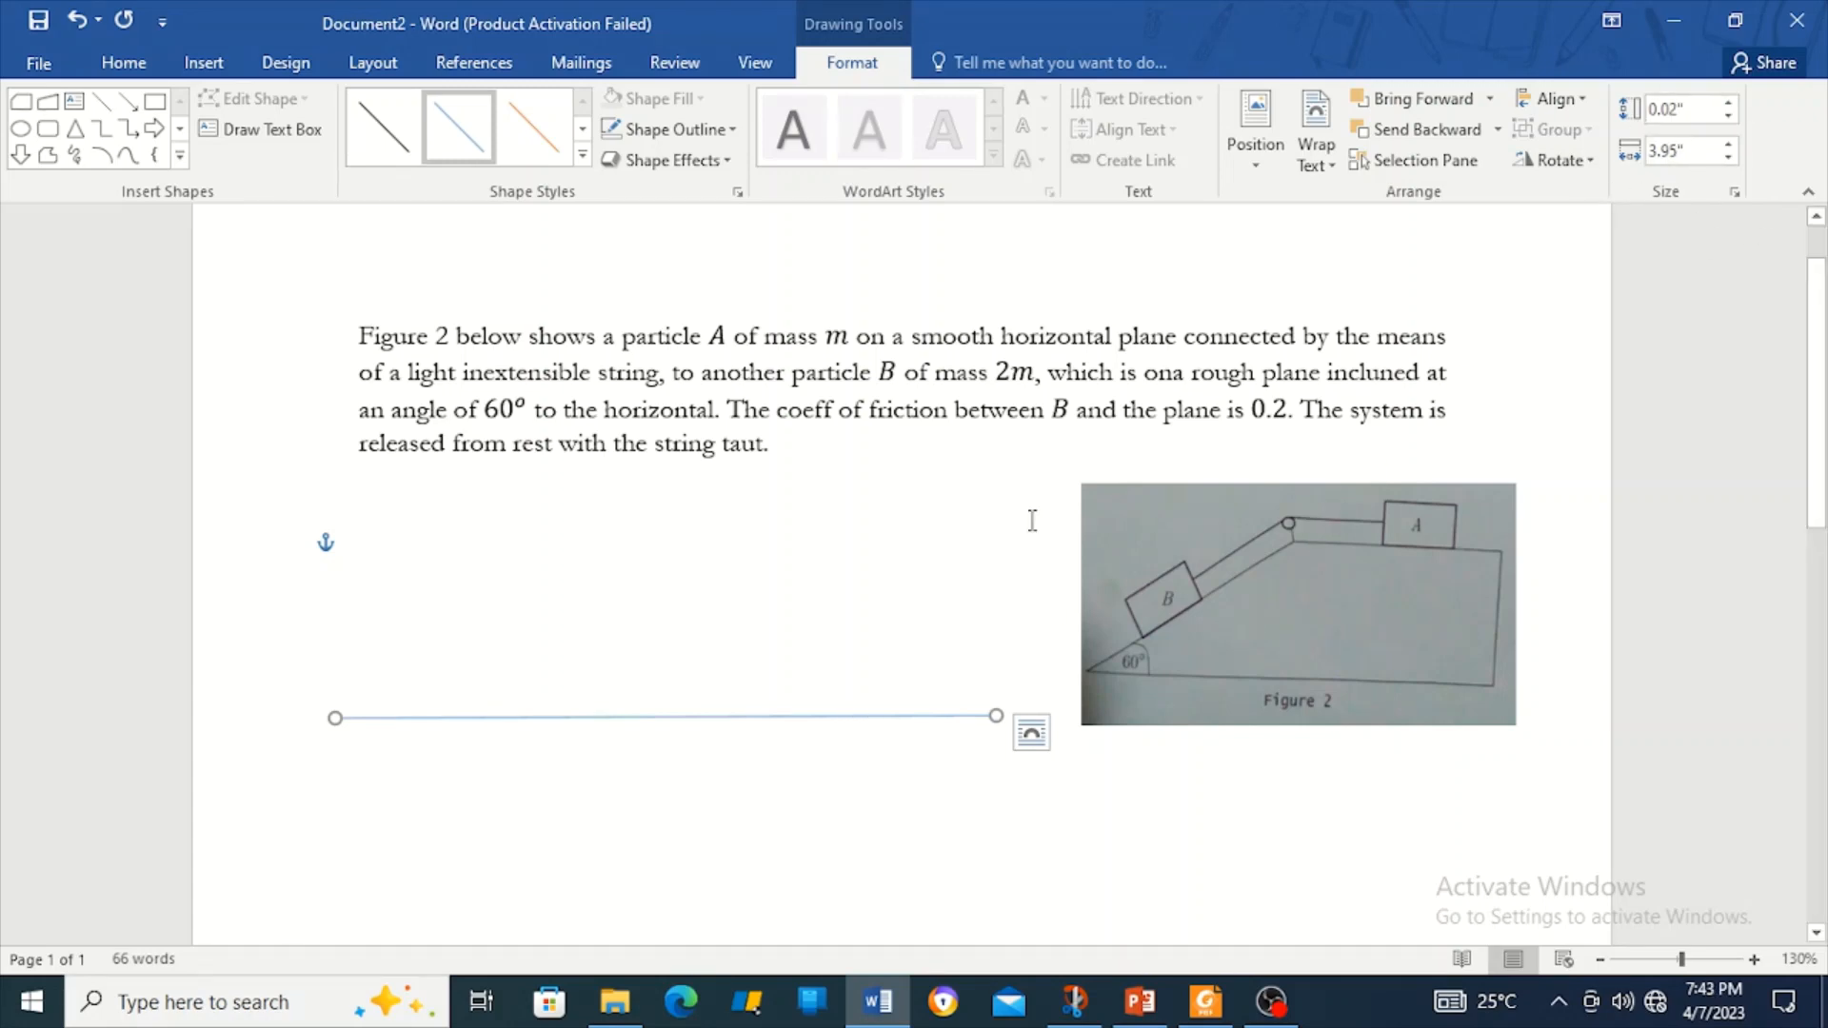
pyautogui.click(1729, 118)
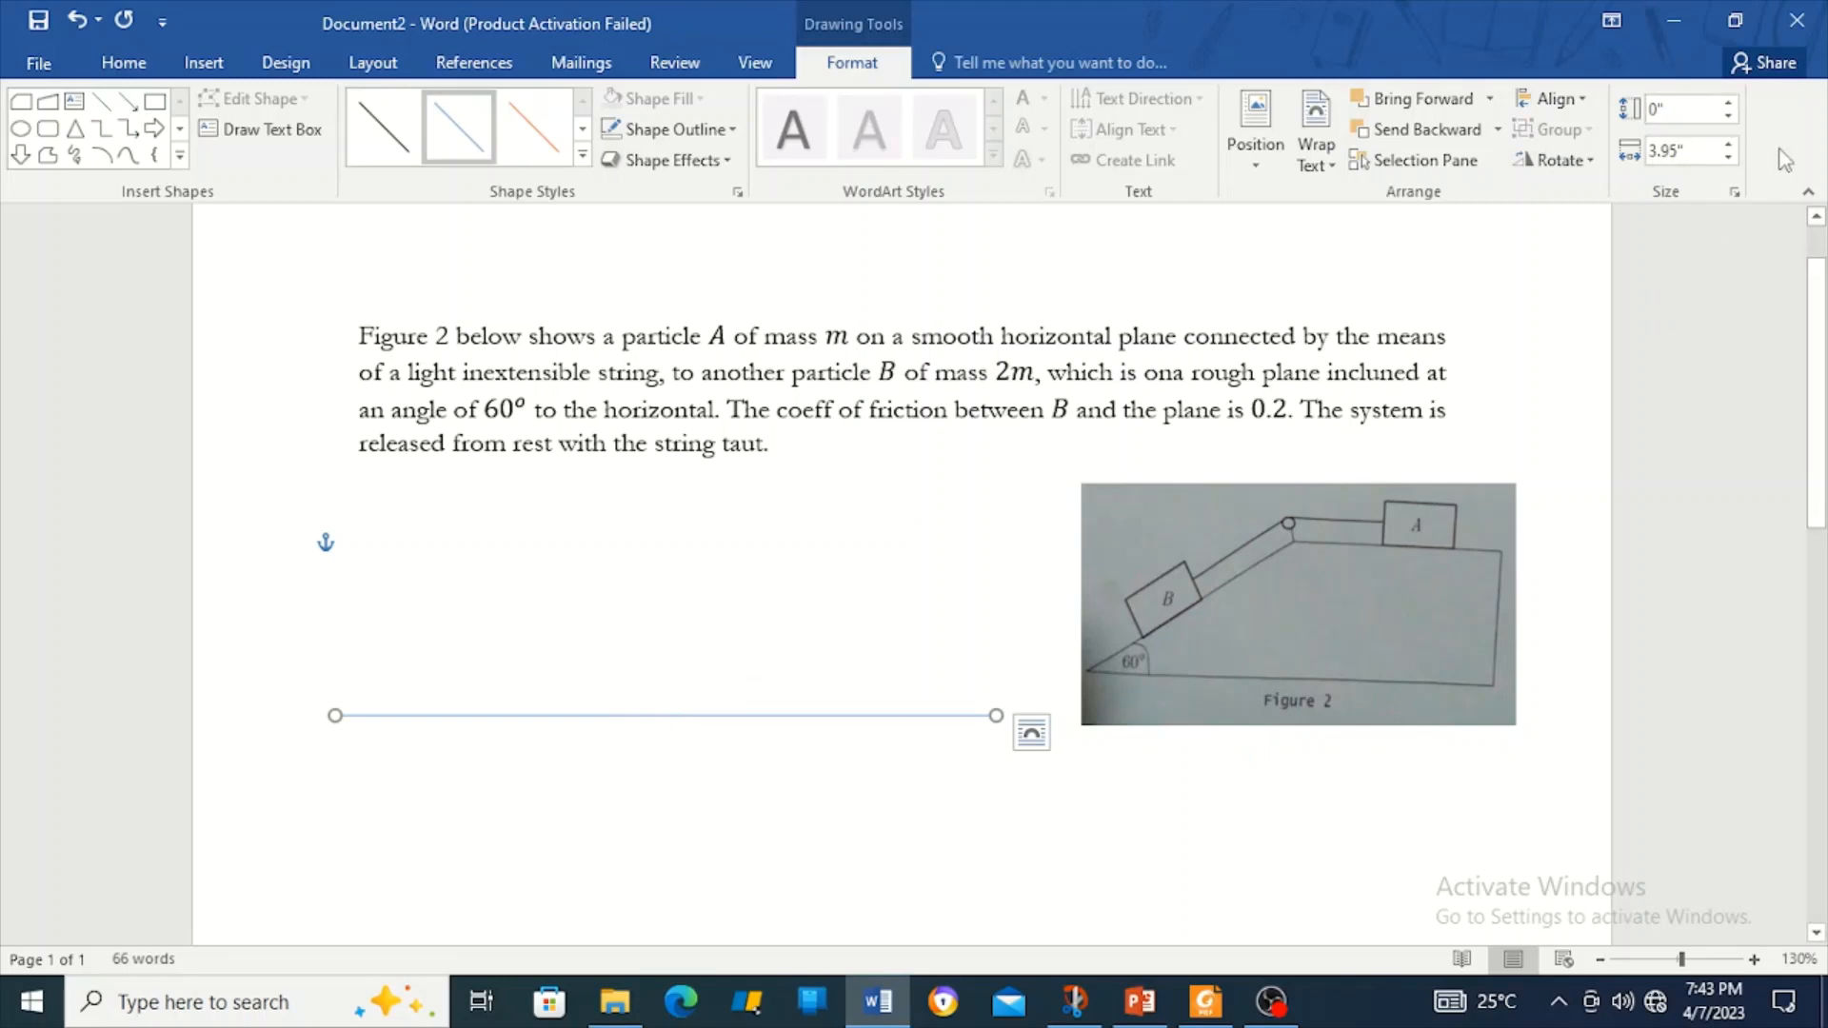
pyautogui.moveTo(1733, 159); pyautogui.dragTo(1728, 150)
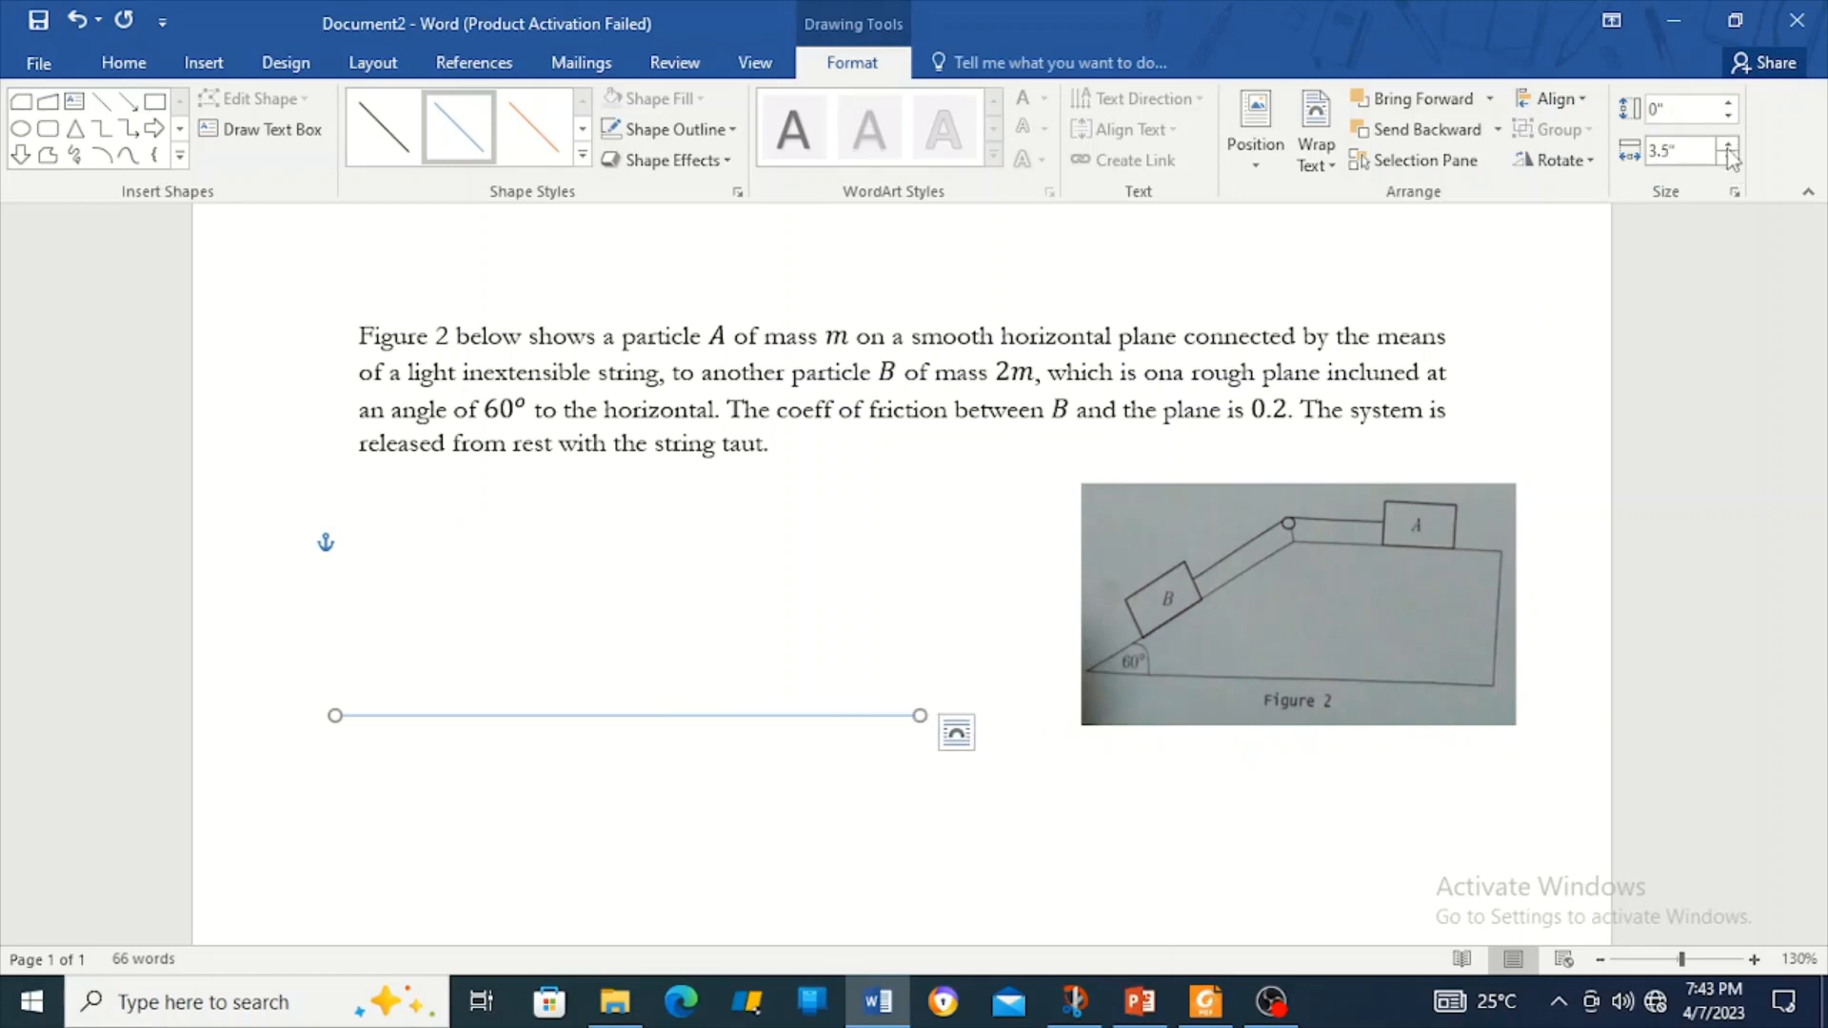
# Apply the solid black line style to the horizontal line and move it slightly lower.
pyautogui.click(582, 155)
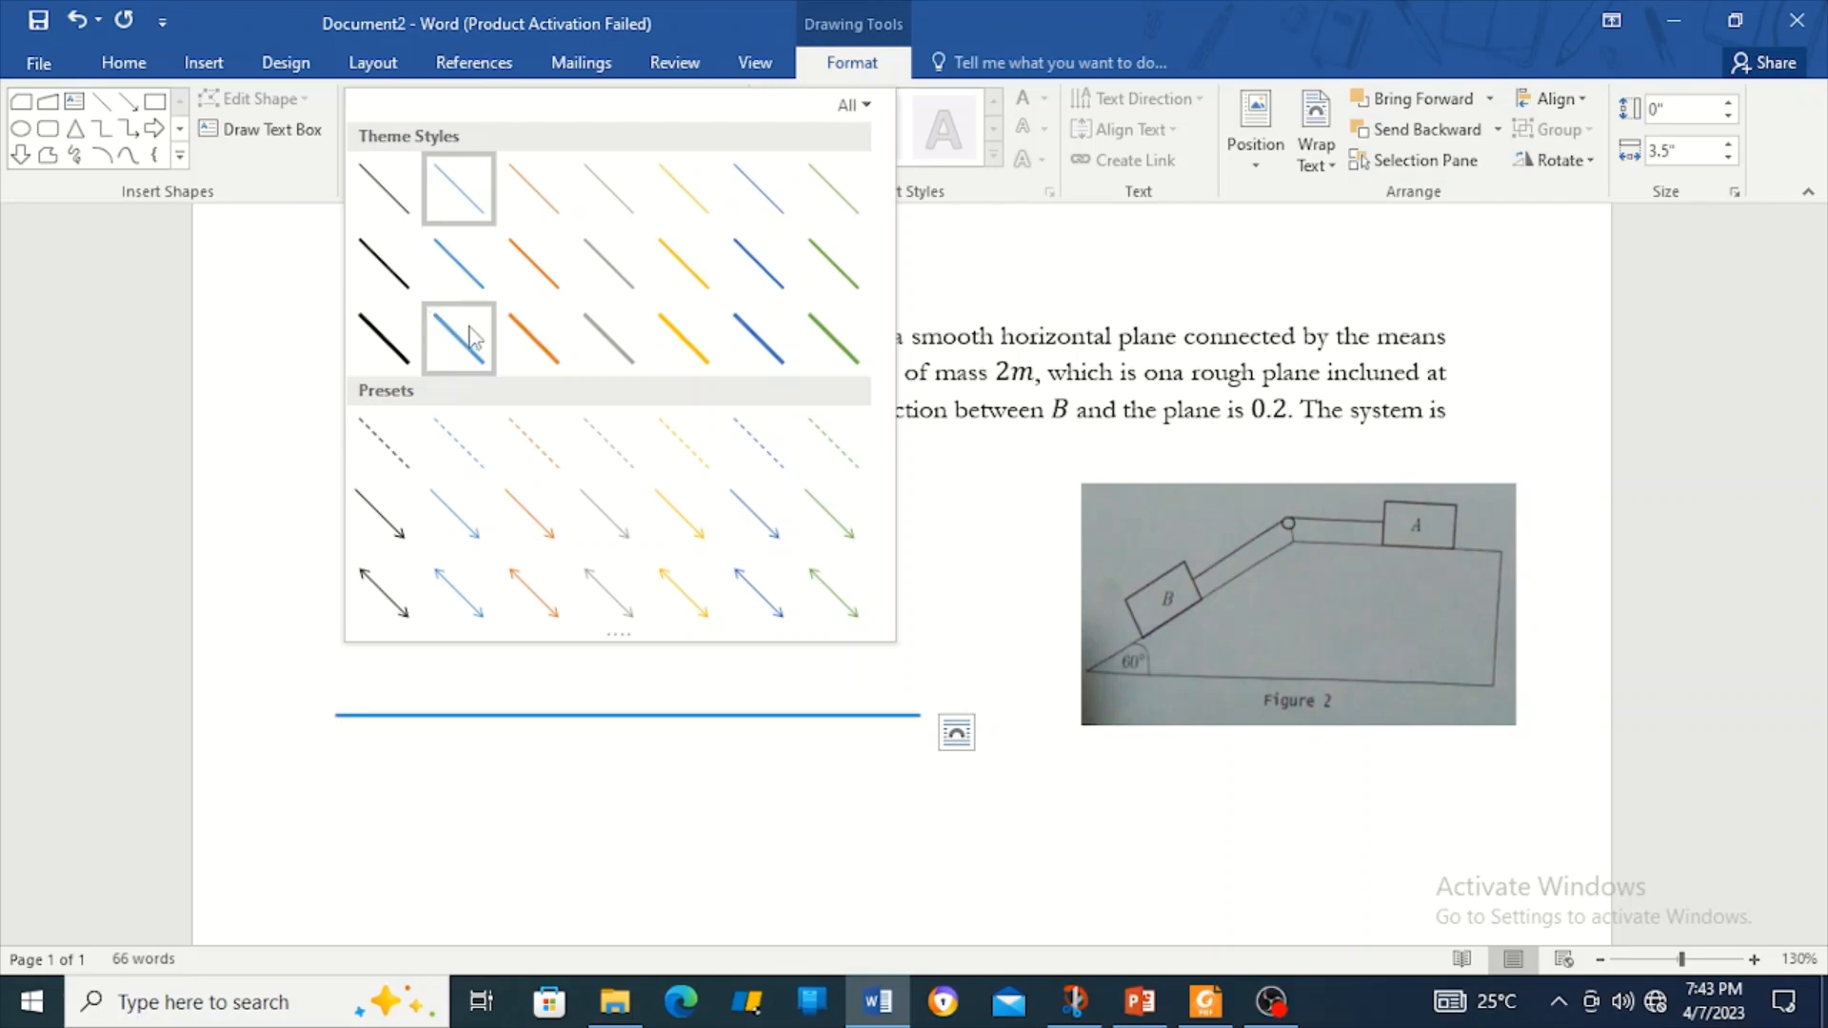
pyautogui.click(393, 306)
pyautogui.click(590, 638)
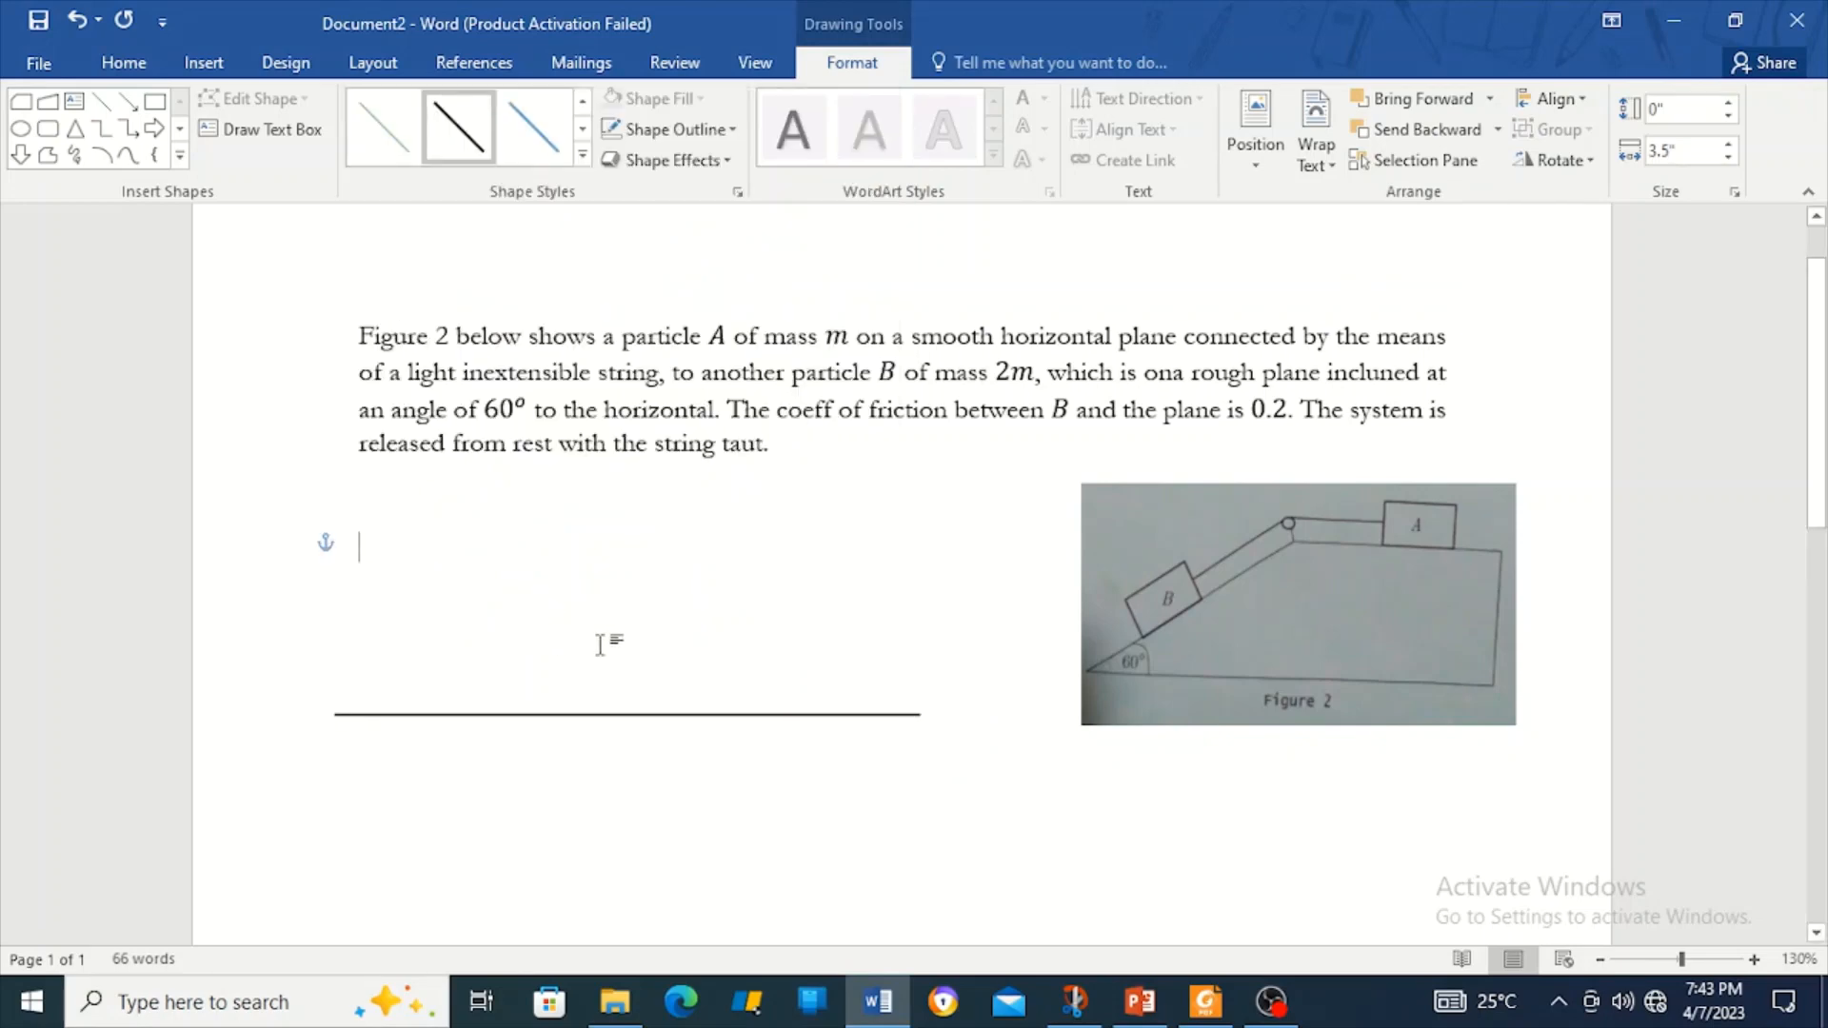
pyautogui.moveTo(618, 720)
pyautogui.mouseDown()
pyautogui.moveTo(677, 739)
pyautogui.moveTo(657, 755)
pyautogui.moveTo(608, 727)
pyautogui.mouseUp()
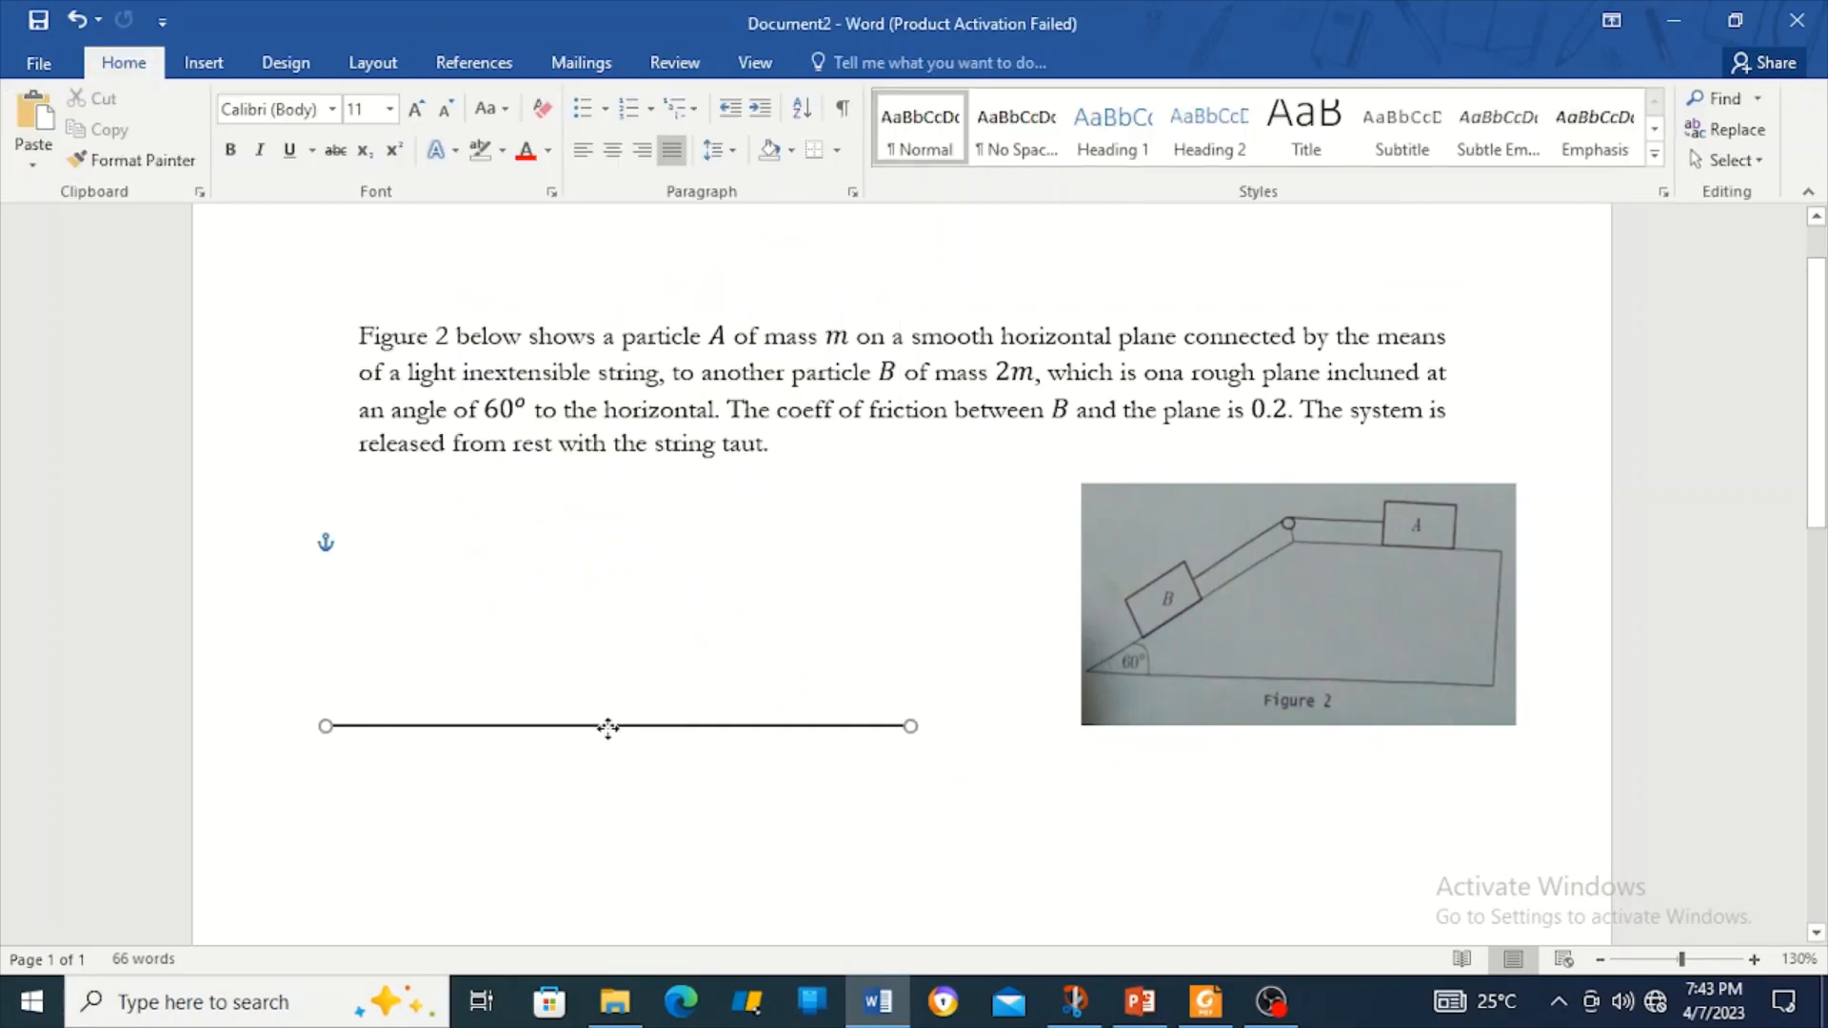
pyautogui.click(671, 657)
# Draw a solid black freeform vertical line up from the horizontal line's right end.
pyautogui.click(203, 62)
pyautogui.click(367, 128)
pyautogui.click(437, 213)
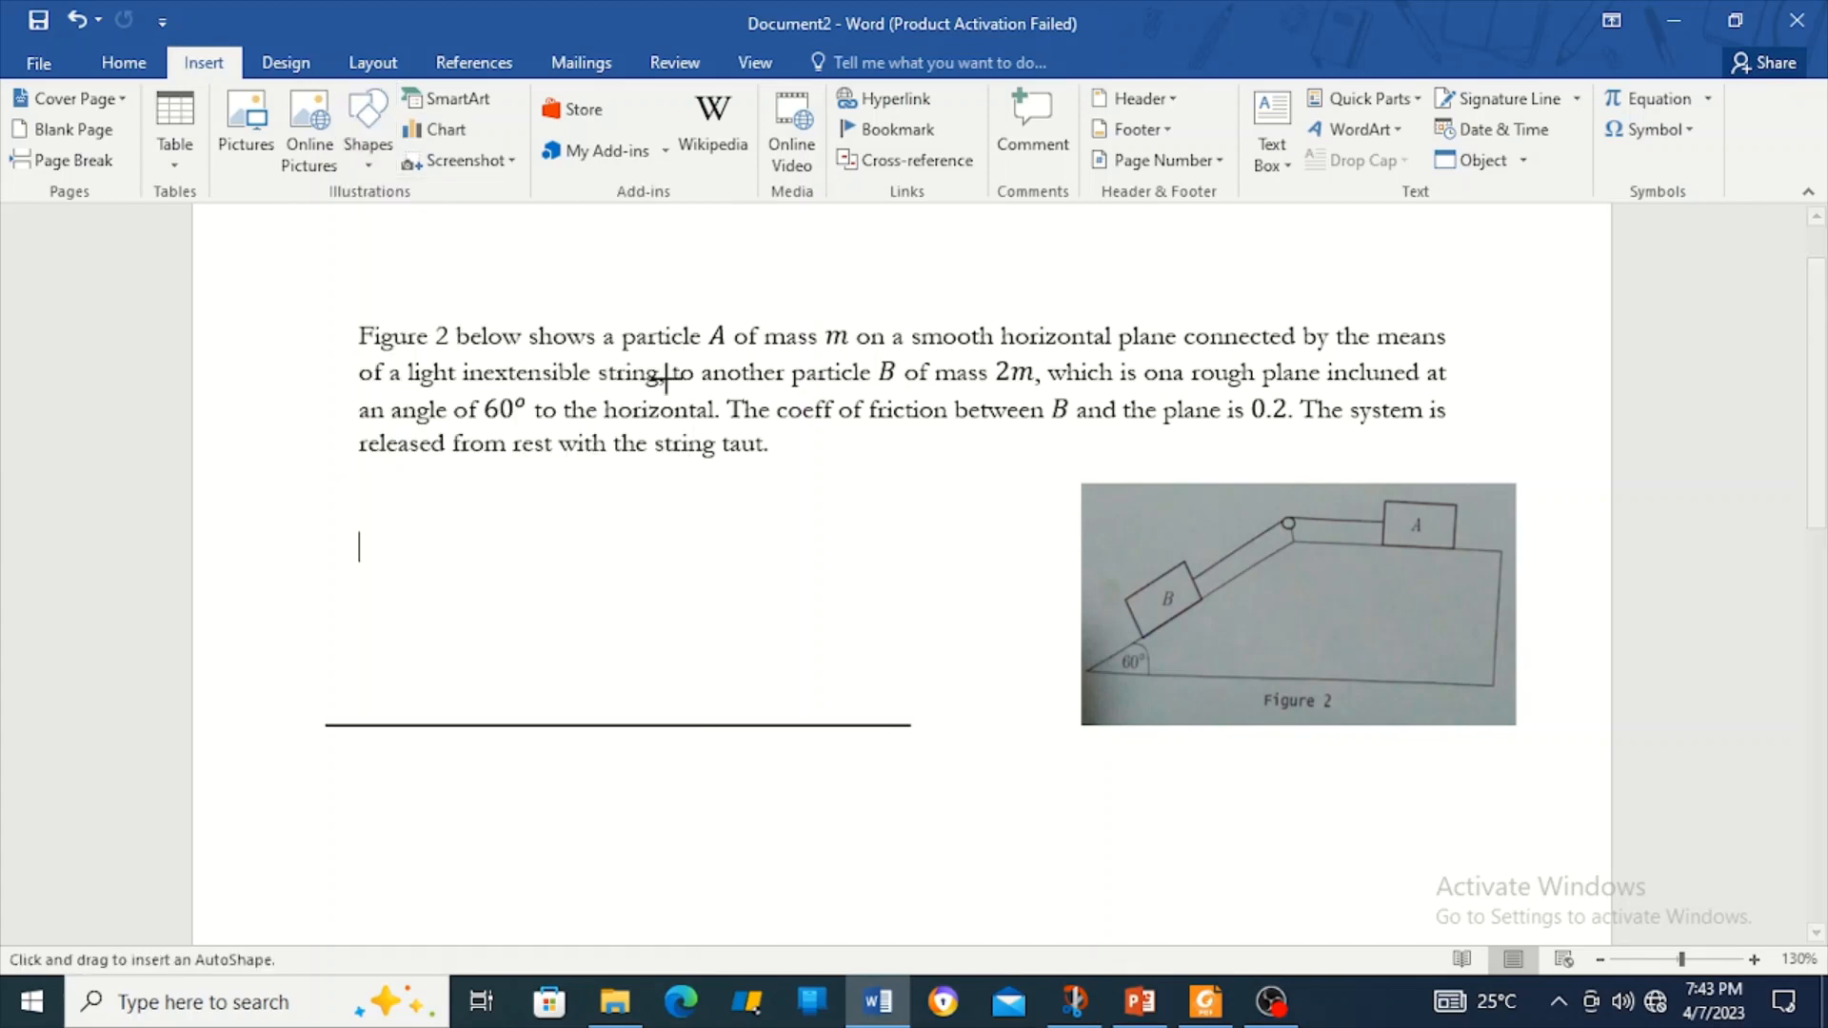
pyautogui.click(906, 723)
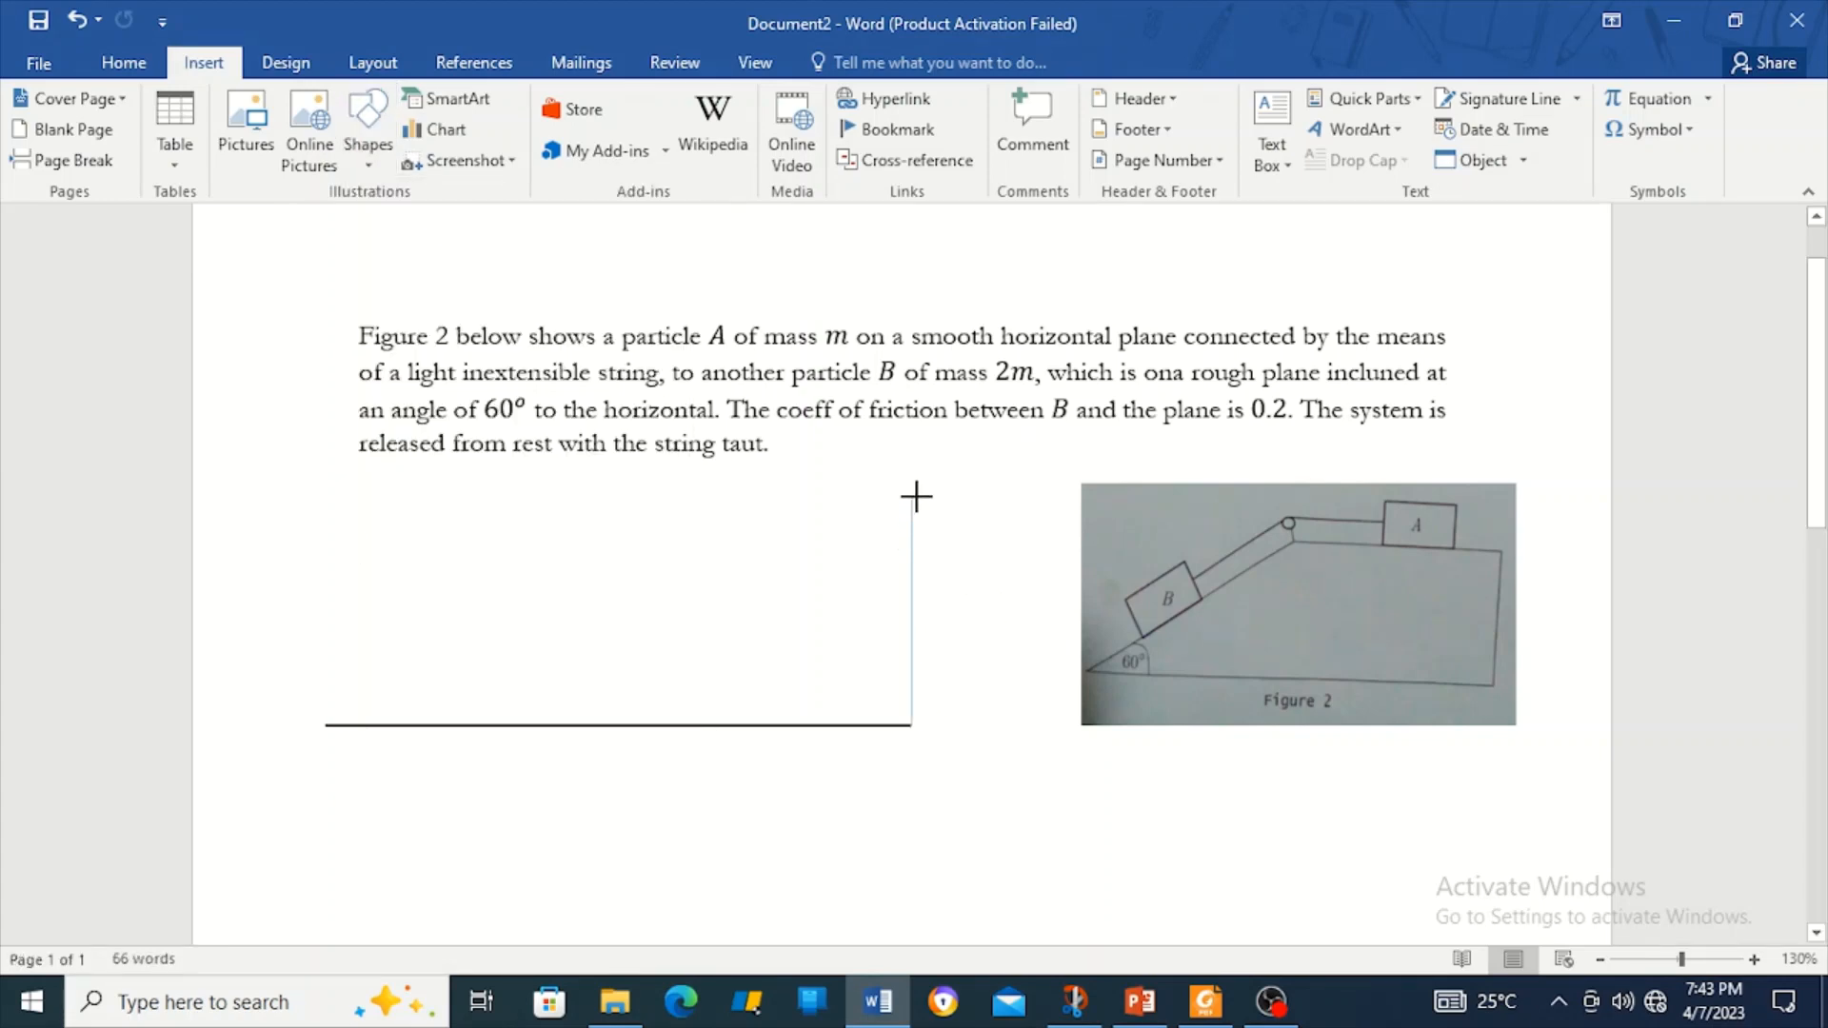
pyautogui.doubleClick(913, 495)
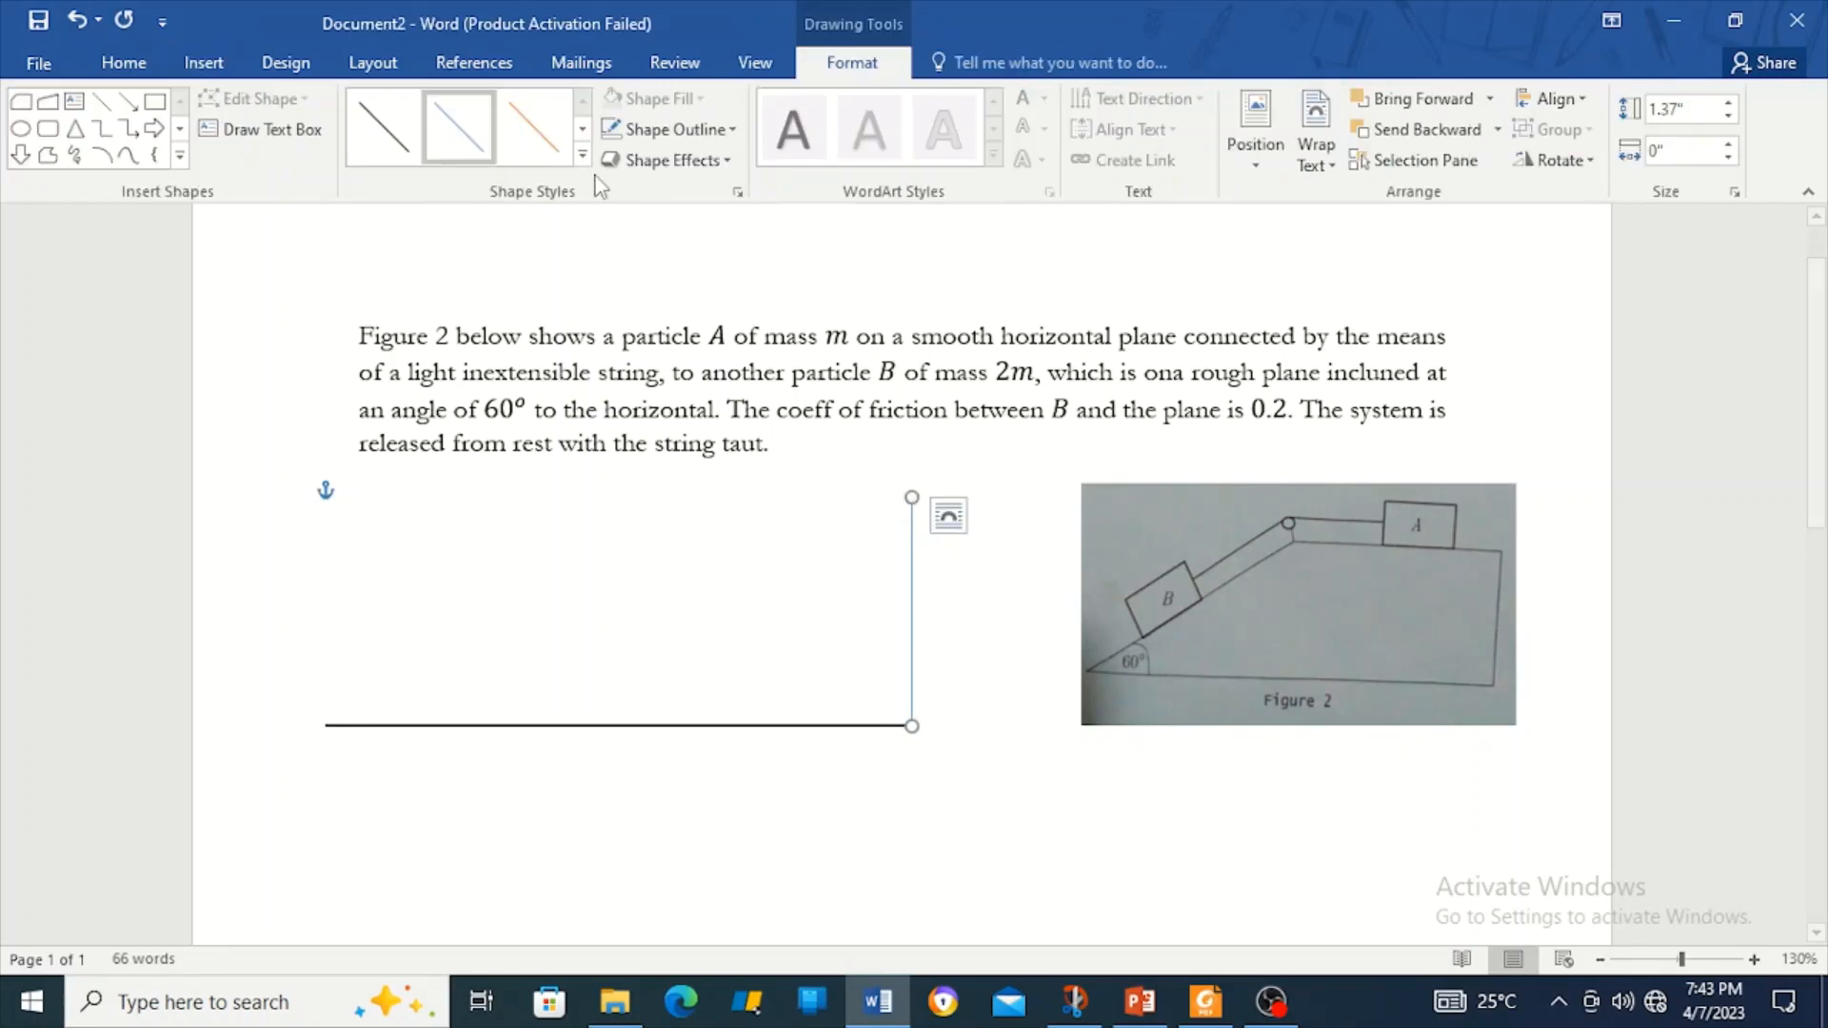
pyautogui.click(582, 155)
pyautogui.click(405, 287)
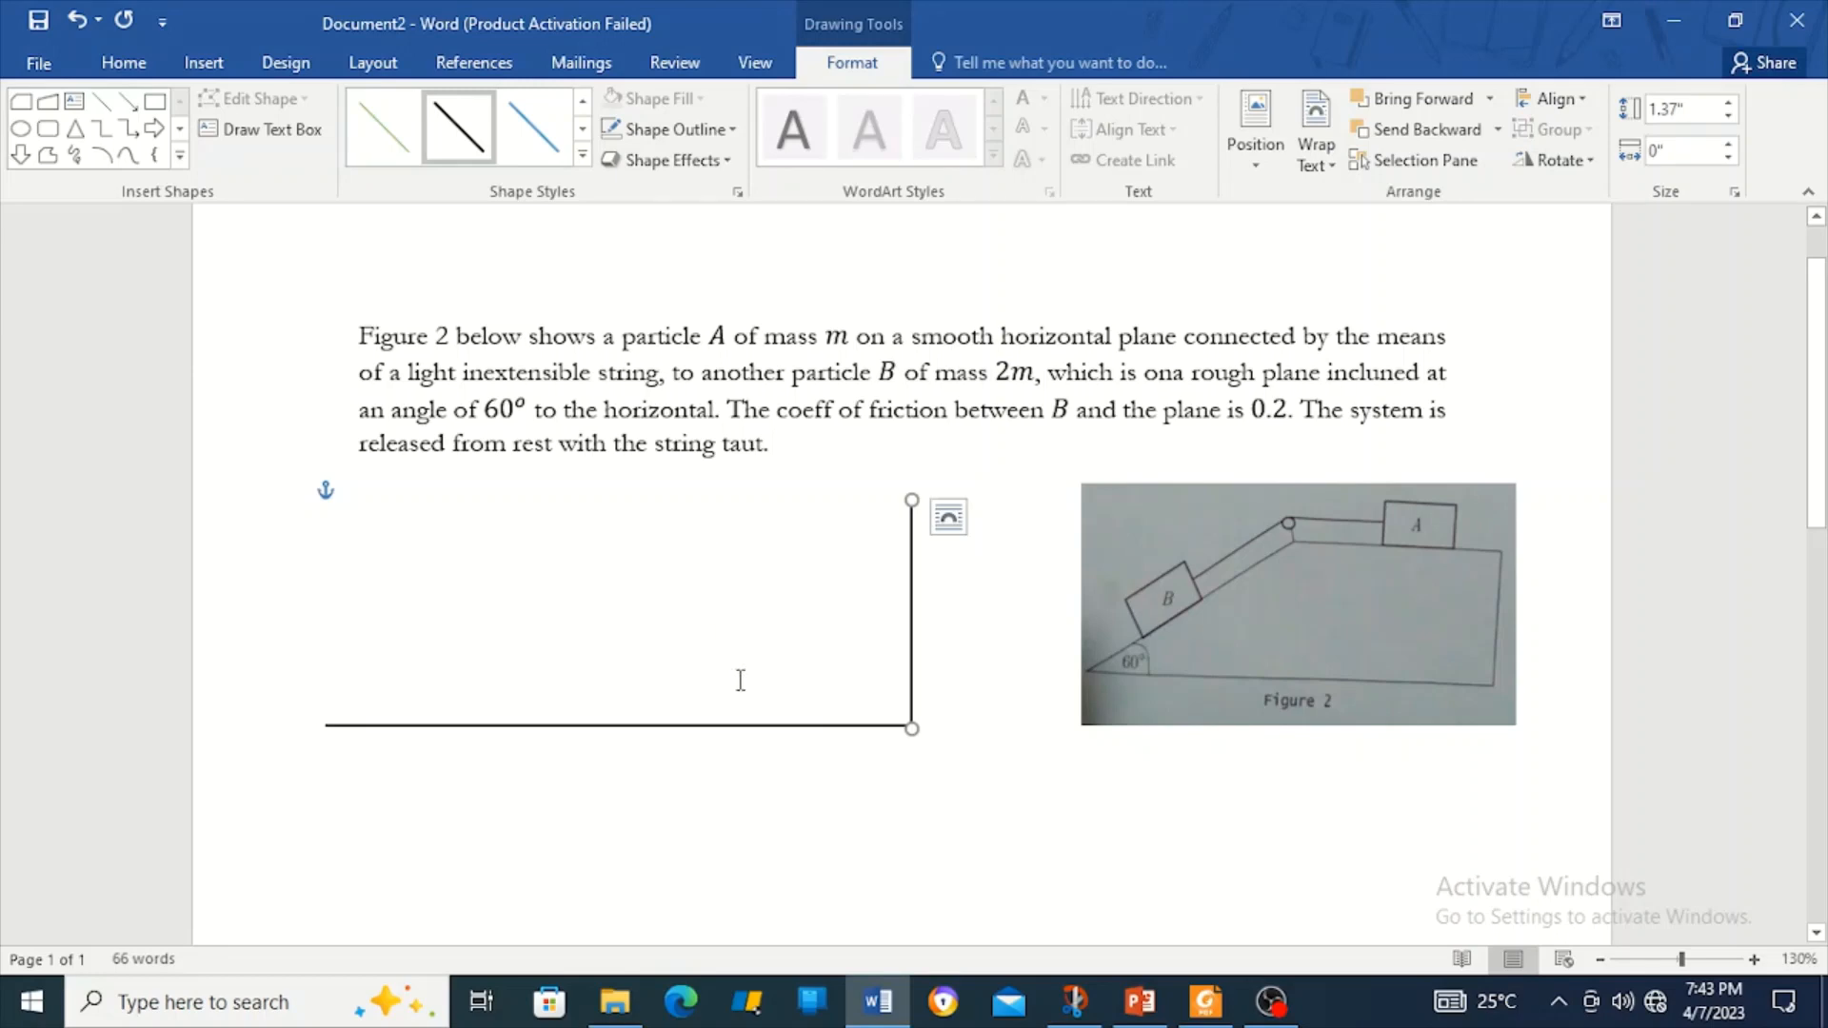
# Check the vertical line's placement and reselect it, ready to add the horizontal line.
pyautogui.press('ctrl')
pyautogui.click(808, 814)
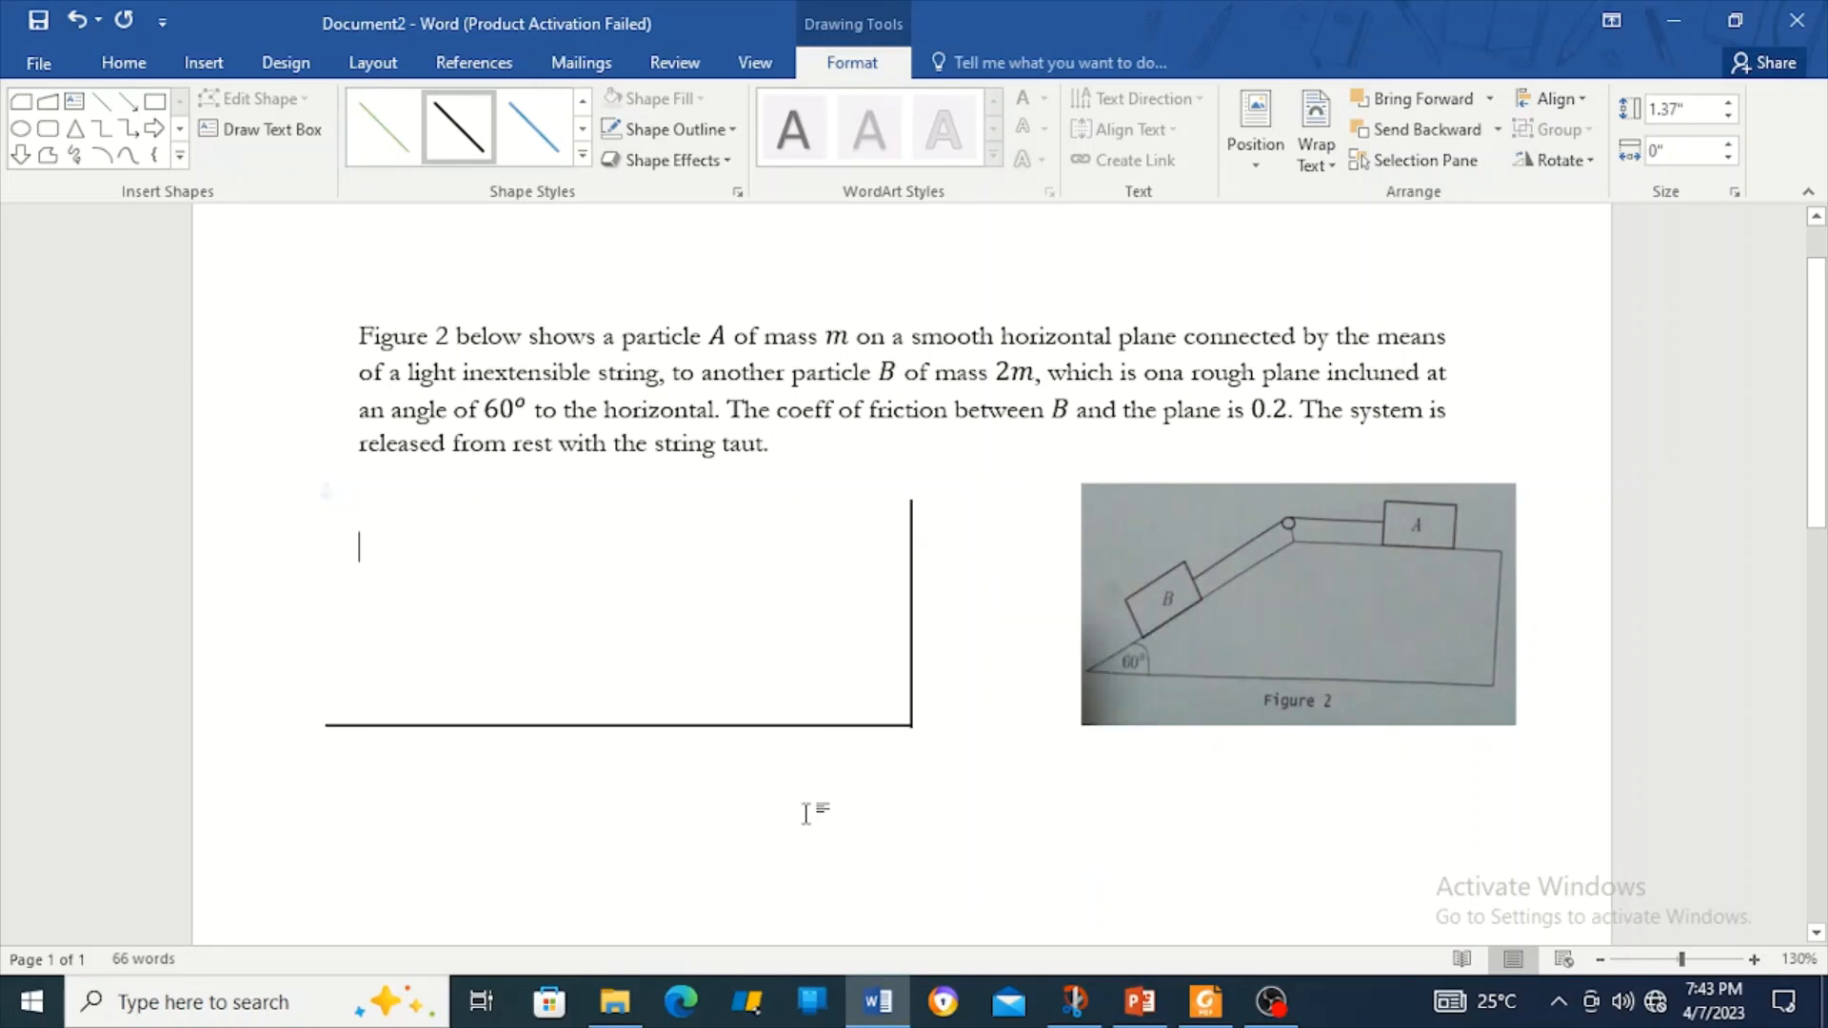
pyautogui.click(912, 649)
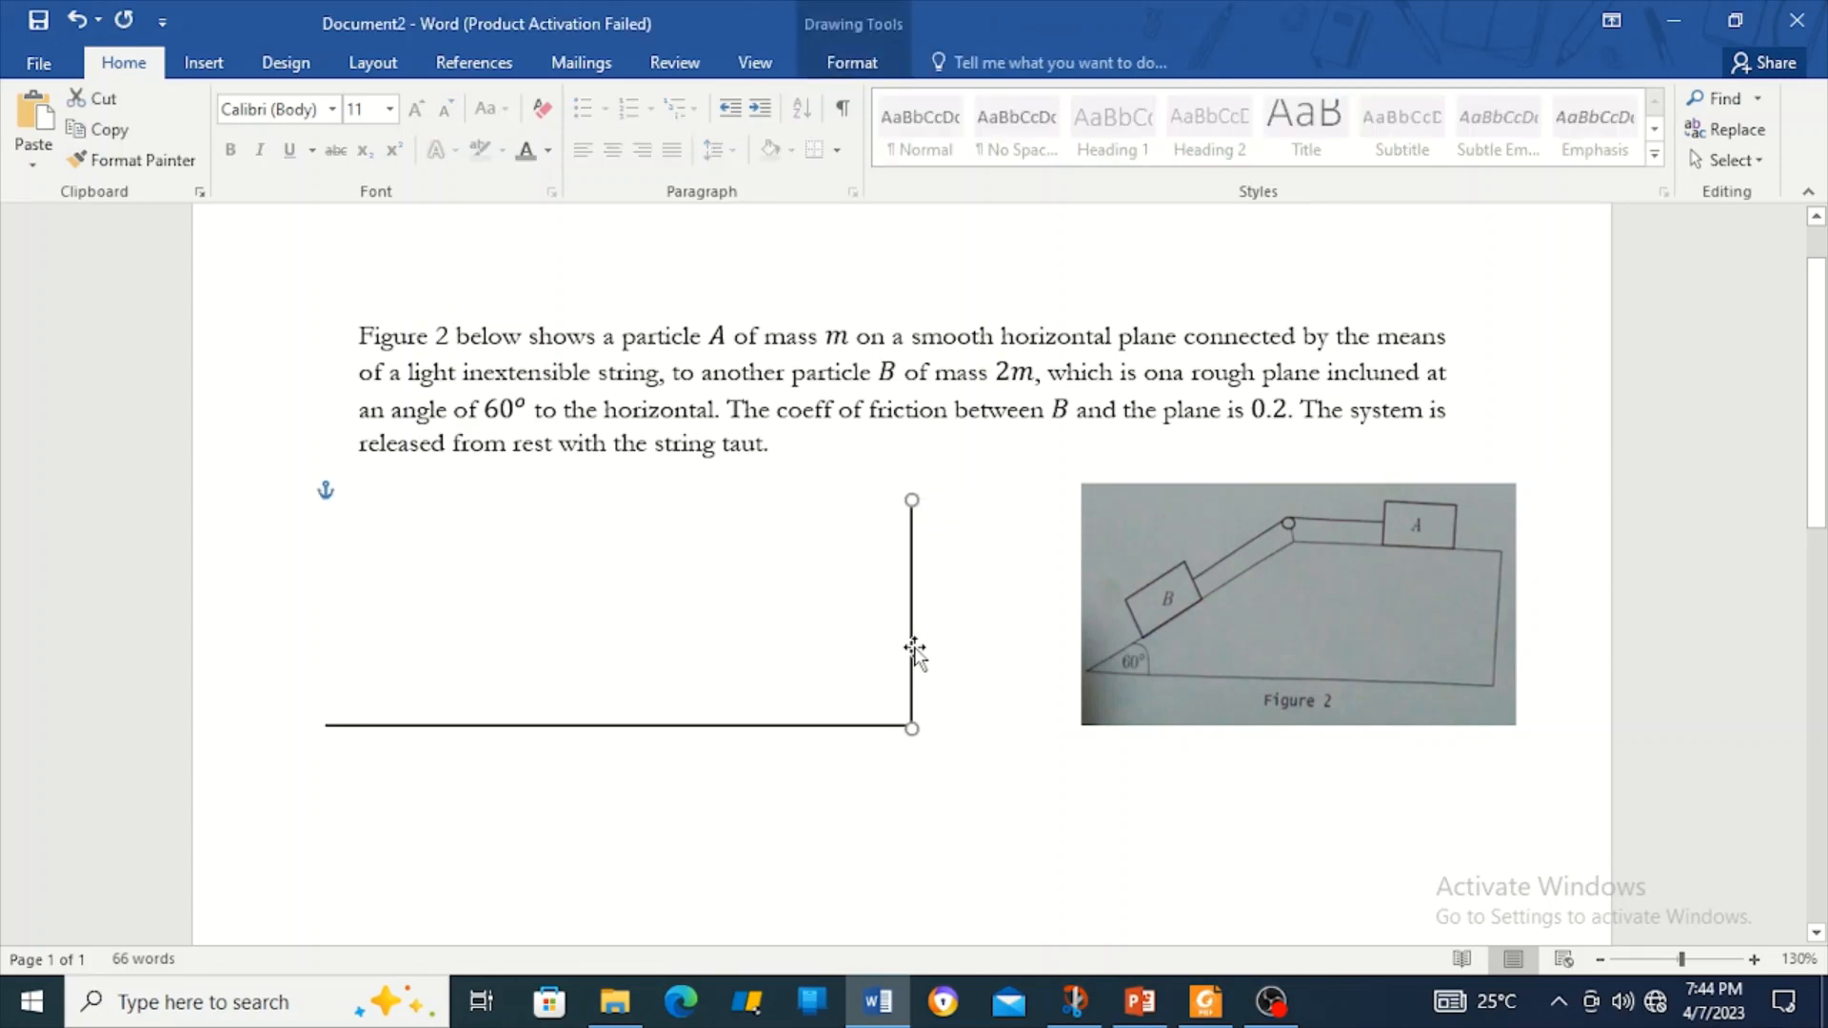
pyautogui.click(958, 652)
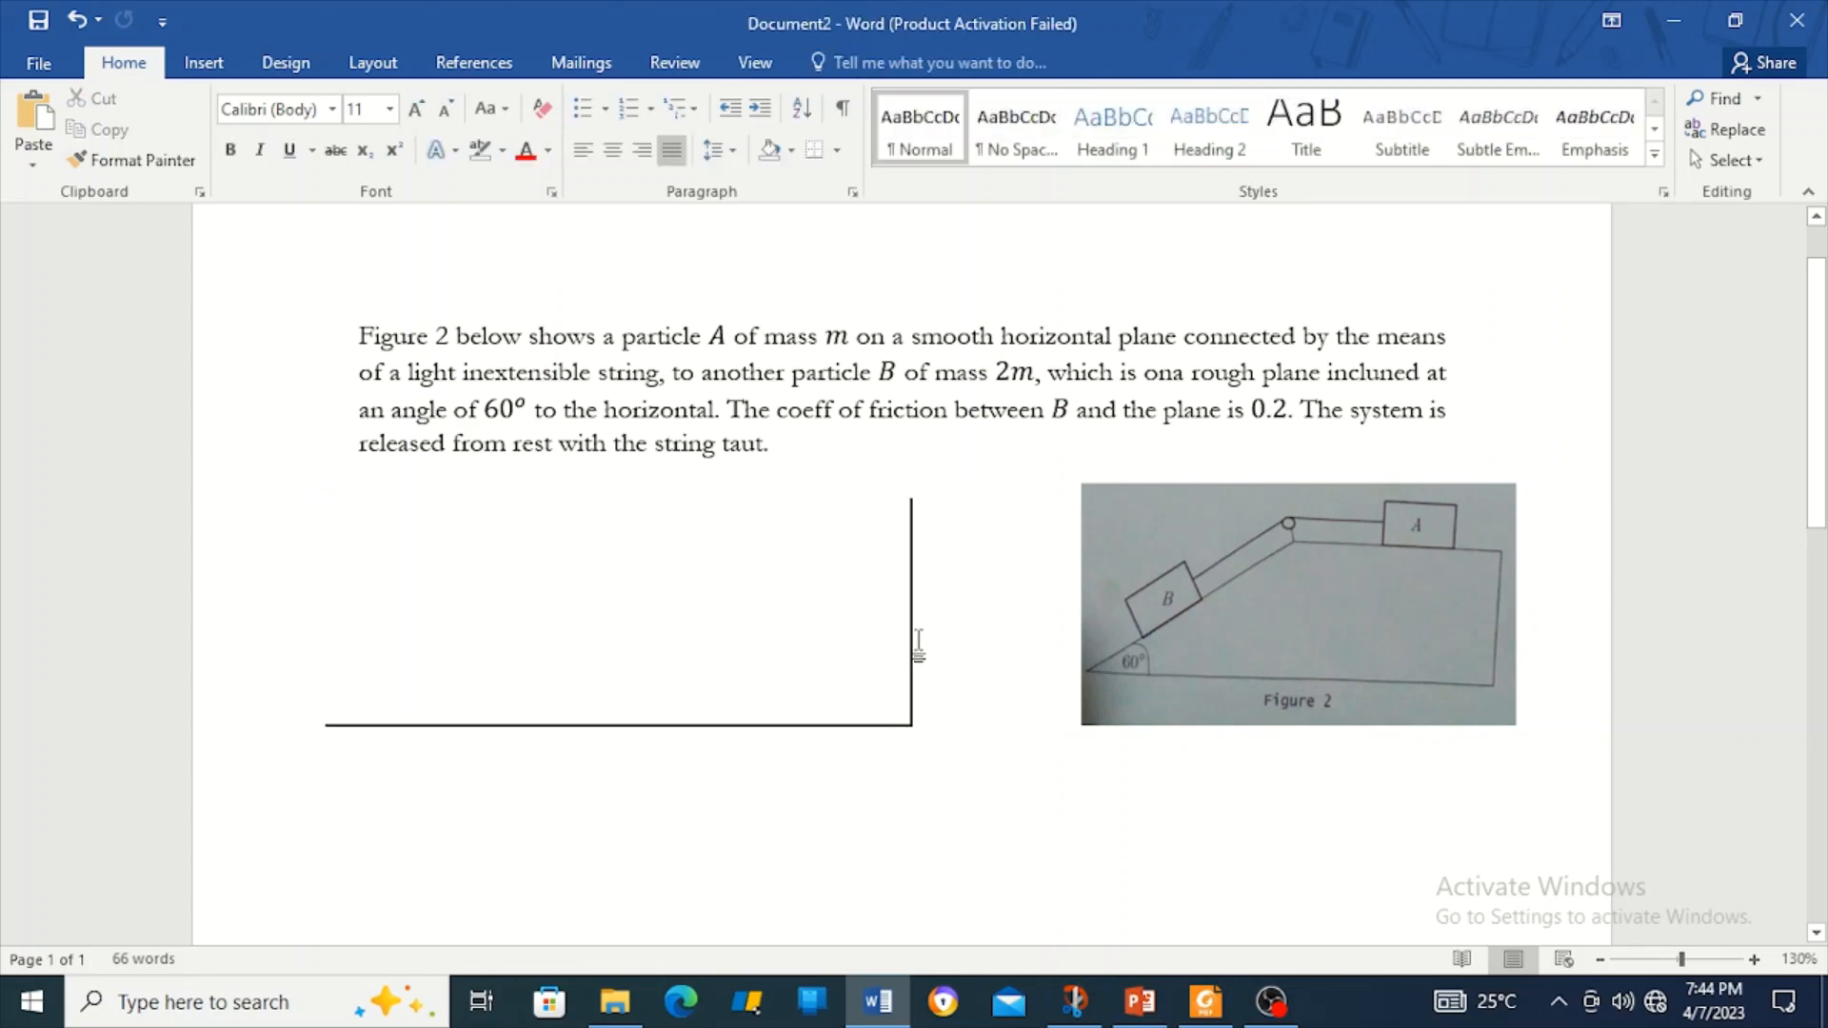
pyautogui.click(913, 643)
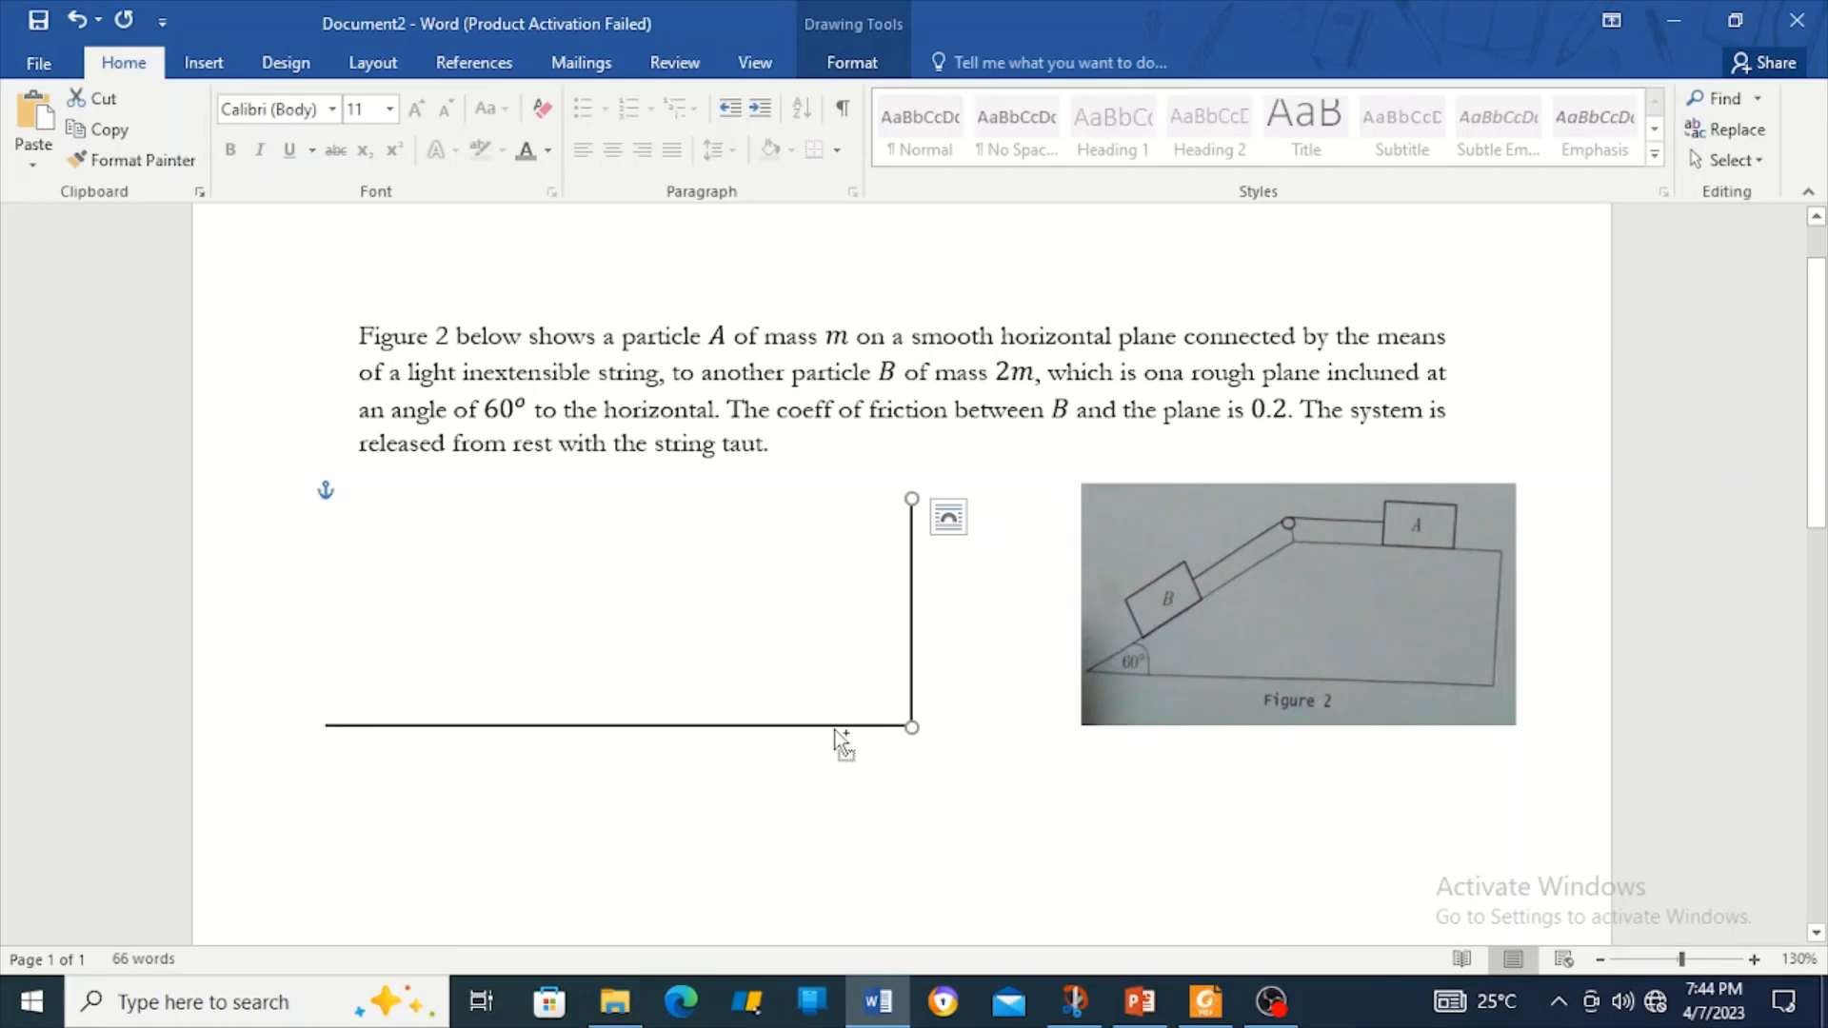
pyautogui.press('ctrl')
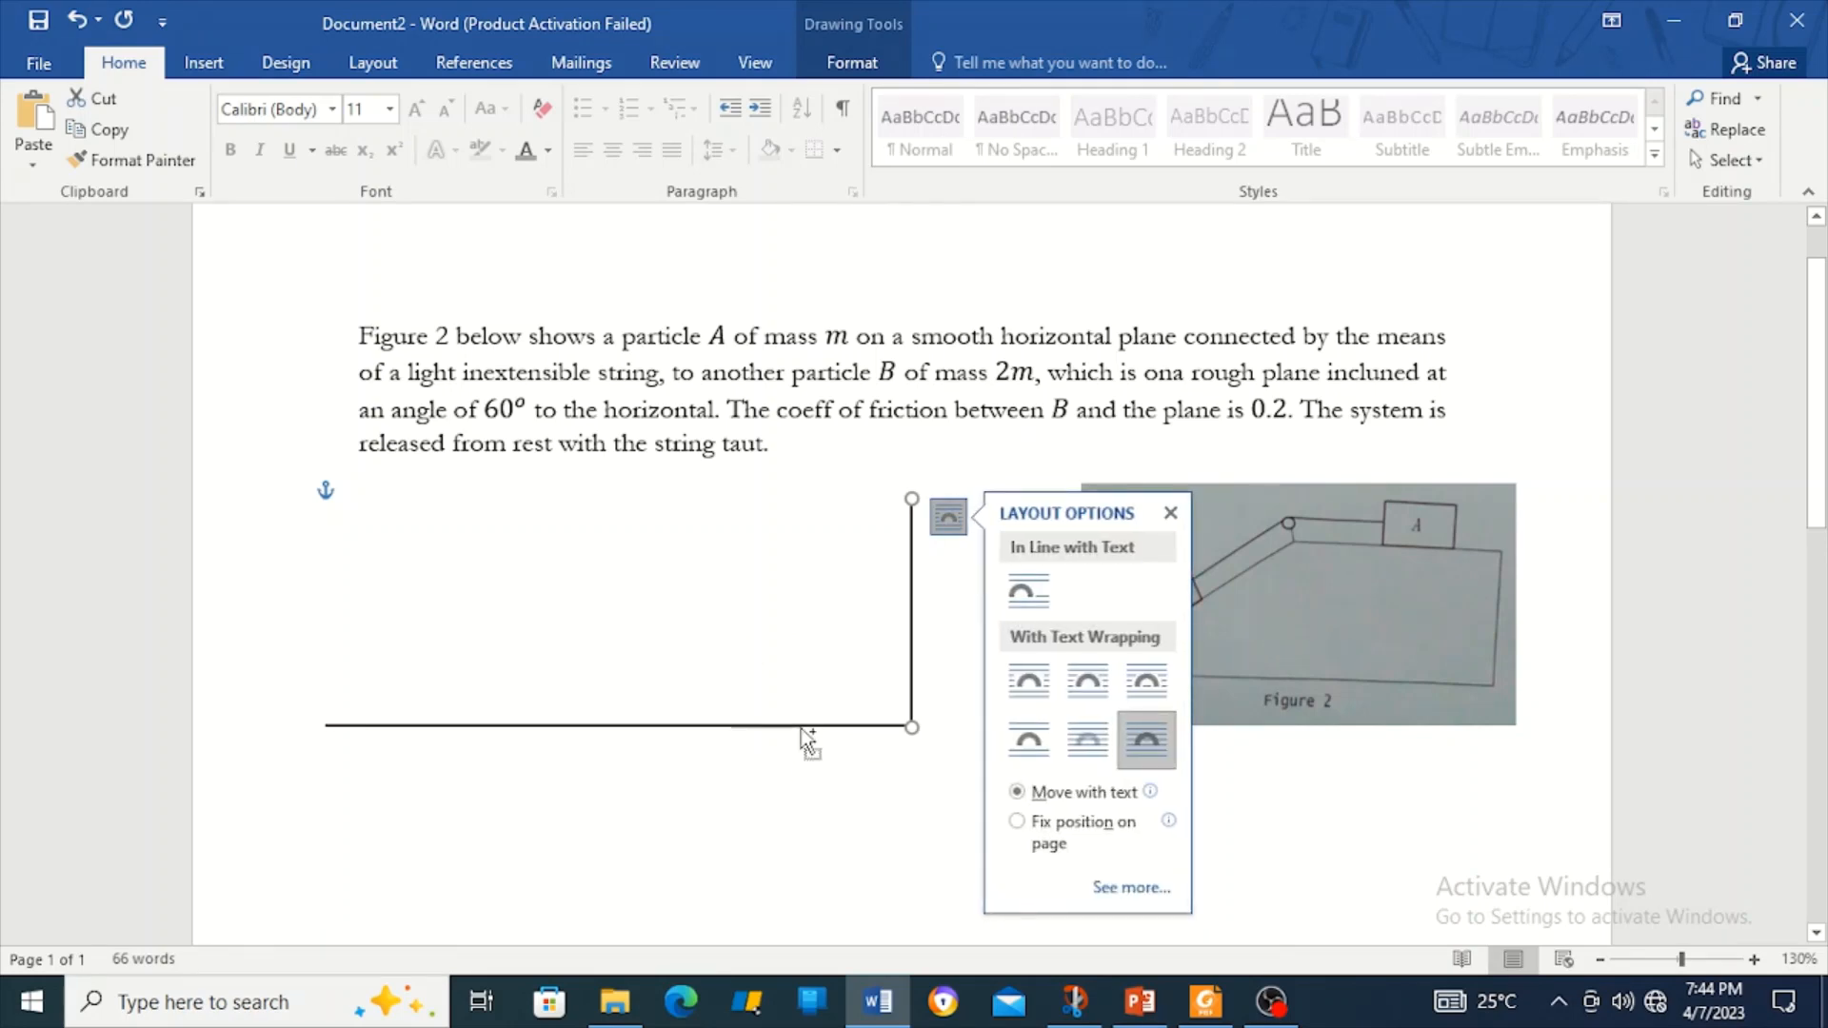
# Group the horizontal and vertical lines into one right-angle shape and nudge it up-right.
pyautogui.keyDown('shift'); pyautogui.click(801, 726); pyautogui.keyUp('shift')
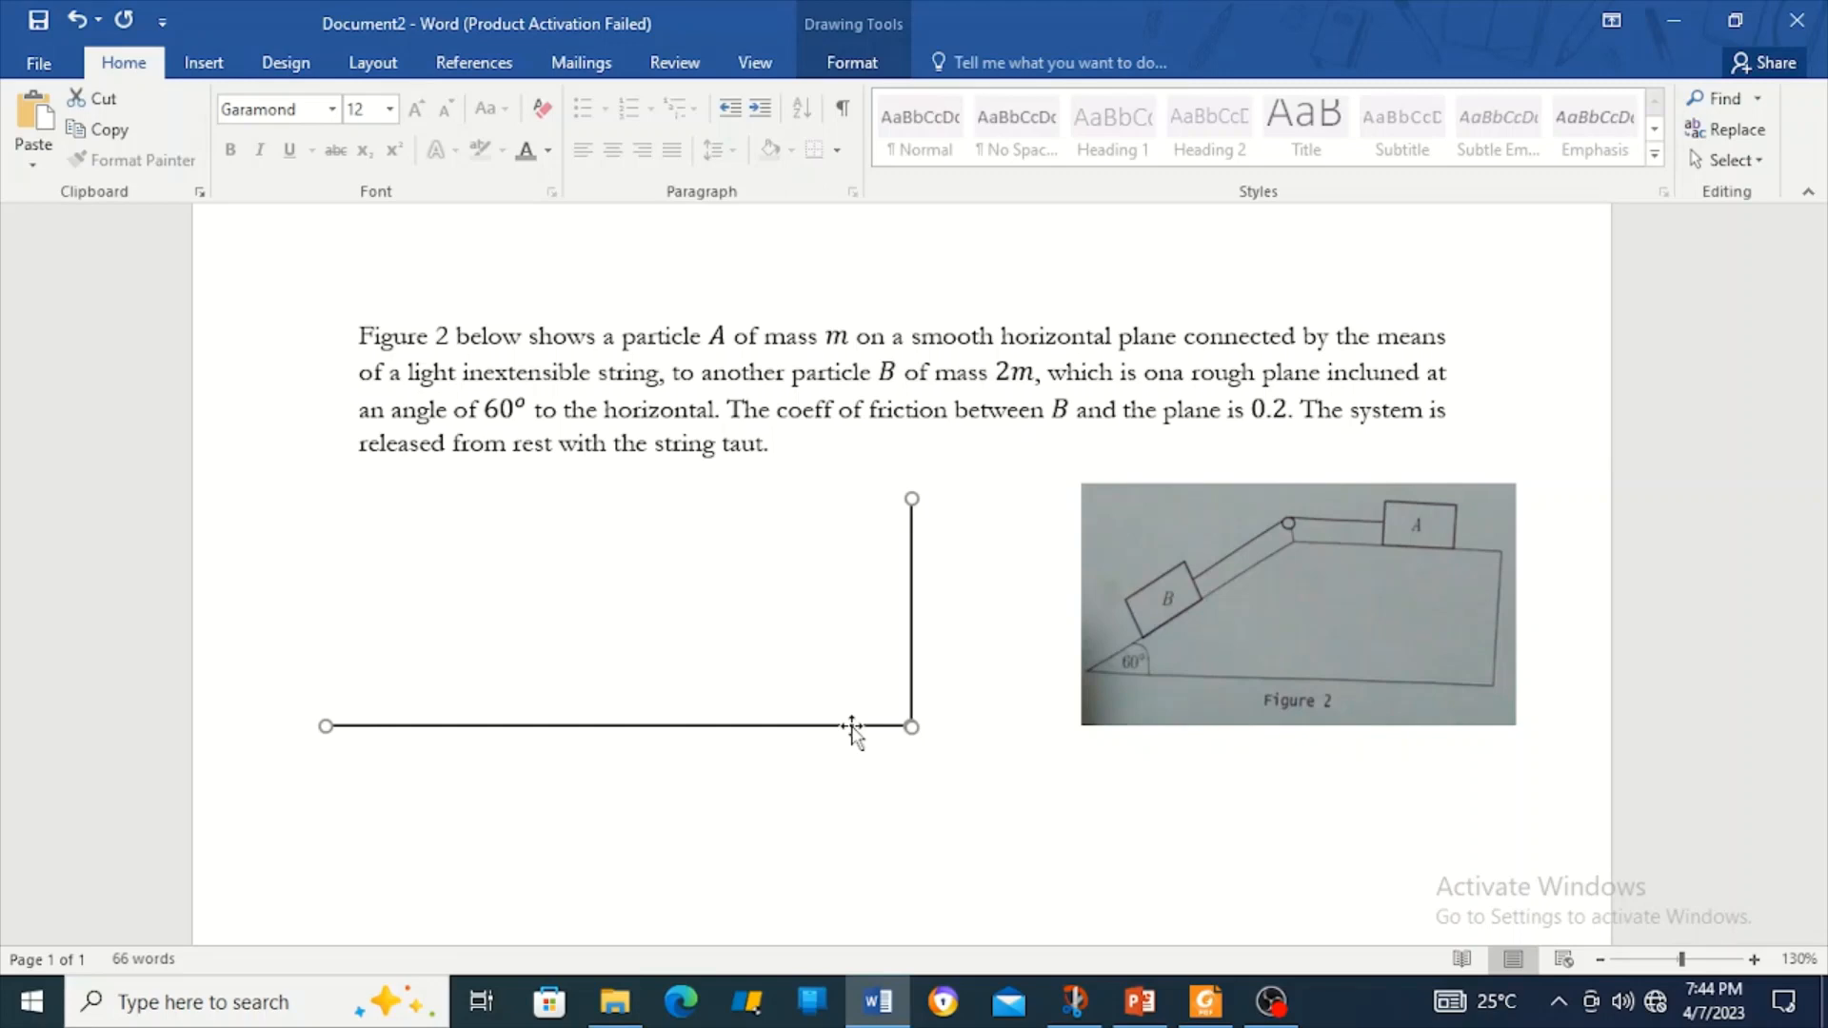
pyautogui.rightClick(853, 728)
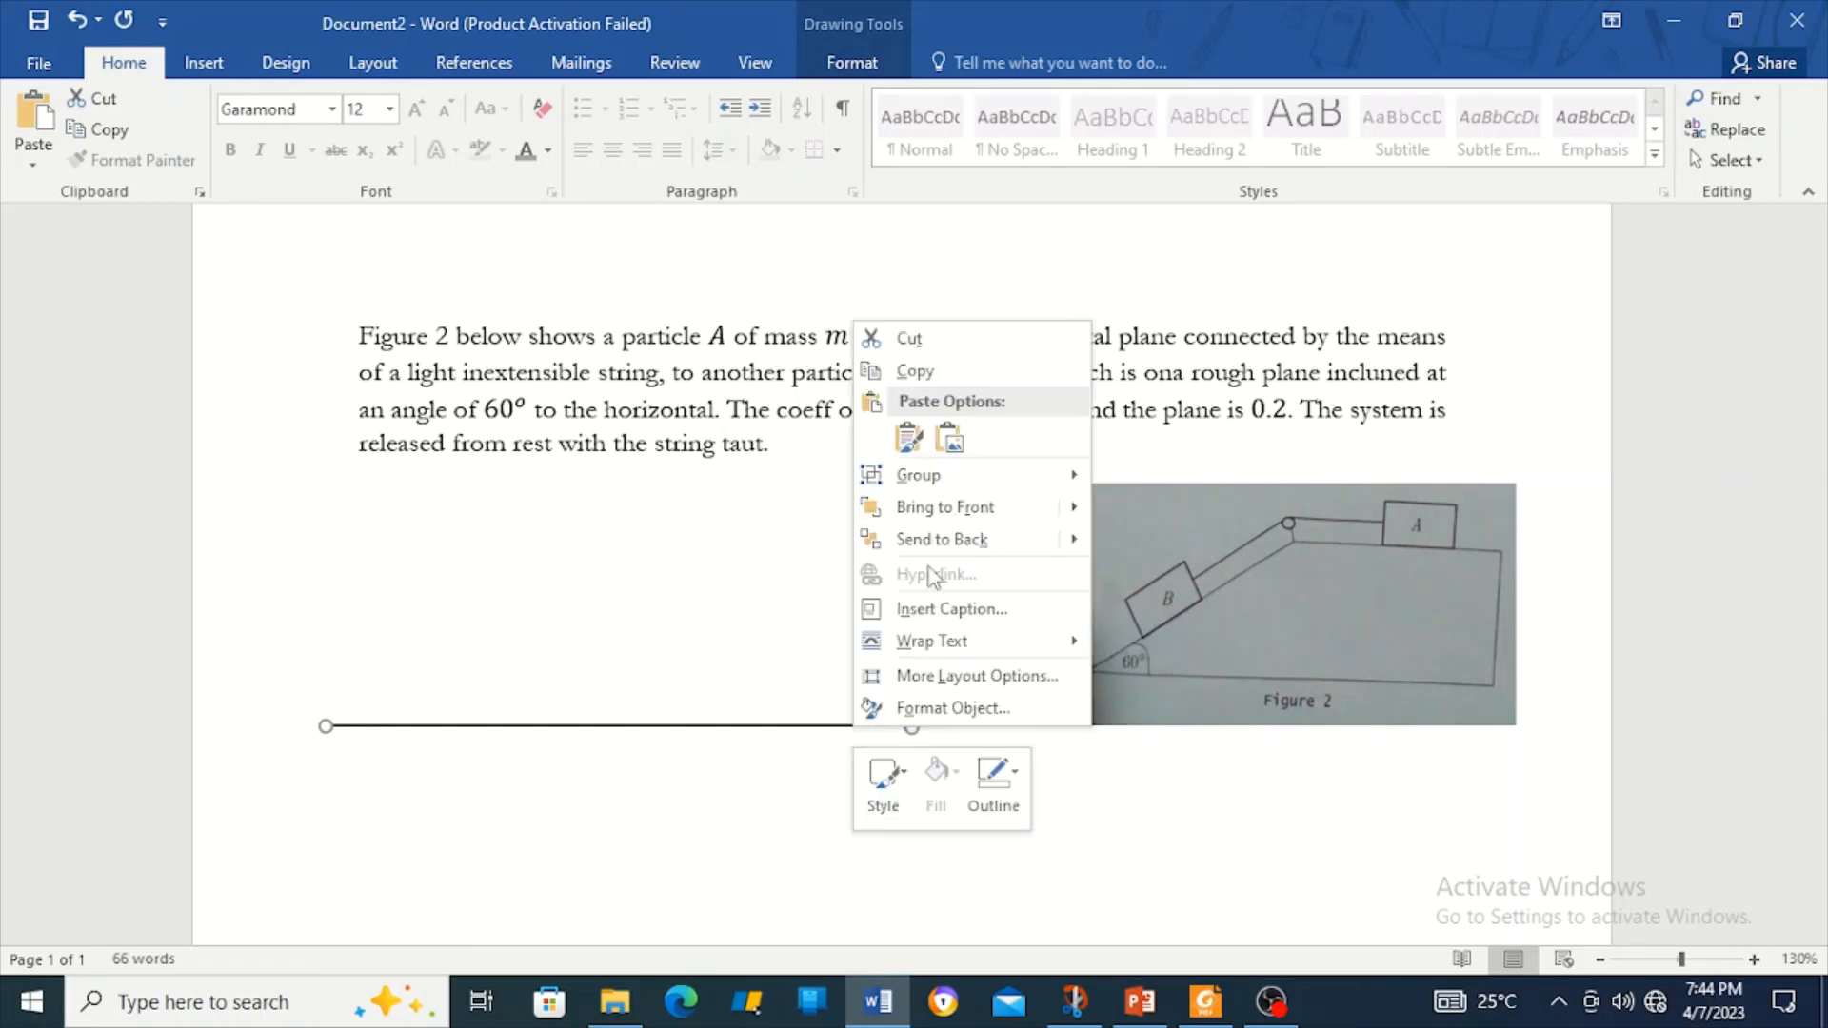
pyautogui.moveTo(1020, 475)
pyautogui.click(1155, 479)
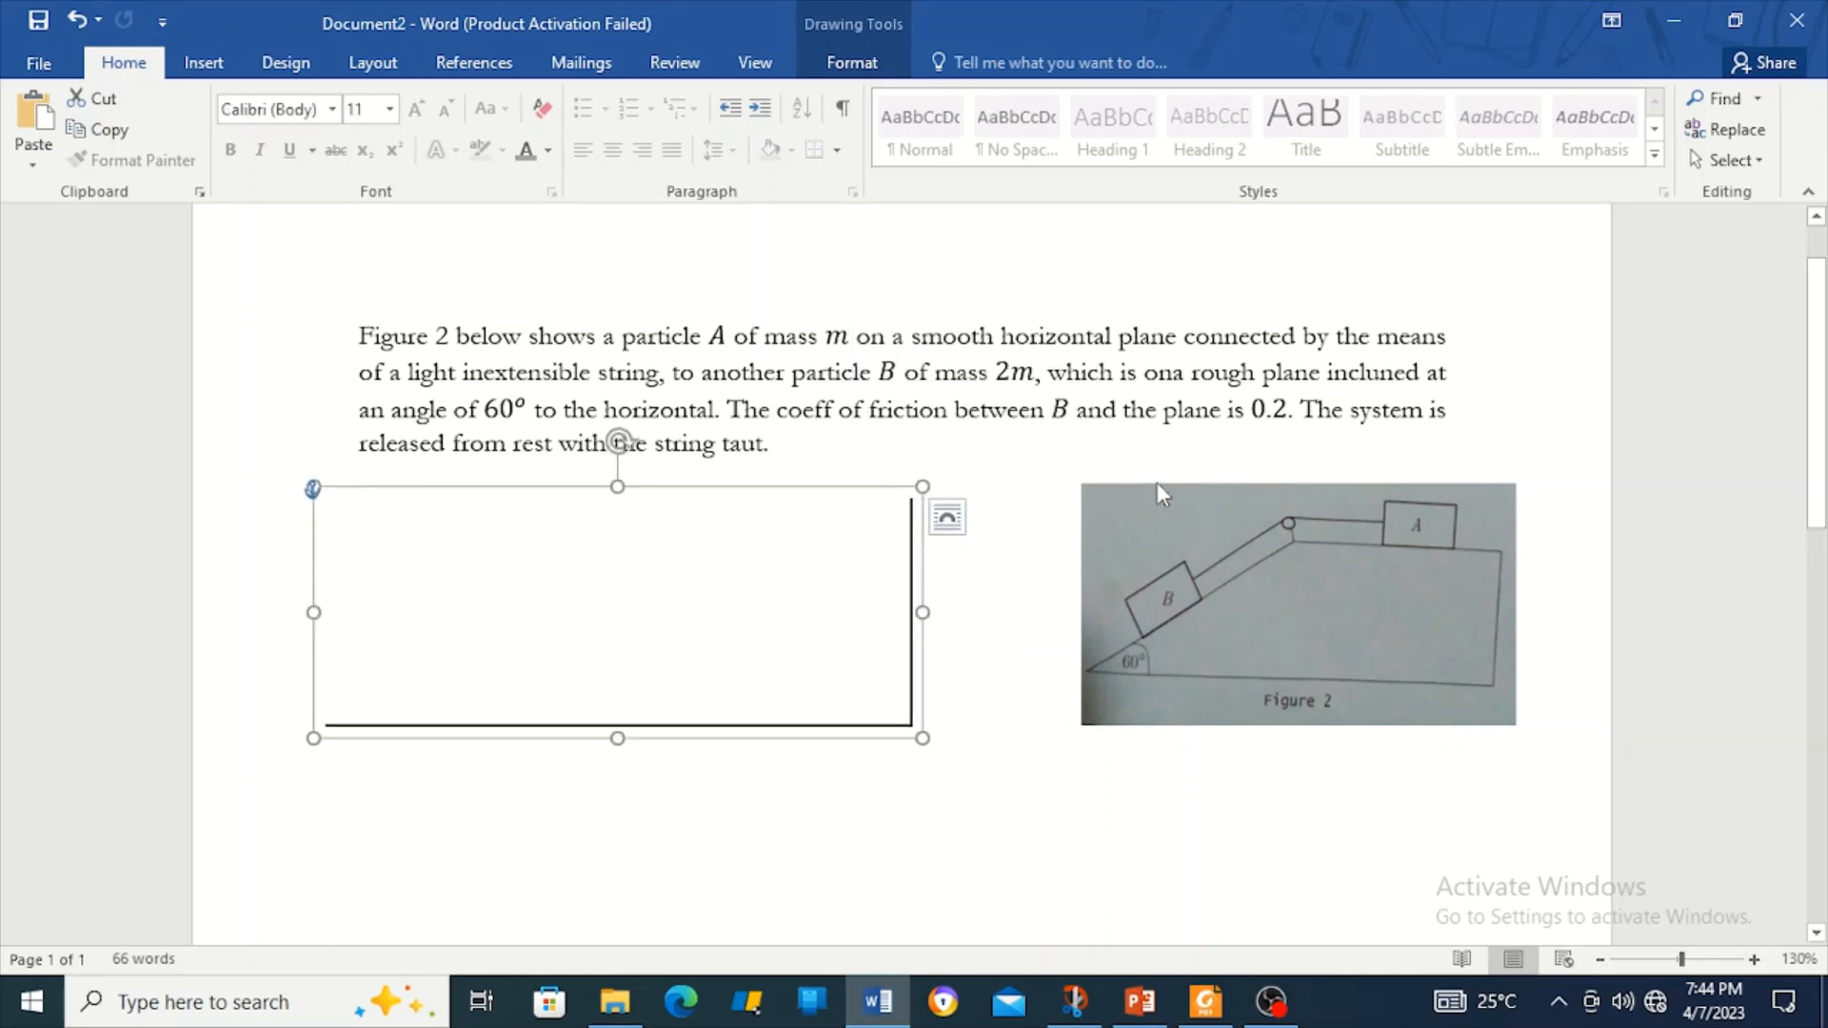
pyautogui.moveTo(922, 666)
pyautogui.mouseDown()
pyautogui.moveTo(991, 657)
pyautogui.moveTo(933, 670)
pyautogui.mouseUp()
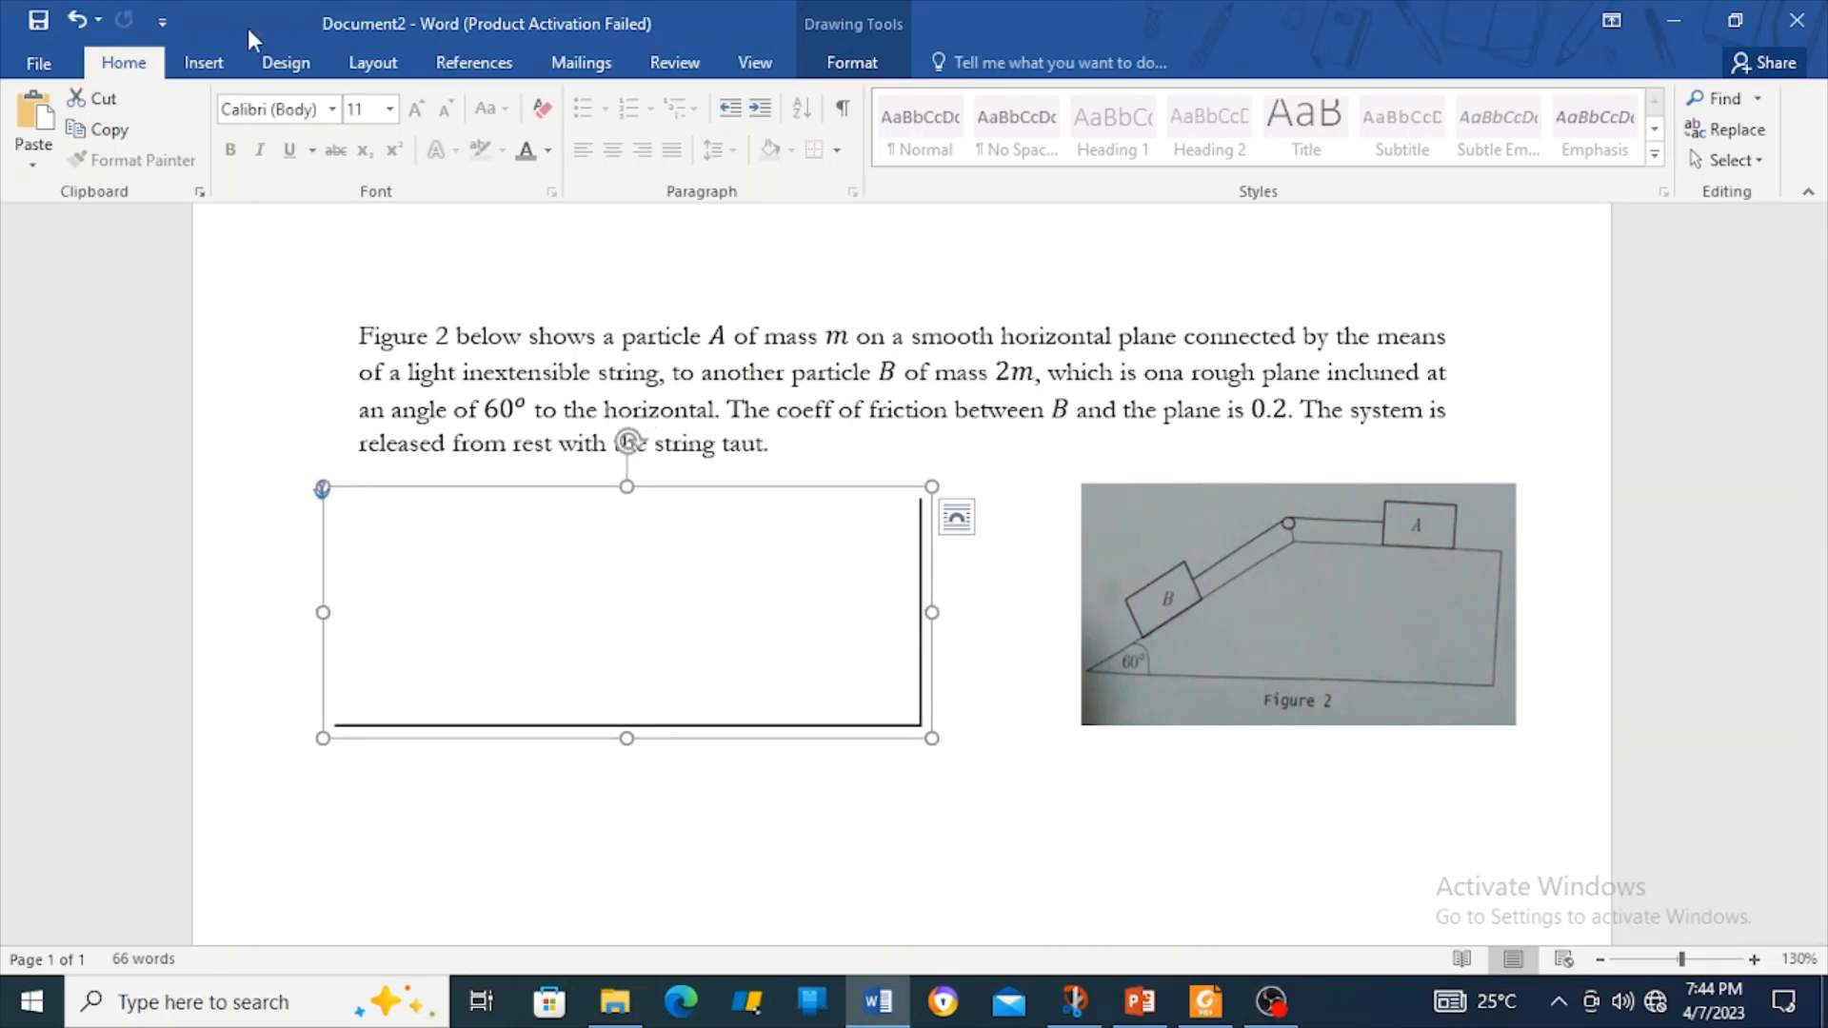
# Draw a solid black top line leftward from the vertical line's top.
pyautogui.click(200, 63)
pyautogui.click(380, 134)
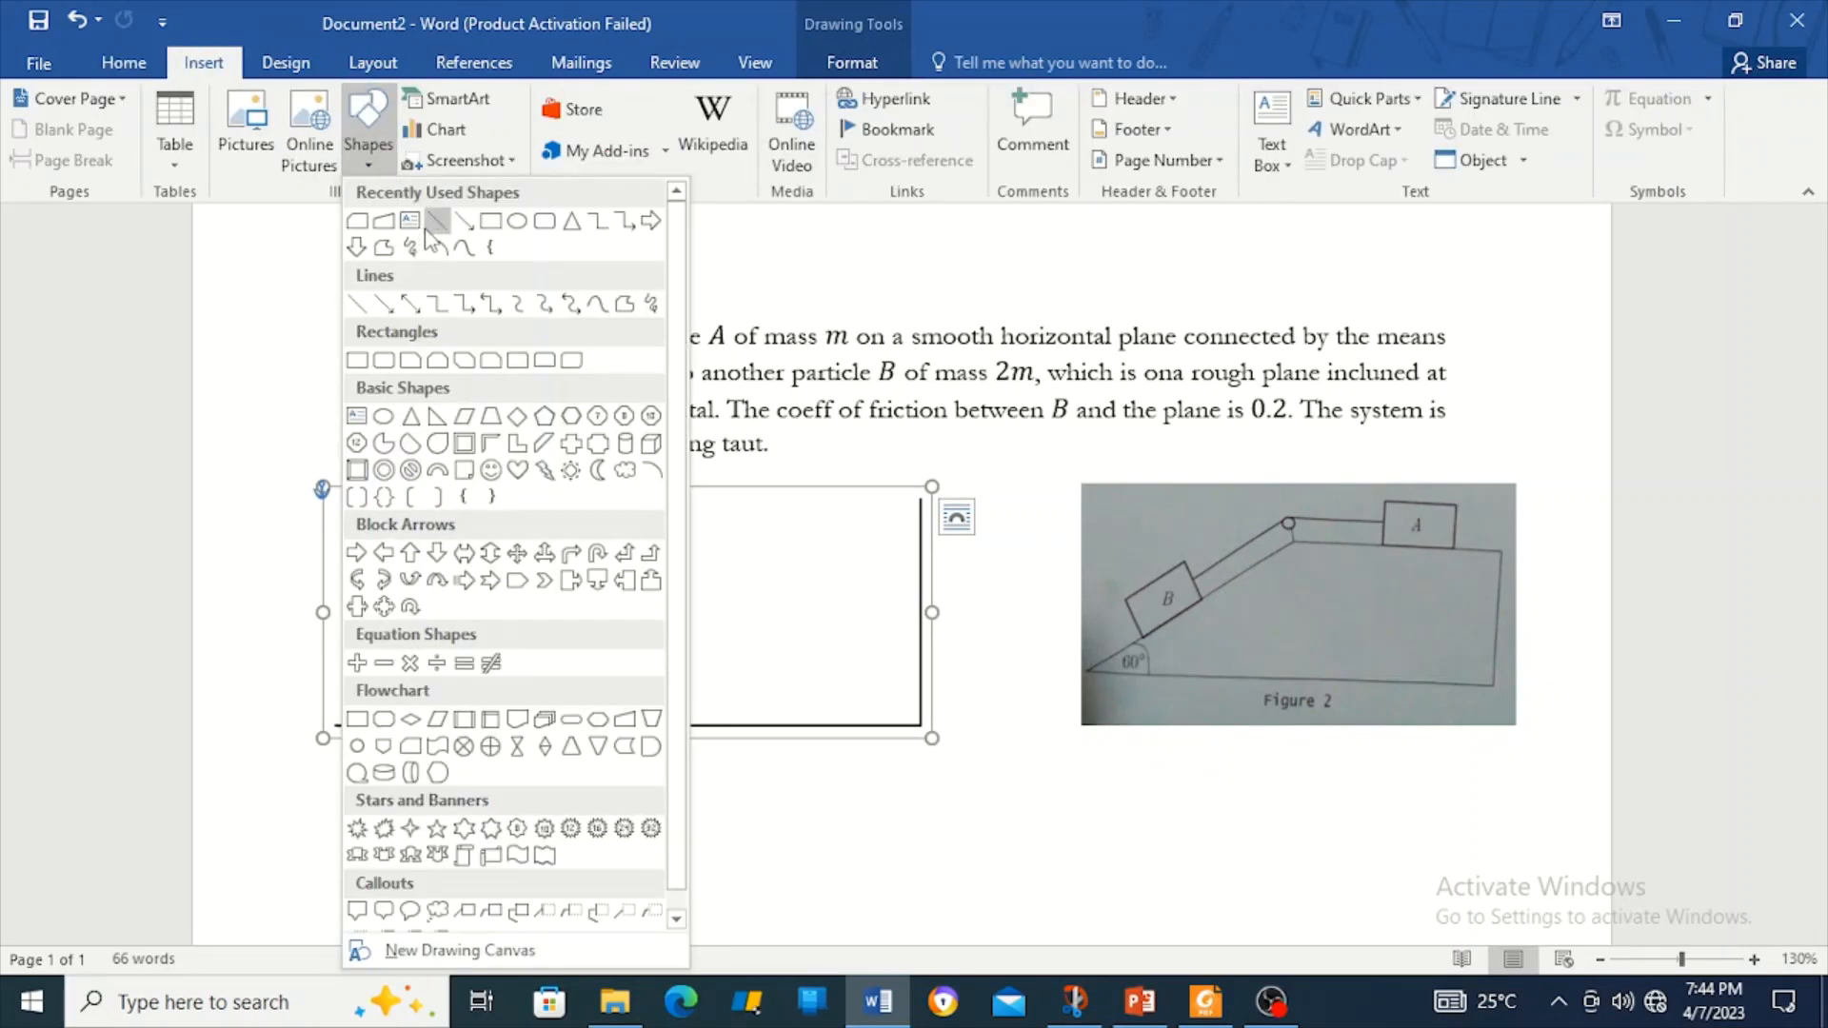
pyautogui.click(433, 224)
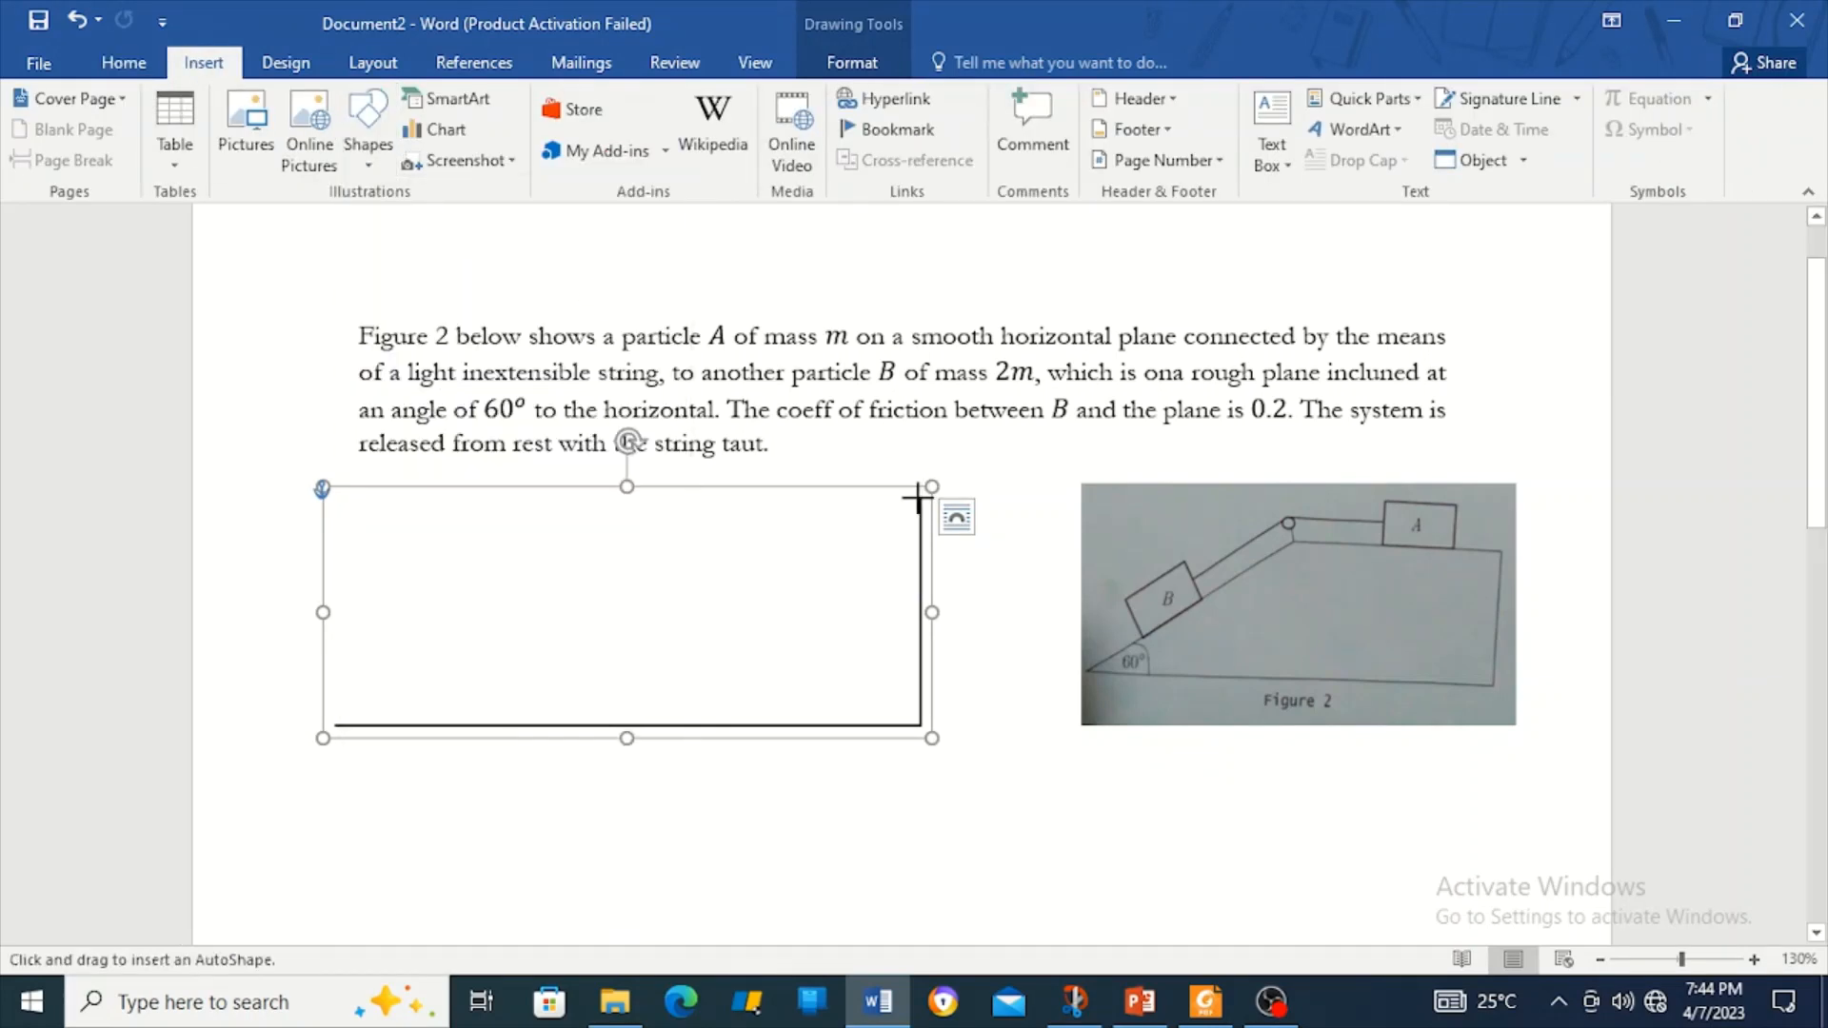
pyautogui.moveTo(918, 499); pyautogui.dragTo(633, 499)
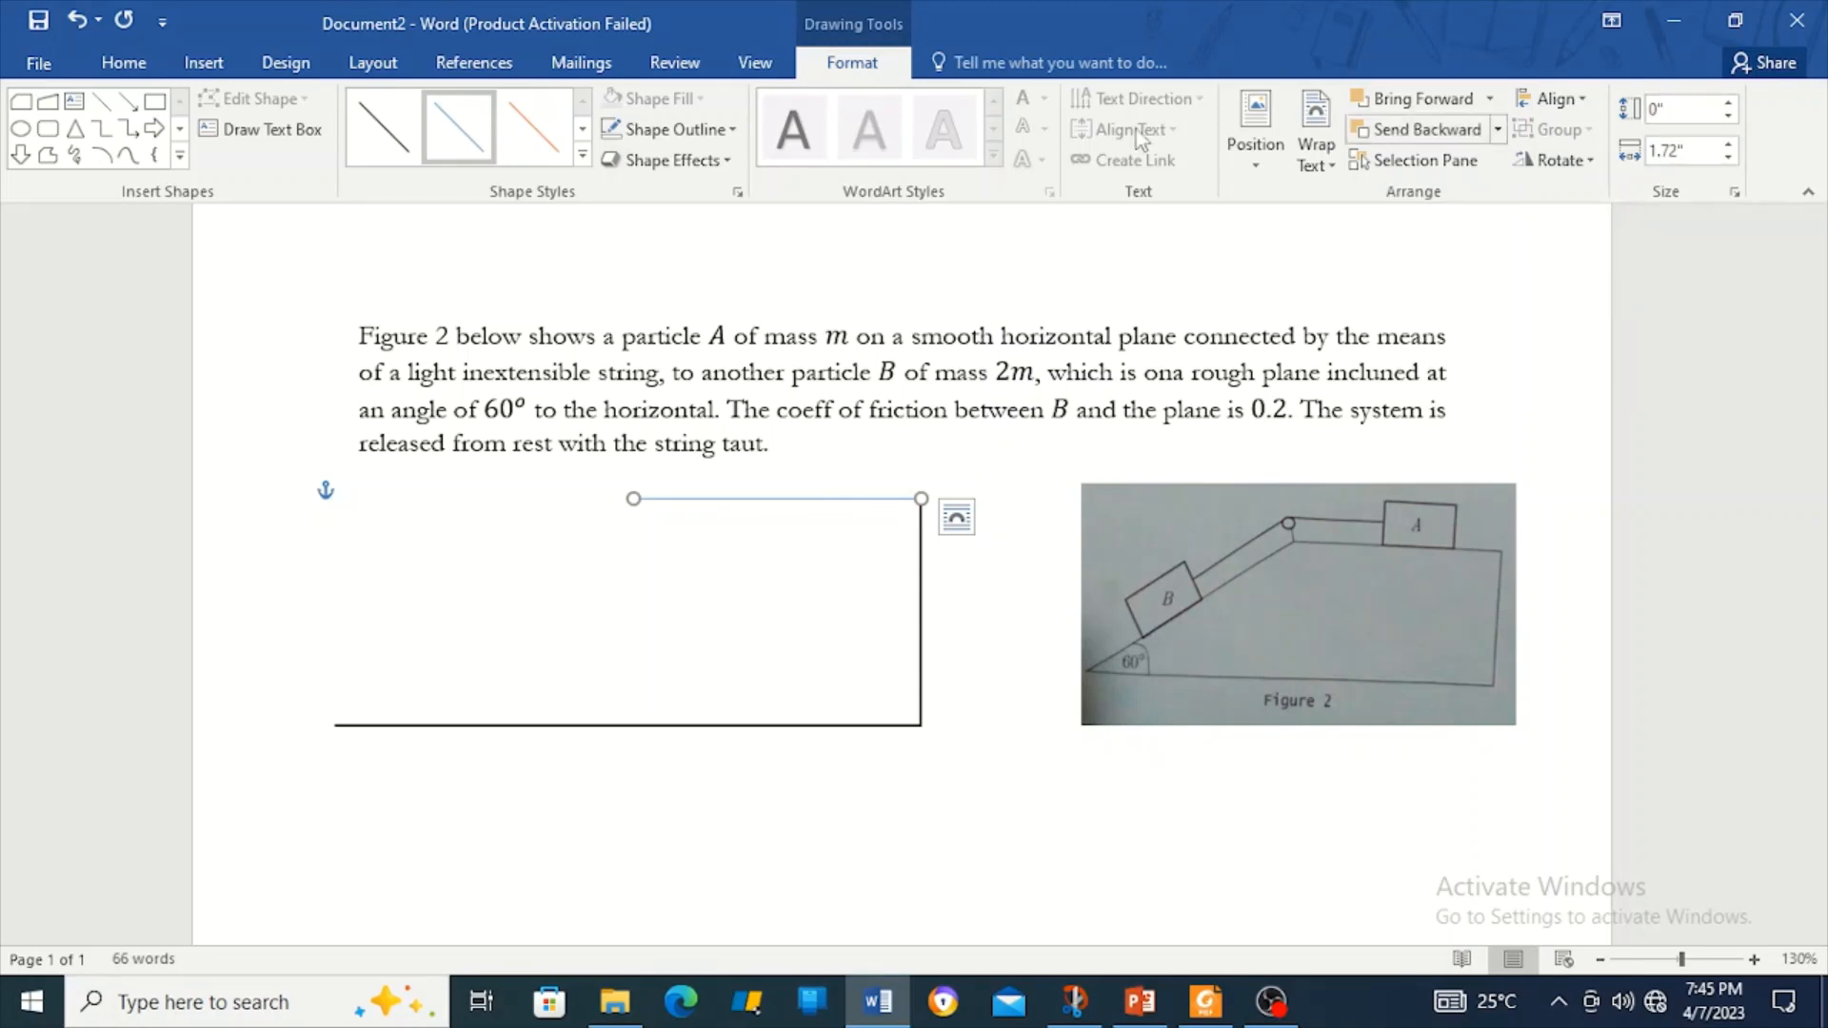
pyautogui.click(581, 157)
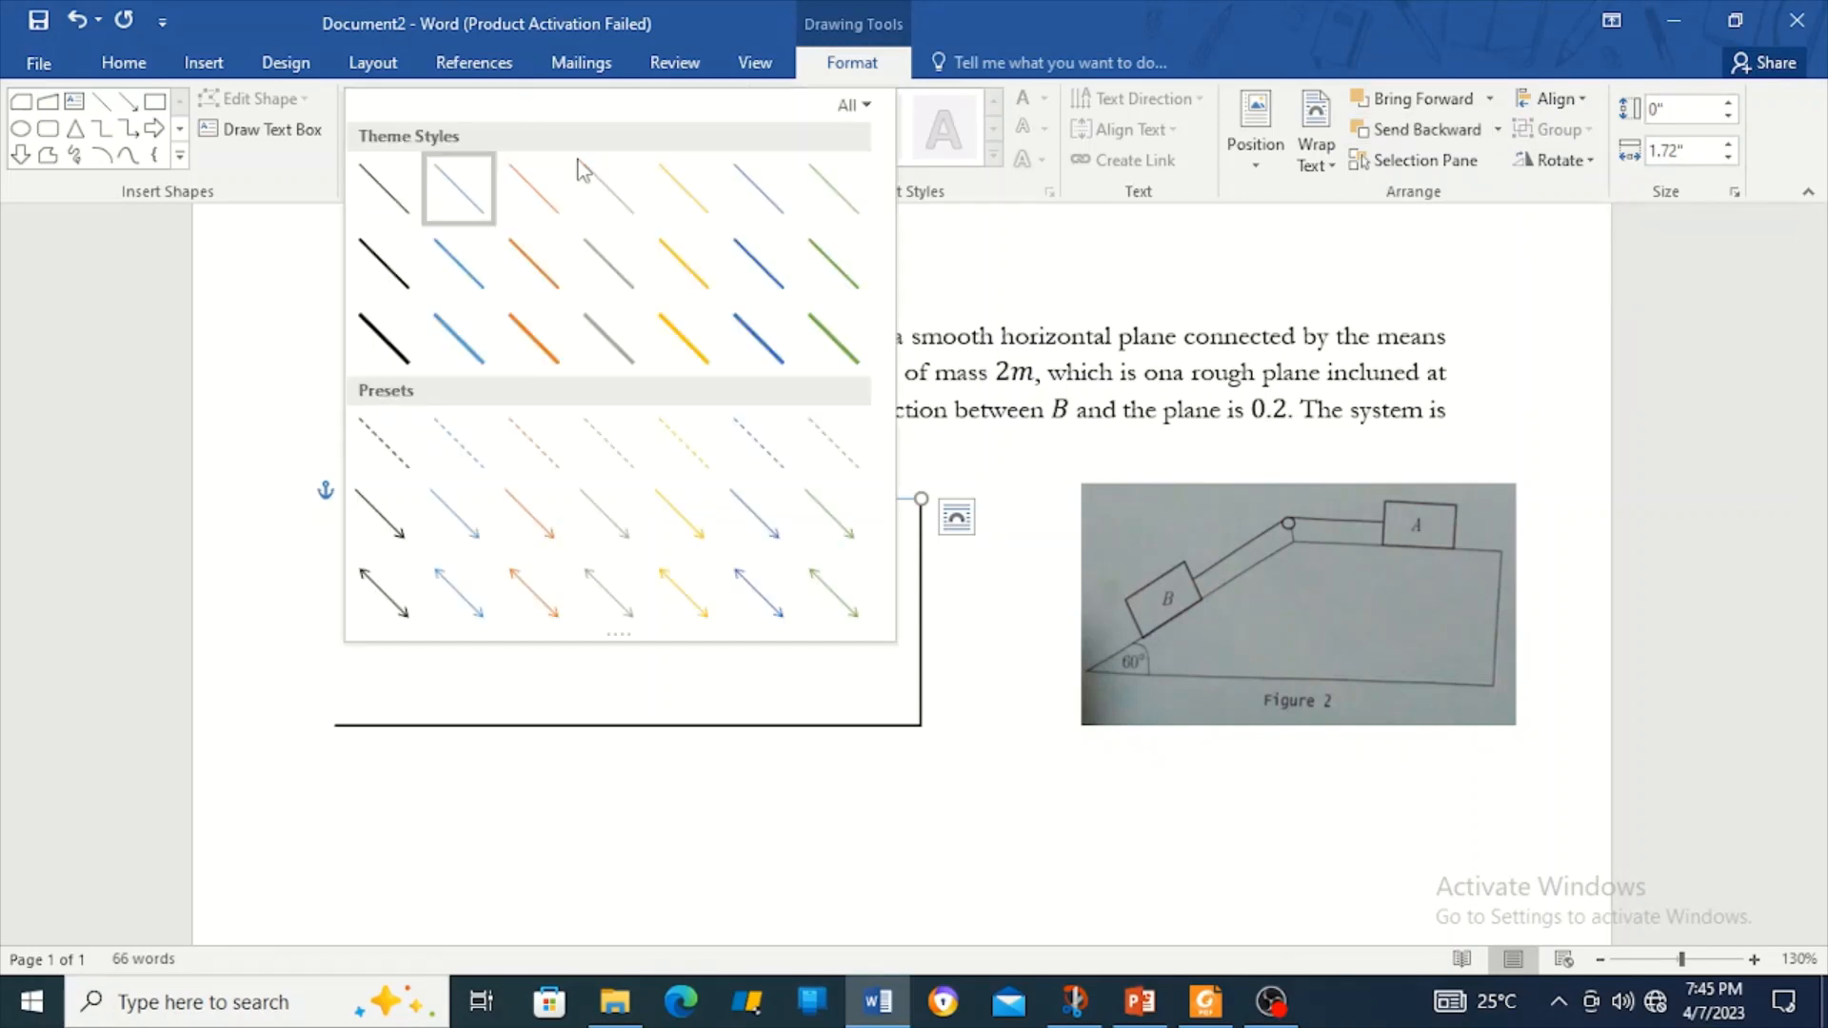
pyautogui.click(378, 263)
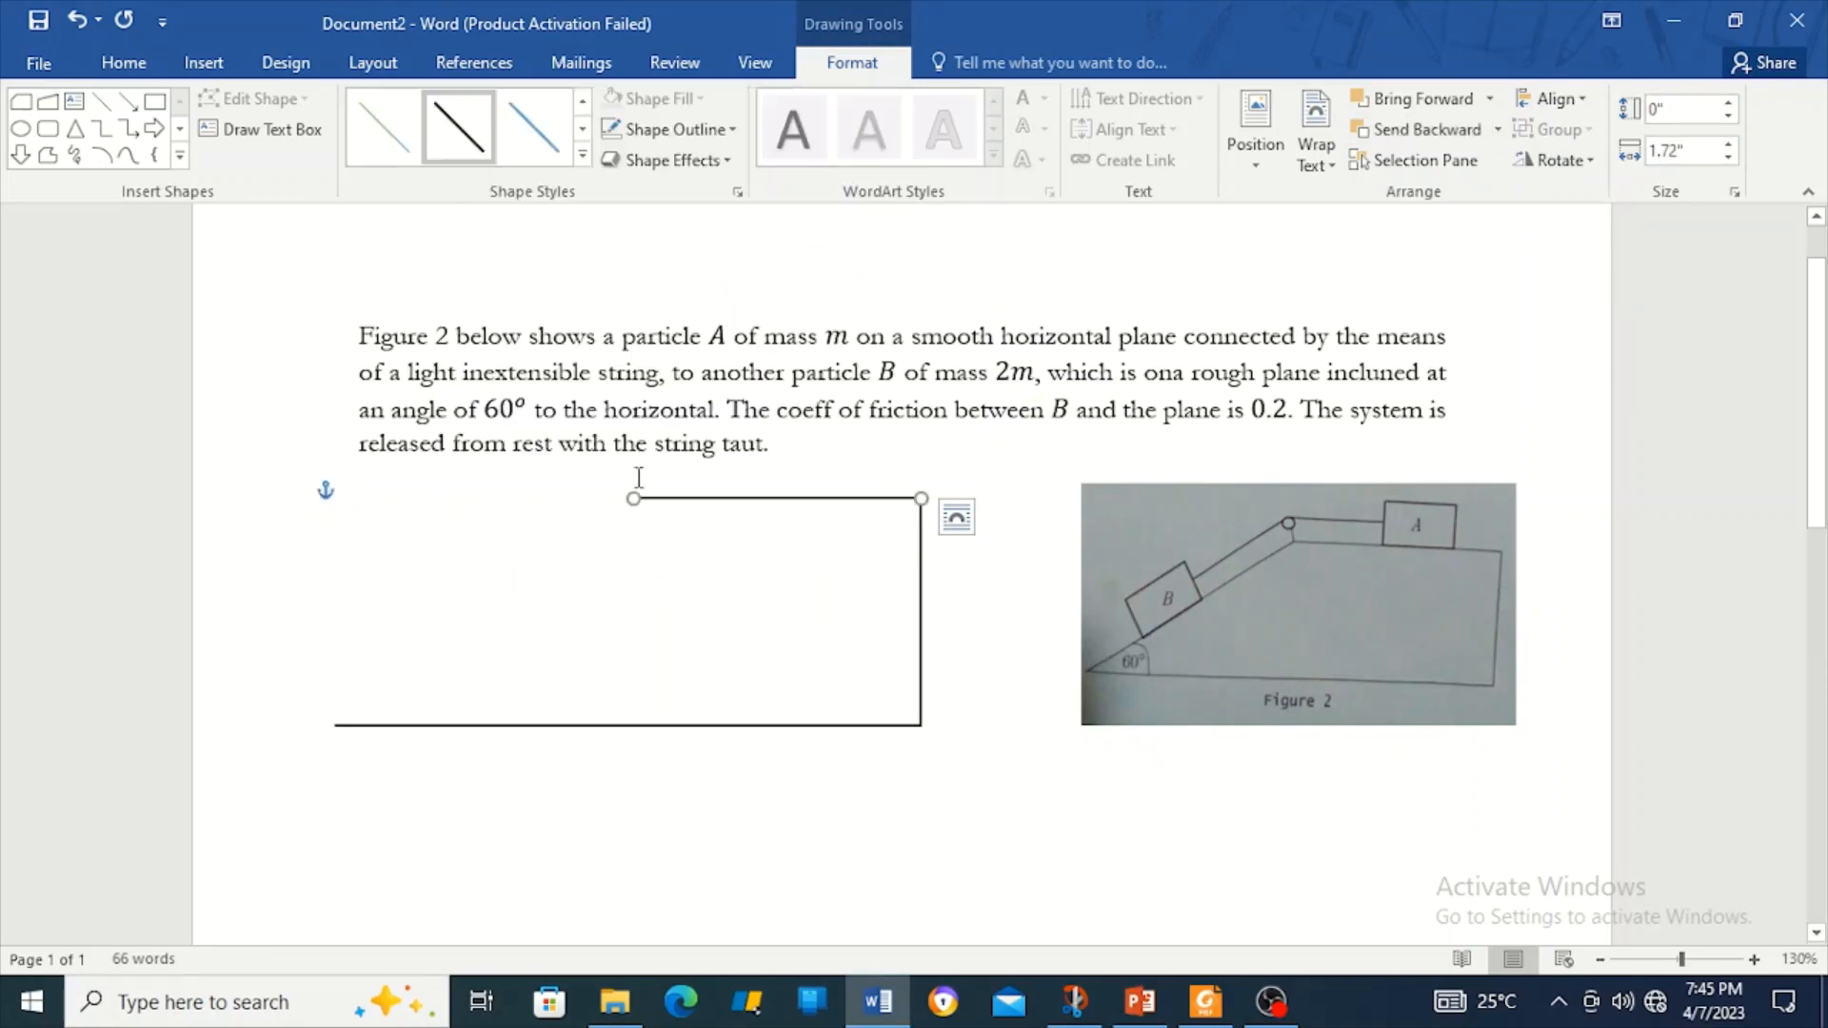
# Group the top line with the right-angle lines into one outline.
pyautogui.keyDown('shift'); pyautogui.click(750, 723); pyautogui.keyUp('shift')
pyautogui.rightClick(750, 724)
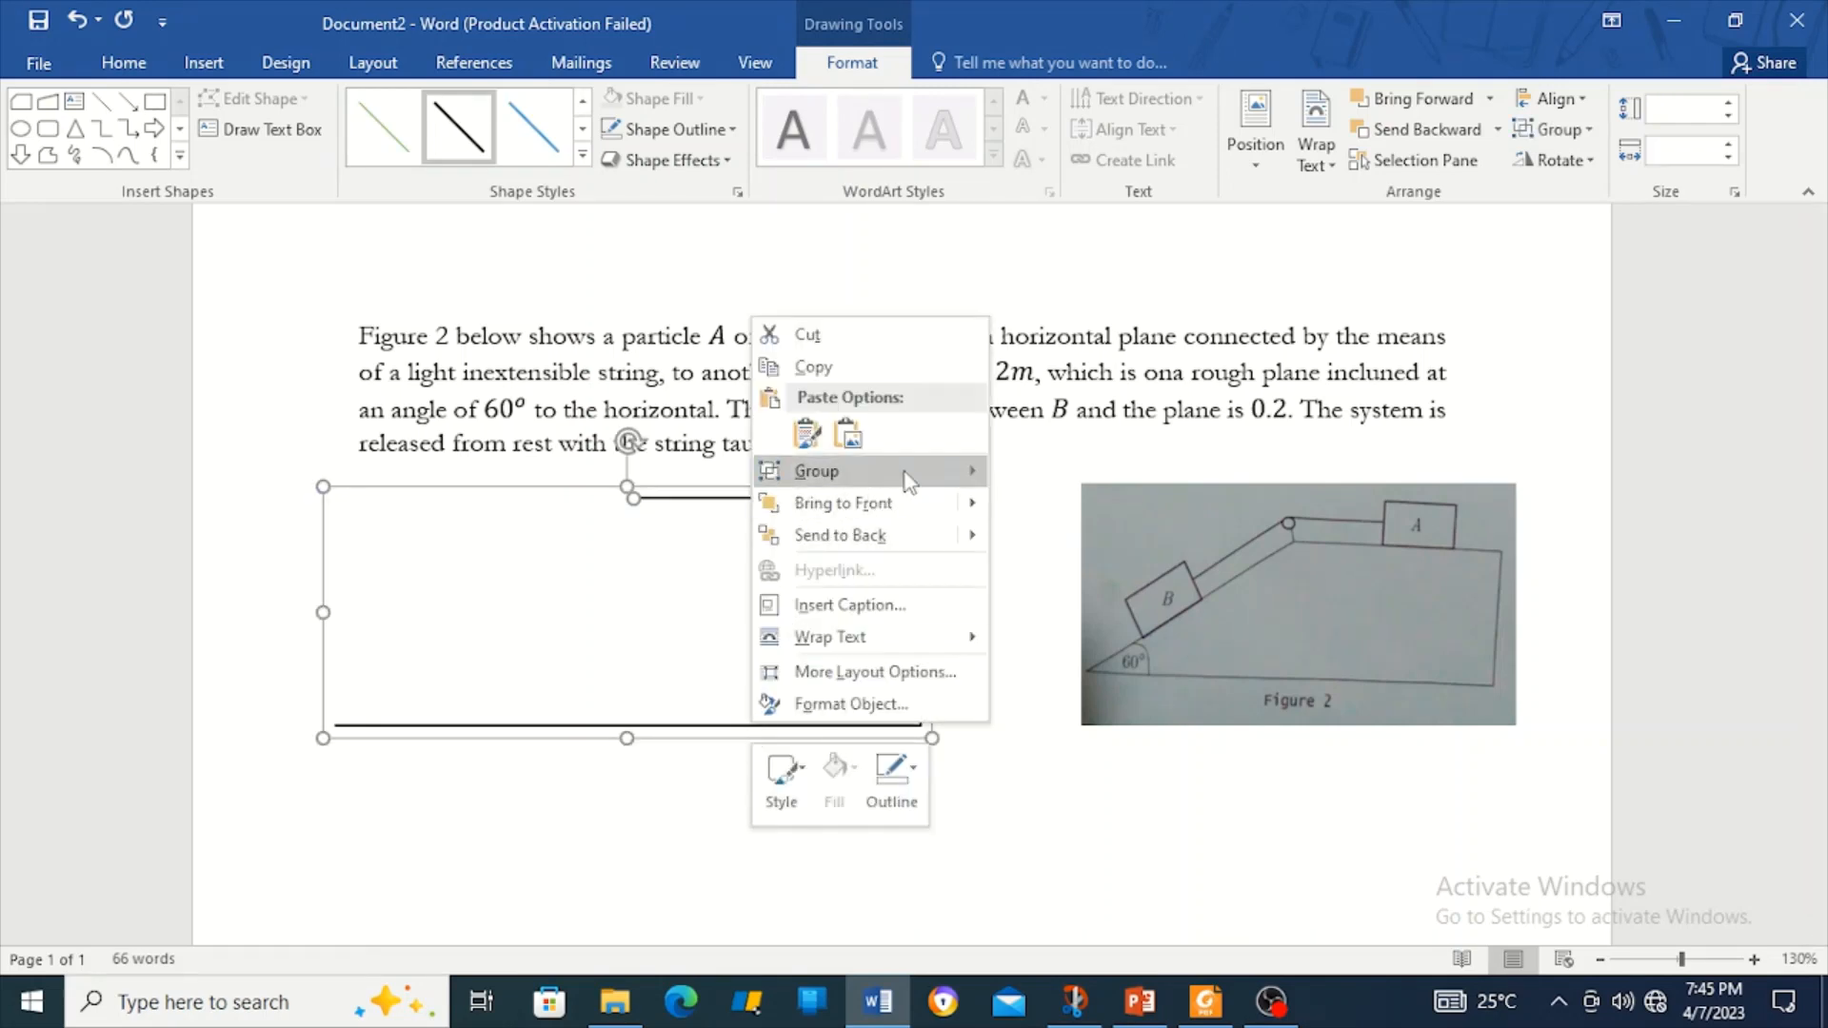
pyautogui.moveTo(909, 481)
pyautogui.click(1095, 471)
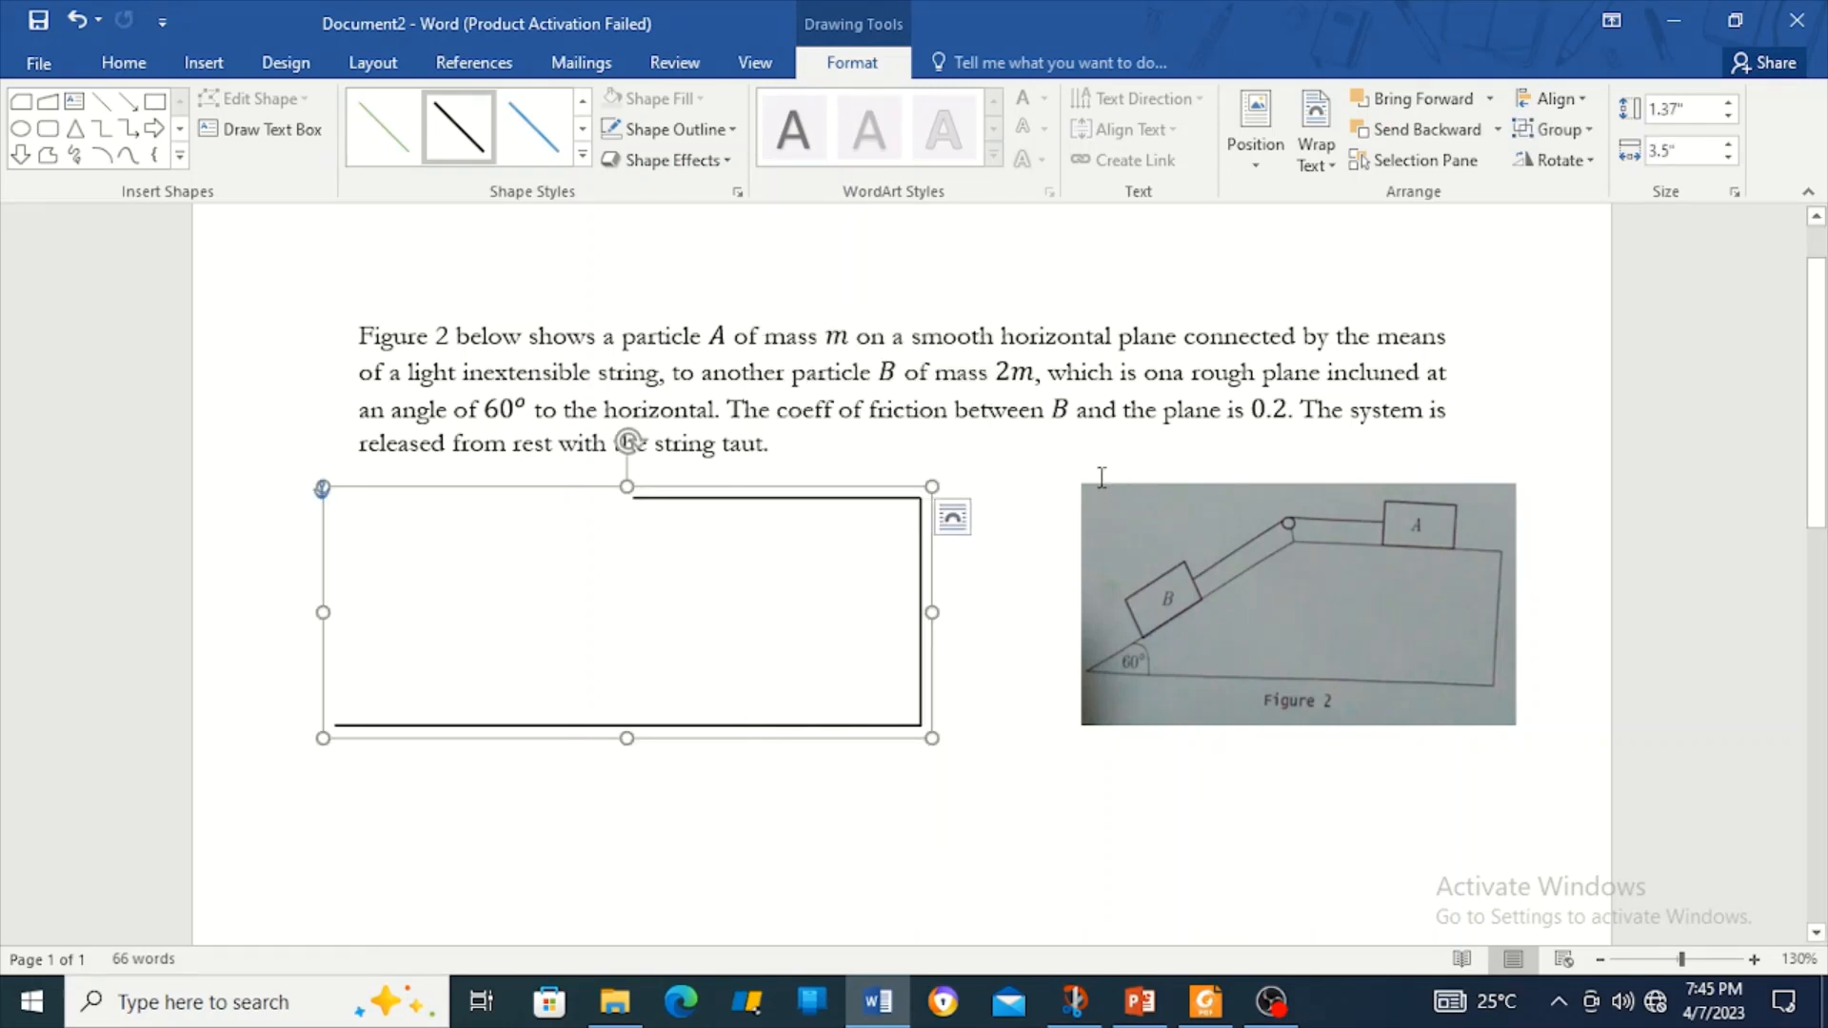
pyautogui.click(836, 492)
# Draw a straight slope line from the outline's bottom-left corner up to the top edge.
pyautogui.click(837, 498)
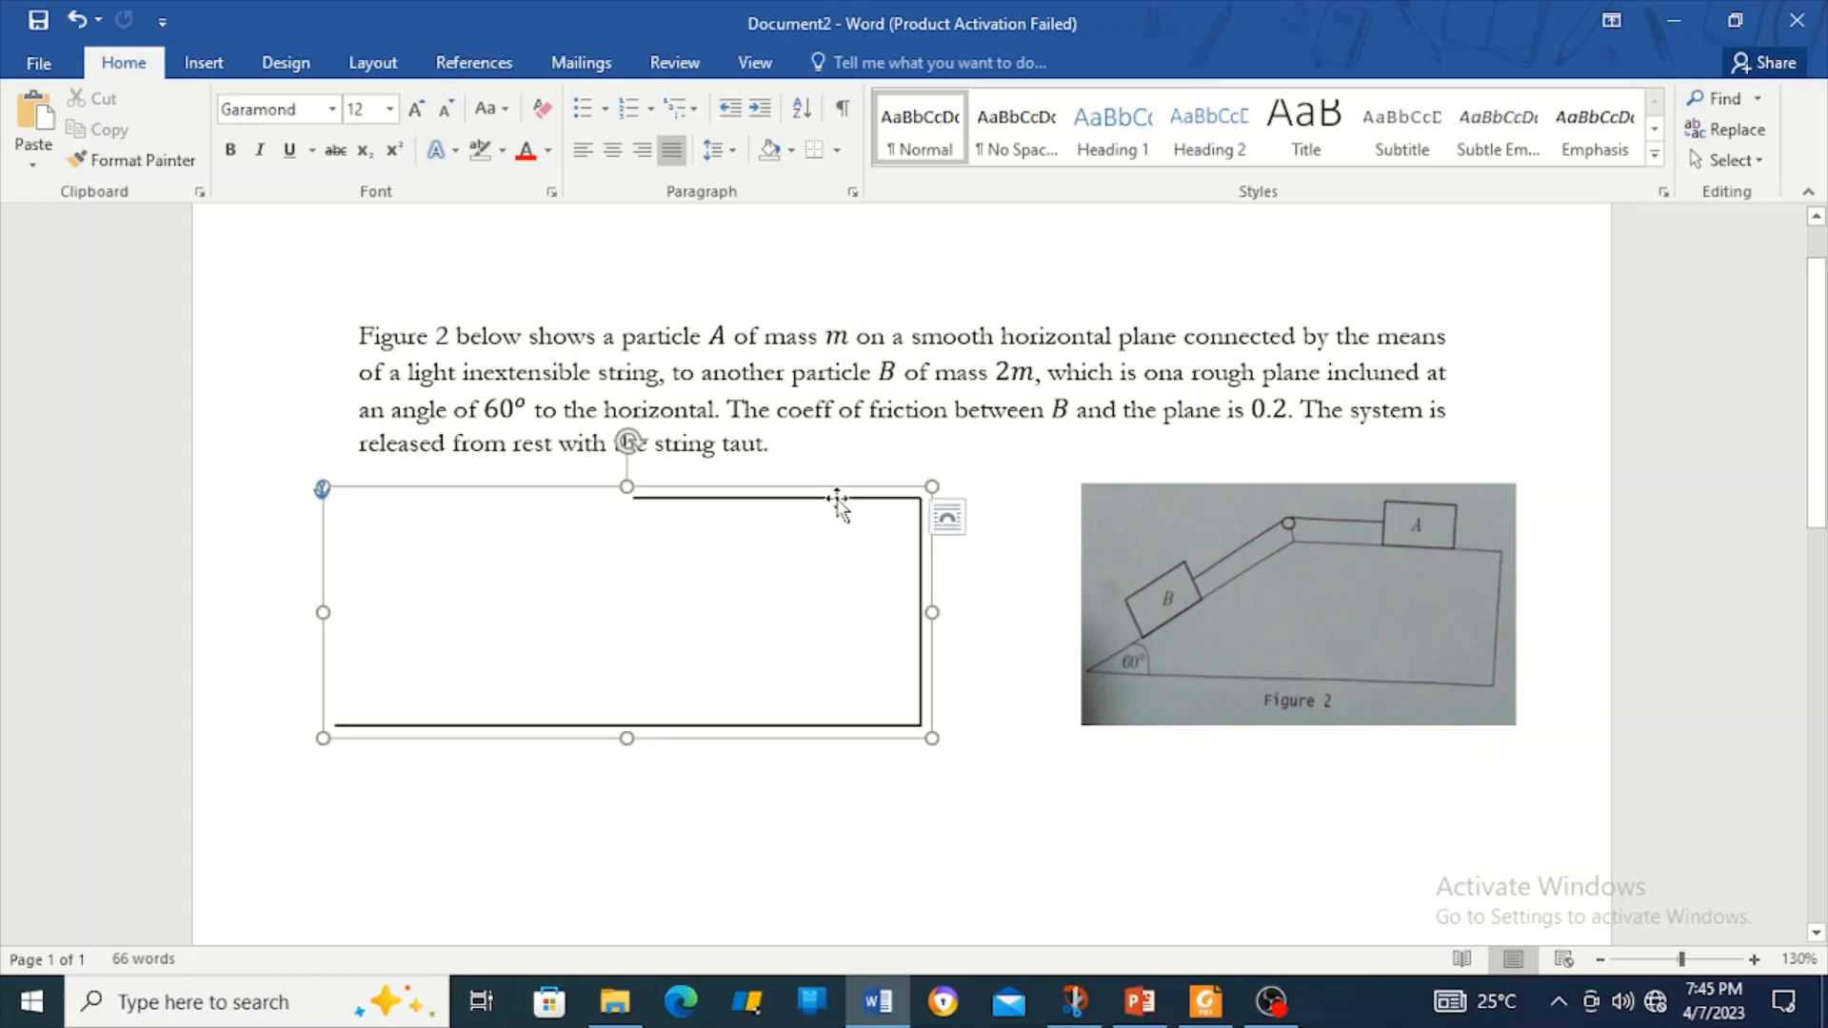
pyautogui.click(838, 499)
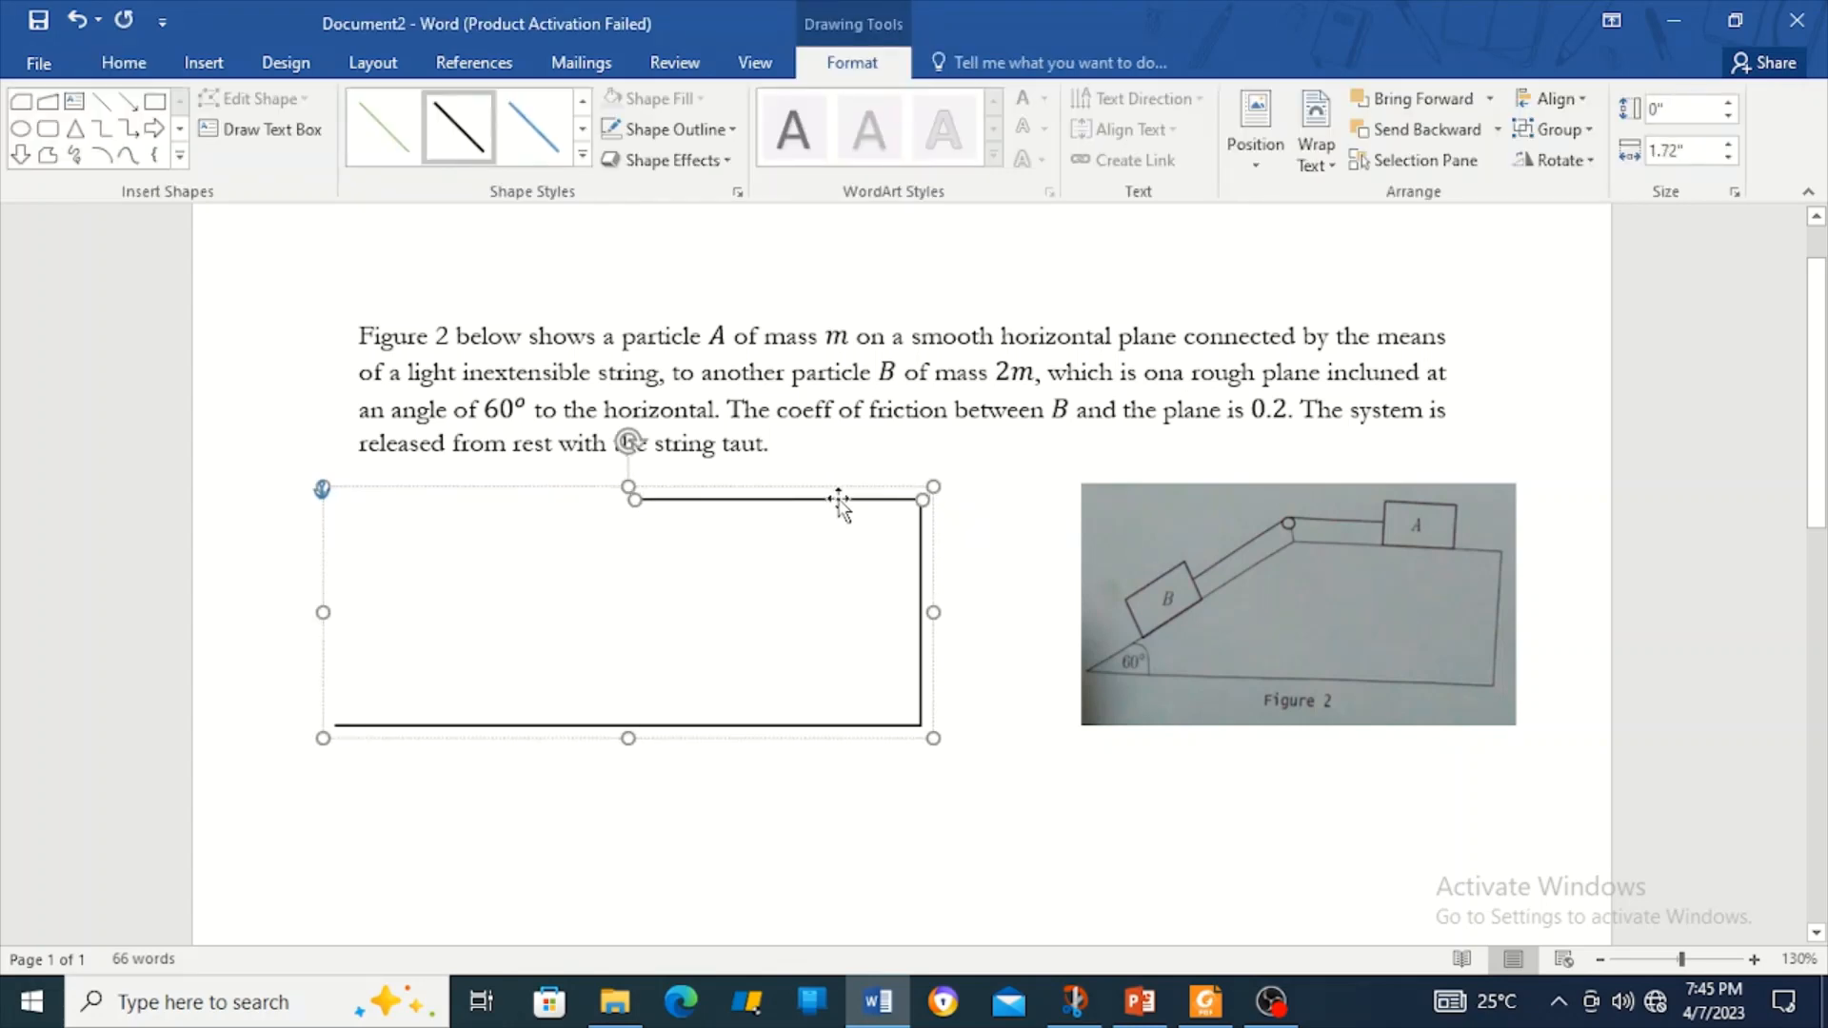
pyautogui.click(102, 100)
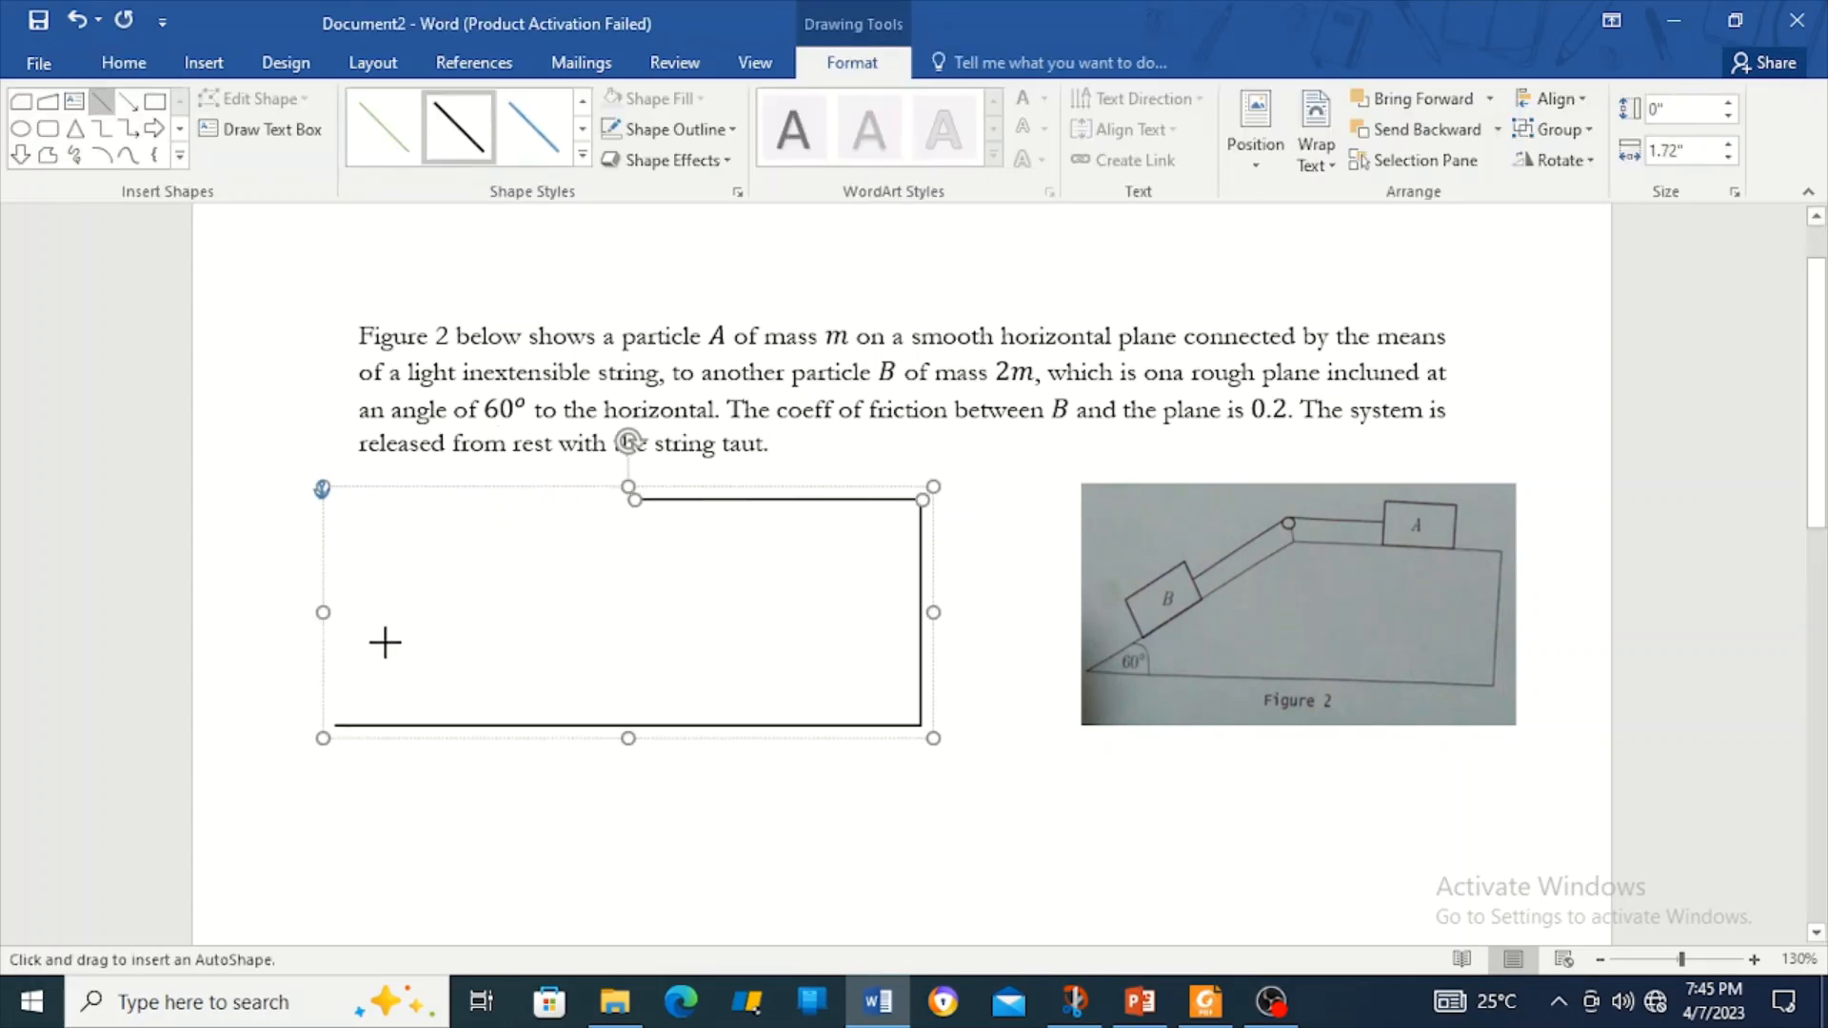
pyautogui.moveTo(334, 726); pyautogui.dragTo(630, 495)
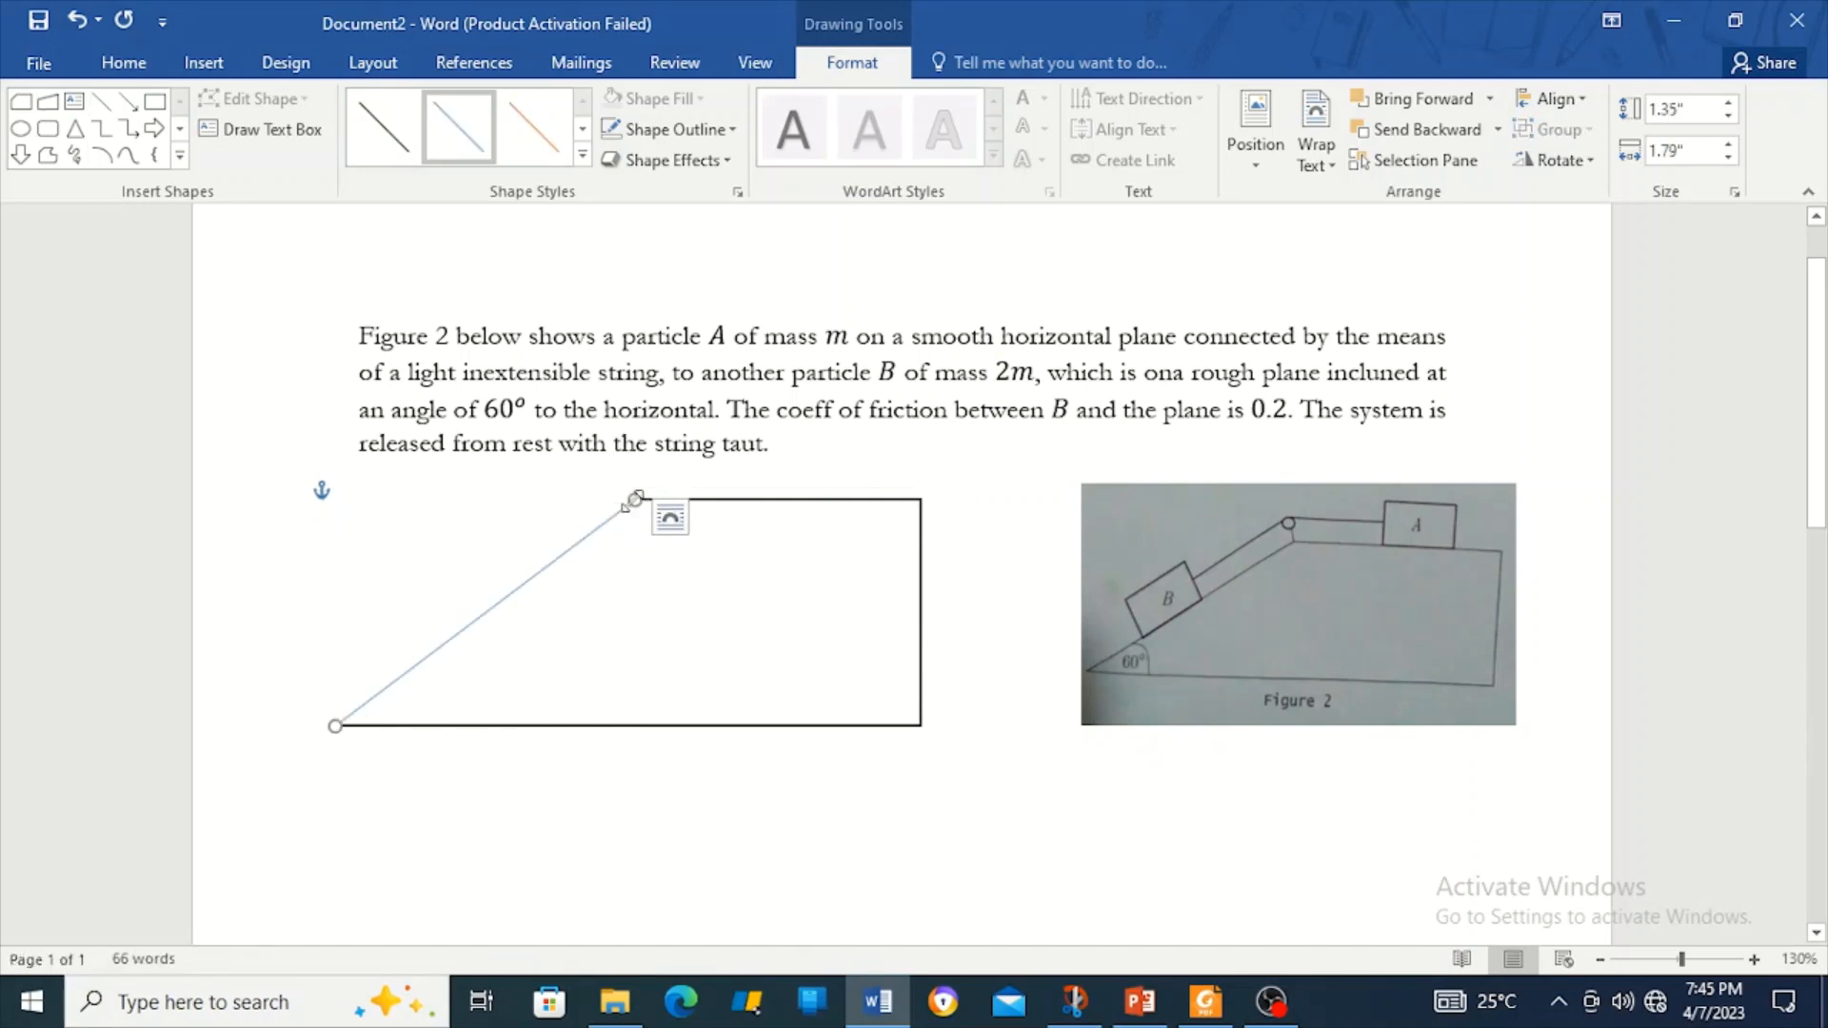
# Make the slope line solid black, group it with the outline, and shift the incline down-right.
pyautogui.click(582, 154)
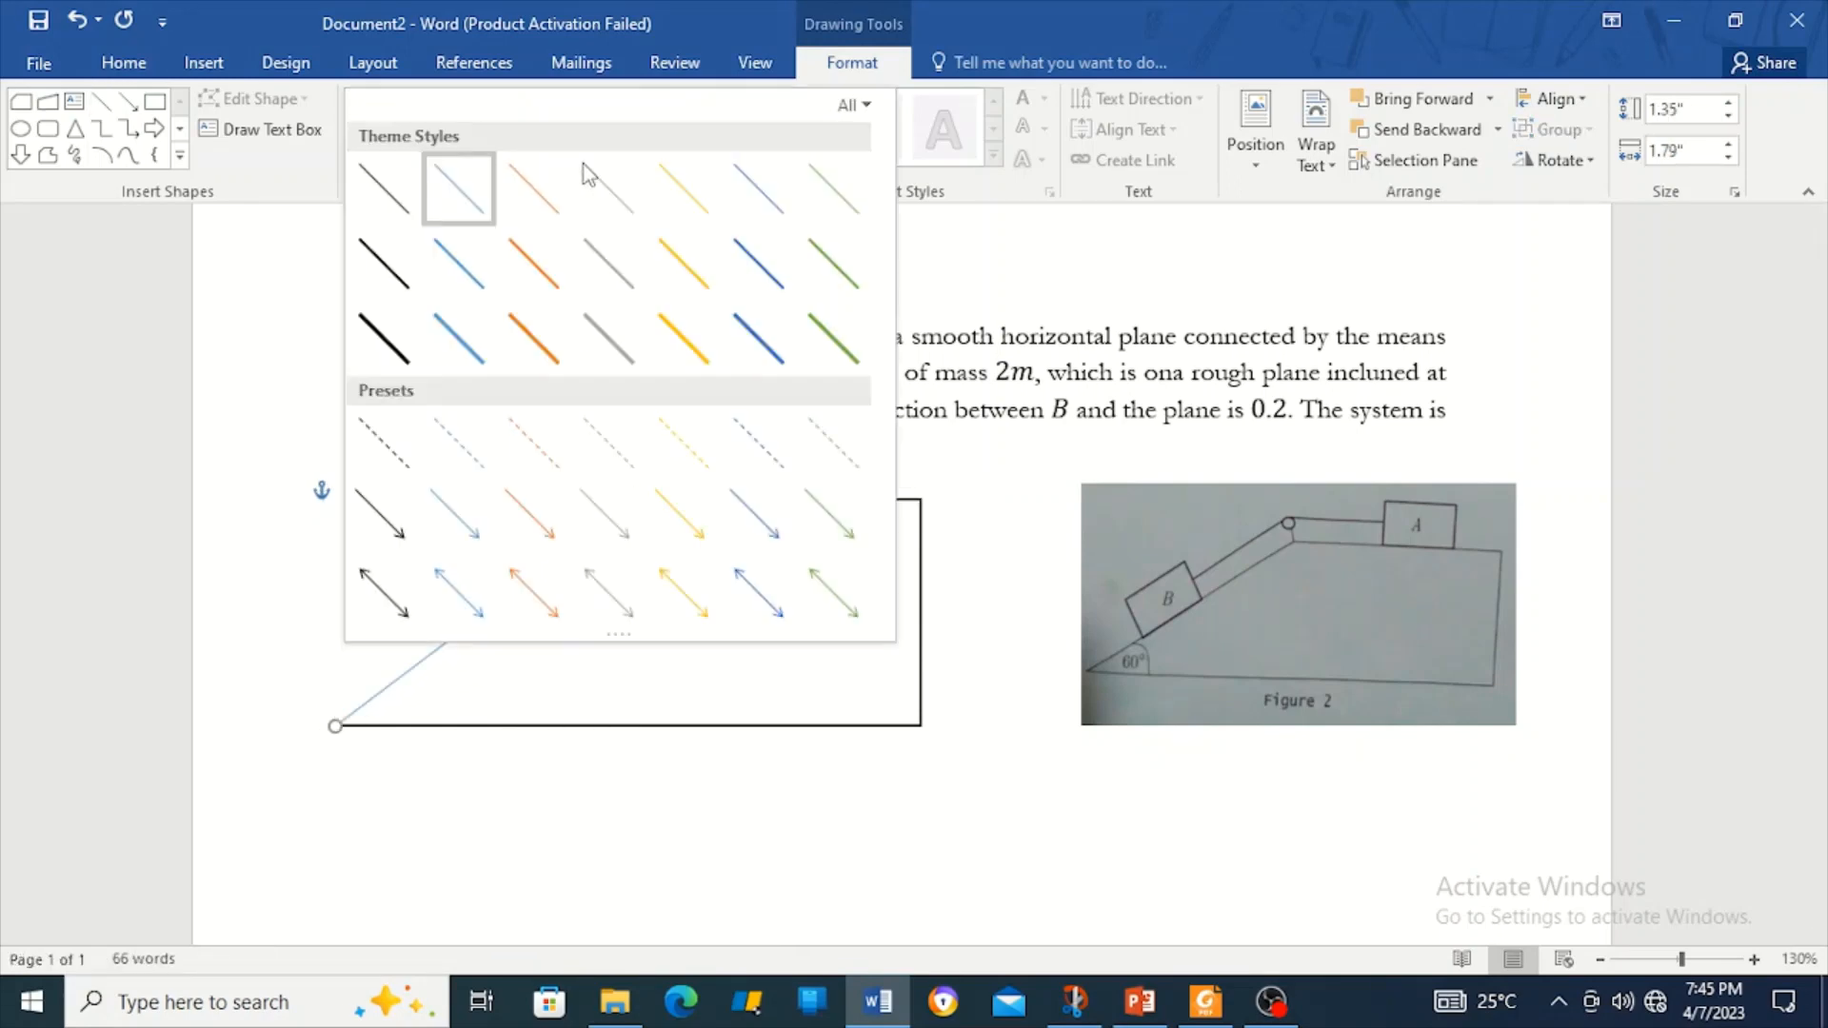
pyautogui.click(386, 264)
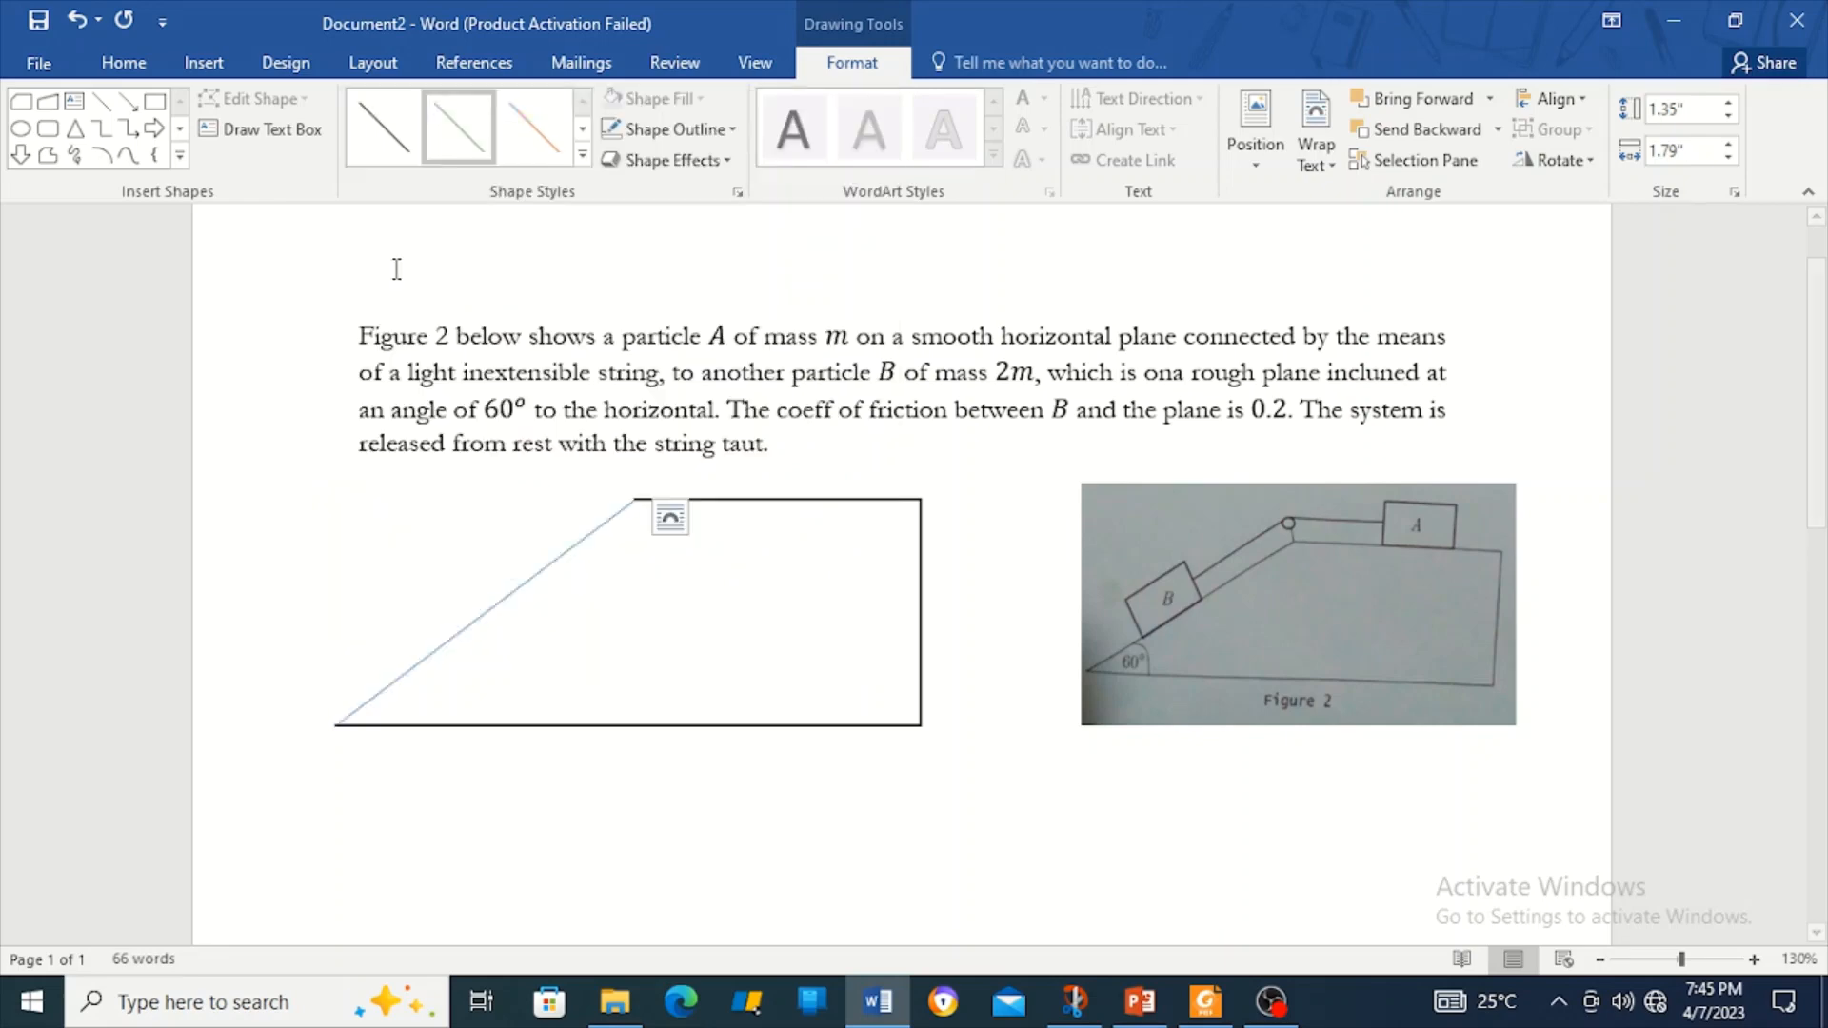
pyautogui.keyDown('shift'); pyautogui.click(693, 727); pyautogui.keyUp('shift')
pyautogui.rightClick(692, 728)
pyautogui.moveTo(843, 476)
pyautogui.click(986, 475)
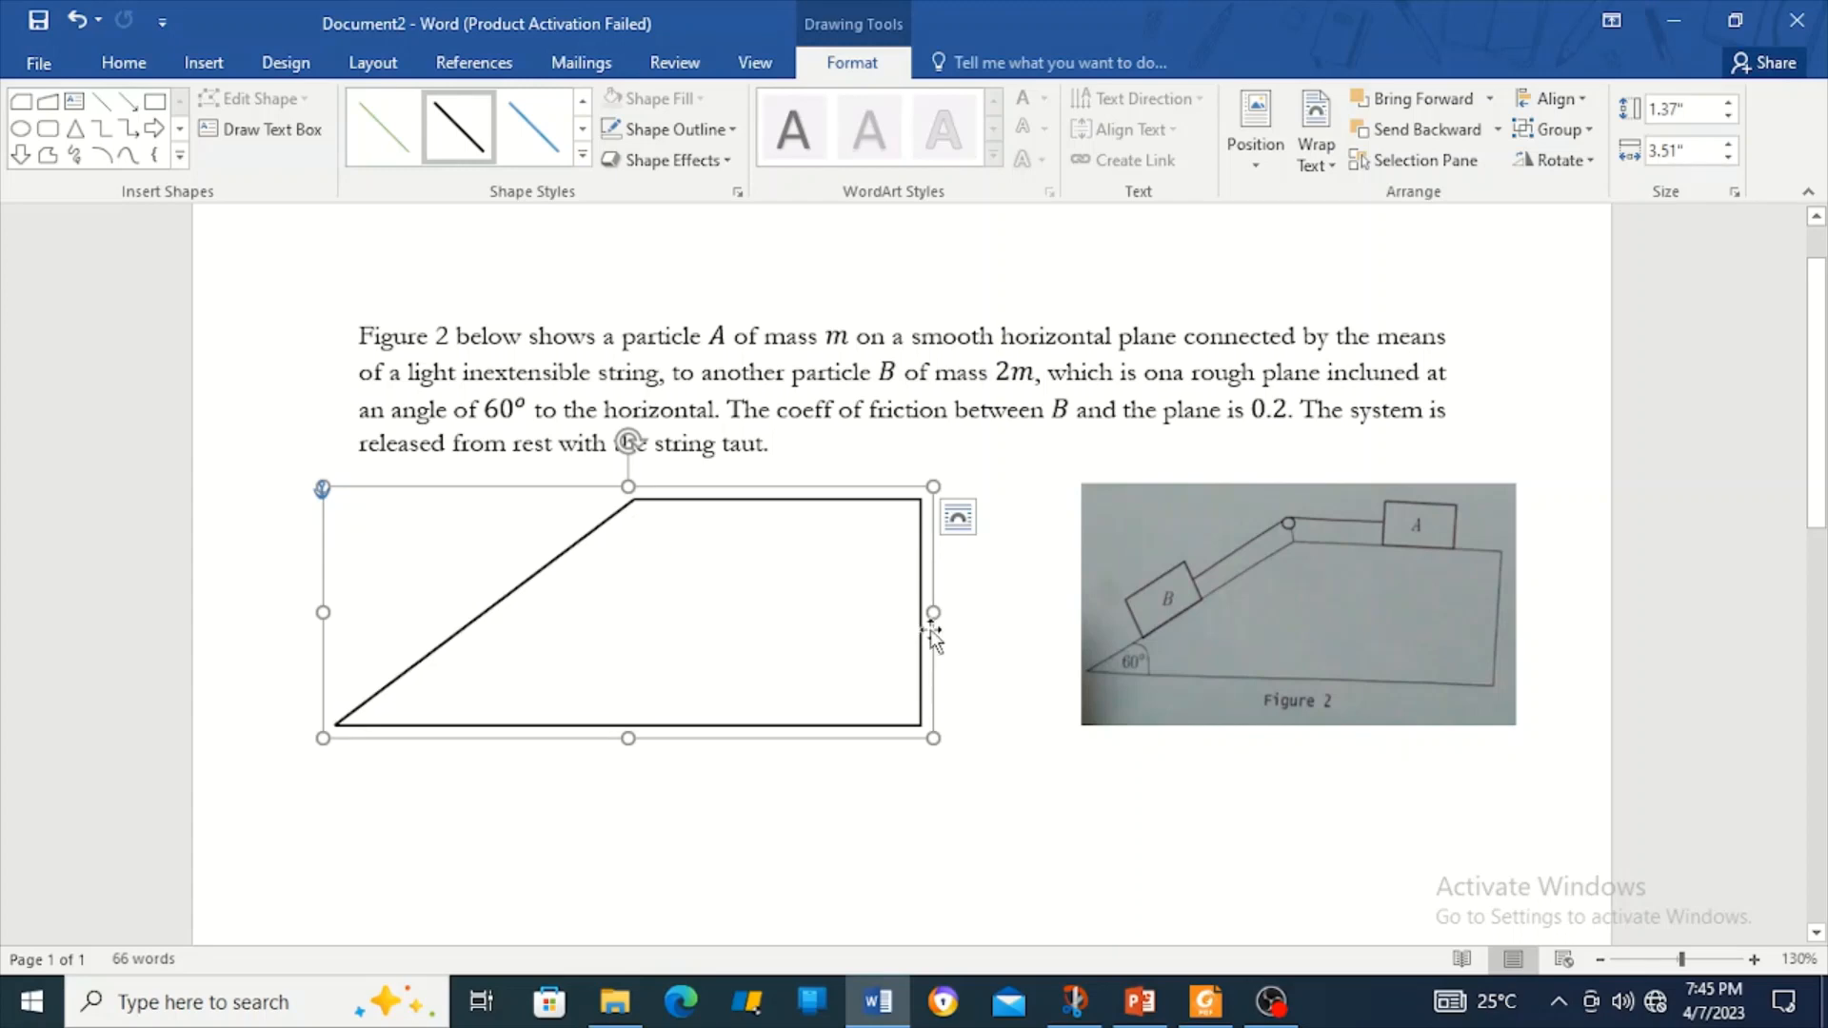
pyautogui.moveTo(929, 630); pyautogui.dragTo(975, 673)
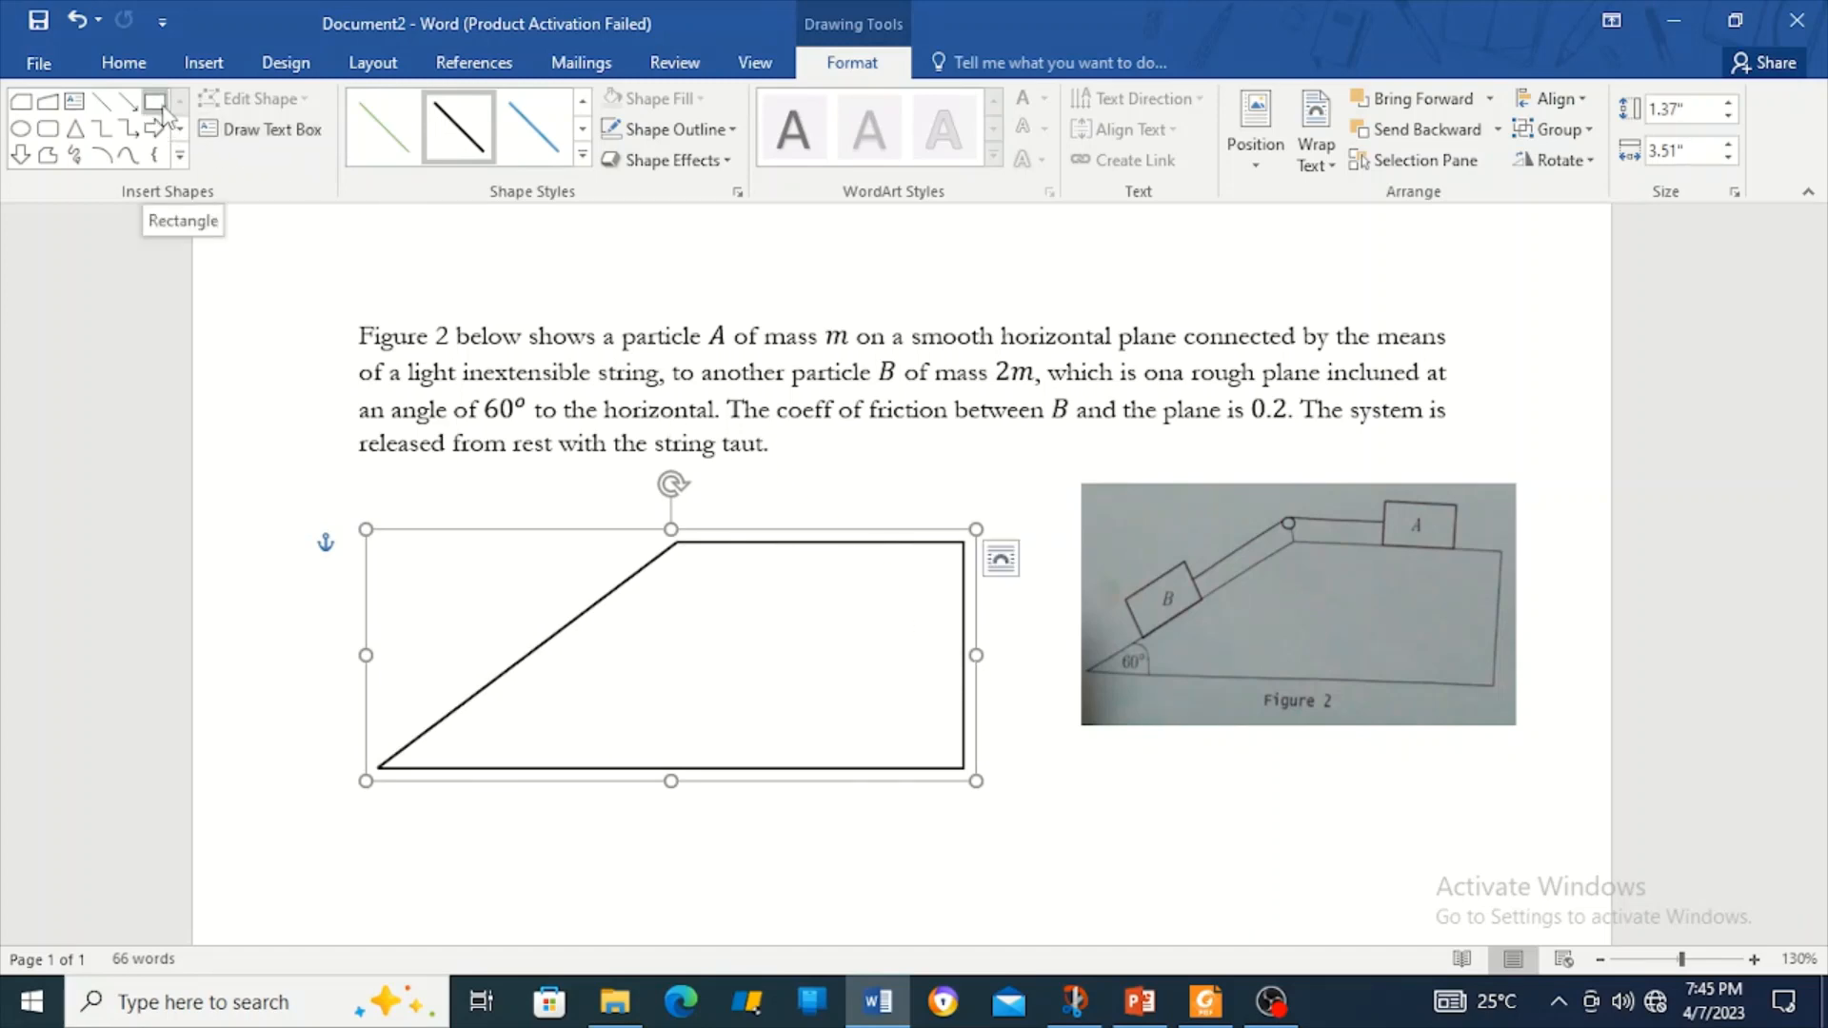
# Draw a small rounded rectangle for block B just above the slope.
pyautogui.click(48, 129)
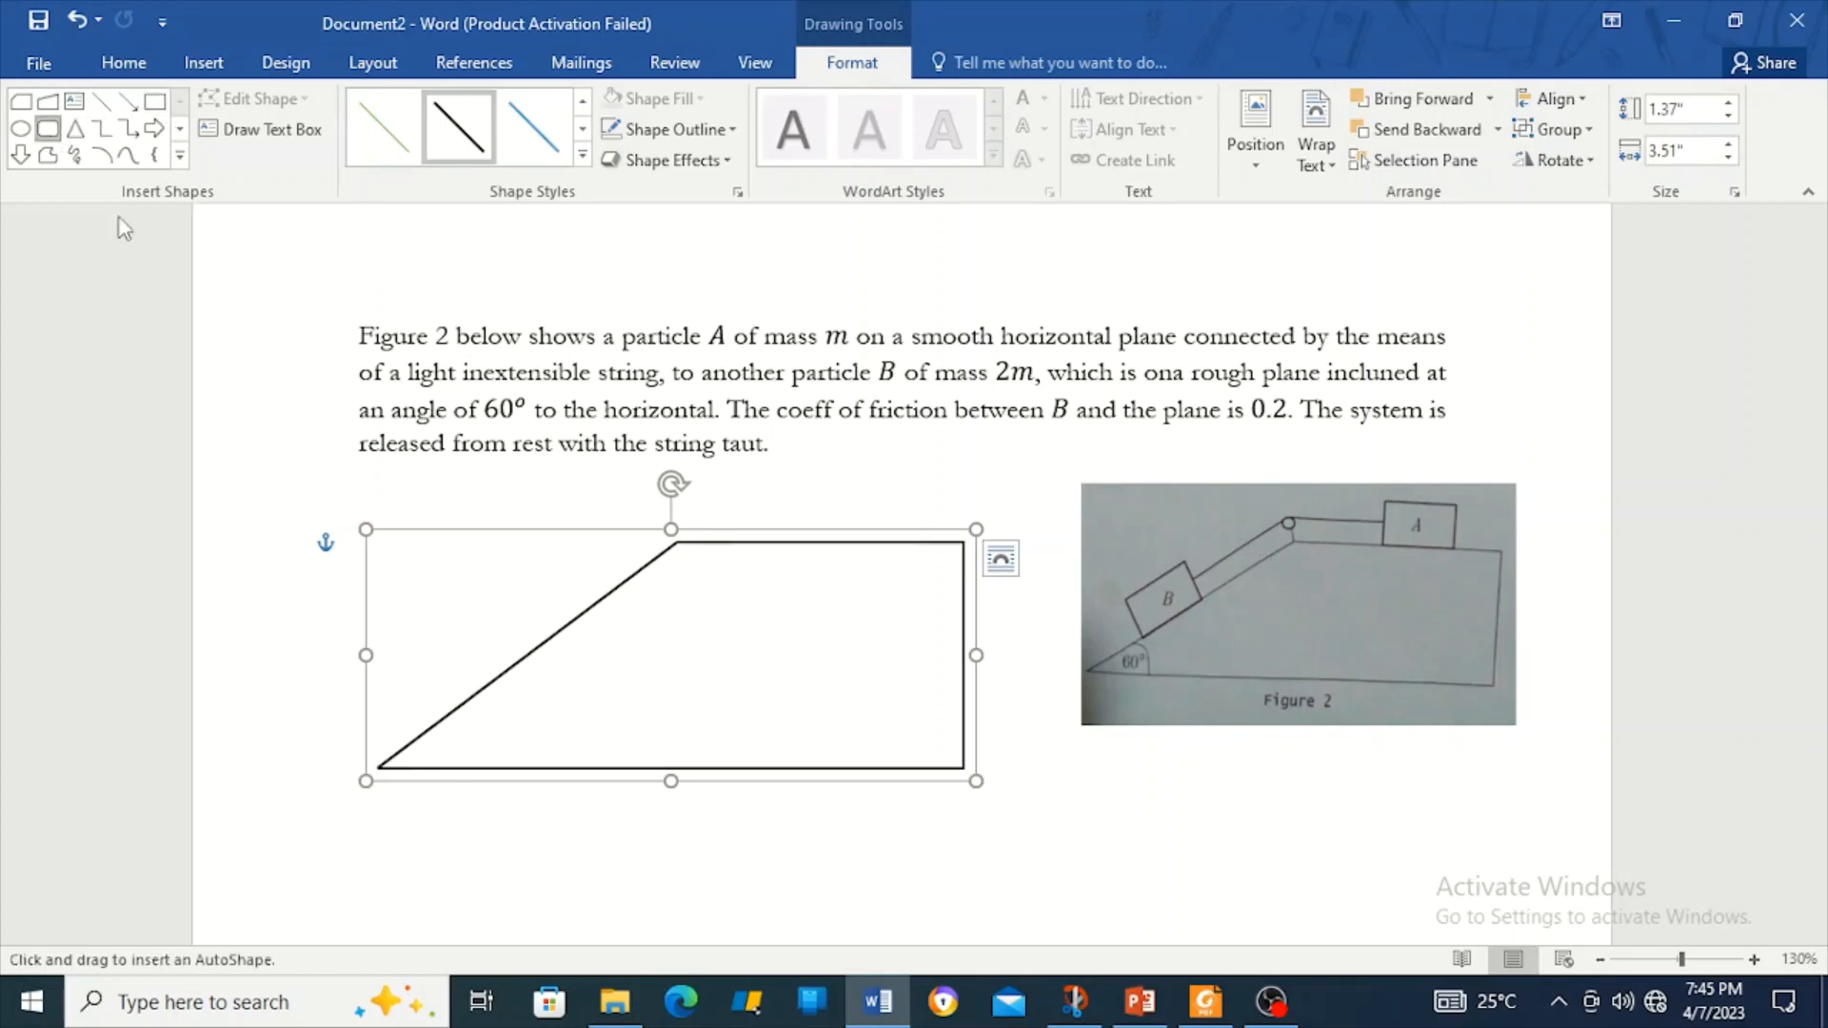
pyautogui.moveTo(430, 577); pyautogui.dragTo(494, 514)
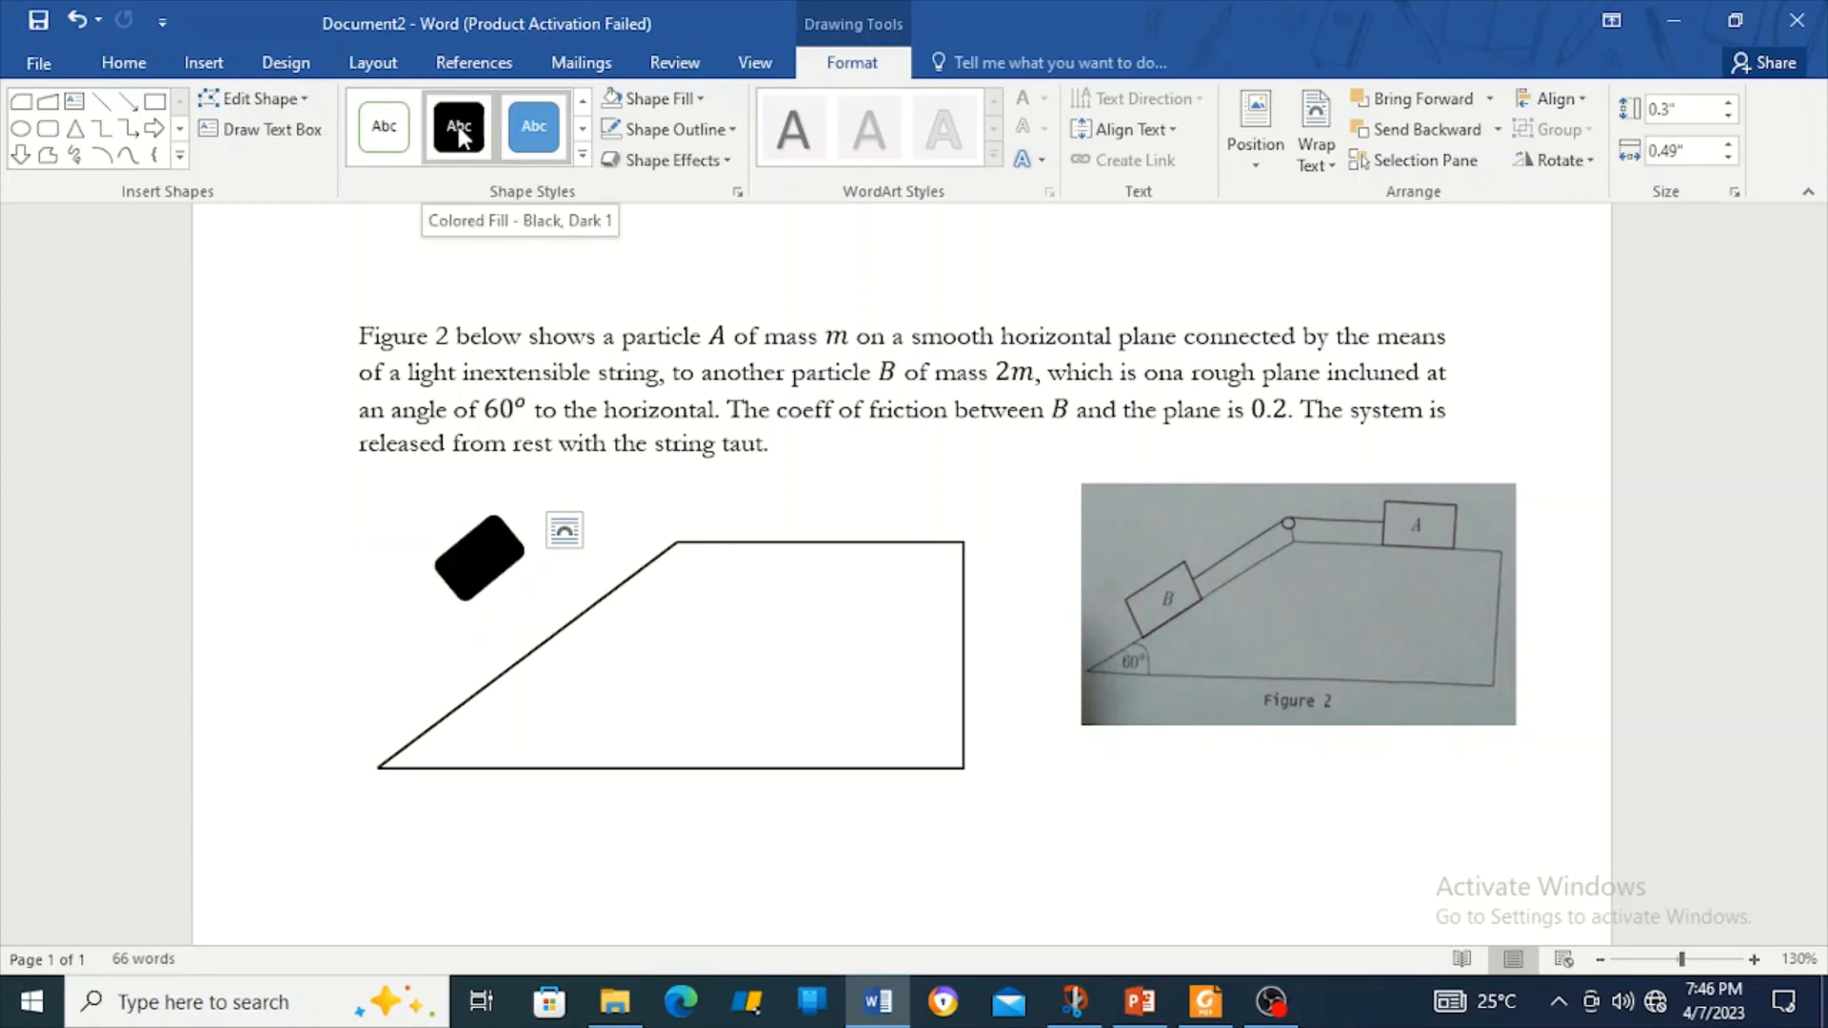
# Give block B a black outline with no fill and drag it onto the sloping face.
pyautogui.click(582, 156)
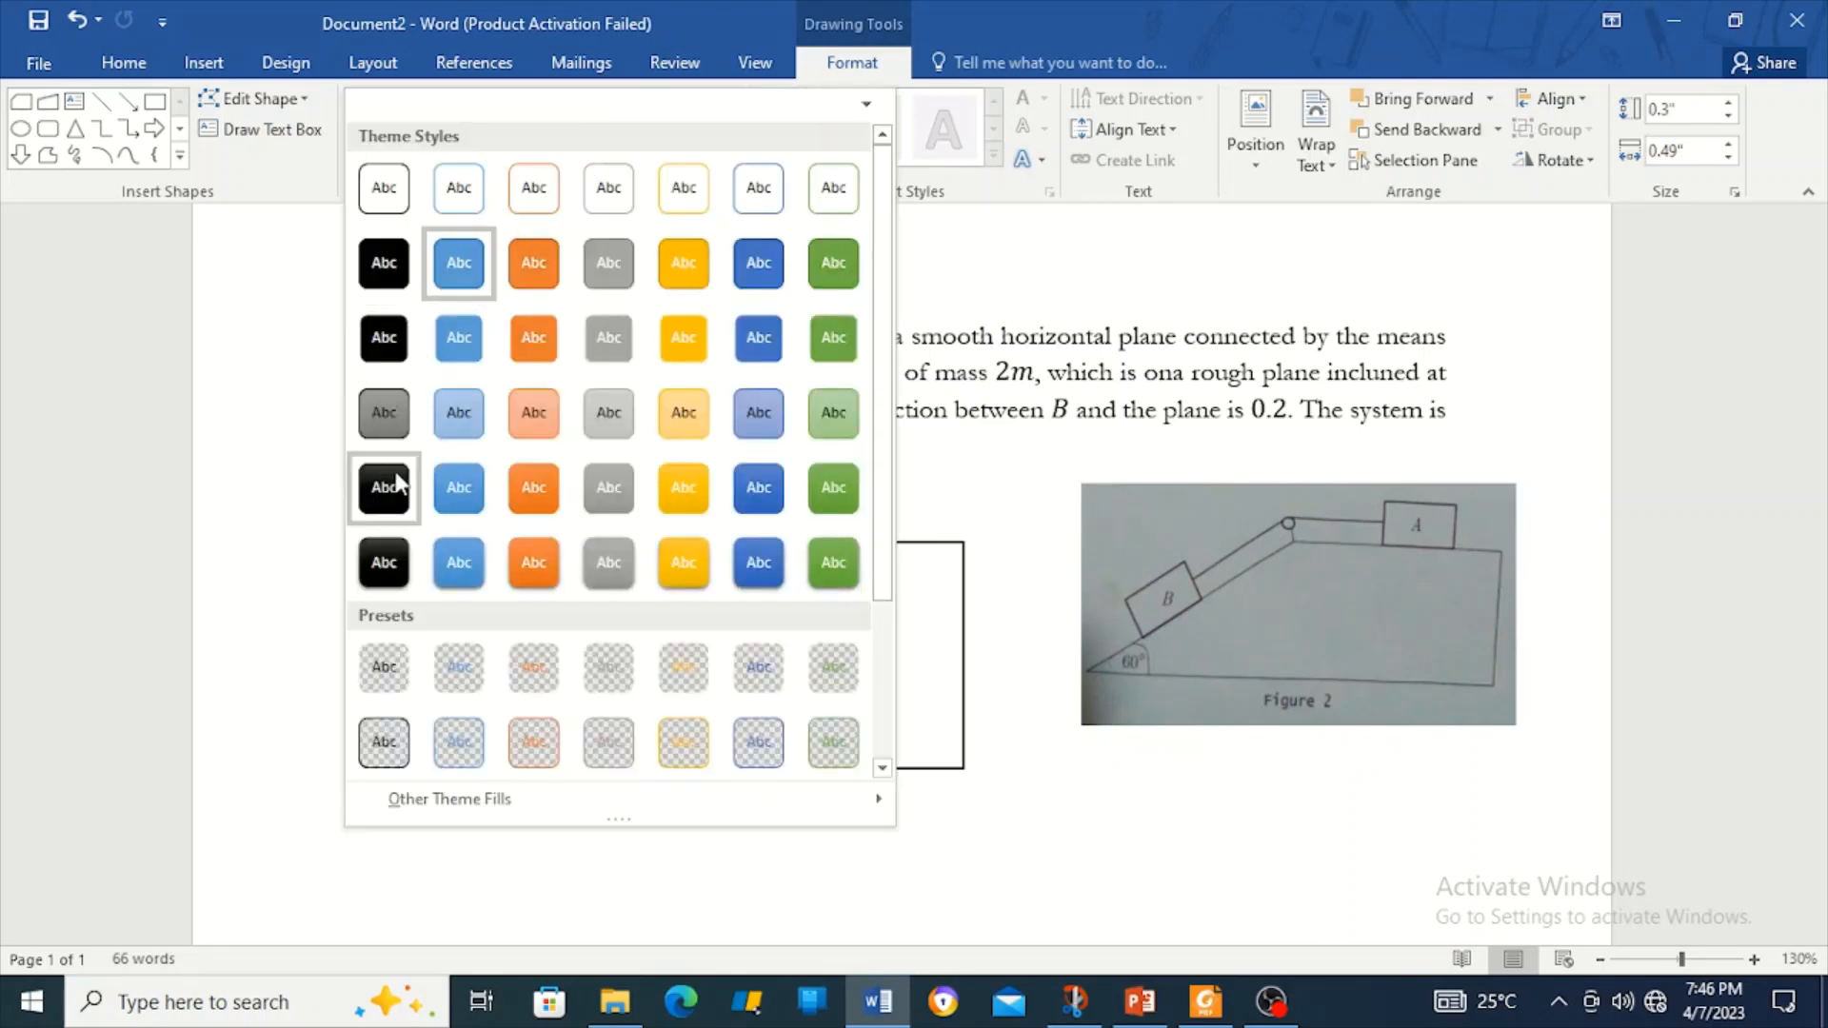
pyautogui.click(231, 416)
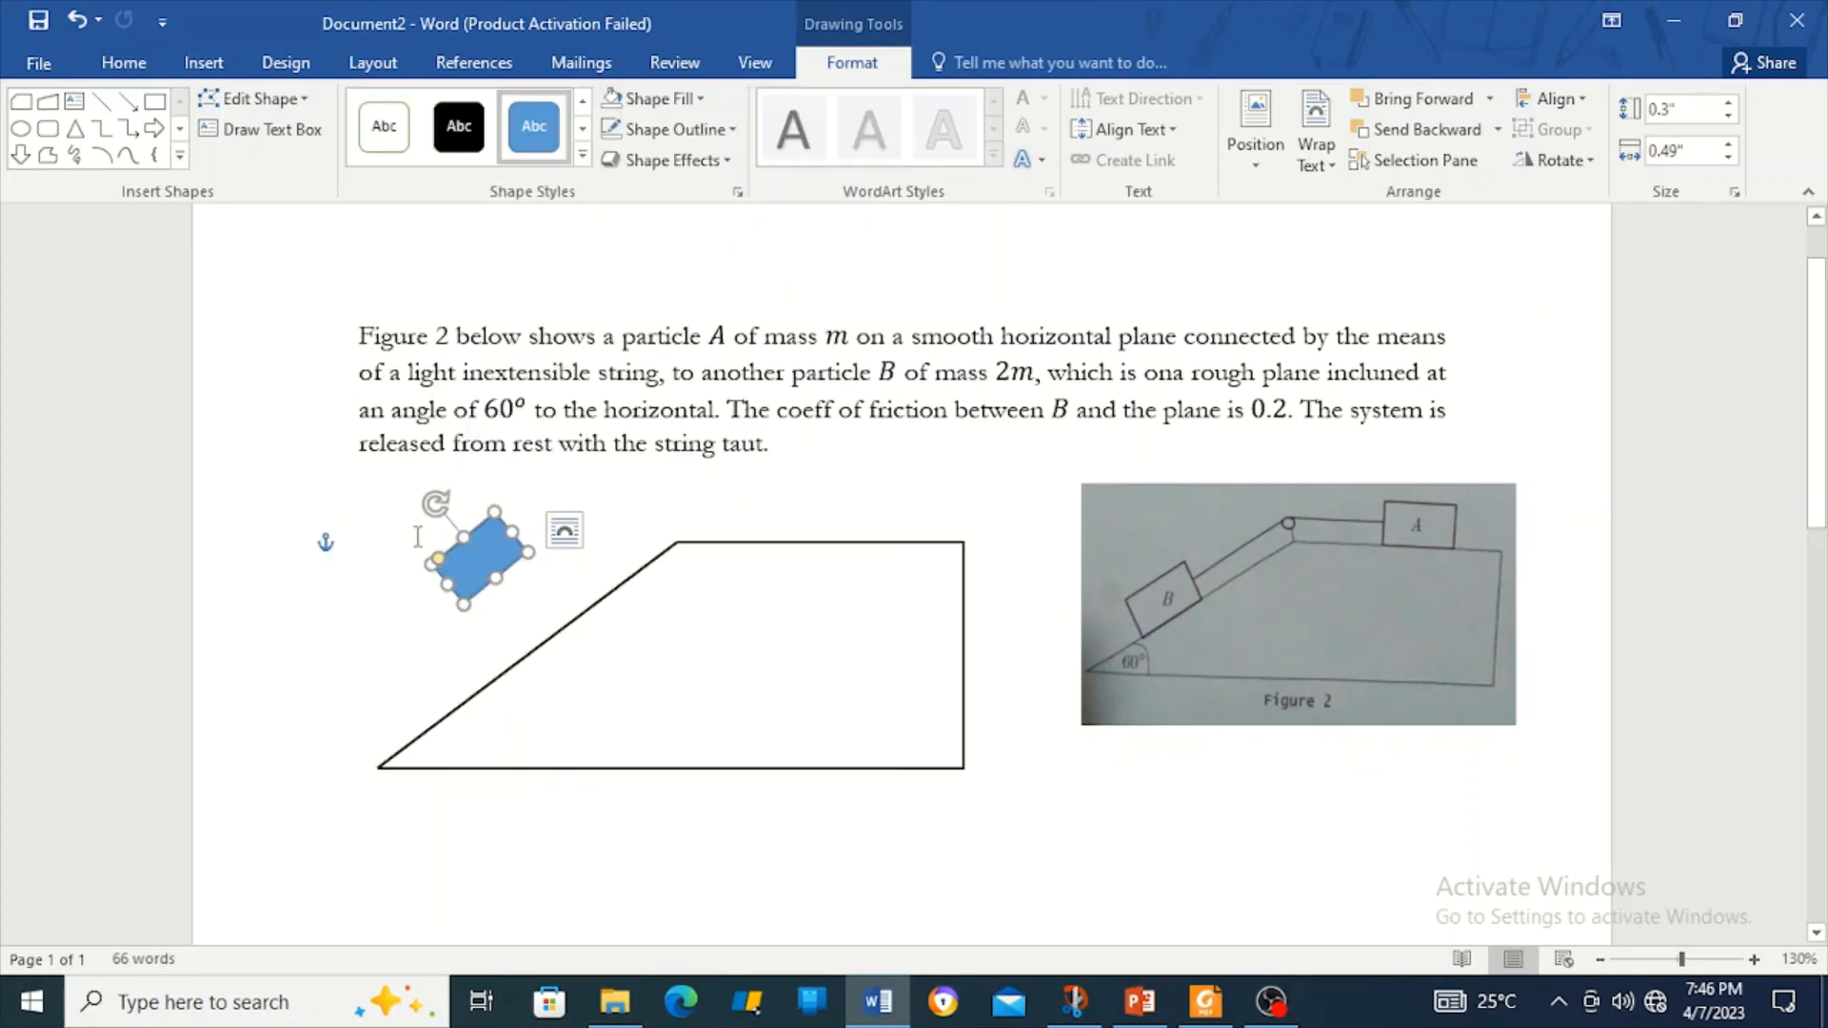
pyautogui.click(731, 129)
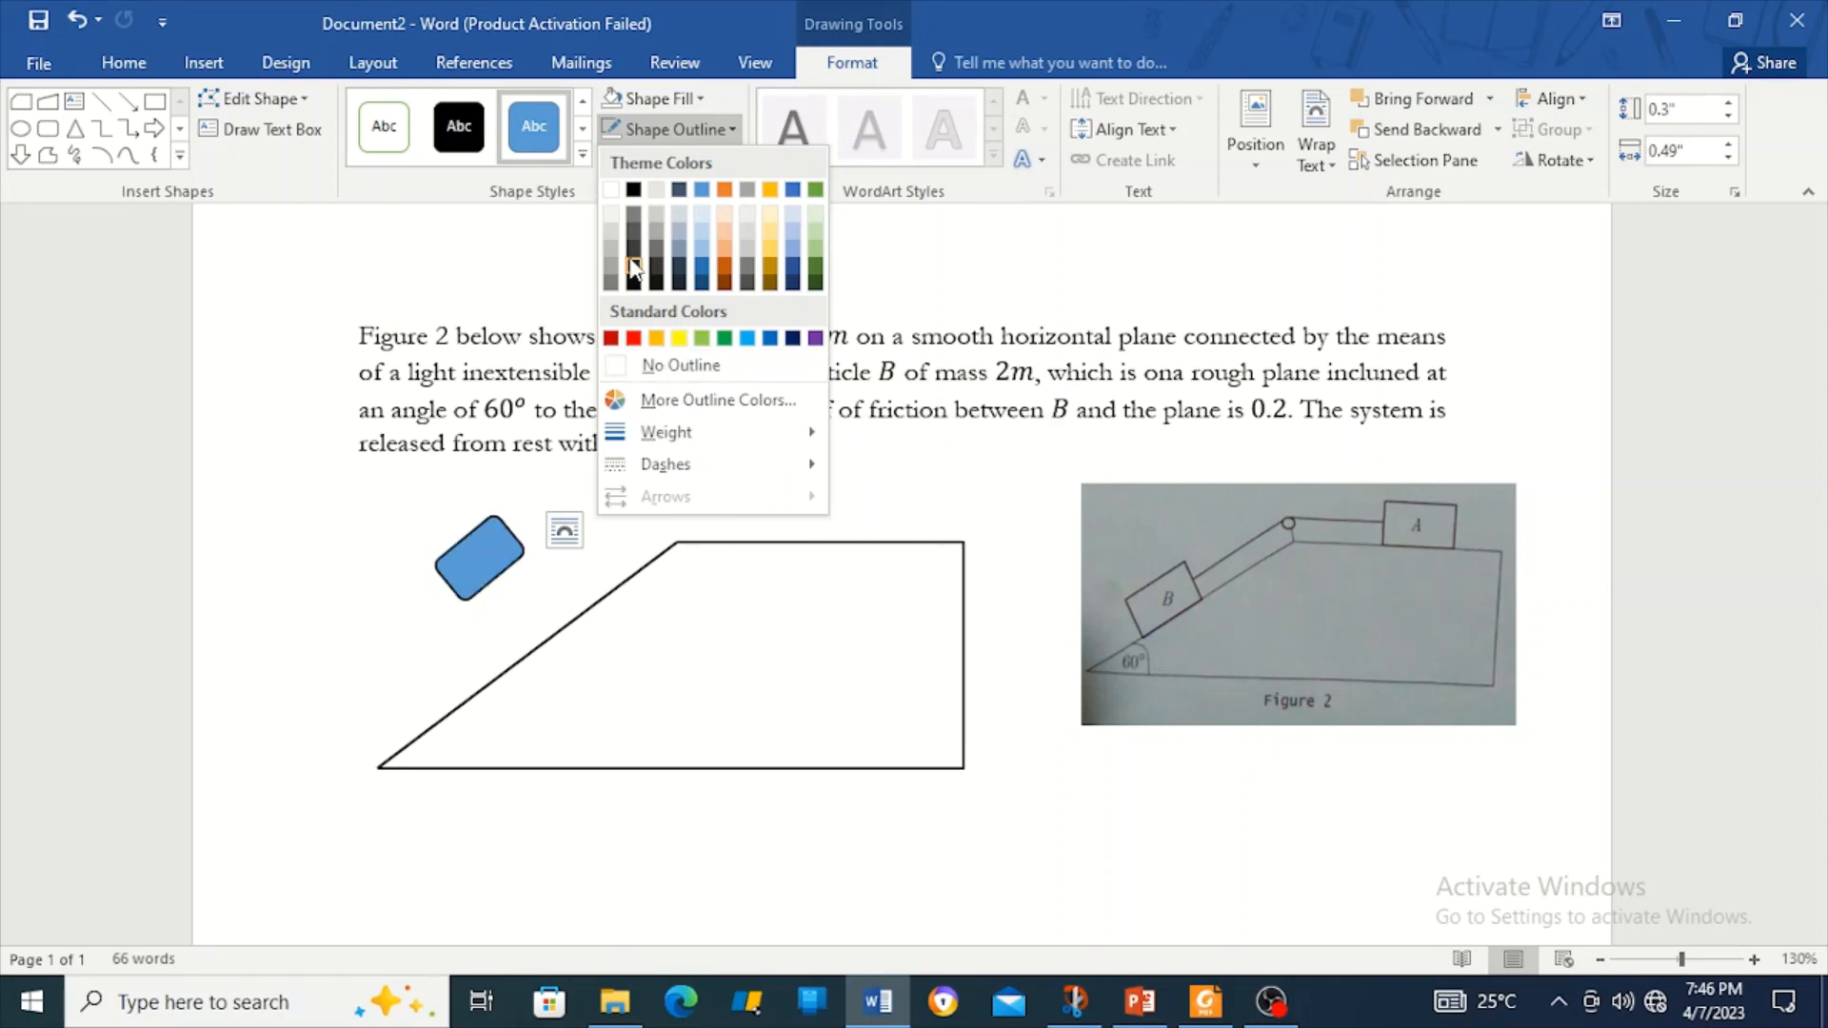
pyautogui.click(634, 190)
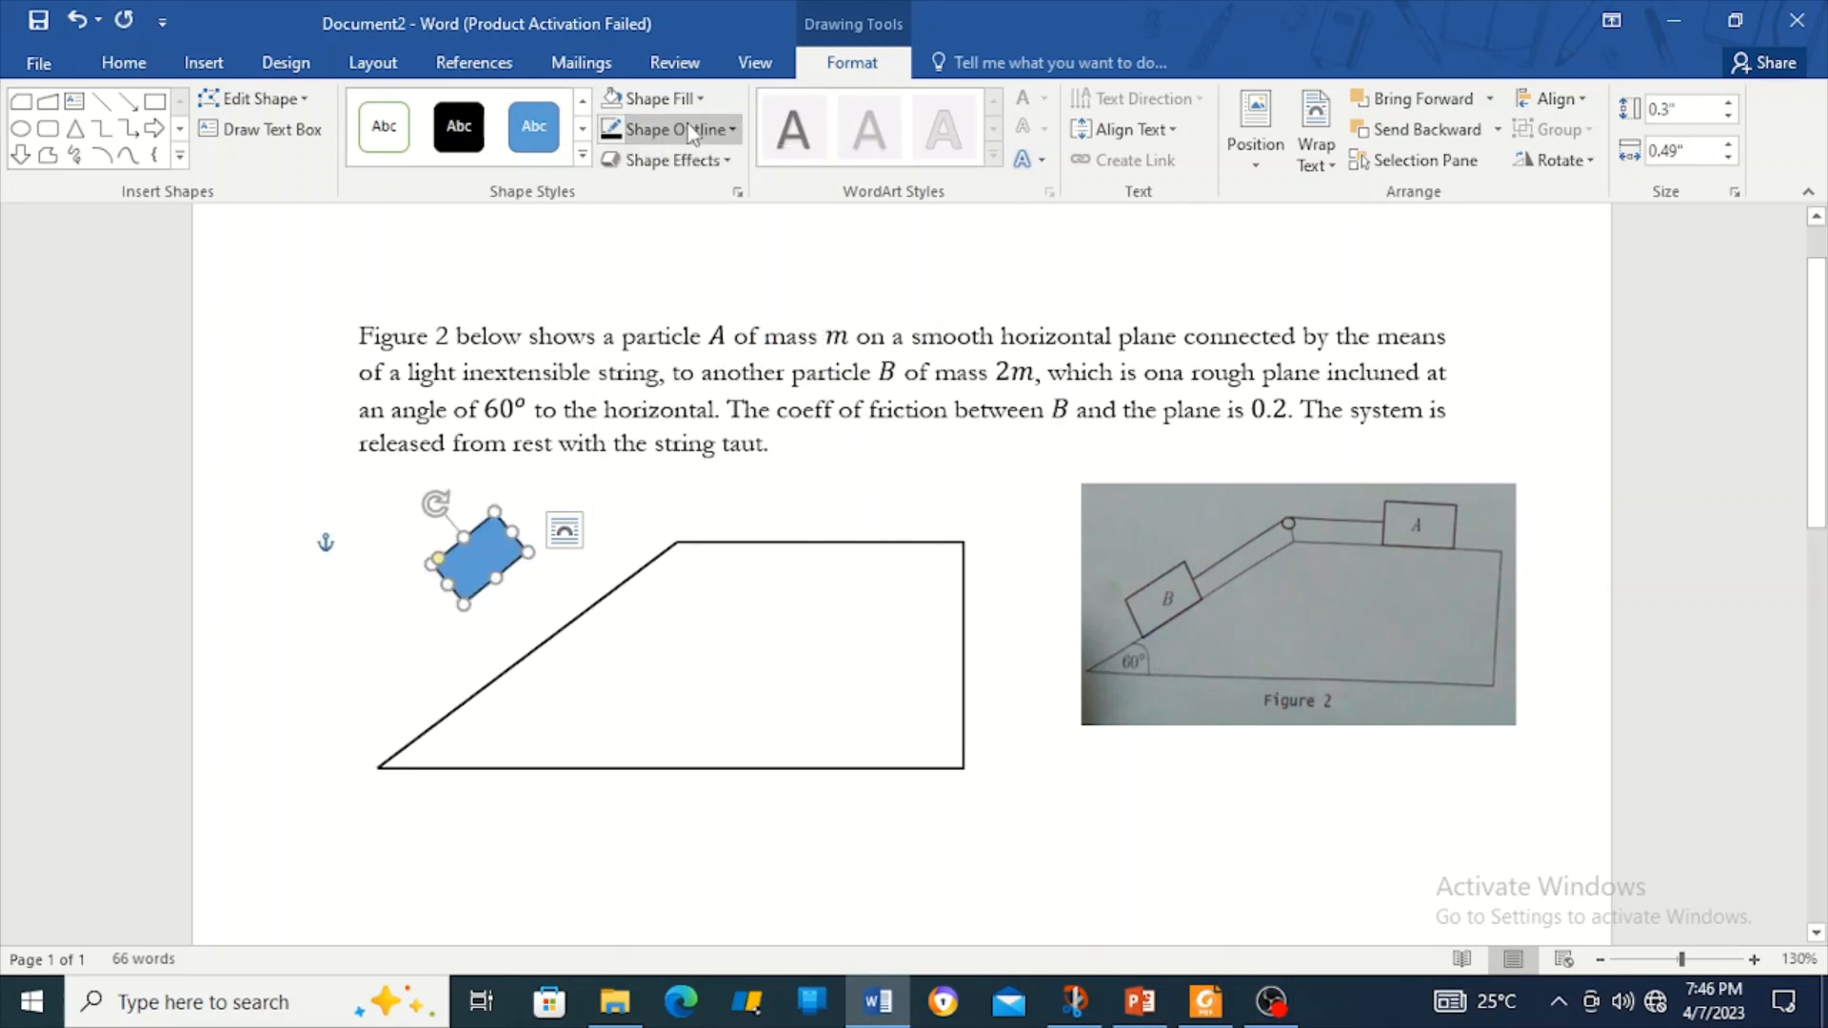
pyautogui.click(657, 98)
pyautogui.click(632, 338)
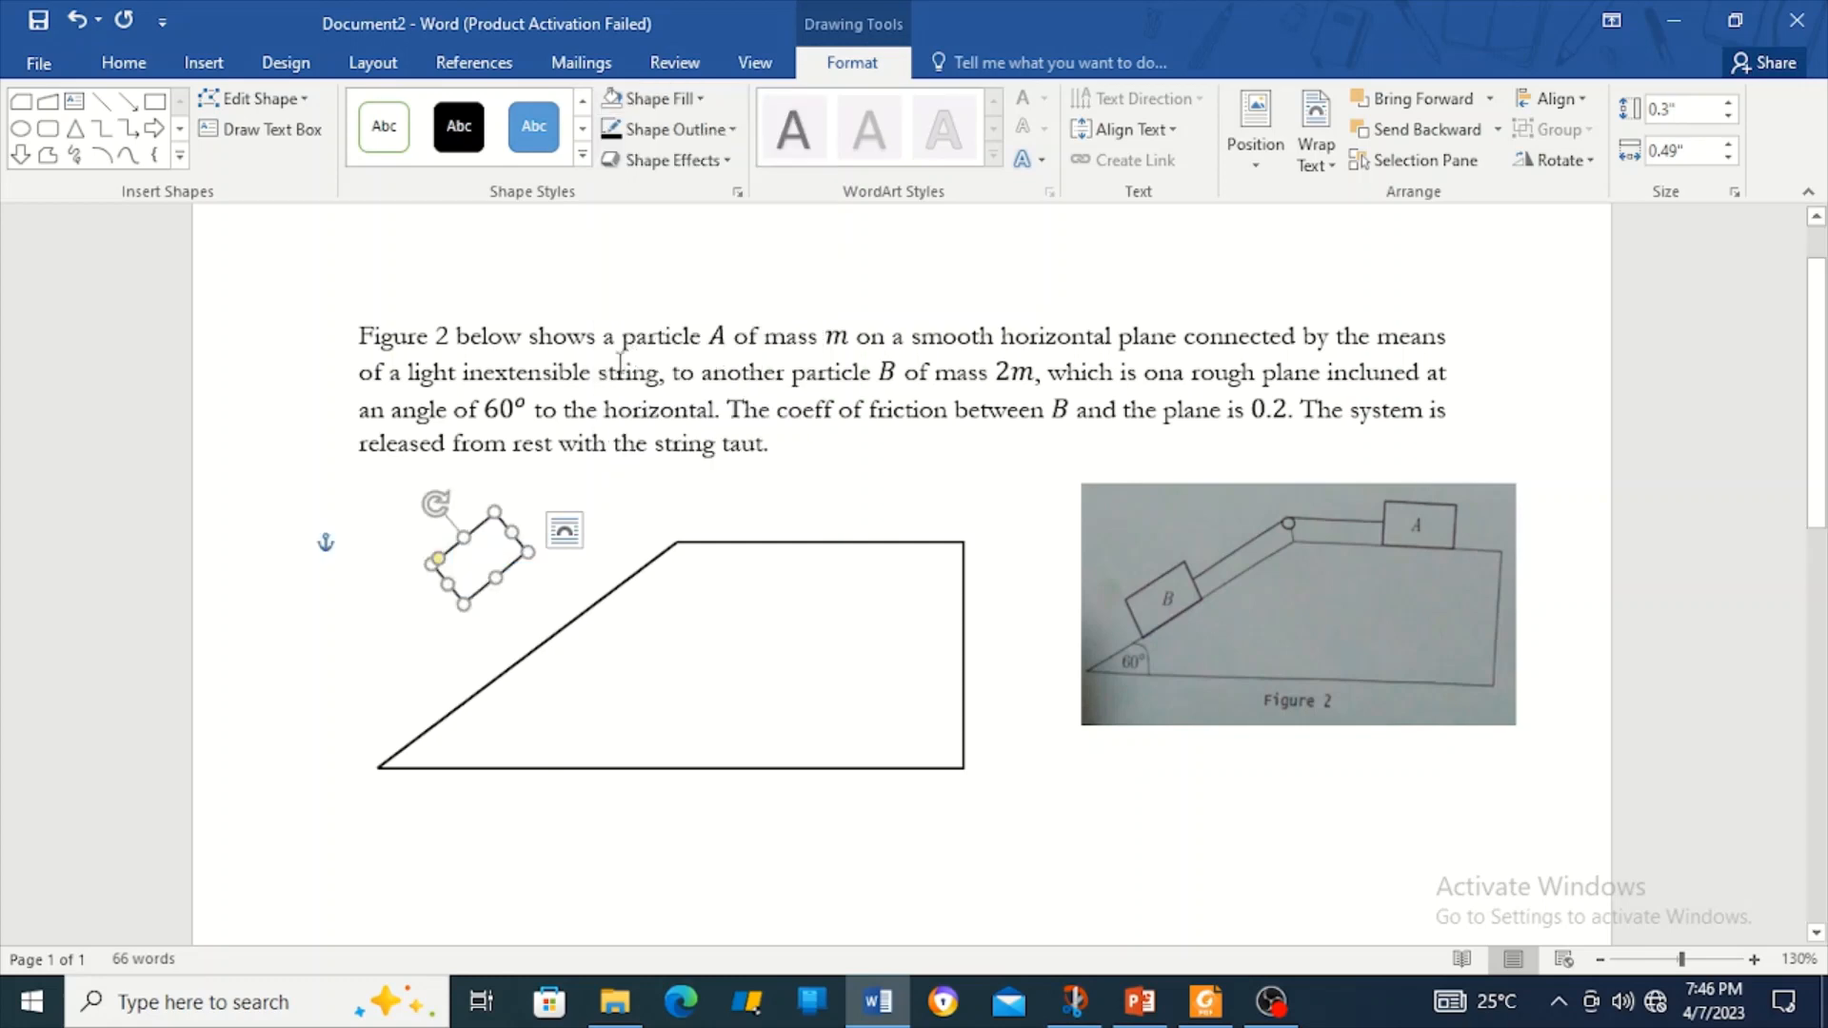
pyautogui.moveTo(514, 569); pyautogui.dragTo(540, 643)
# Rotate block B so it sits flat on the slope.
pyautogui.click(599, 657)
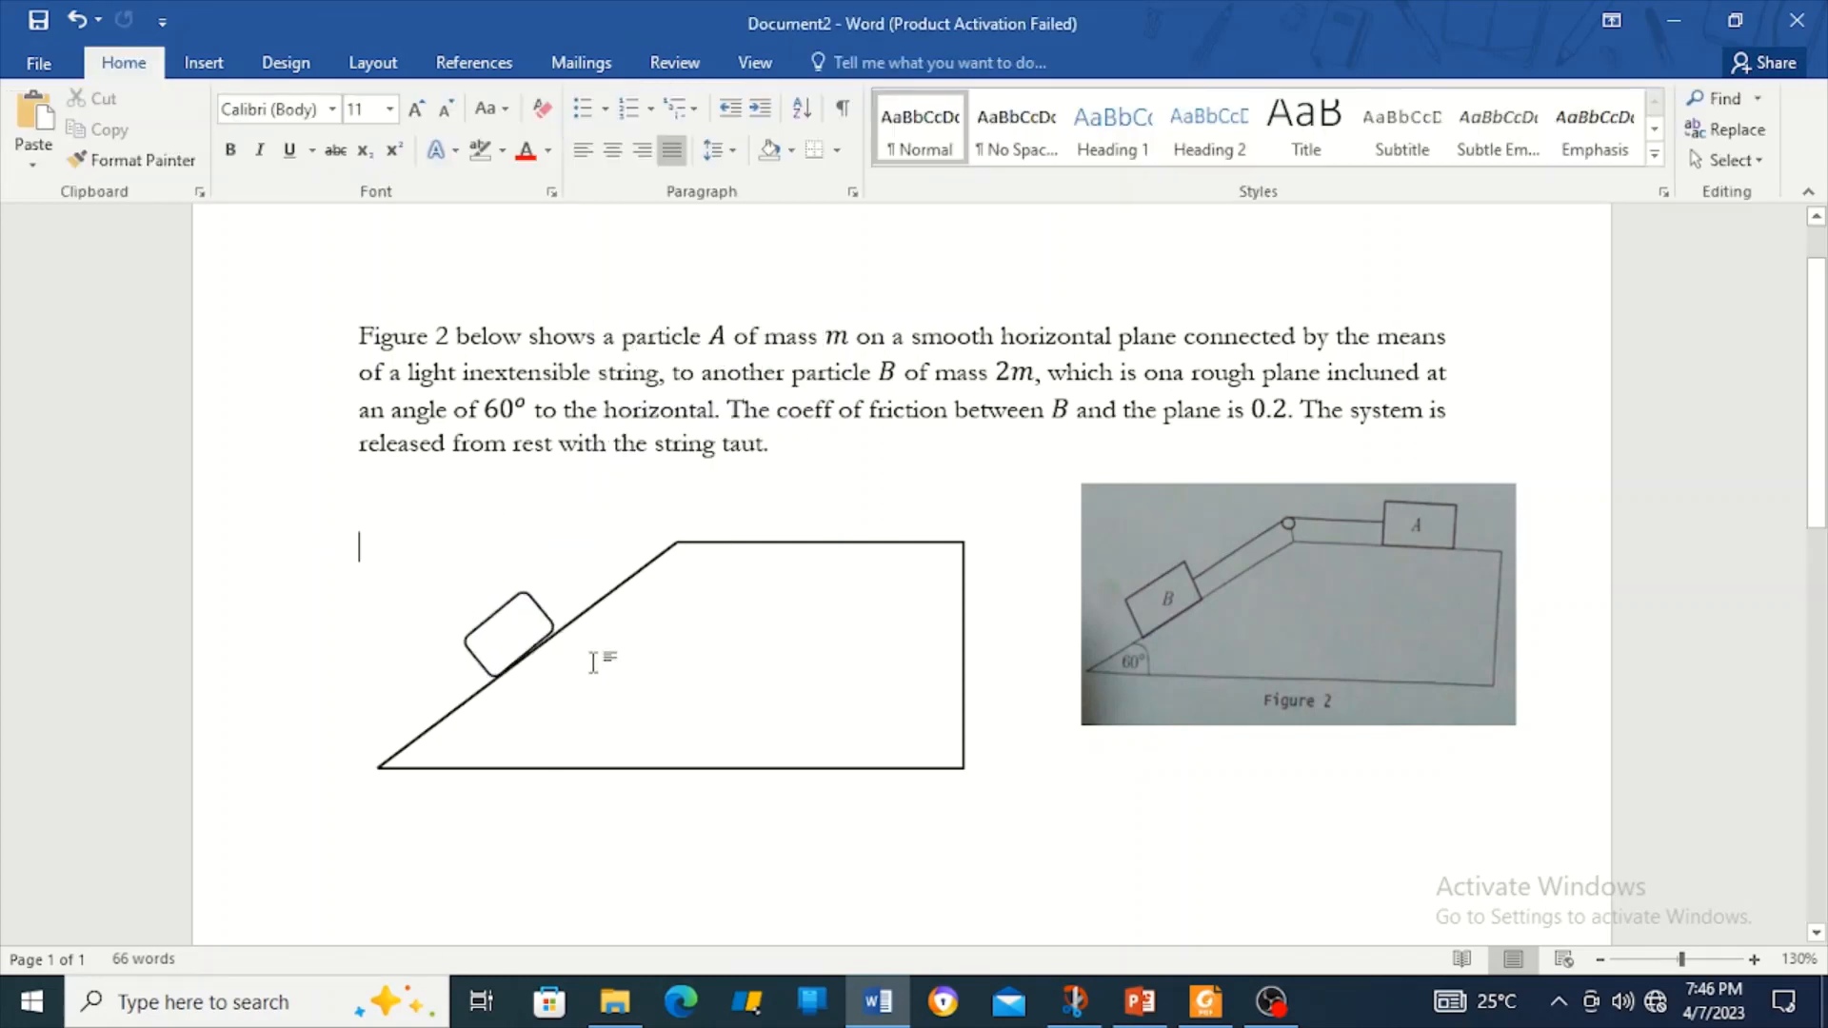
pyautogui.click(543, 613)
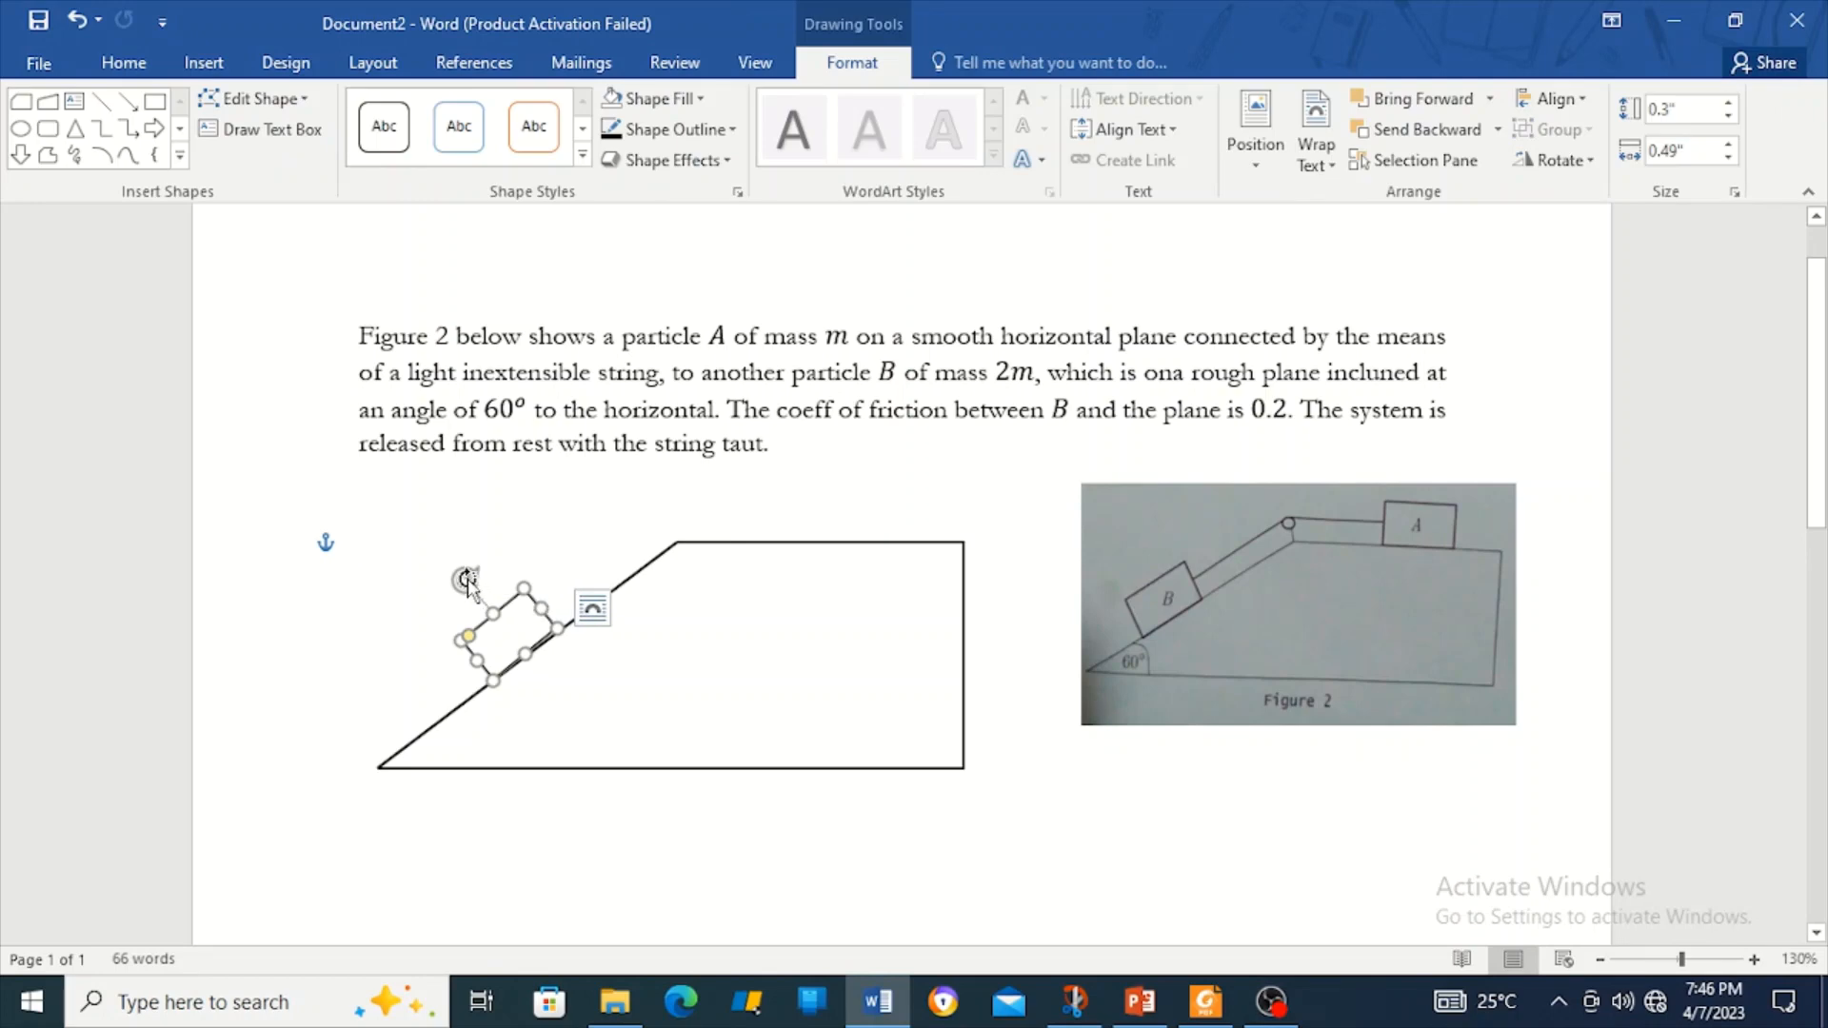
pyautogui.moveTo(471, 576); pyautogui.dragTo(470, 578)
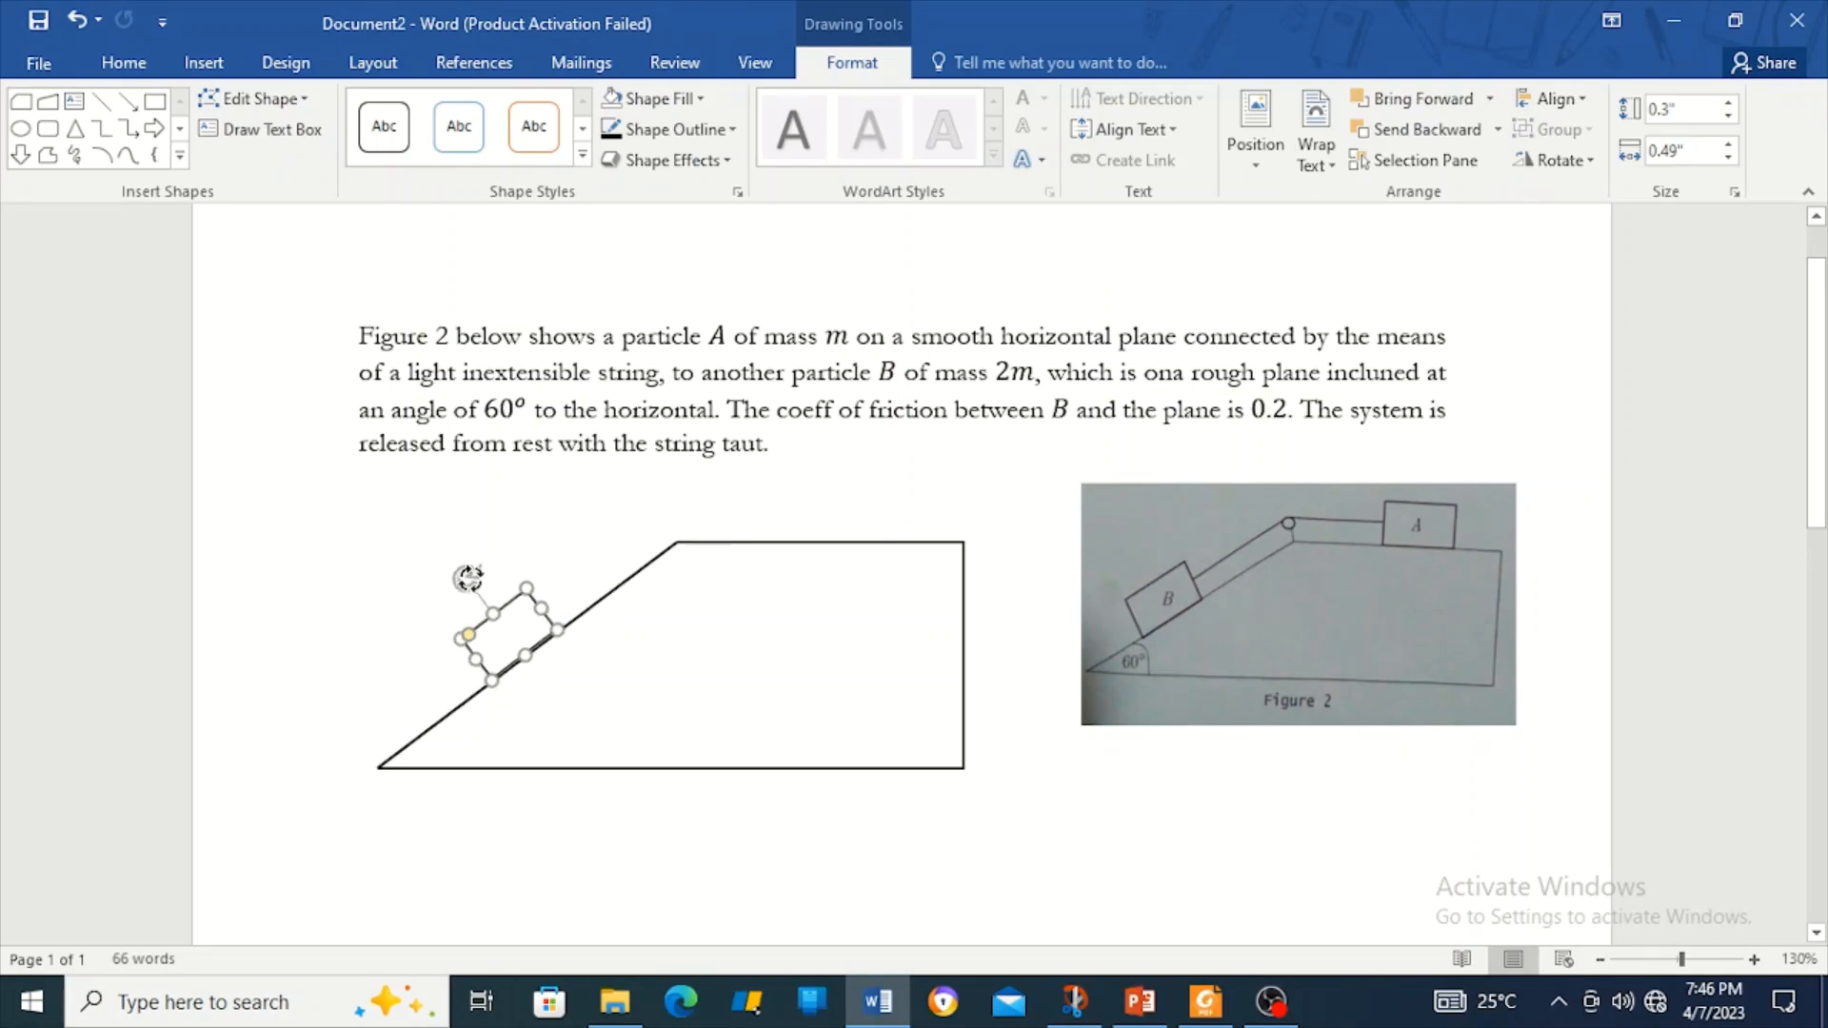
pyautogui.click(640, 726)
pyautogui.click(544, 624)
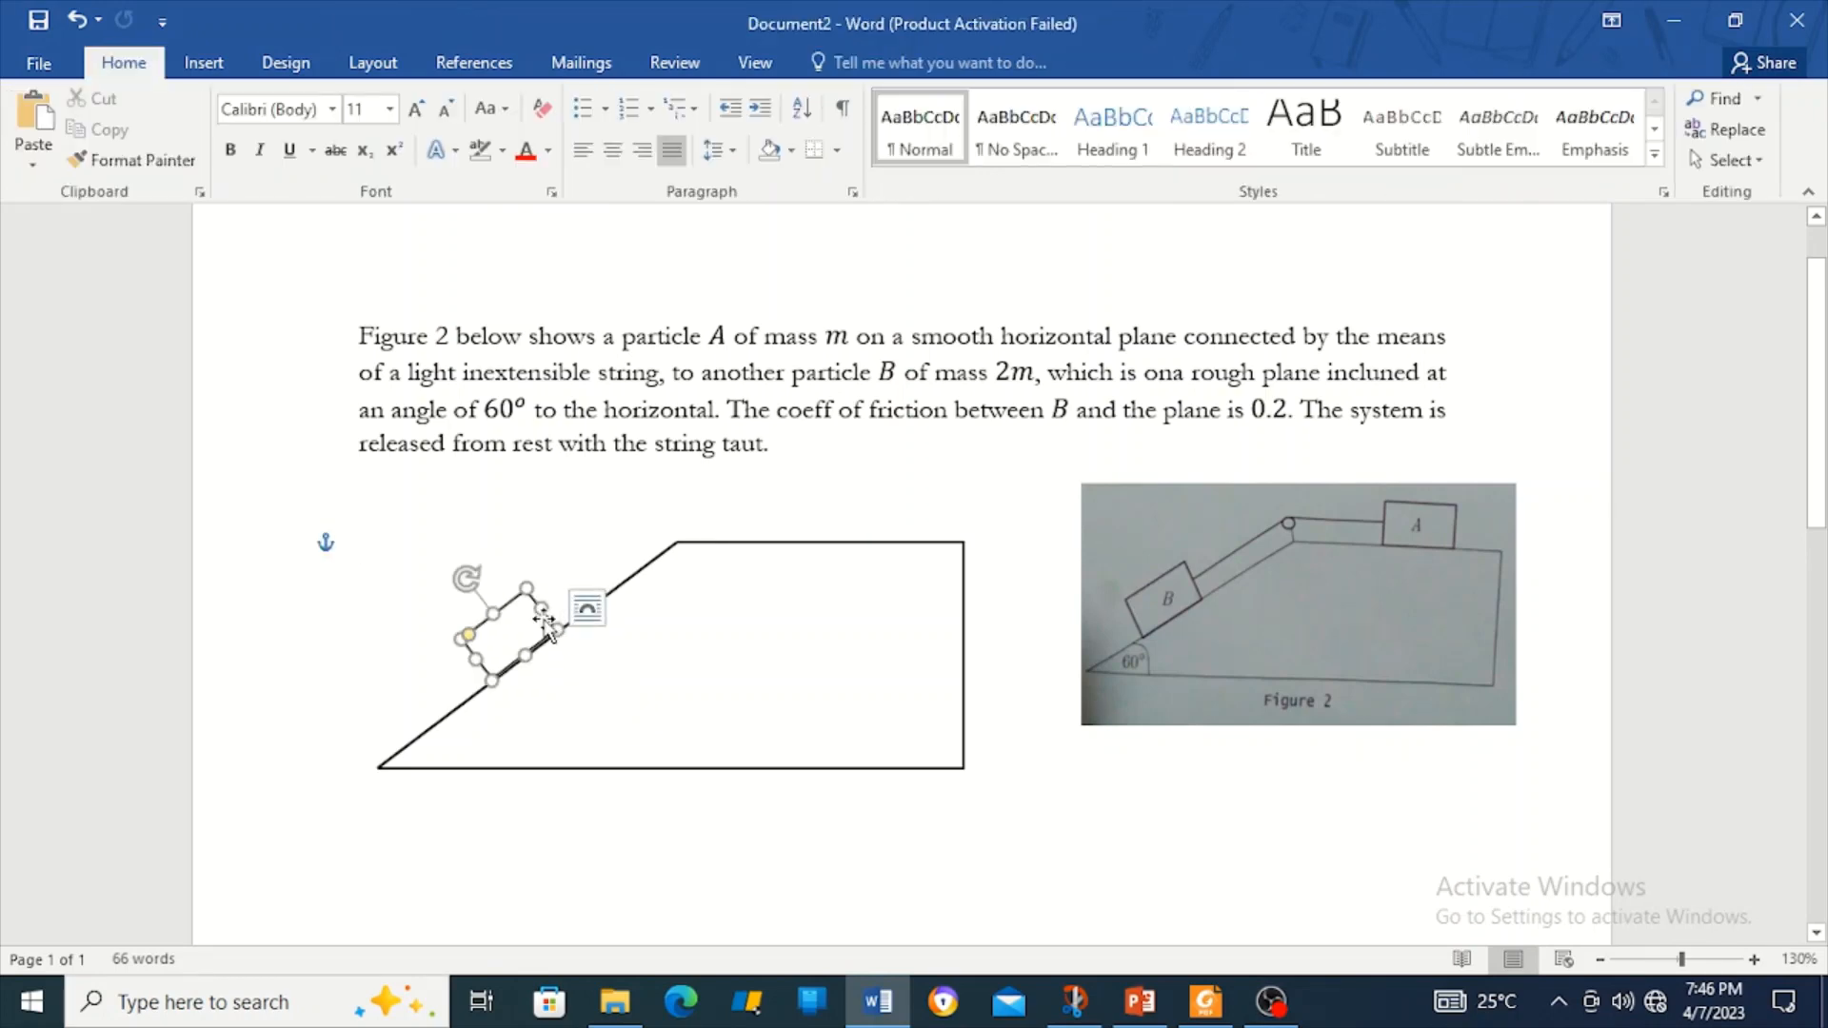
pyautogui.click(730, 684)
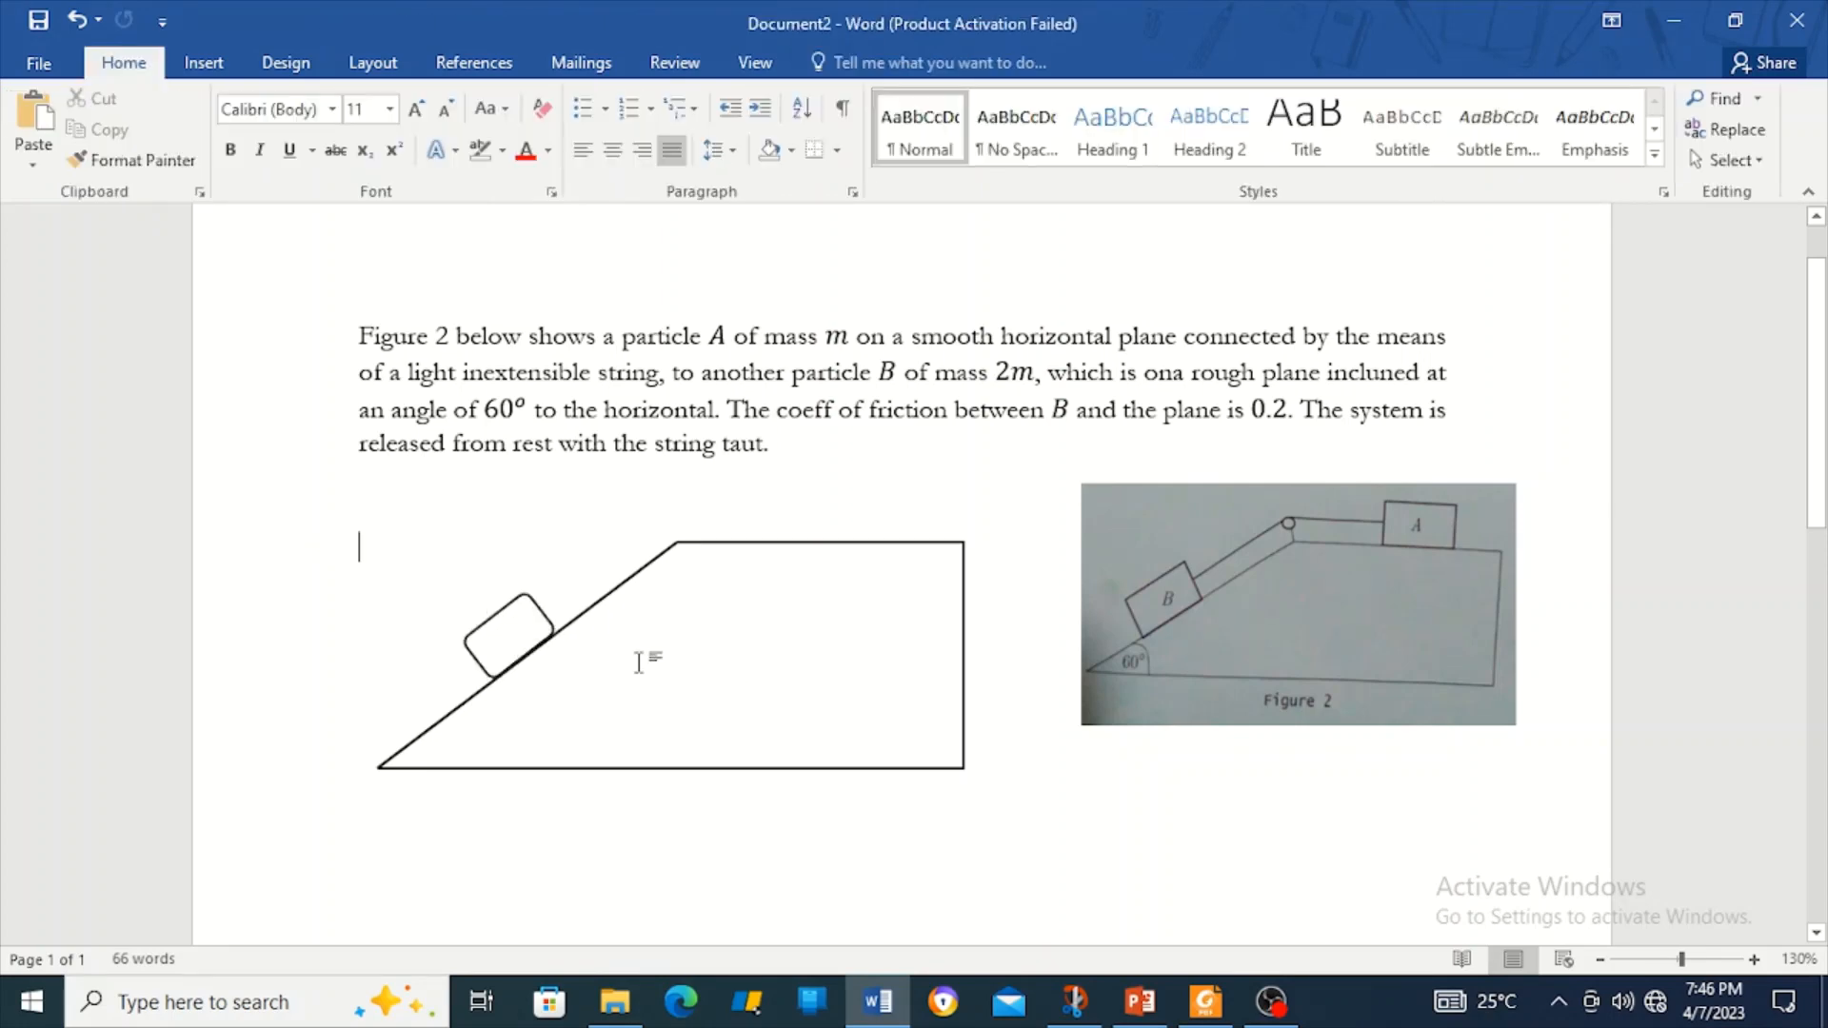
pyautogui.click(539, 623)
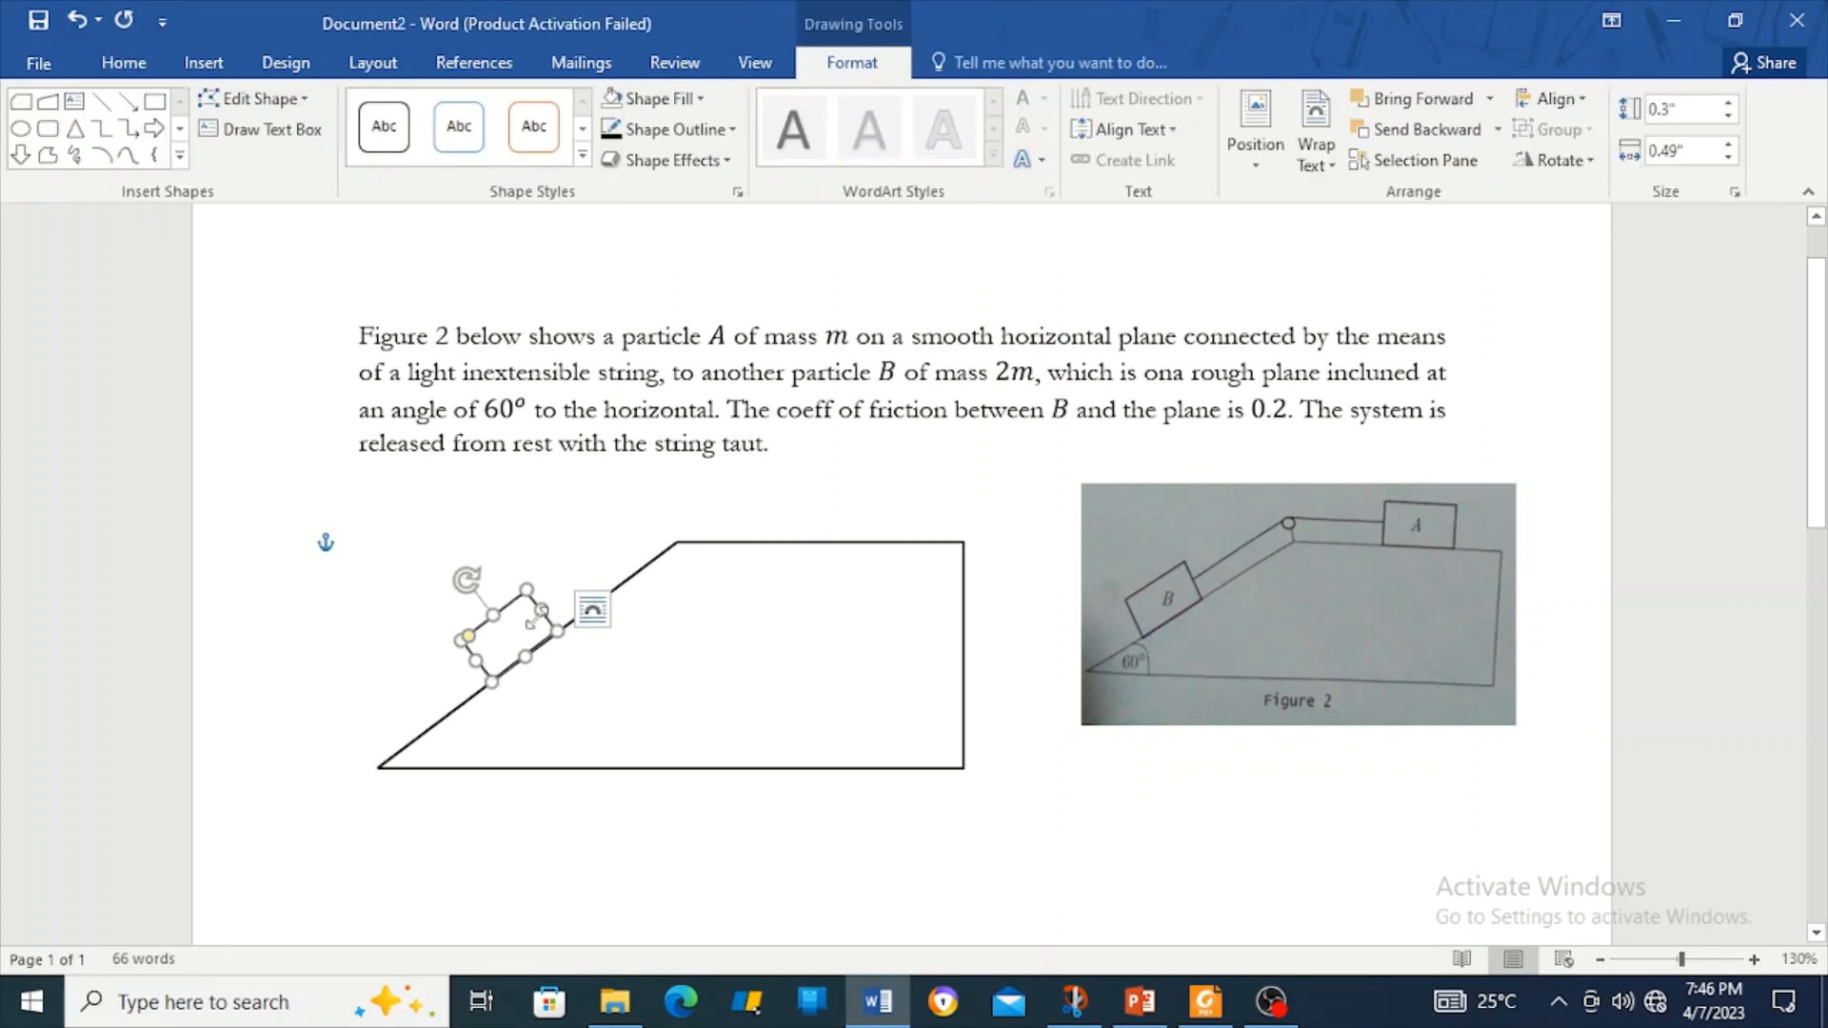
# Group block B with the incline and nudge the diagram up and right.
pyautogui.keyDown('shift'); pyautogui.click(720, 549); pyautogui.keyUp('shift')
pyautogui.rightClick(719, 548)
pyautogui.moveTo(904, 709)
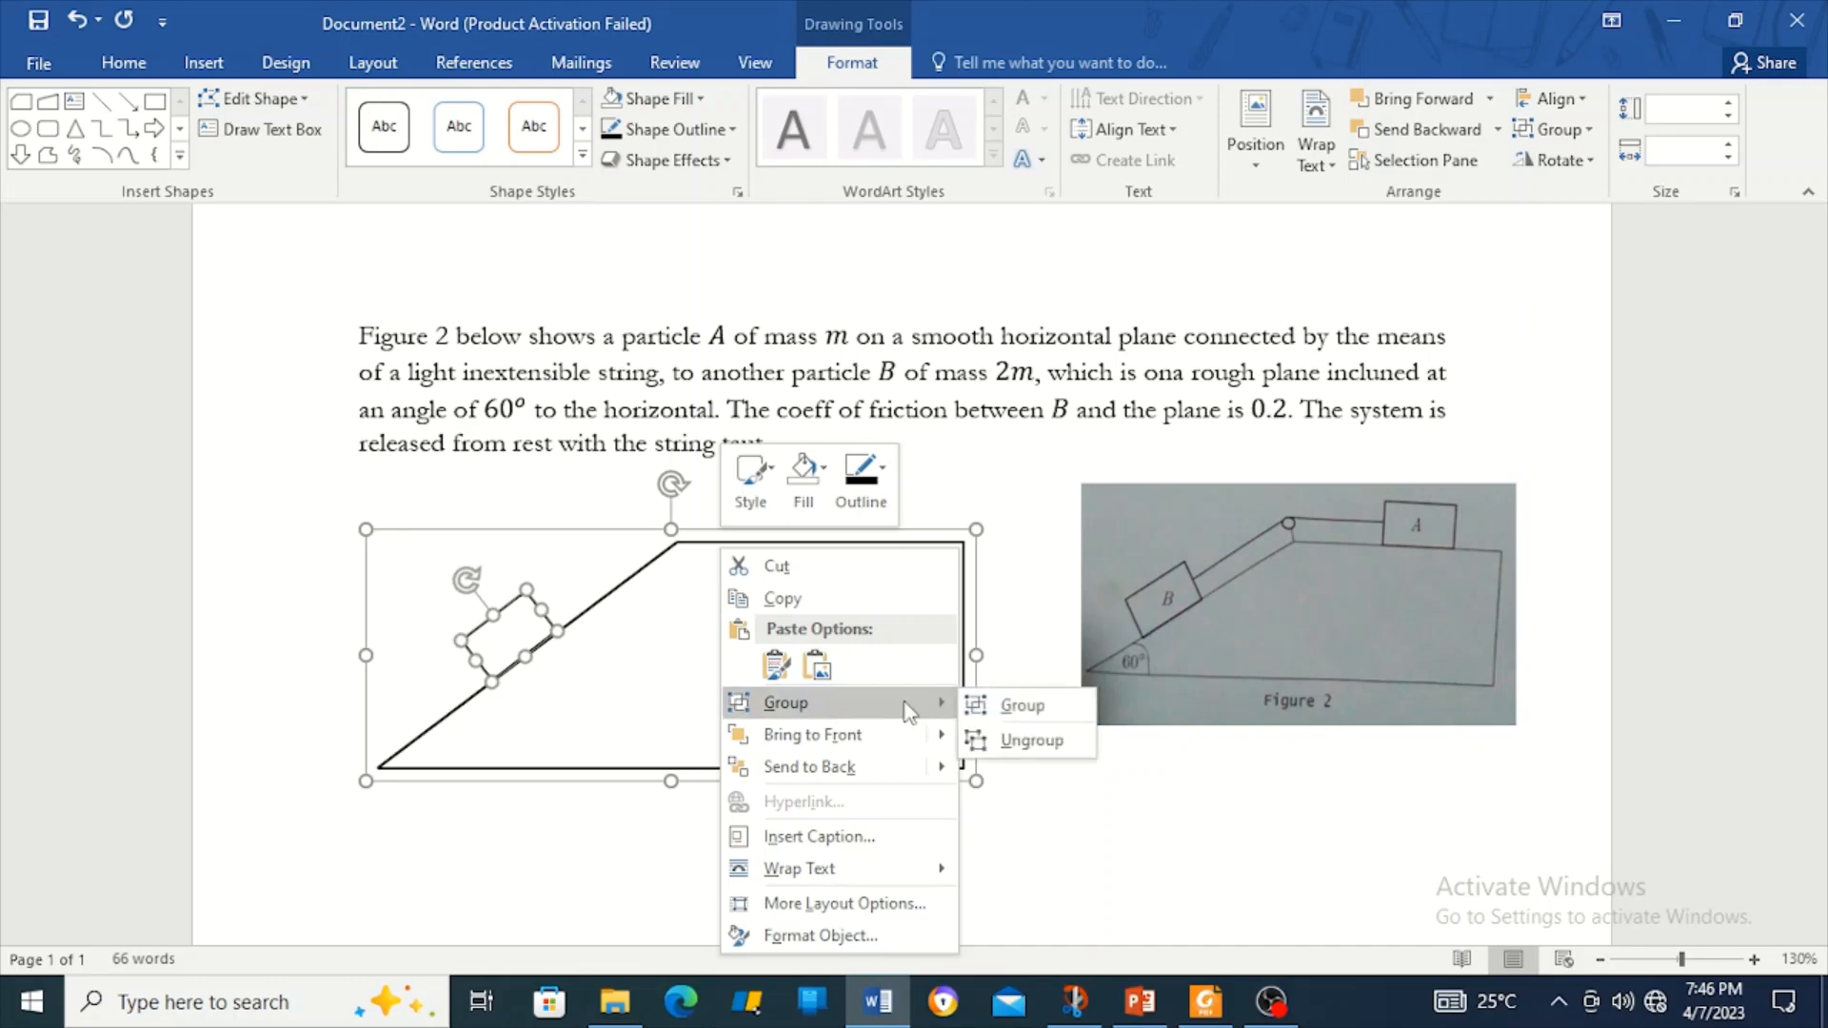
pyautogui.click(1017, 706)
pyautogui.moveTo(979, 638); pyautogui.dragTo(996, 622)
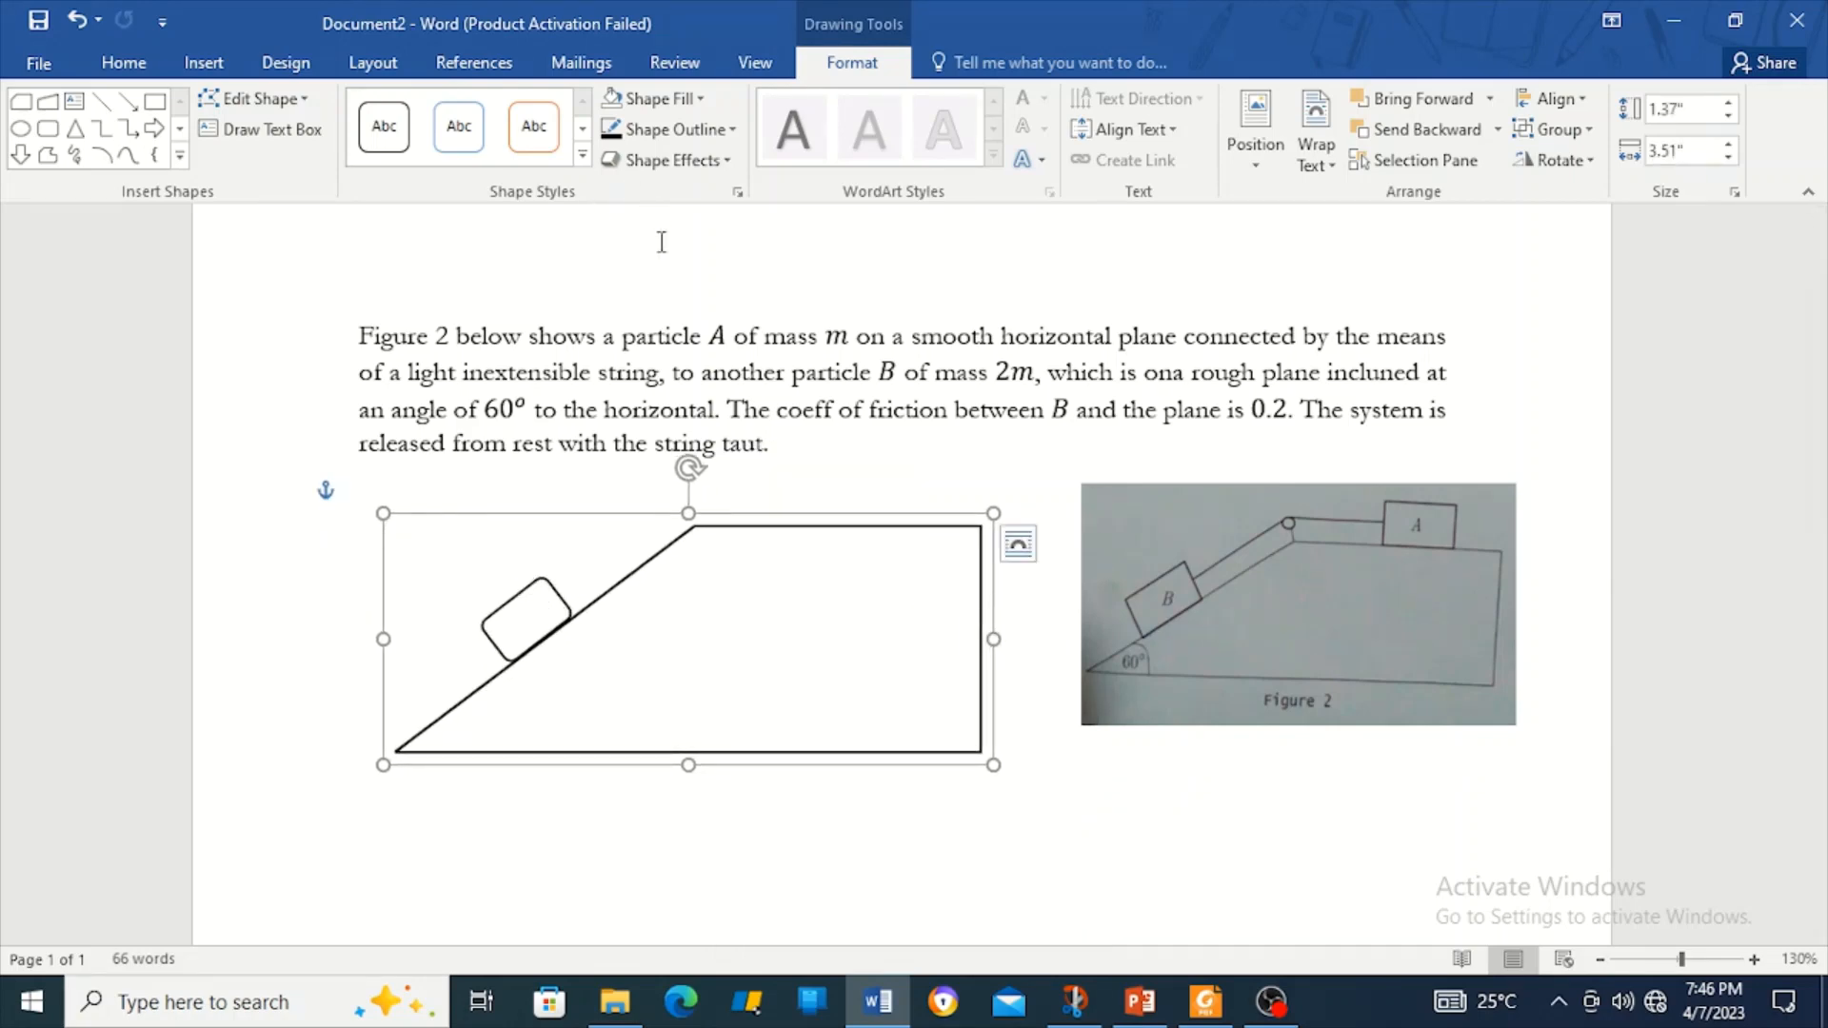
# Paste a copy of block B as particle A and rotate it level.
pyautogui.click(549, 596)
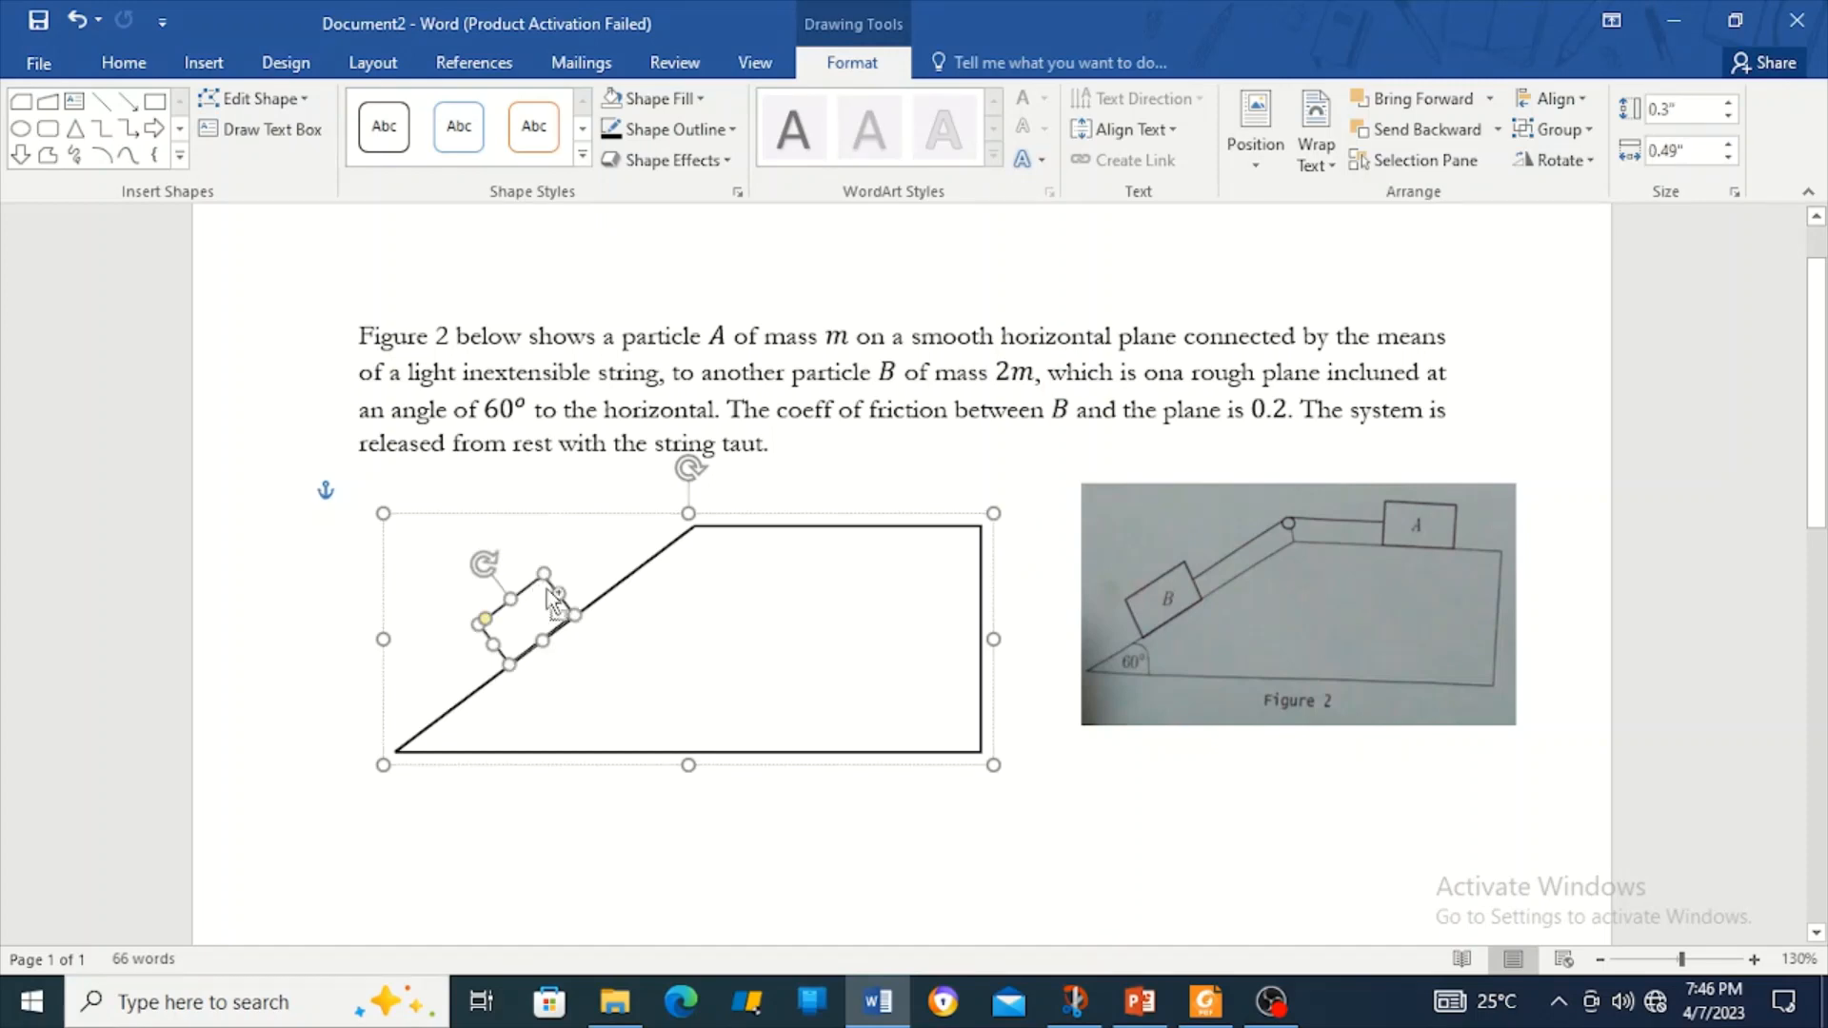
pyautogui.hotkey('ctrl', 'v')
pyautogui.moveTo(396, 496); pyautogui.dragTo(436, 478)
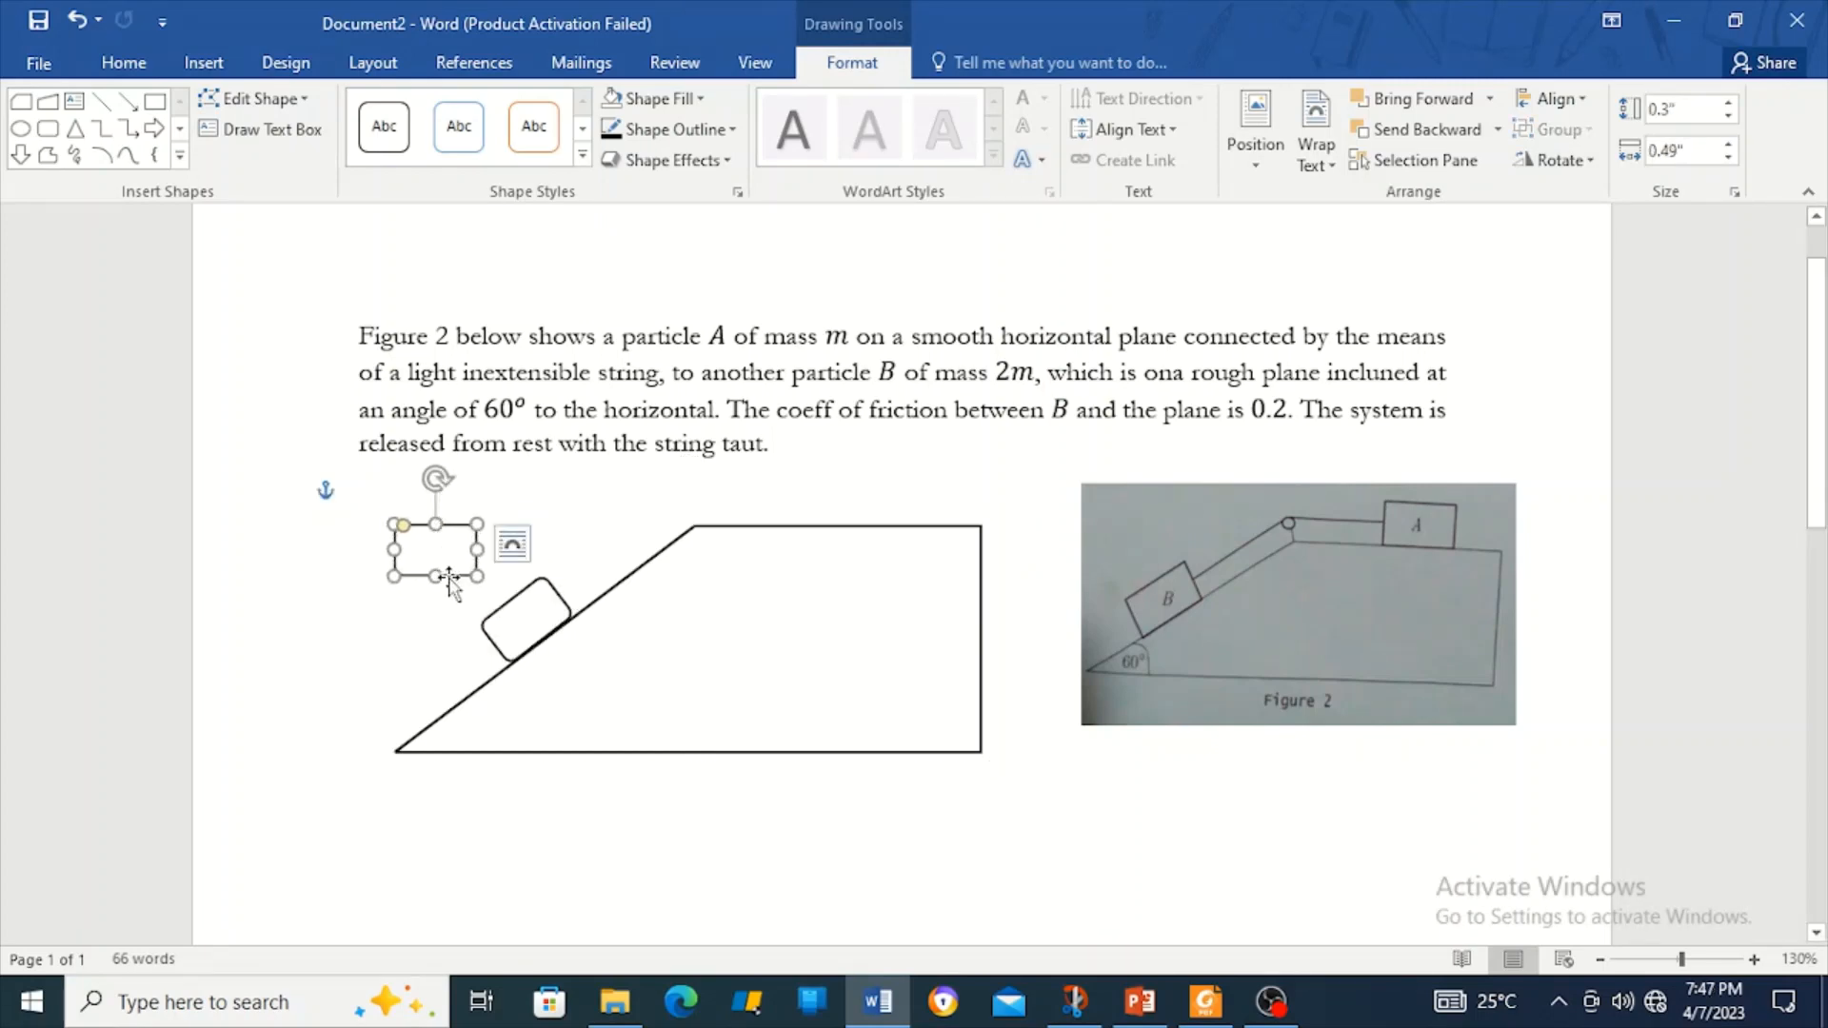
pyautogui.moveTo(449, 582); pyautogui.dragTo(858, 530)
pyautogui.keyDown('shift'); pyautogui.click(737, 526); pyautogui.keyUp('shift')
pyautogui.rightClick(739, 526)
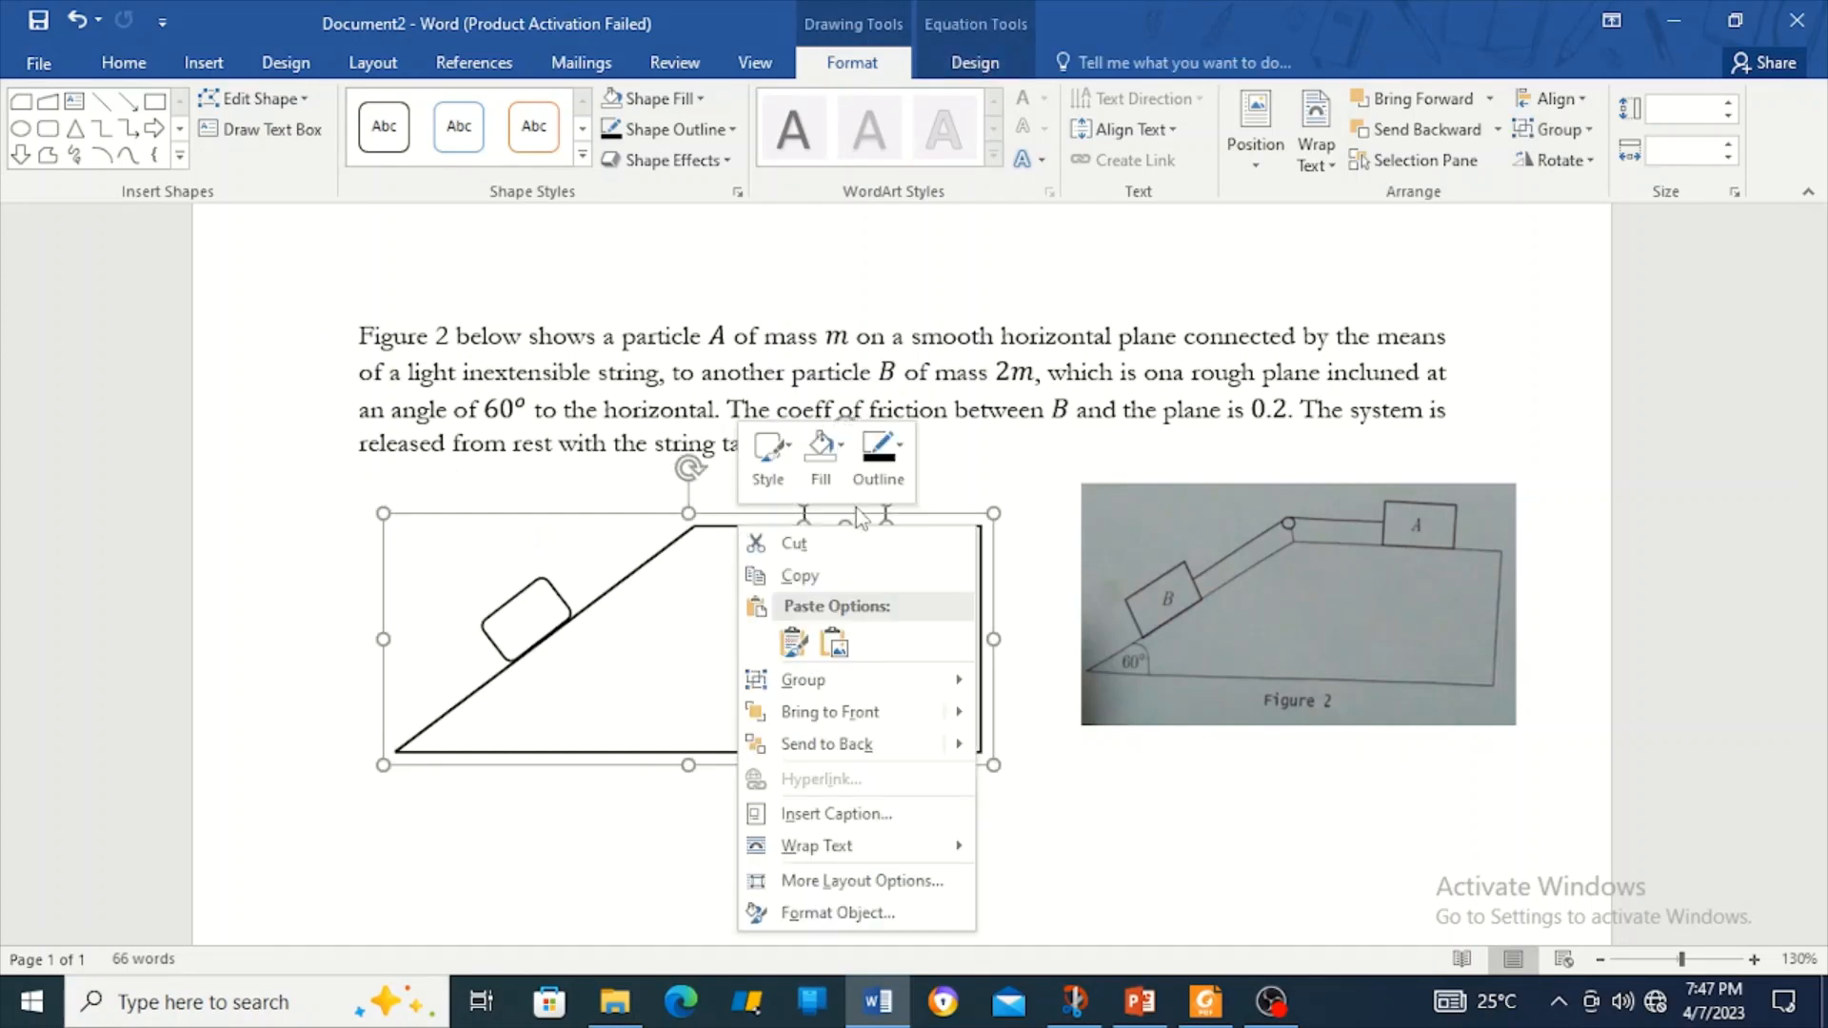
pyautogui.click(1024, 683)
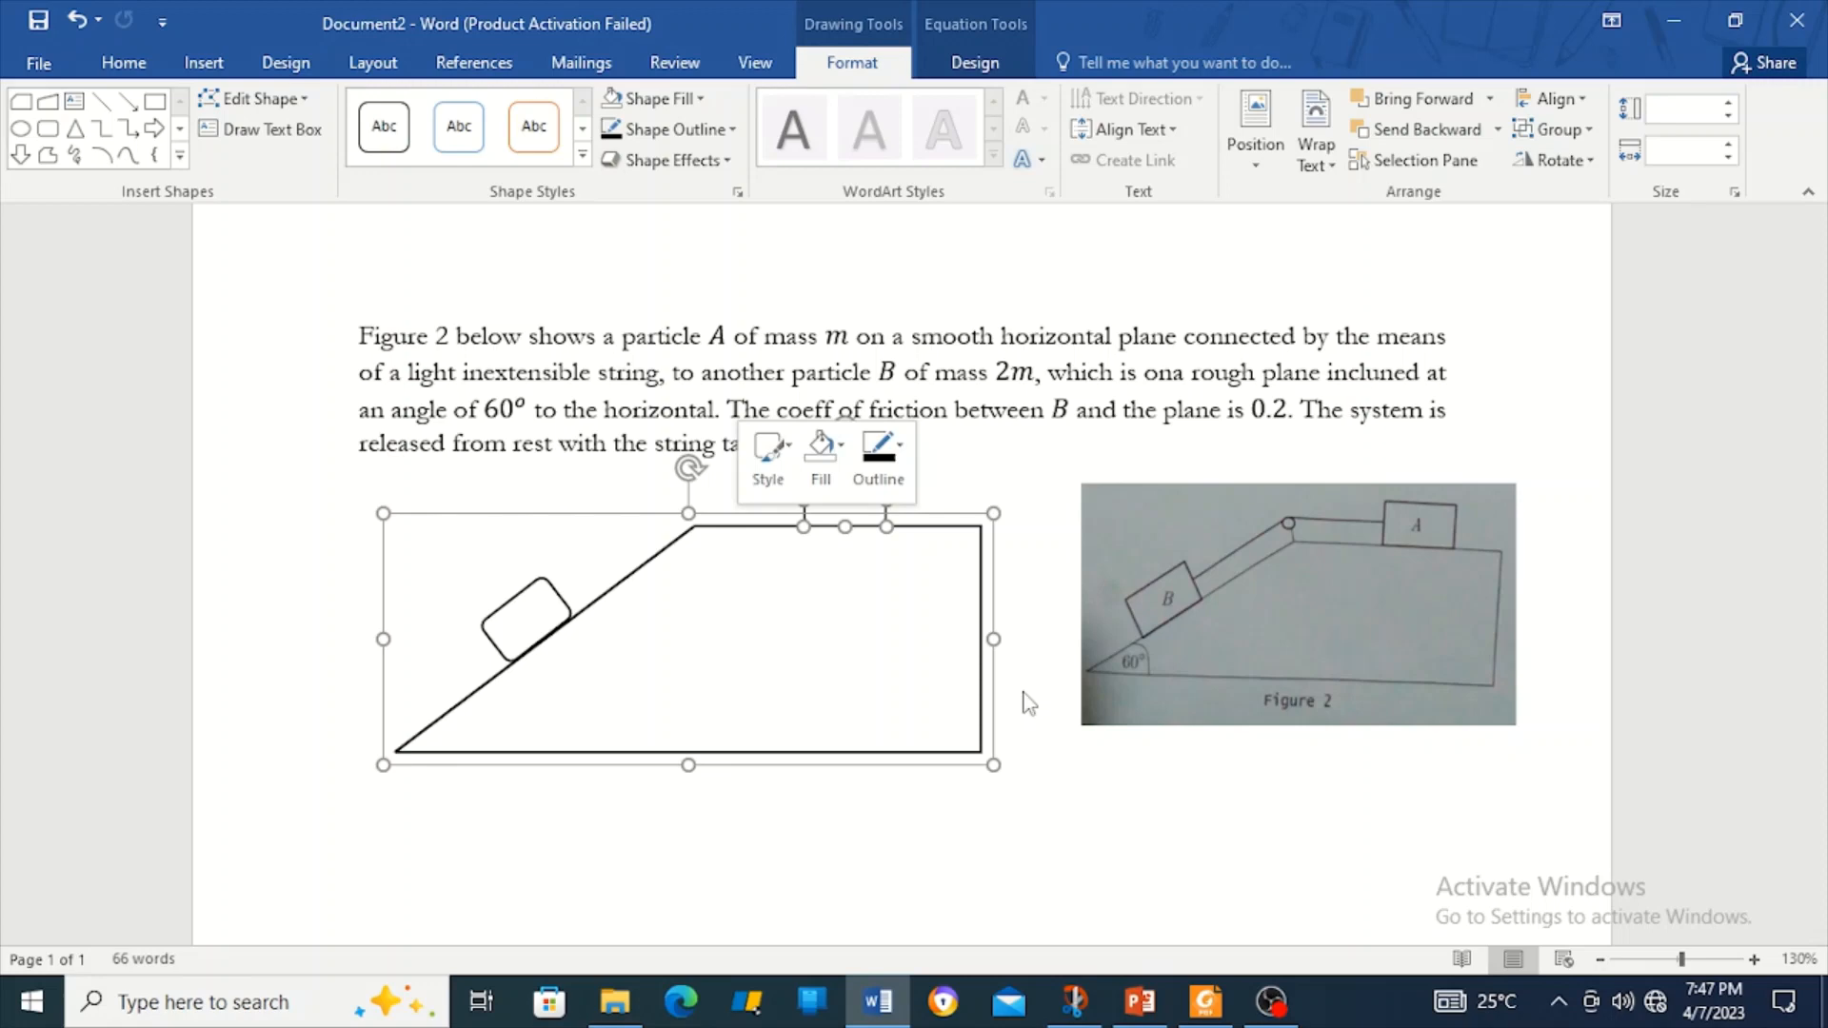
pyautogui.click(543, 600)
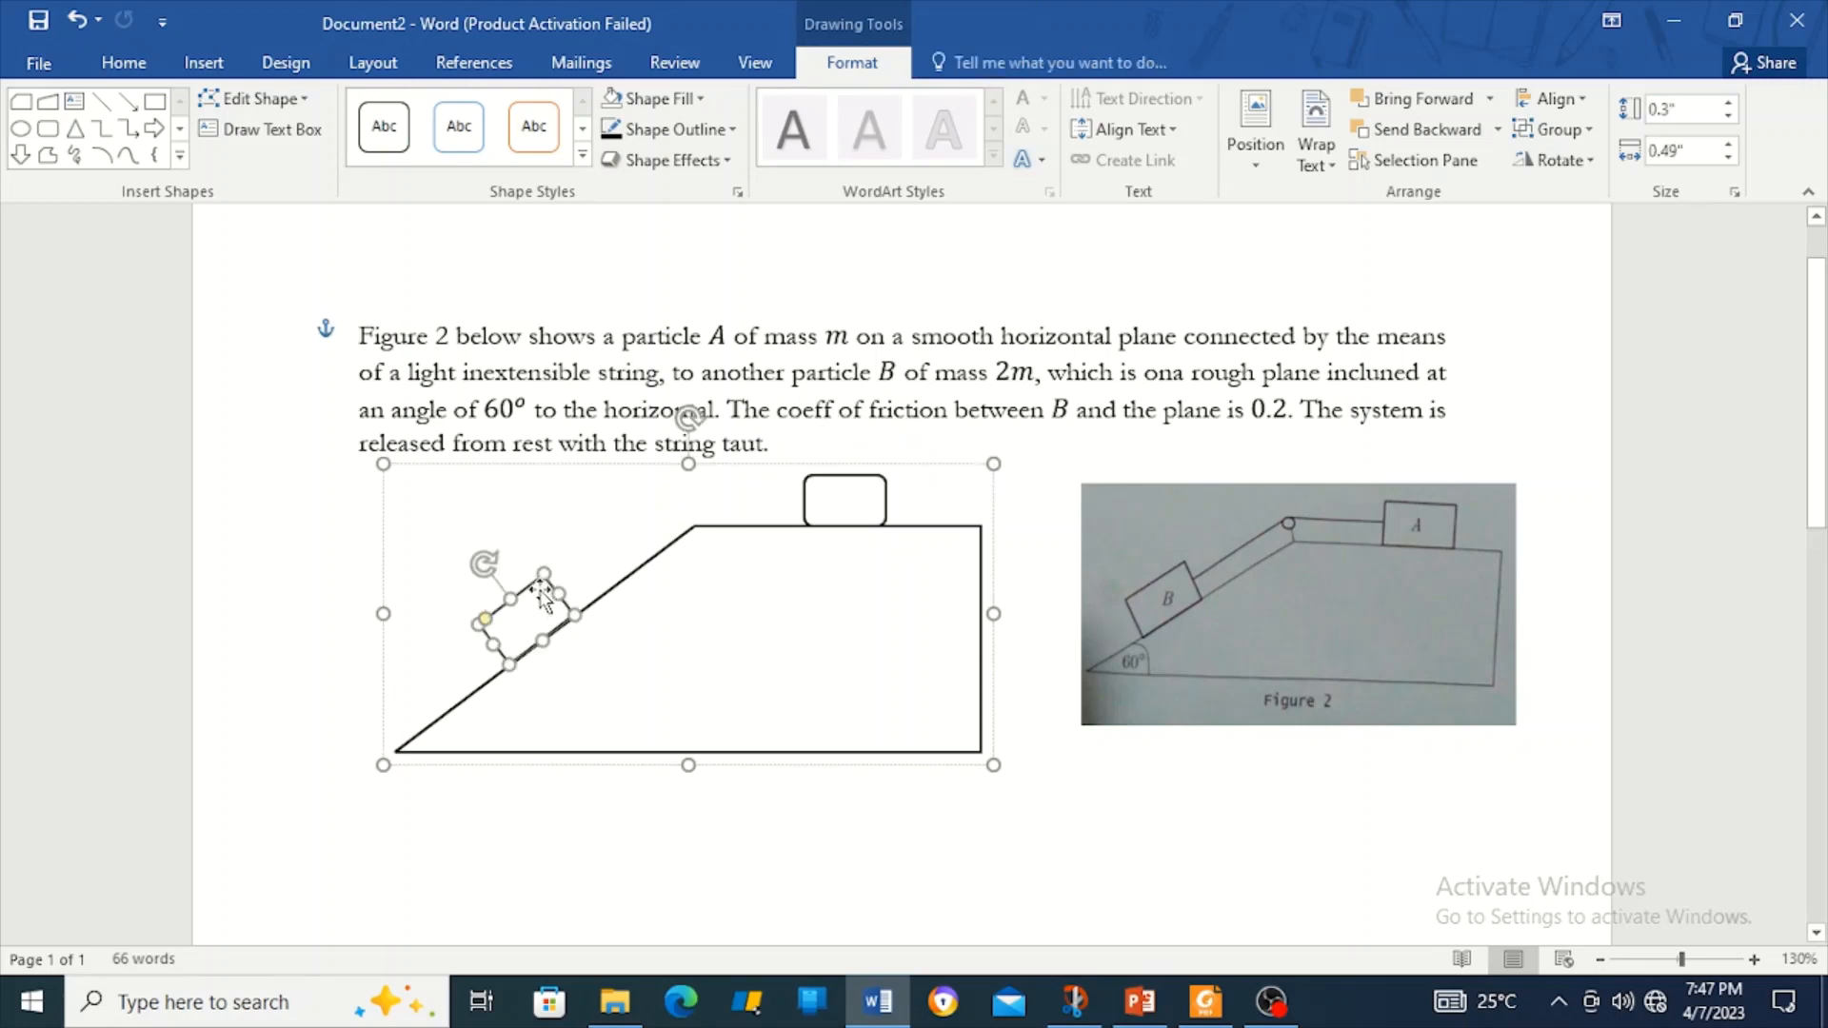
pyautogui.click(126, 64)
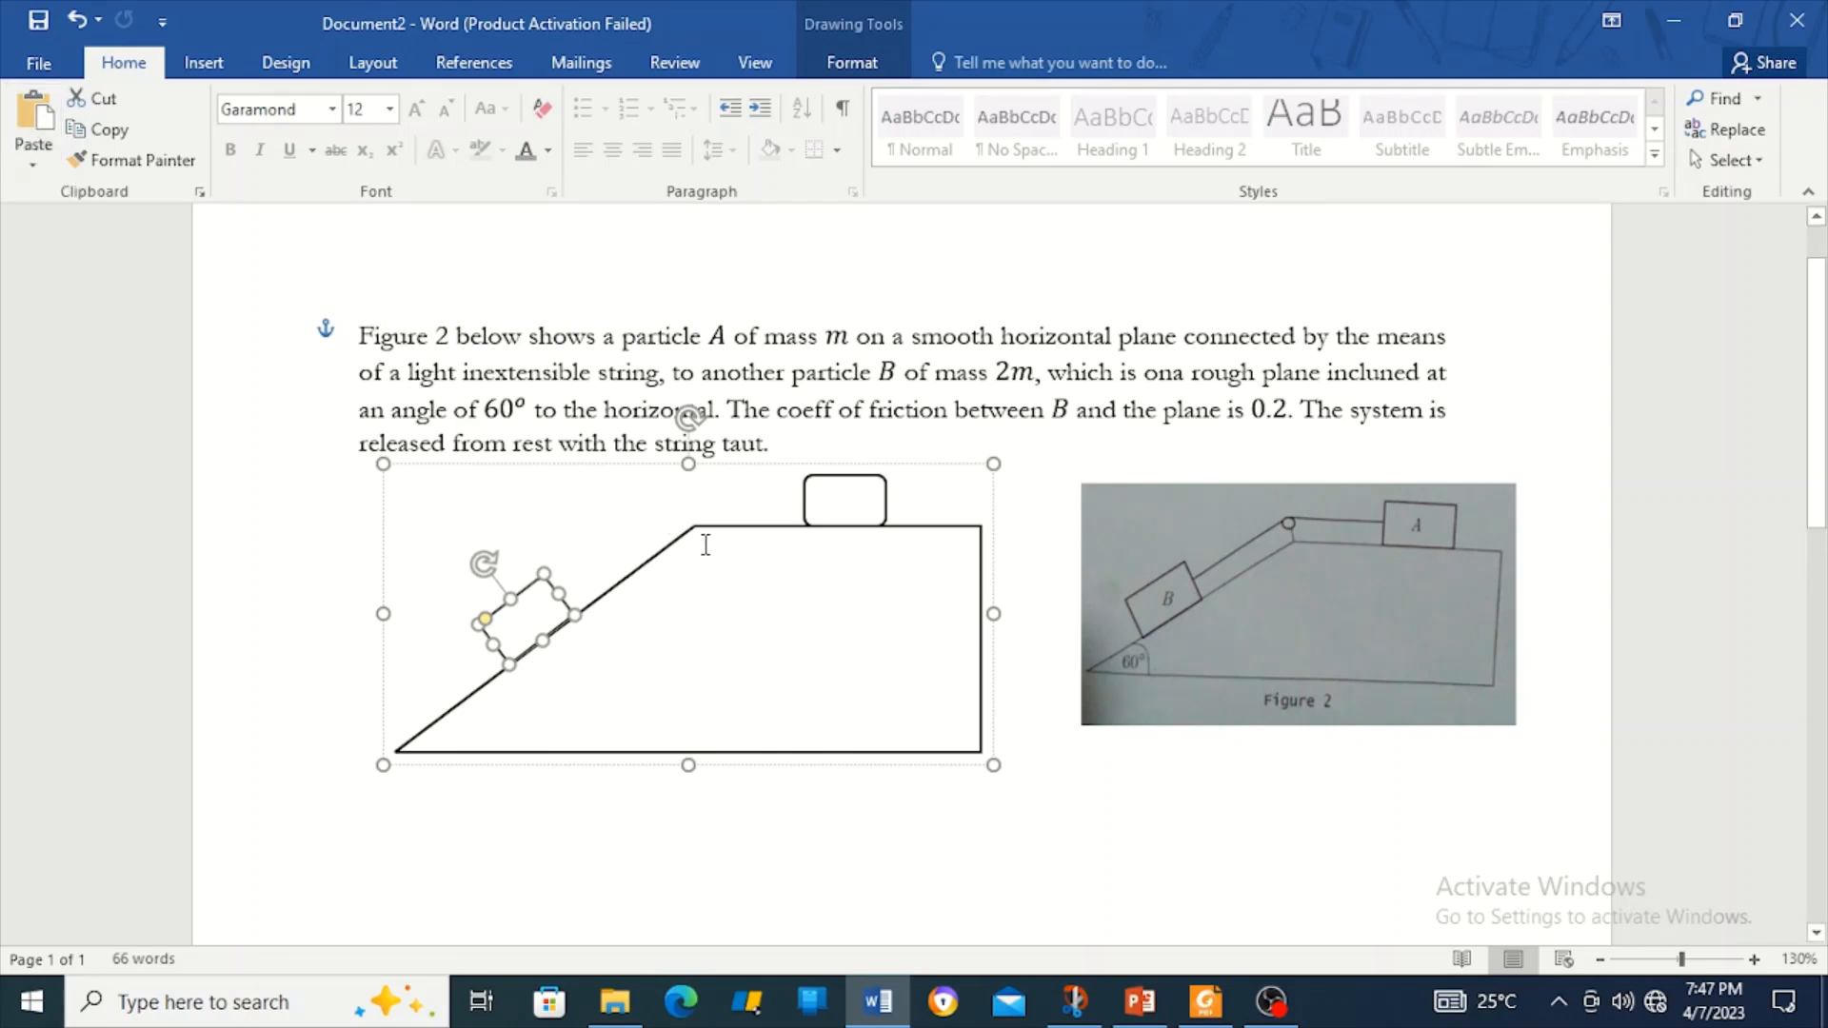
pyautogui.moveTo(998, 592)
pyautogui.mouseDown()
pyautogui.moveTo(930, 584)
pyautogui.moveTo(992, 585)
pyautogui.mouseUp()
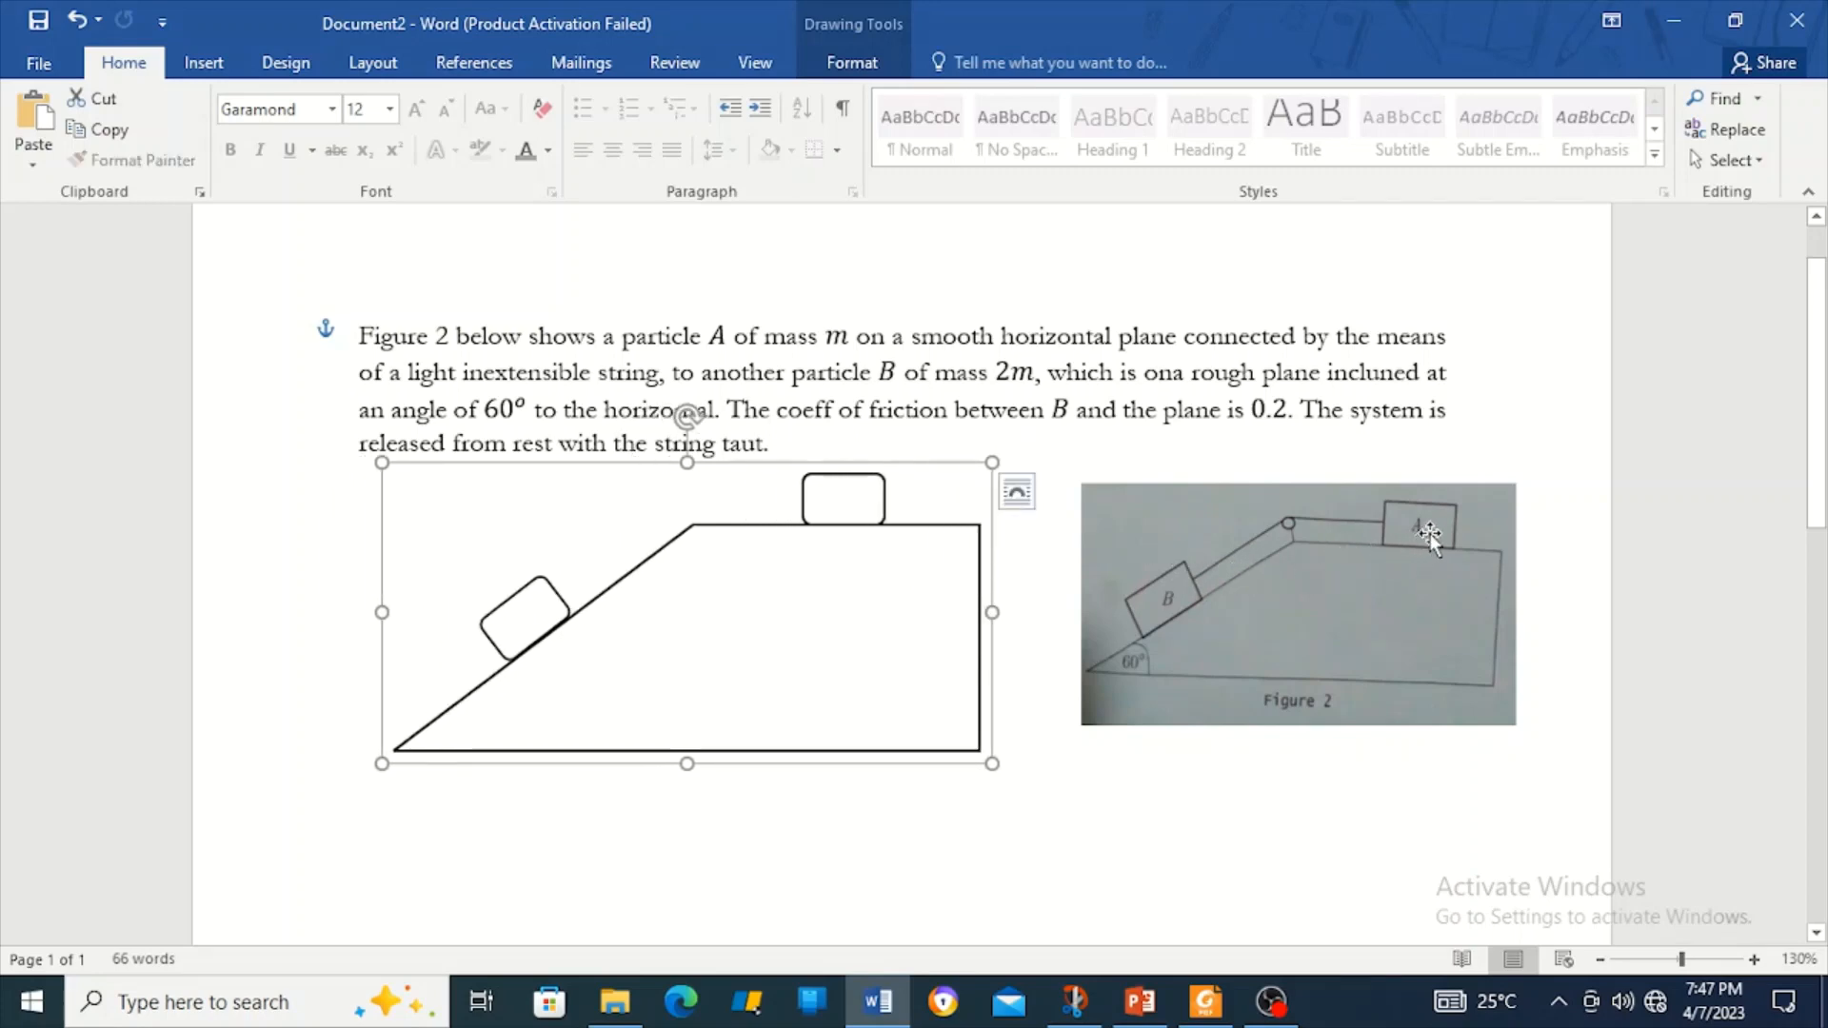
pyautogui.click(861, 488)
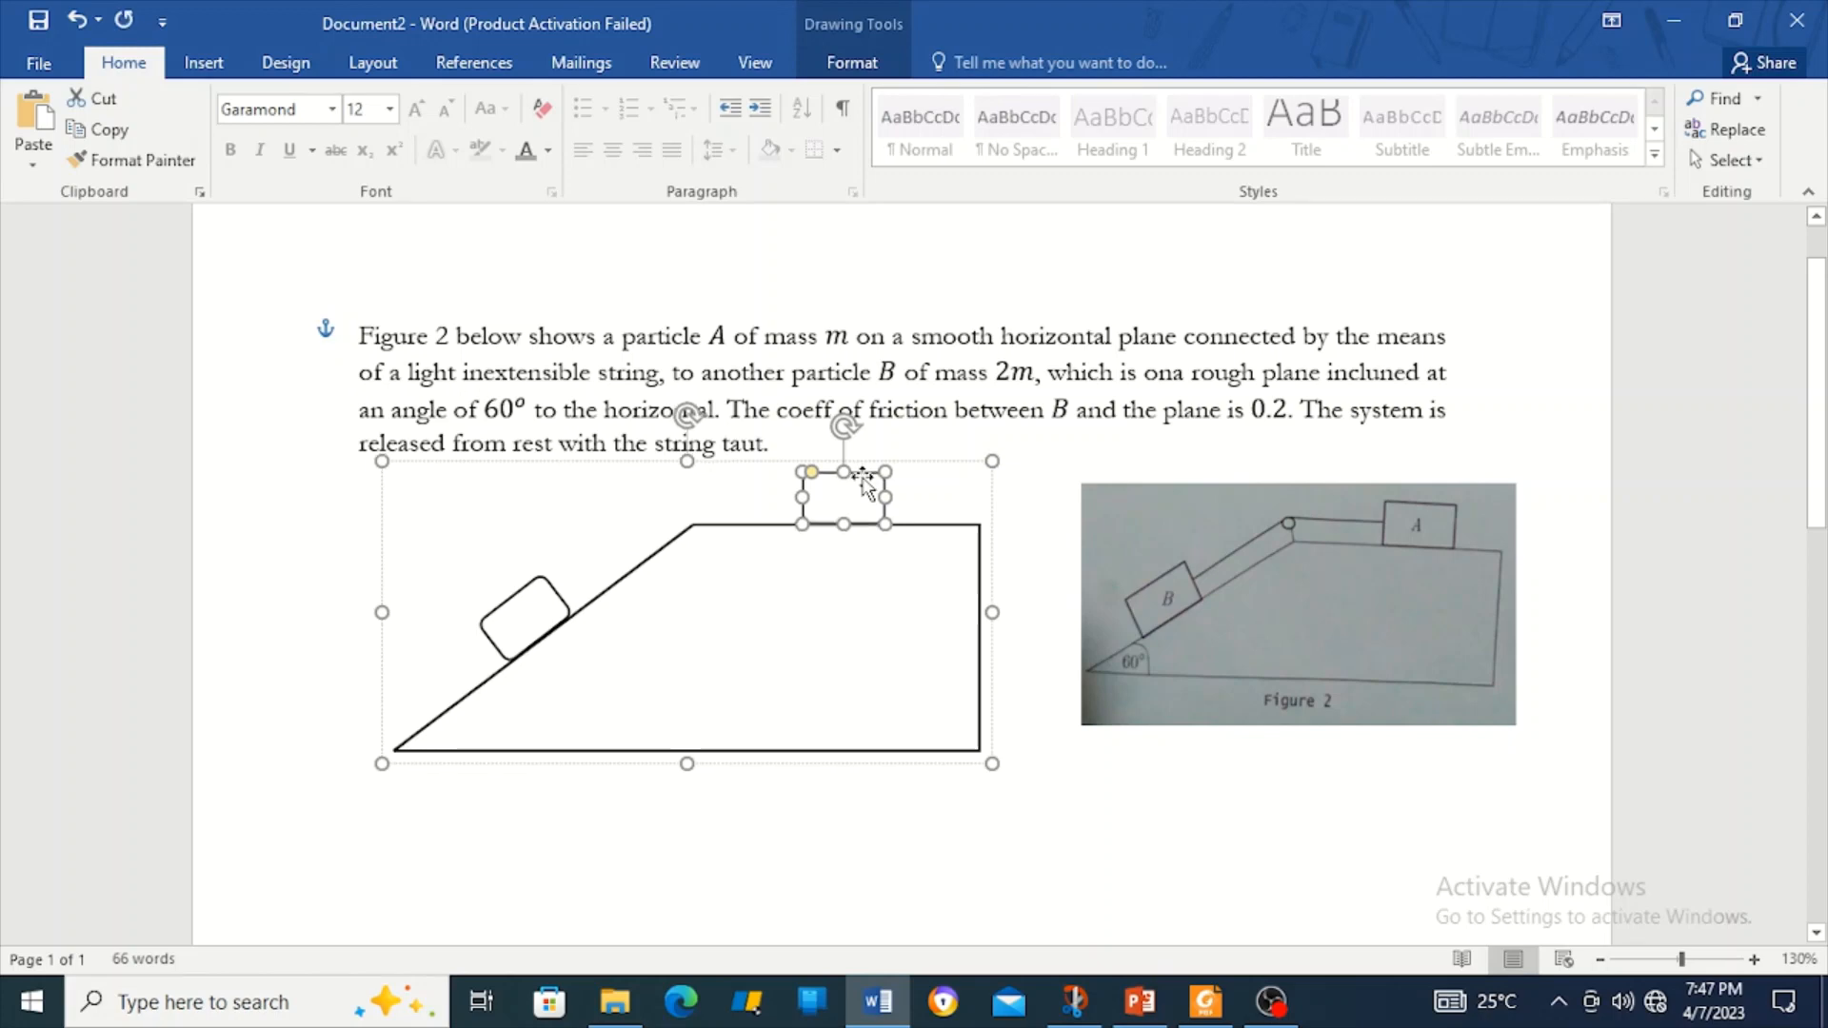
pyautogui.click(993, 511)
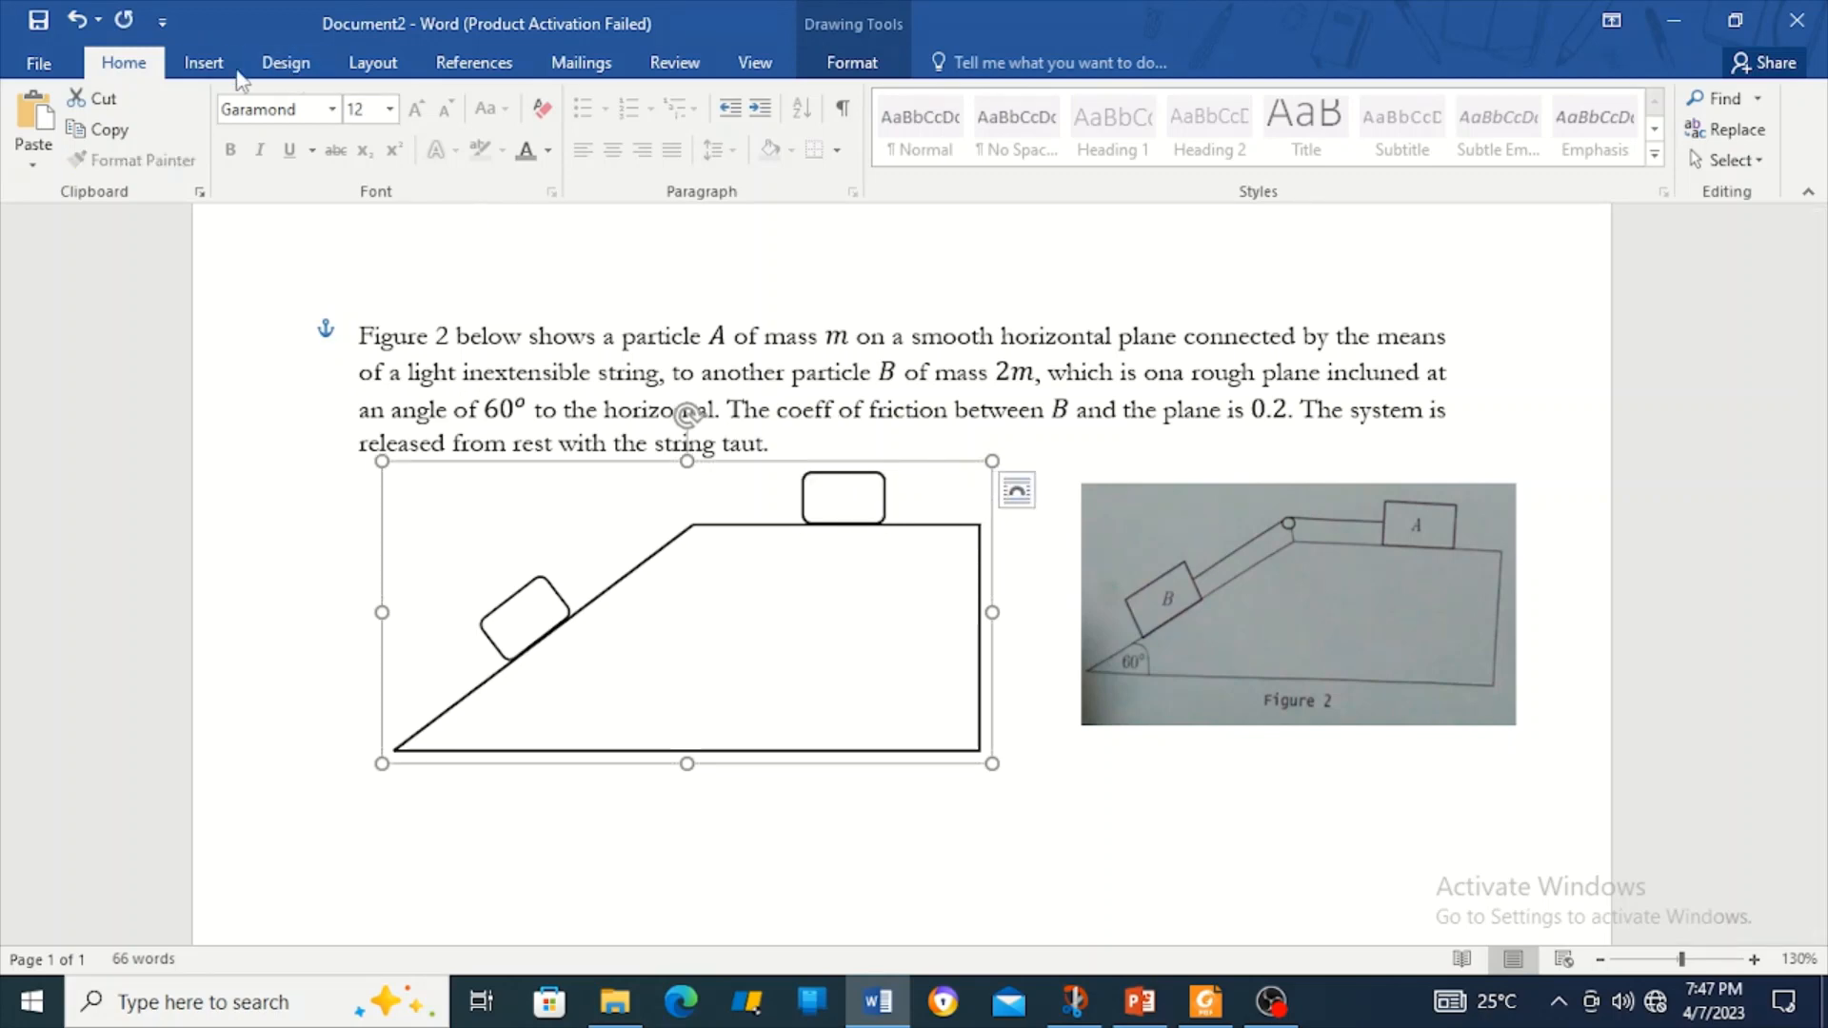
pyautogui.click(203, 63)
# Draw a text box inside the incline drawing.
pyautogui.click(367, 128)
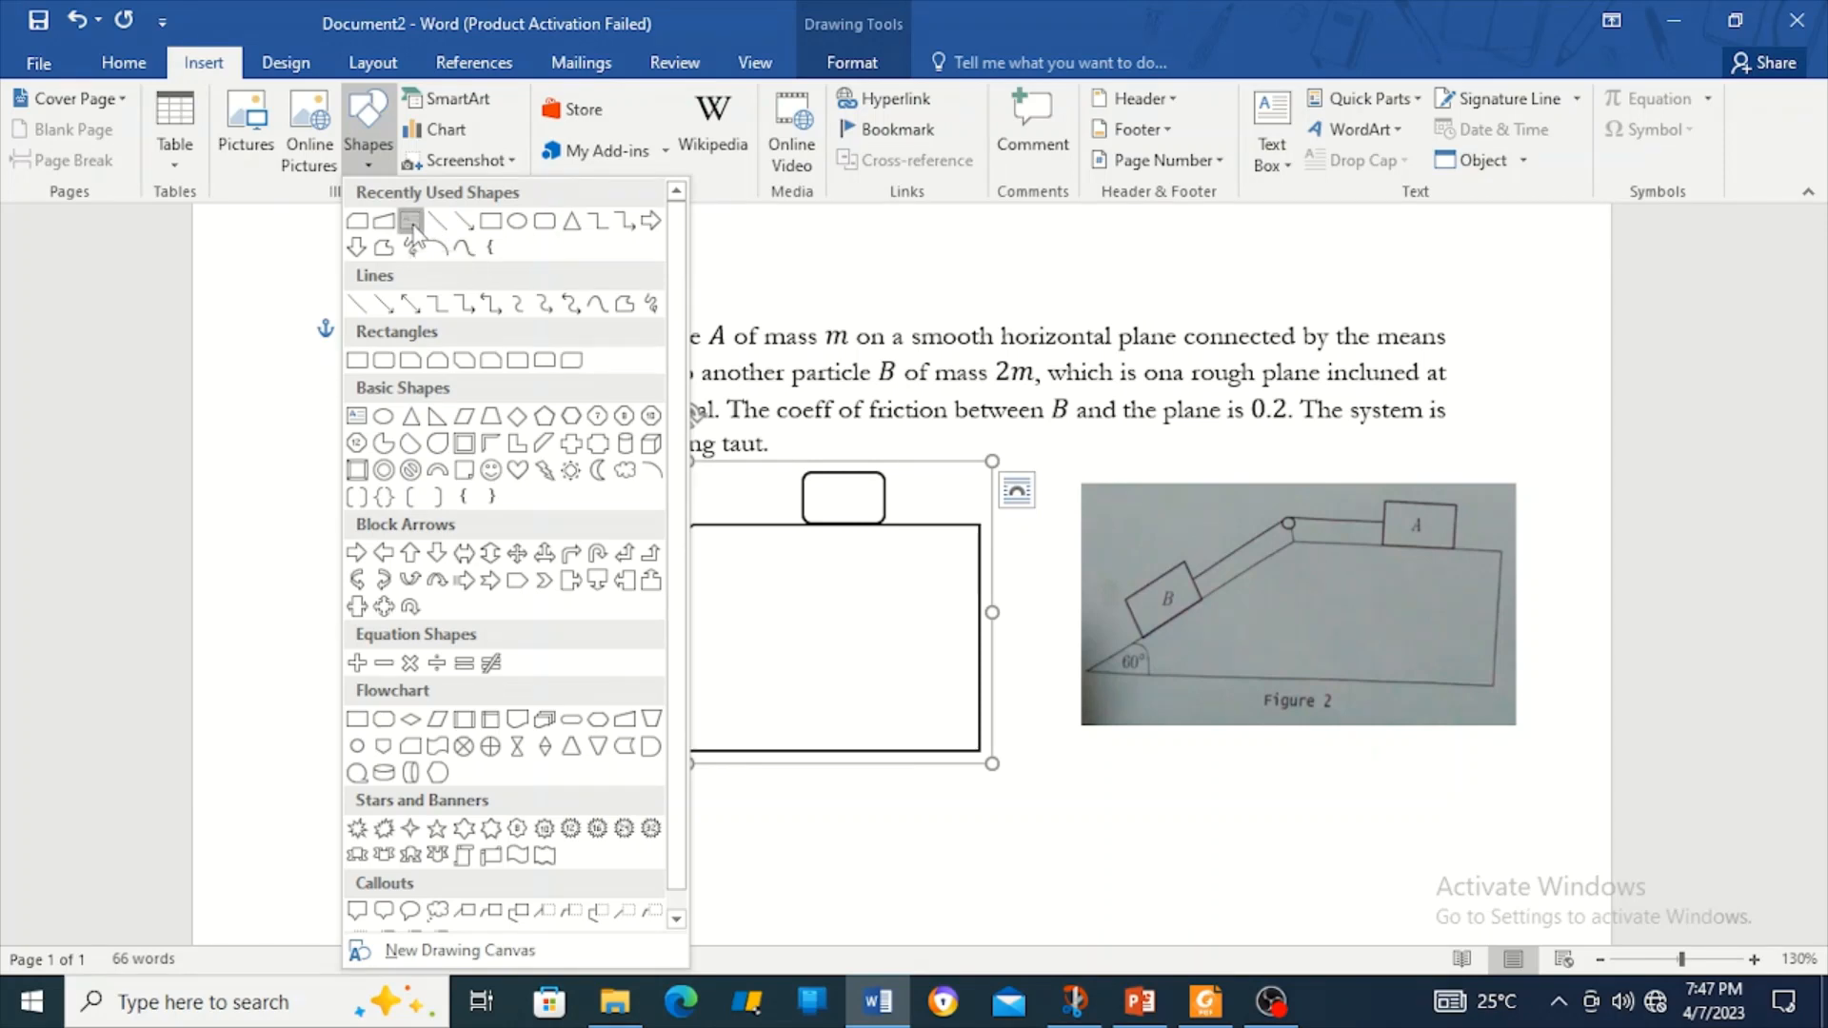
pyautogui.click(411, 226)
pyautogui.moveTo(694, 573); pyautogui.dragTo(825, 632)
pyautogui.hotkey('alt', '=')
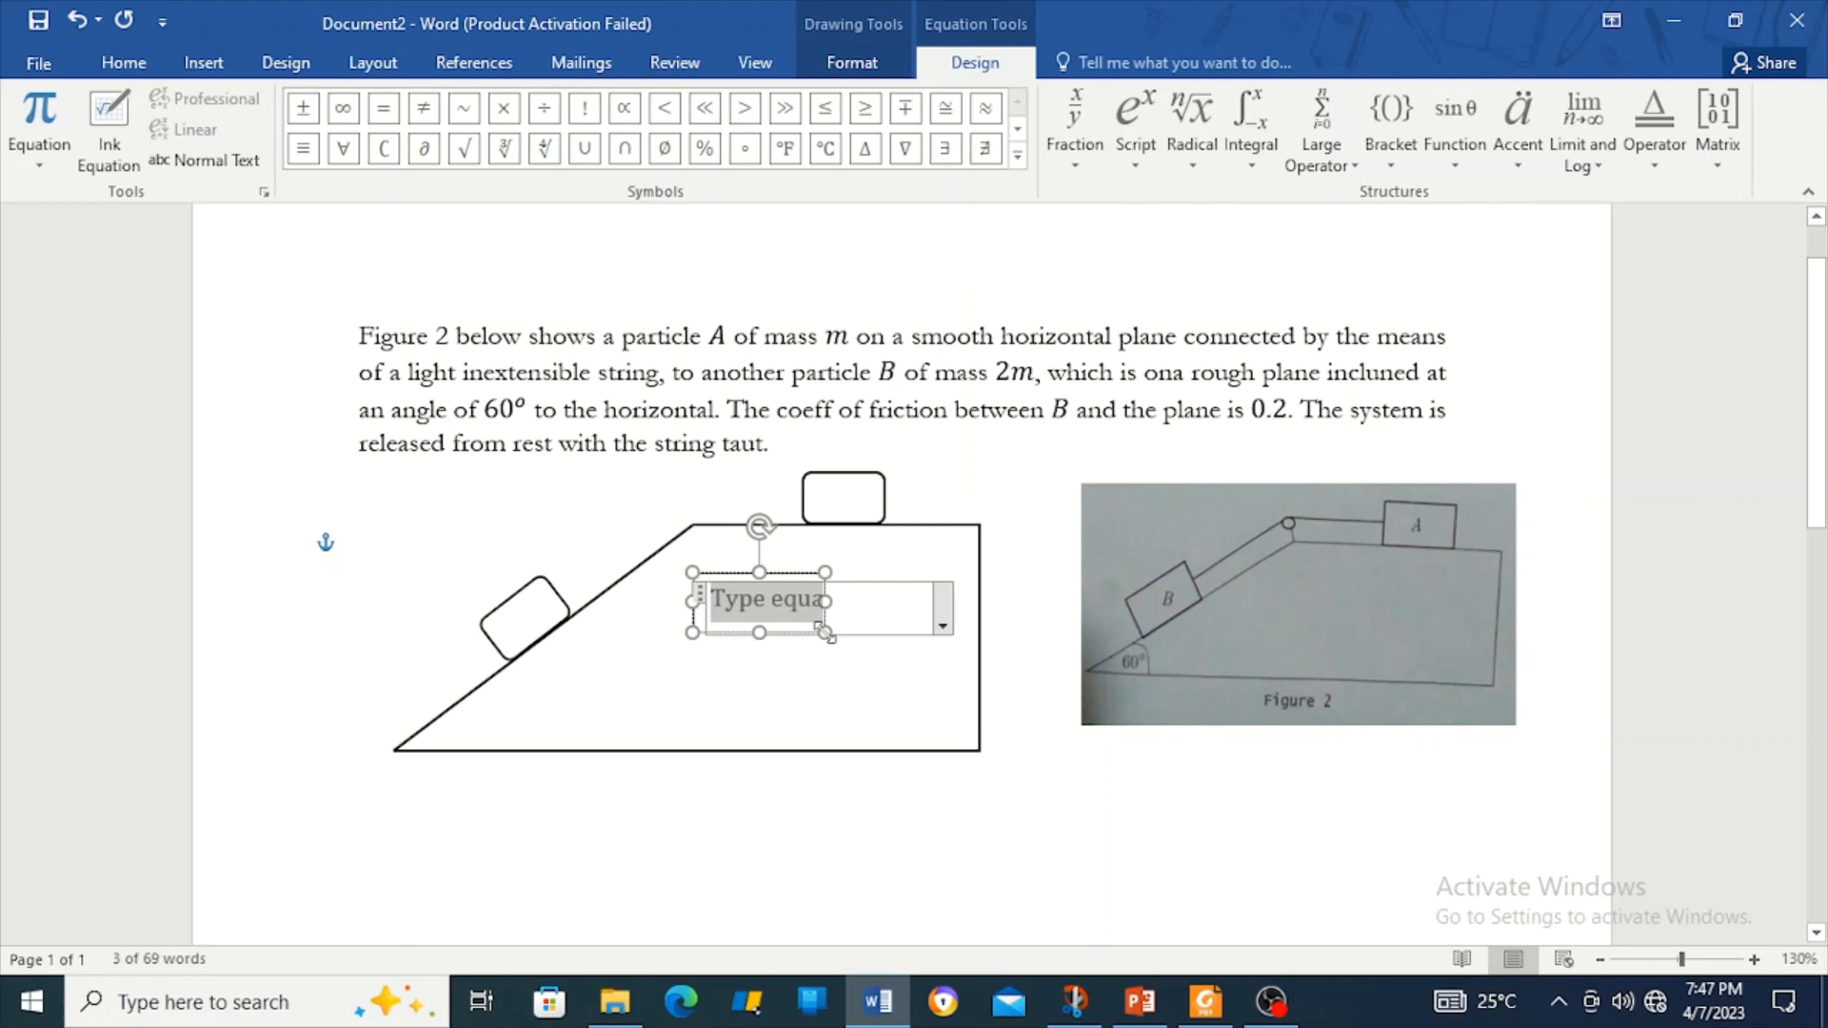
pyautogui.hotkey('ctrl', 'z')
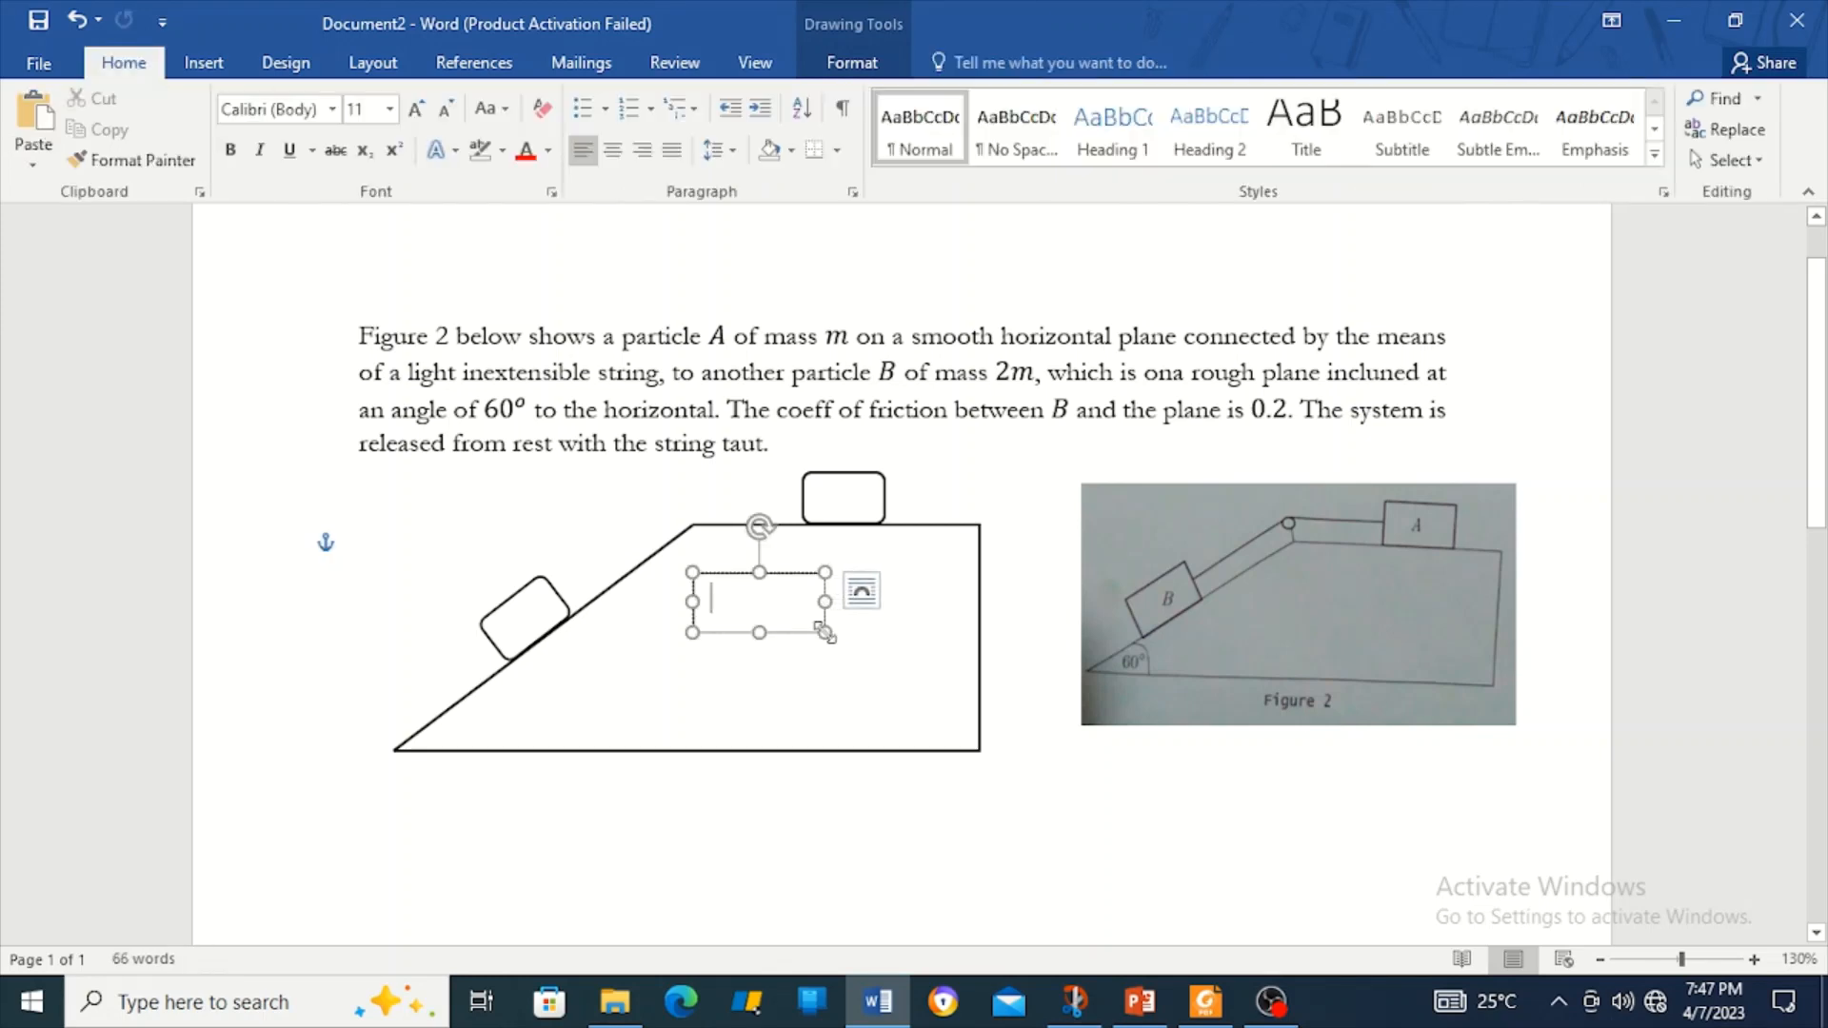
pyautogui.write('A')
pyautogui.press('BackSpace')
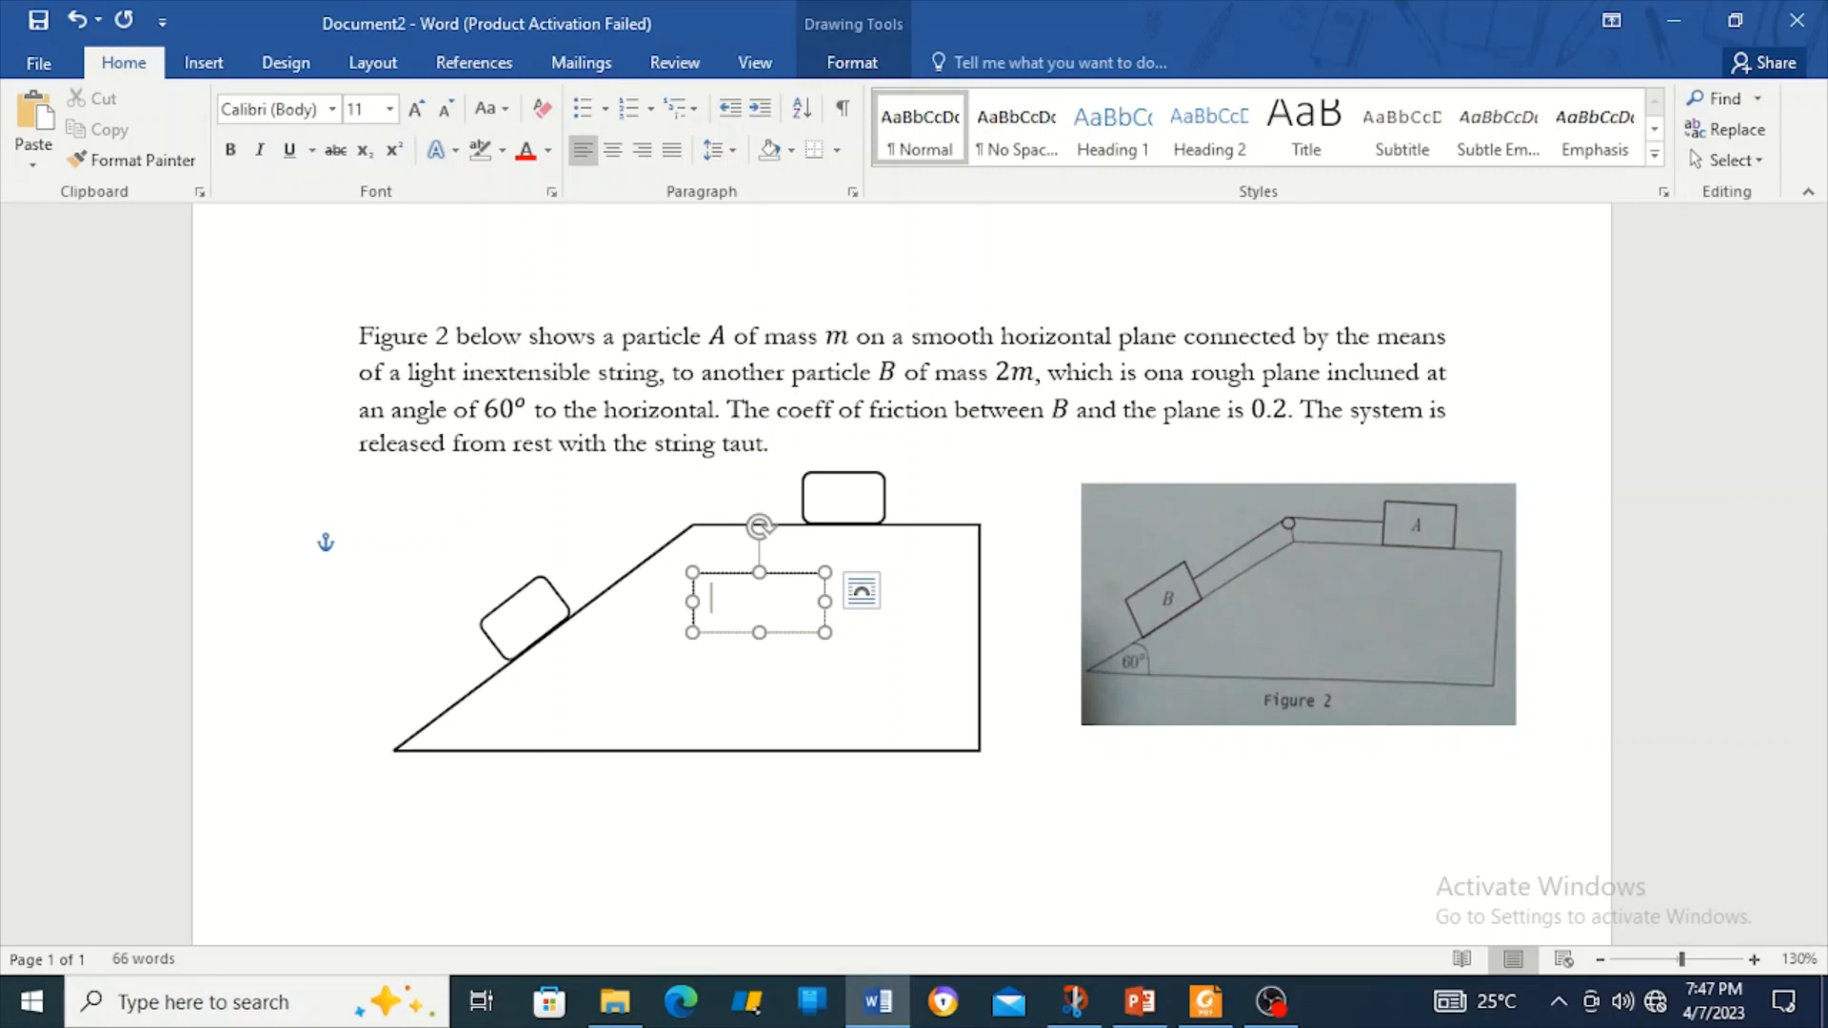
# Insert an equation reading 'A' in the text box and move it into the slope's interior.
pyautogui.click(204, 62)
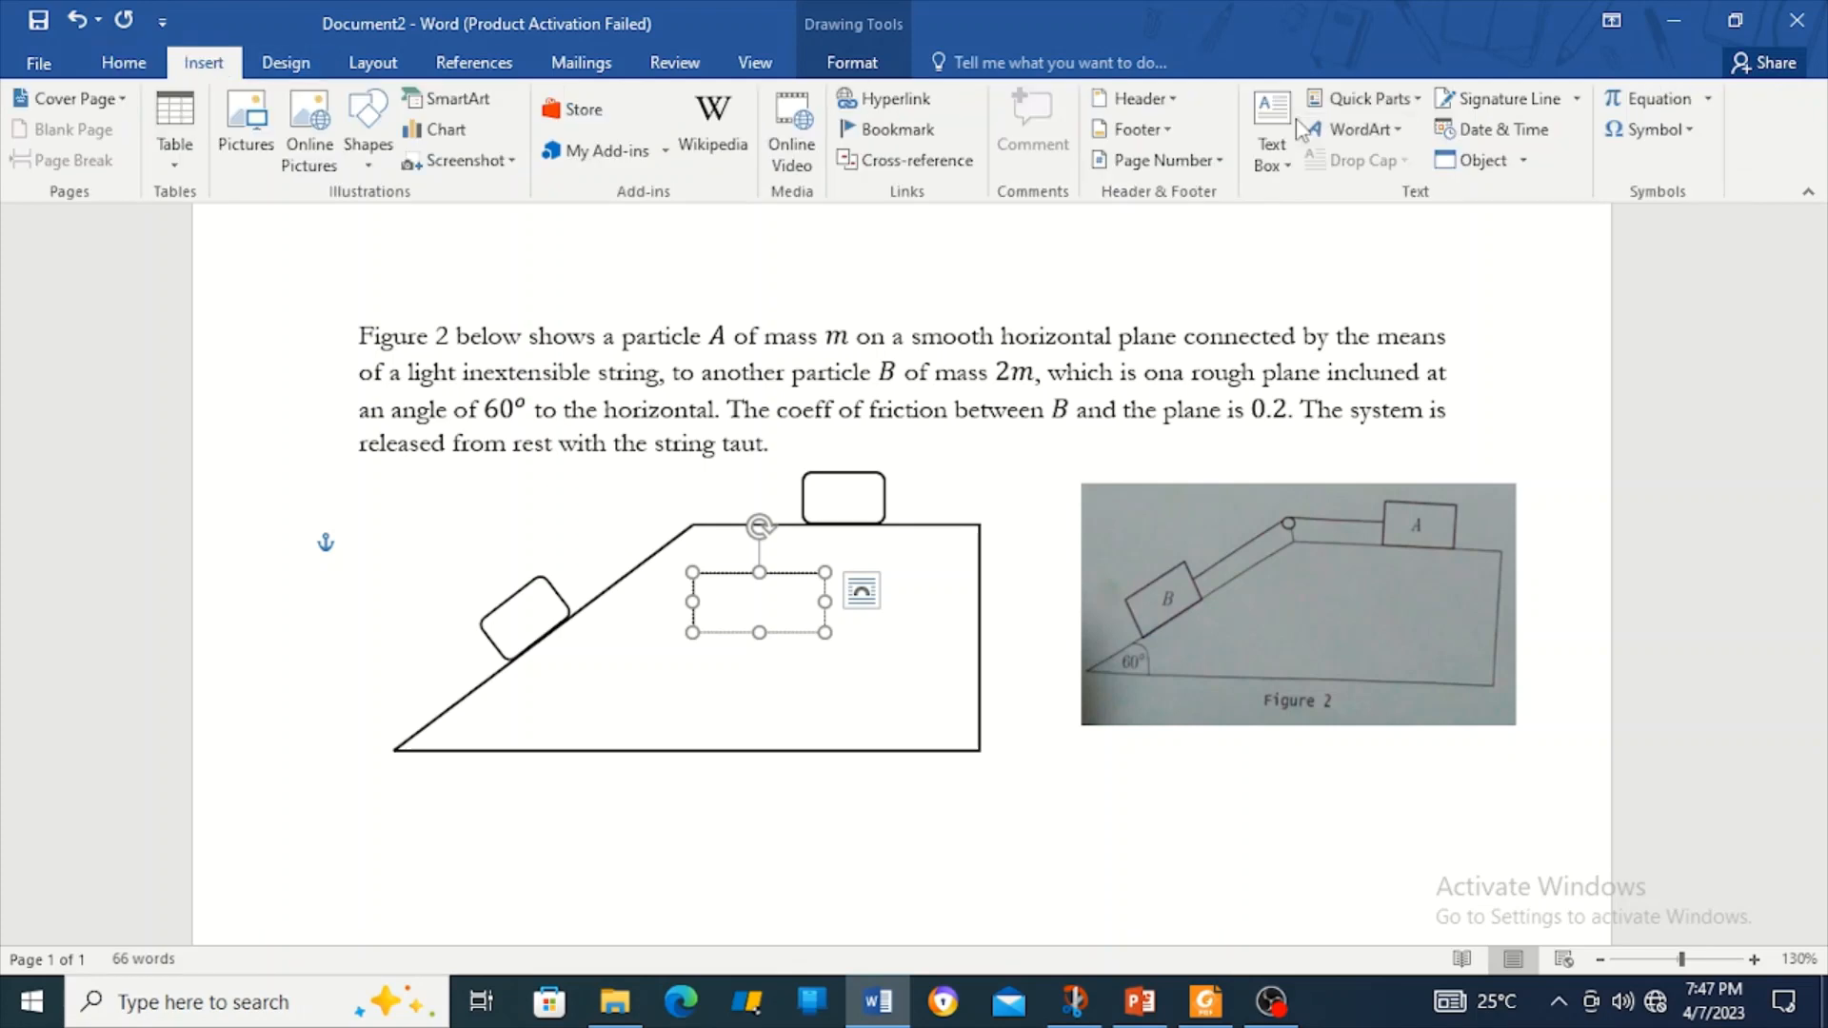
pyautogui.click(1648, 105)
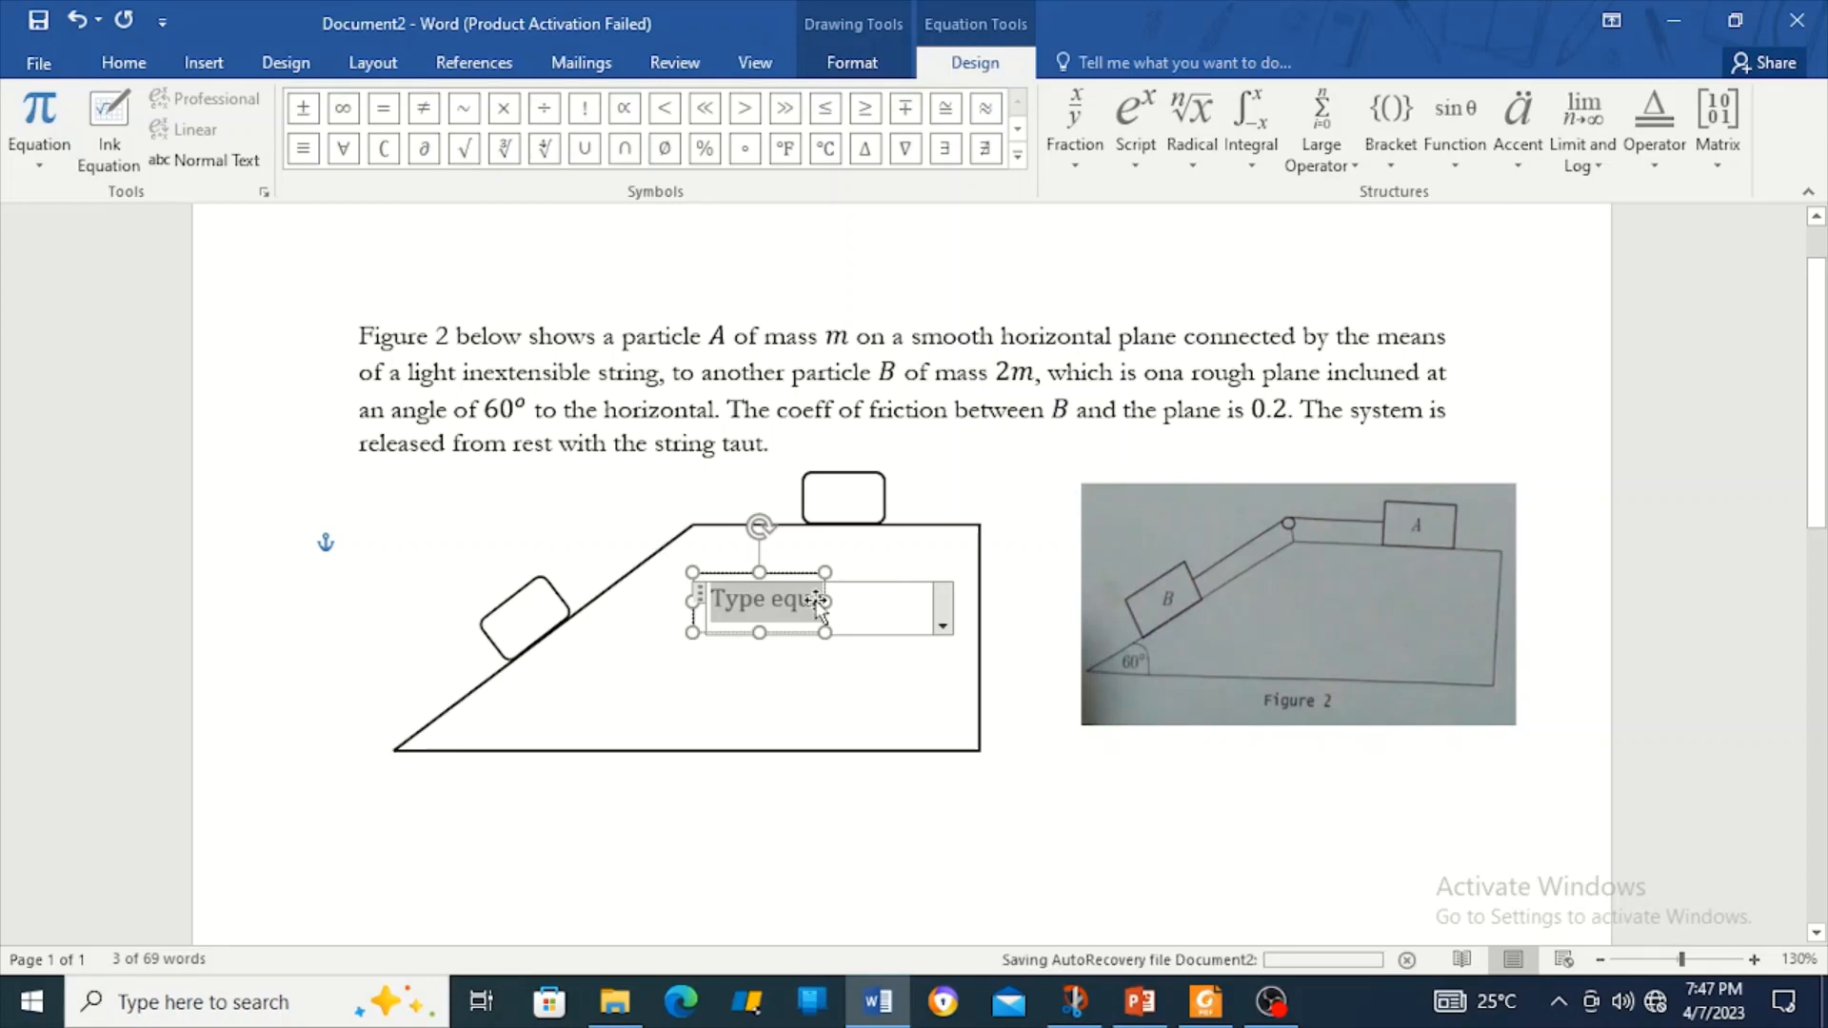
pyautogui.press('Delete')
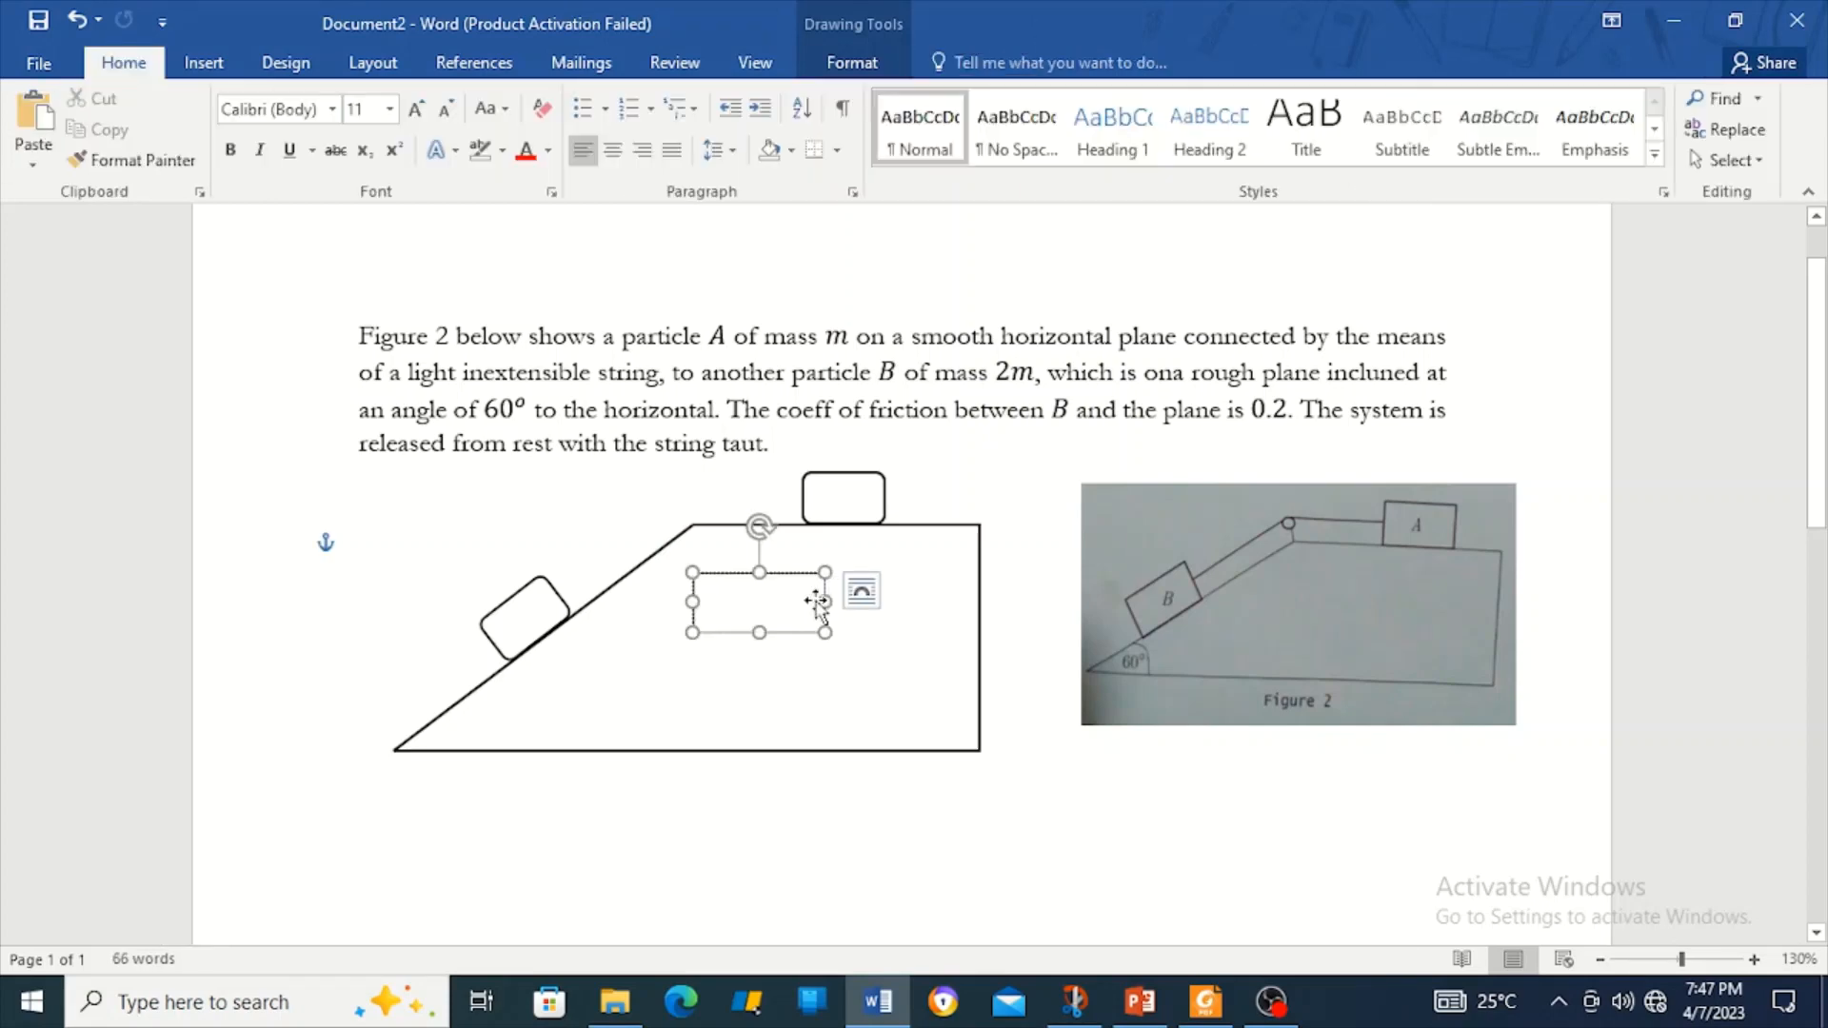
pyautogui.hotkey('ctrl', 'z')
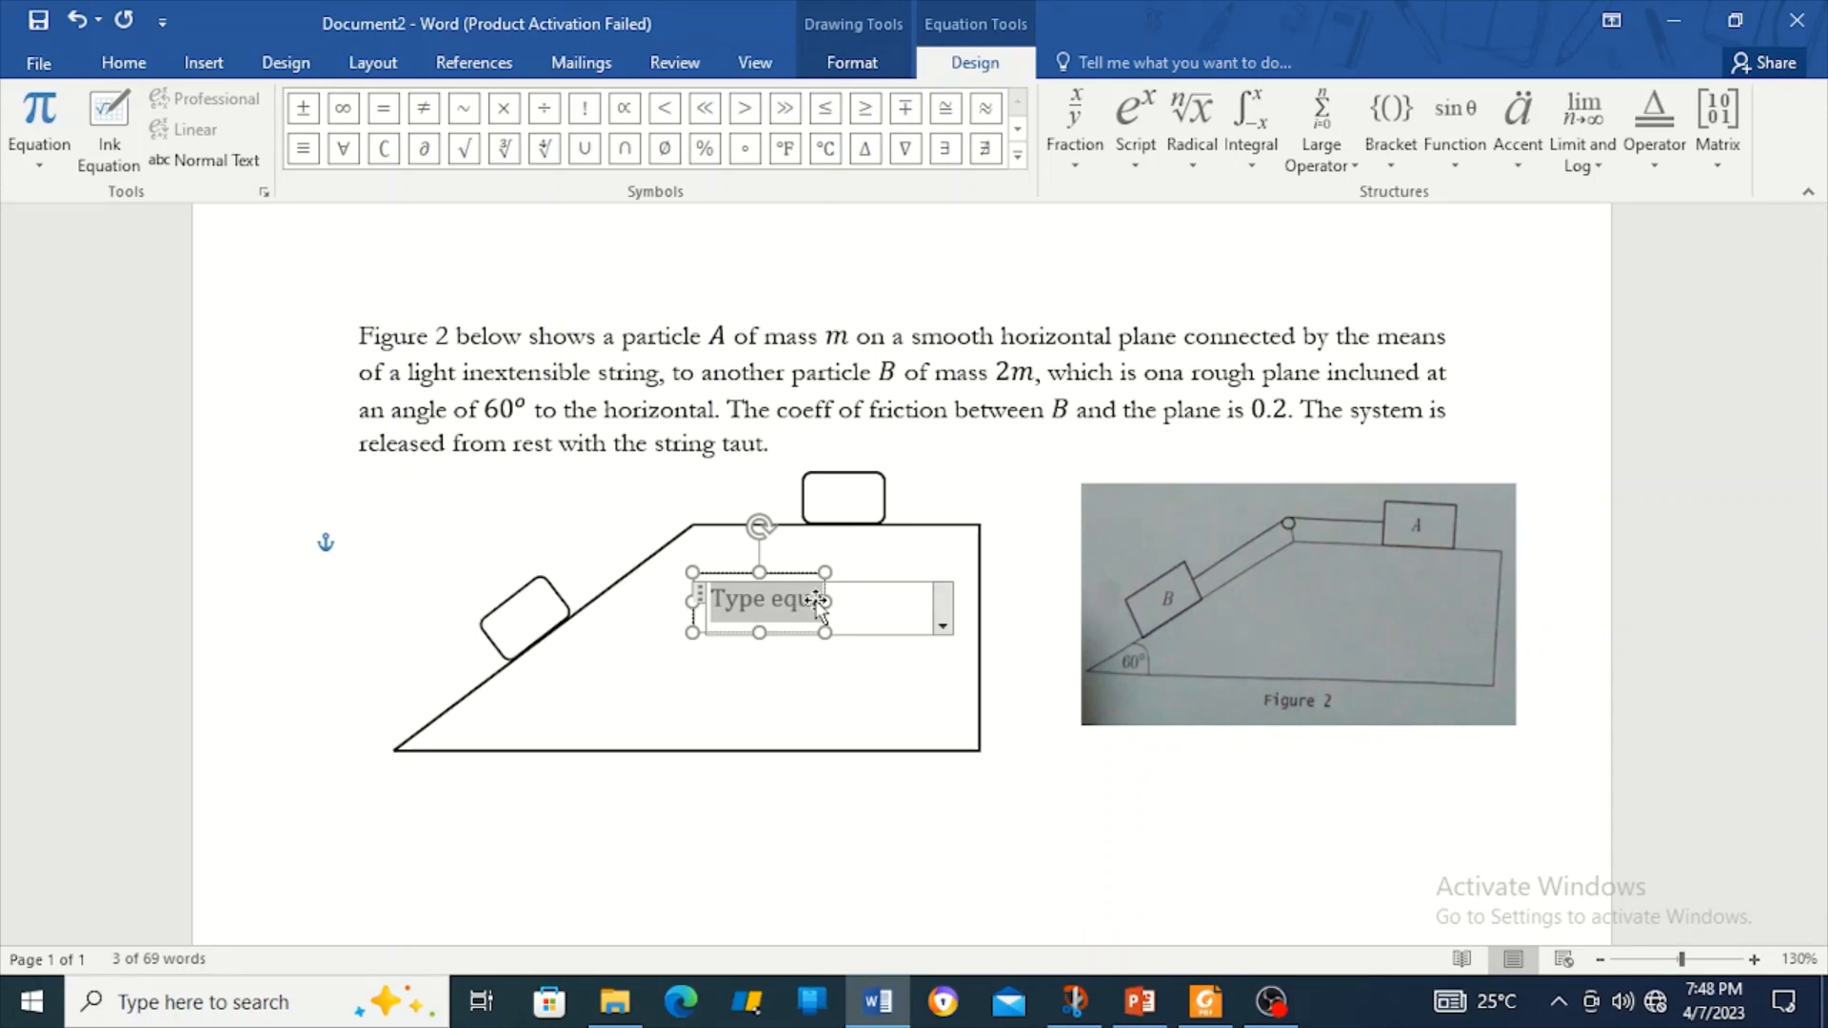
pyautogui.write('A')
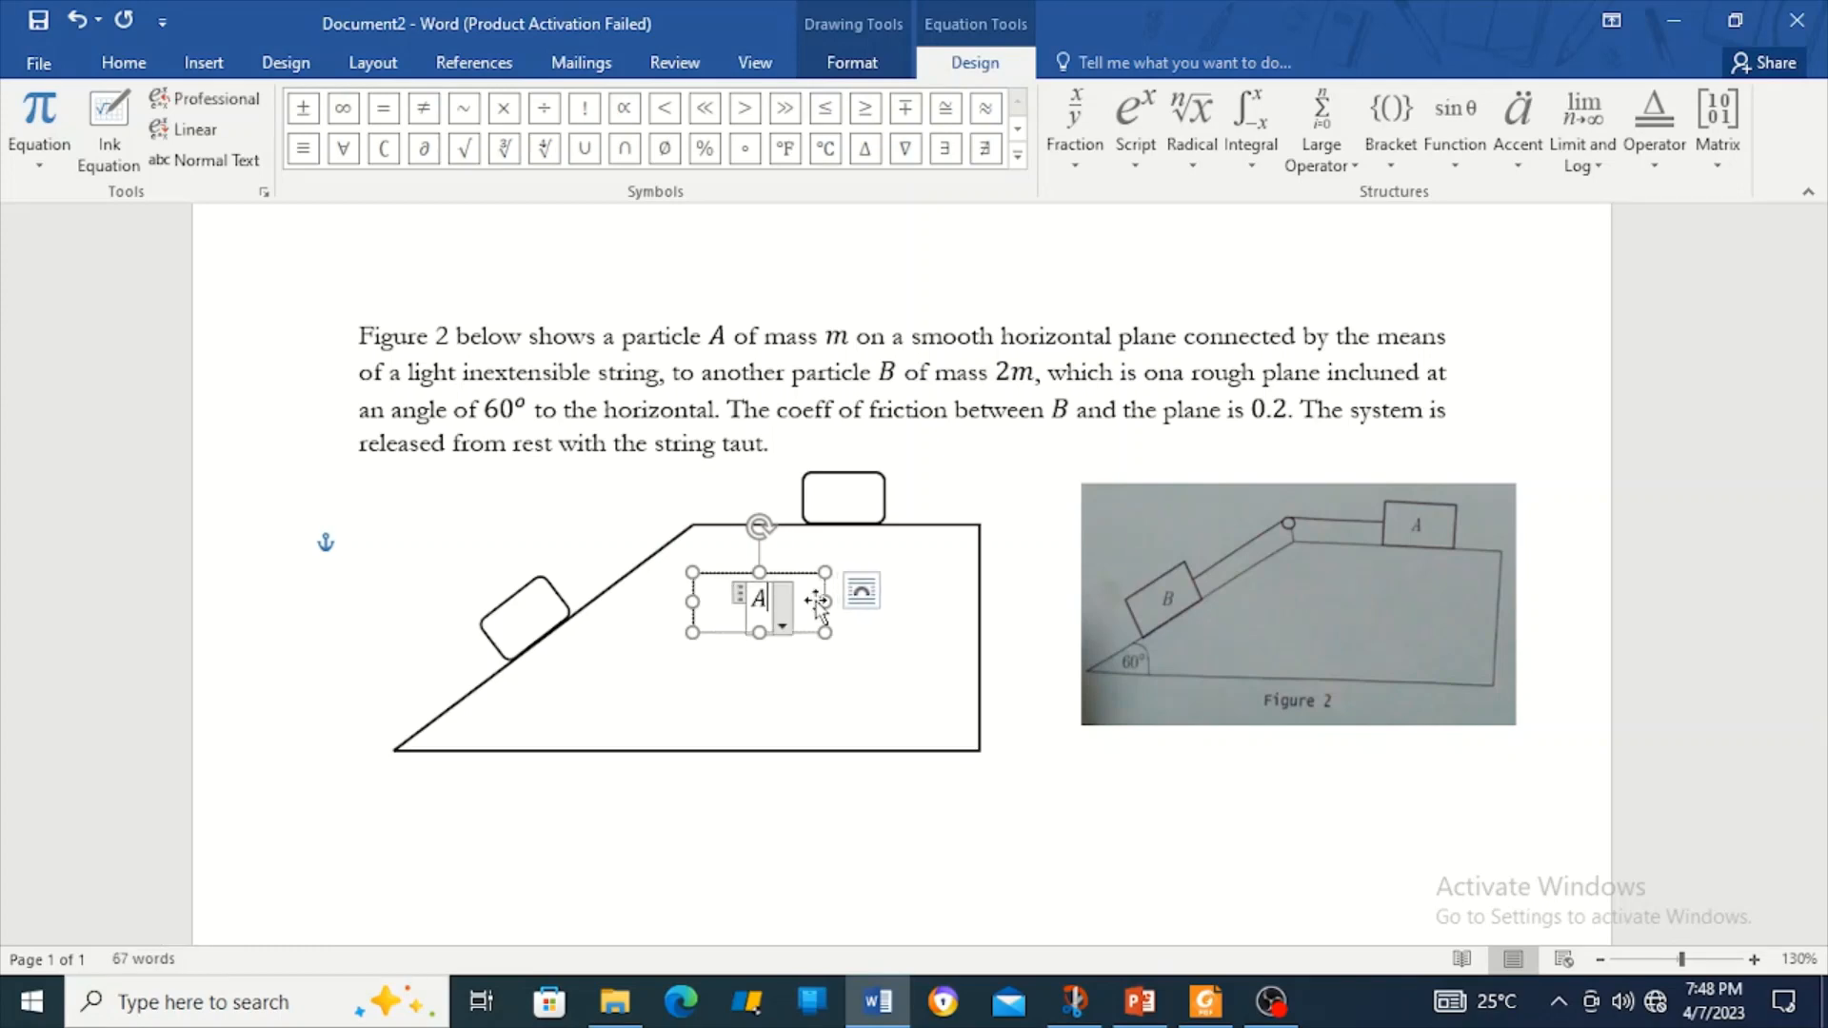
pyautogui.click(784, 678)
pyautogui.moveTo(803, 628)
pyautogui.mouseDown()
pyautogui.moveTo(819, 672)
pyautogui.moveTo(755, 556)
pyautogui.mouseUp()
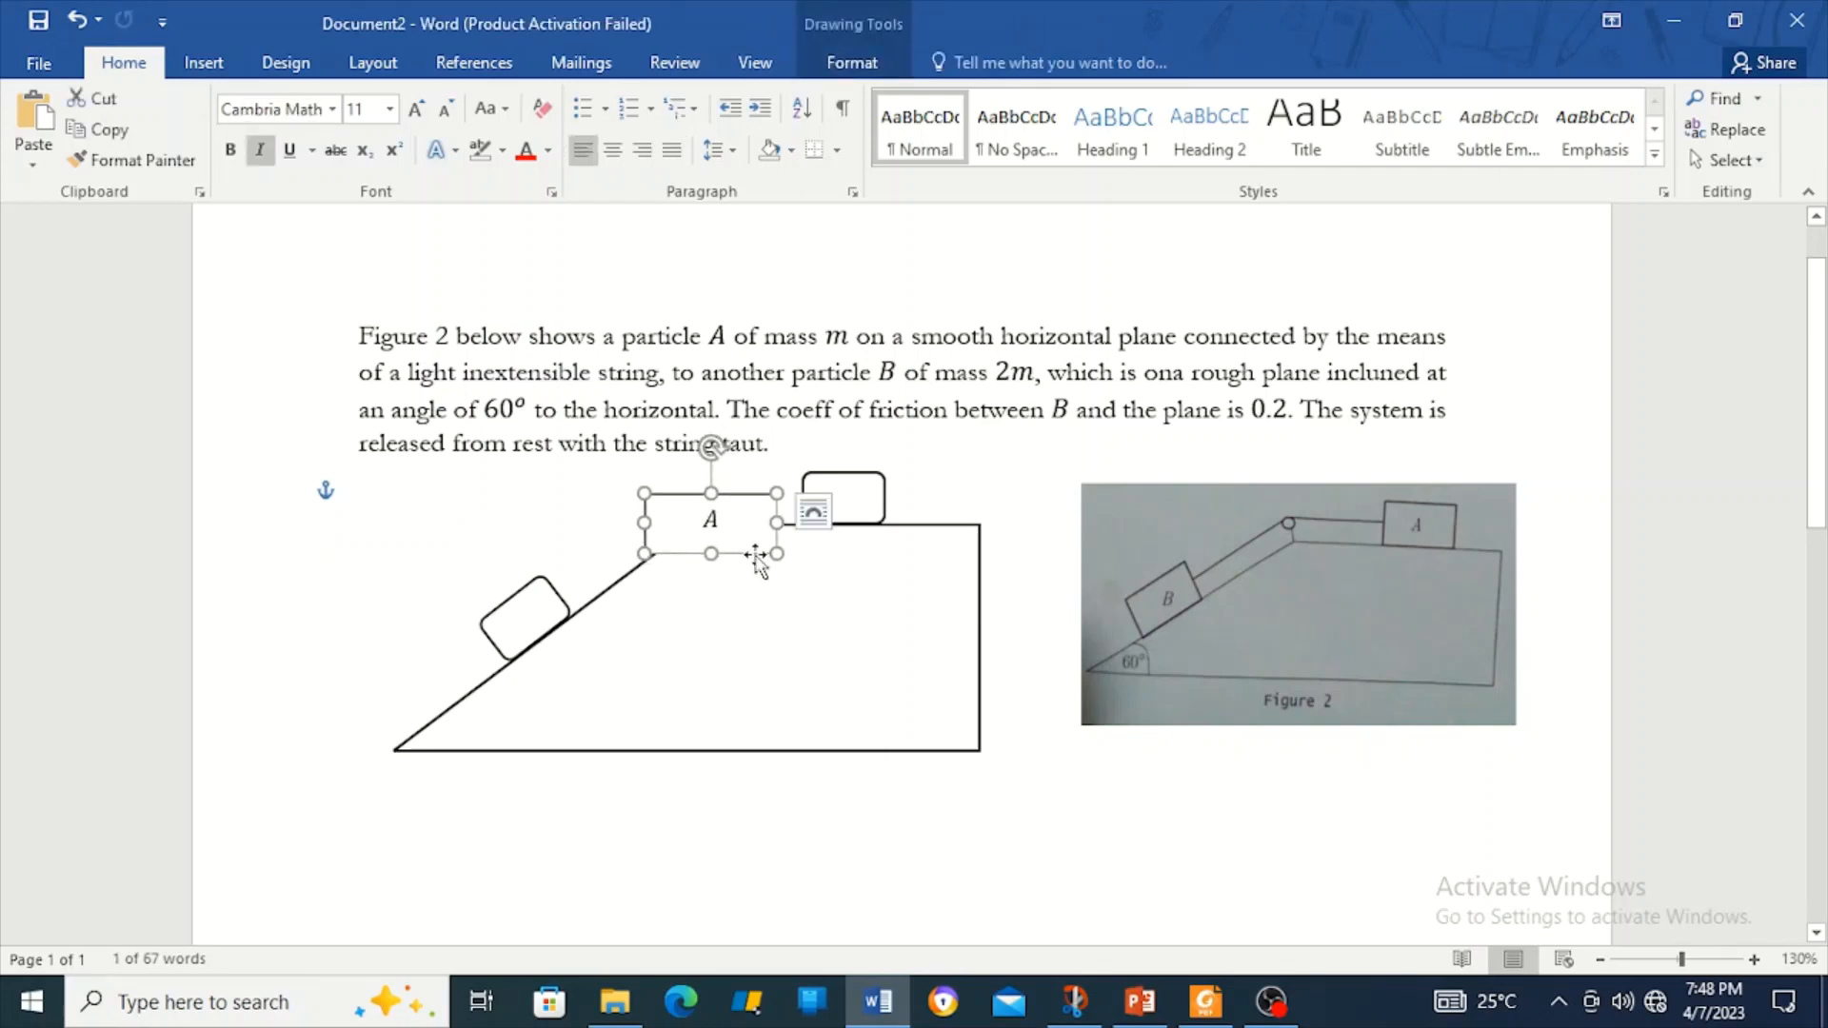
pyautogui.moveTo(756, 562); pyautogui.dragTo(816, 628)
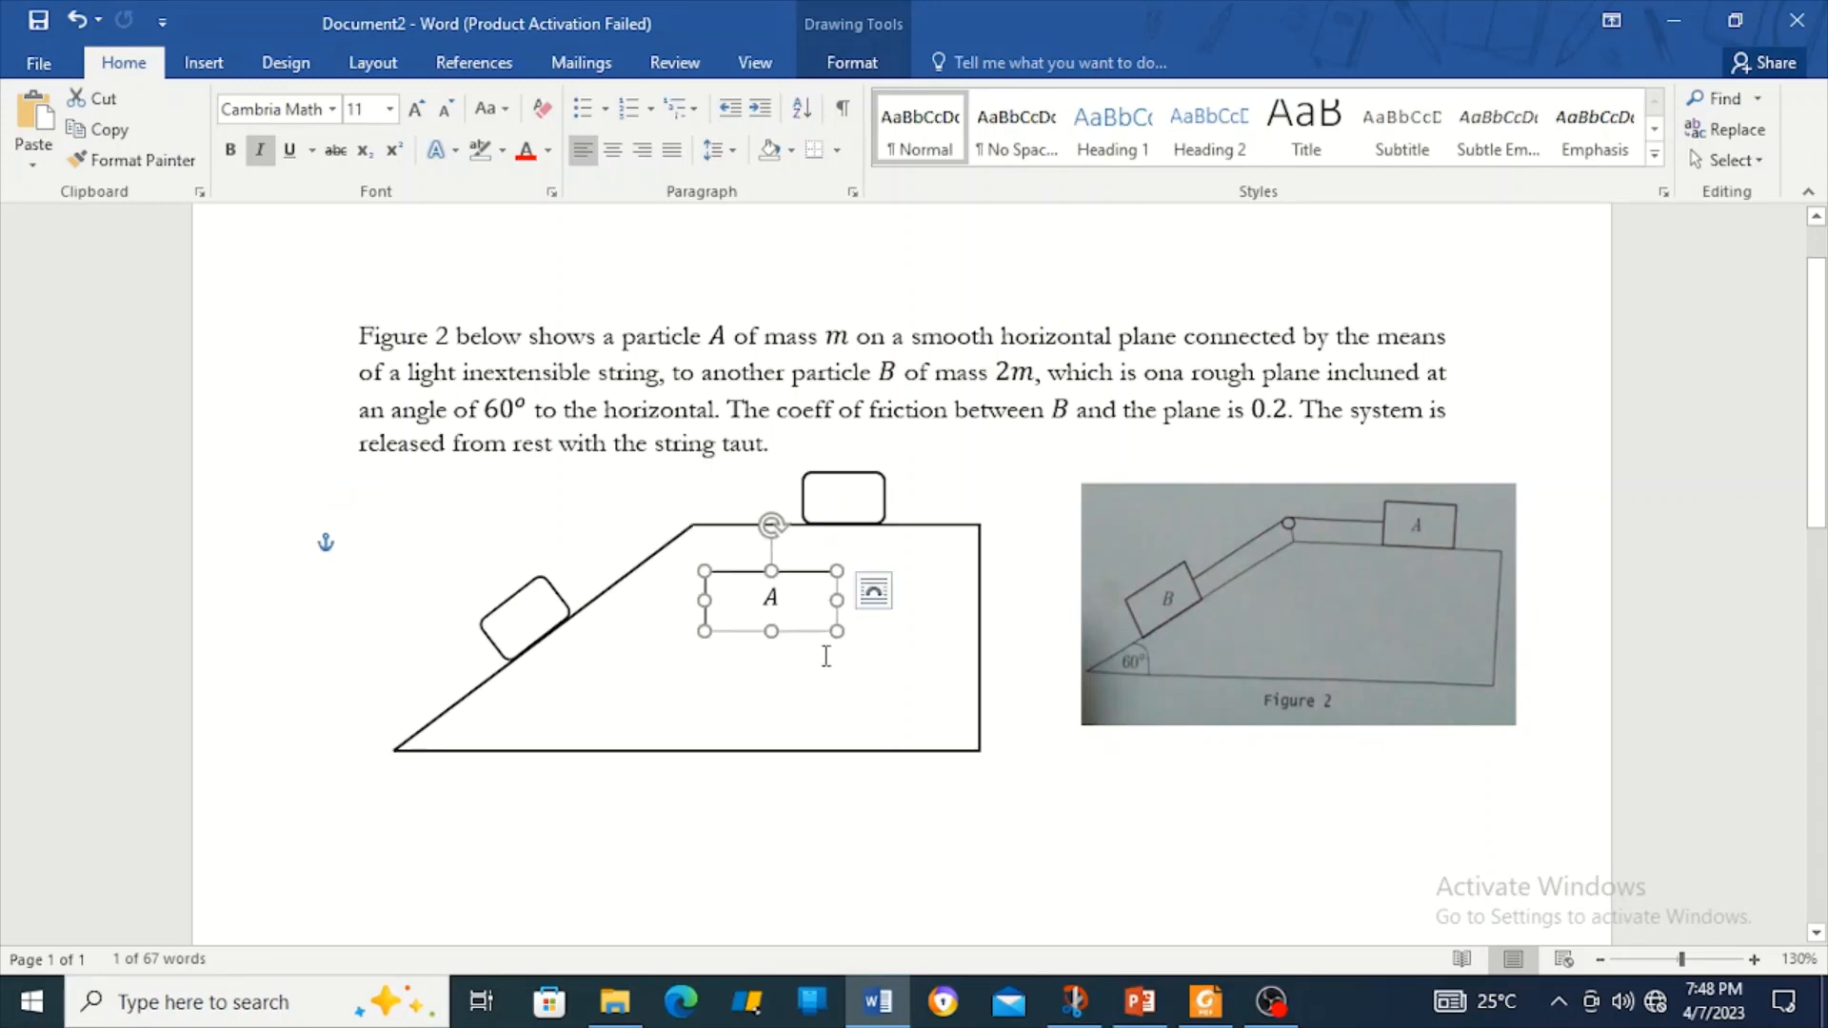
pyautogui.click(830, 648)
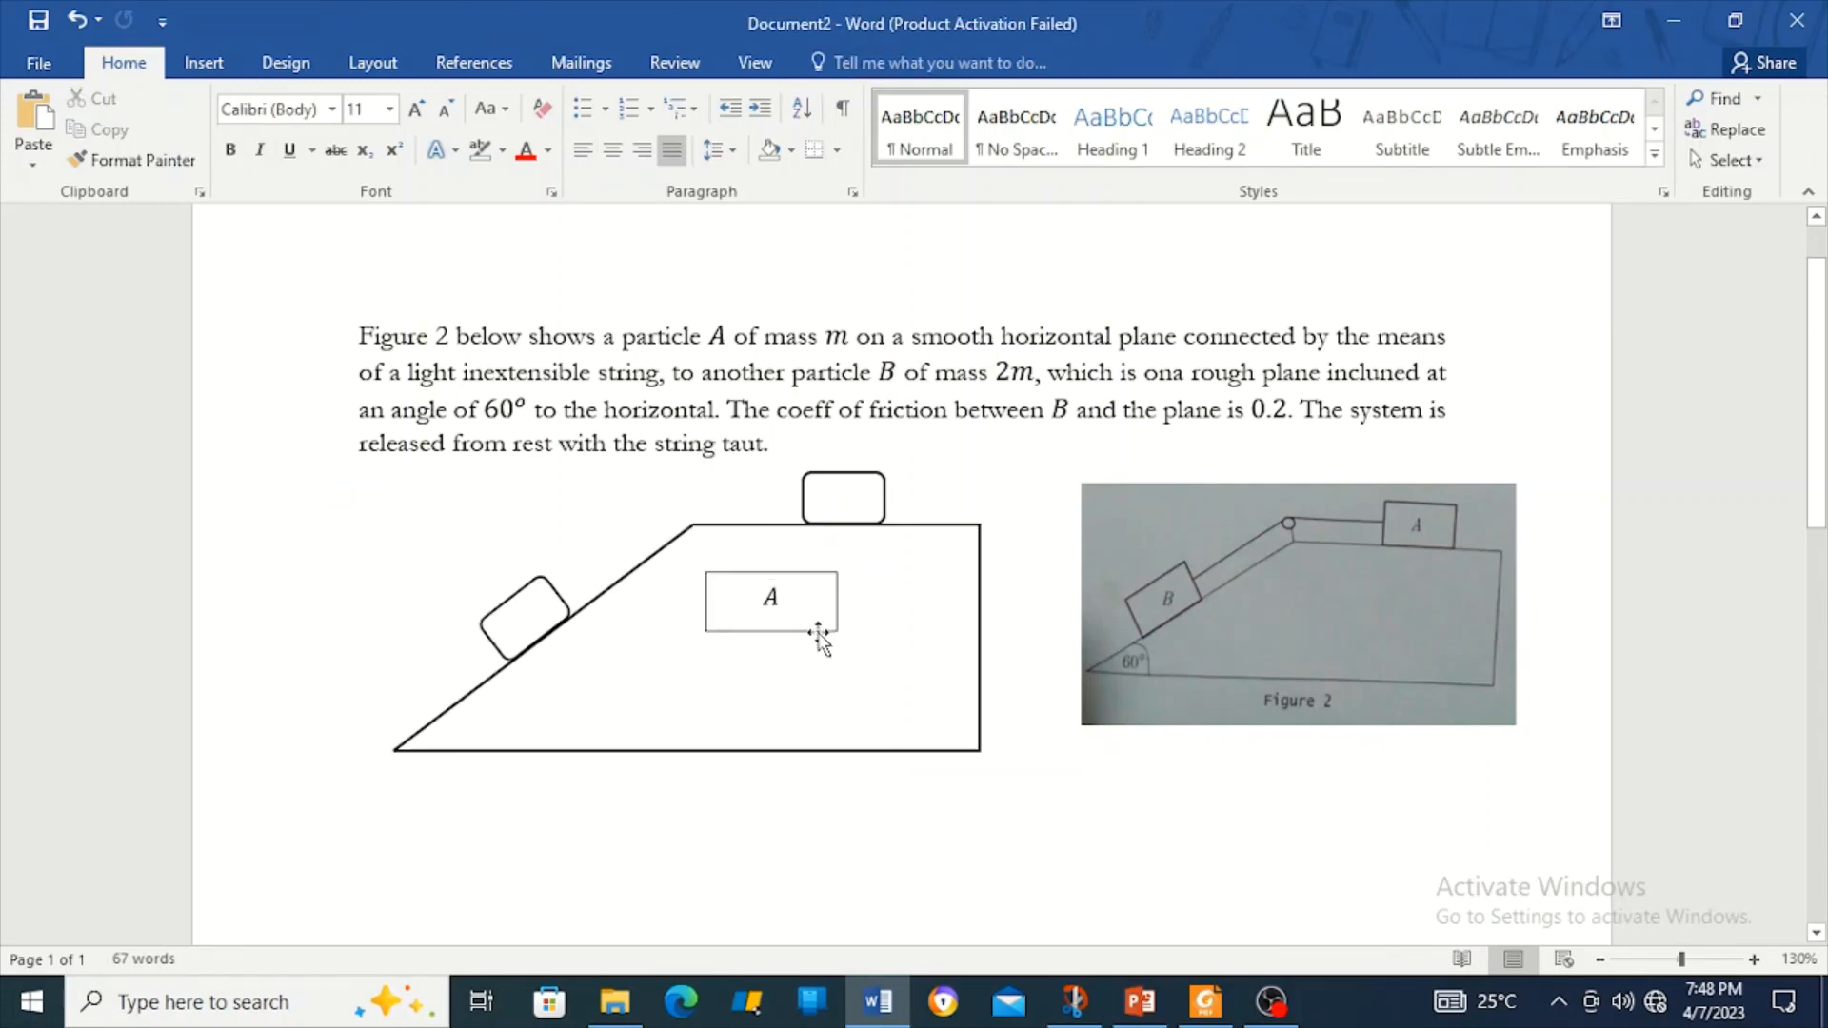
# Remove the fill and outline from the A label's text box.
pyautogui.rightClick(818, 636)
pyautogui.click(907, 710)
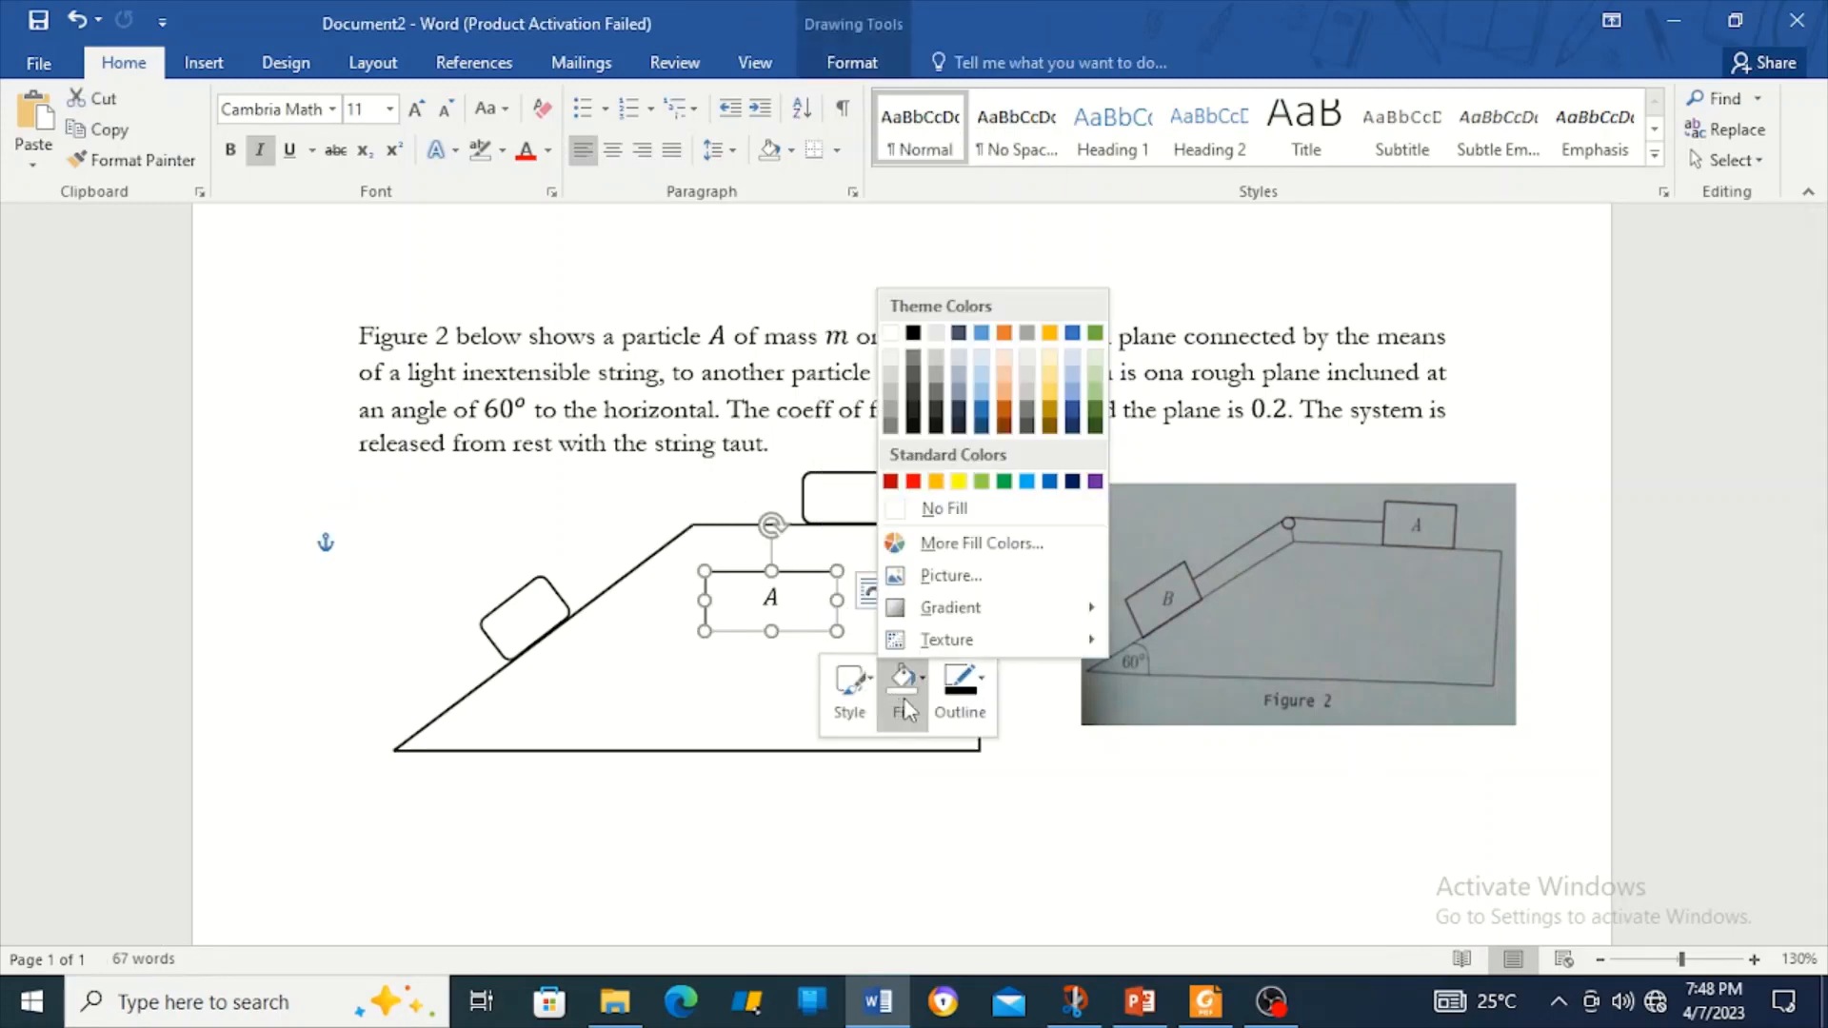
pyautogui.click(942, 508)
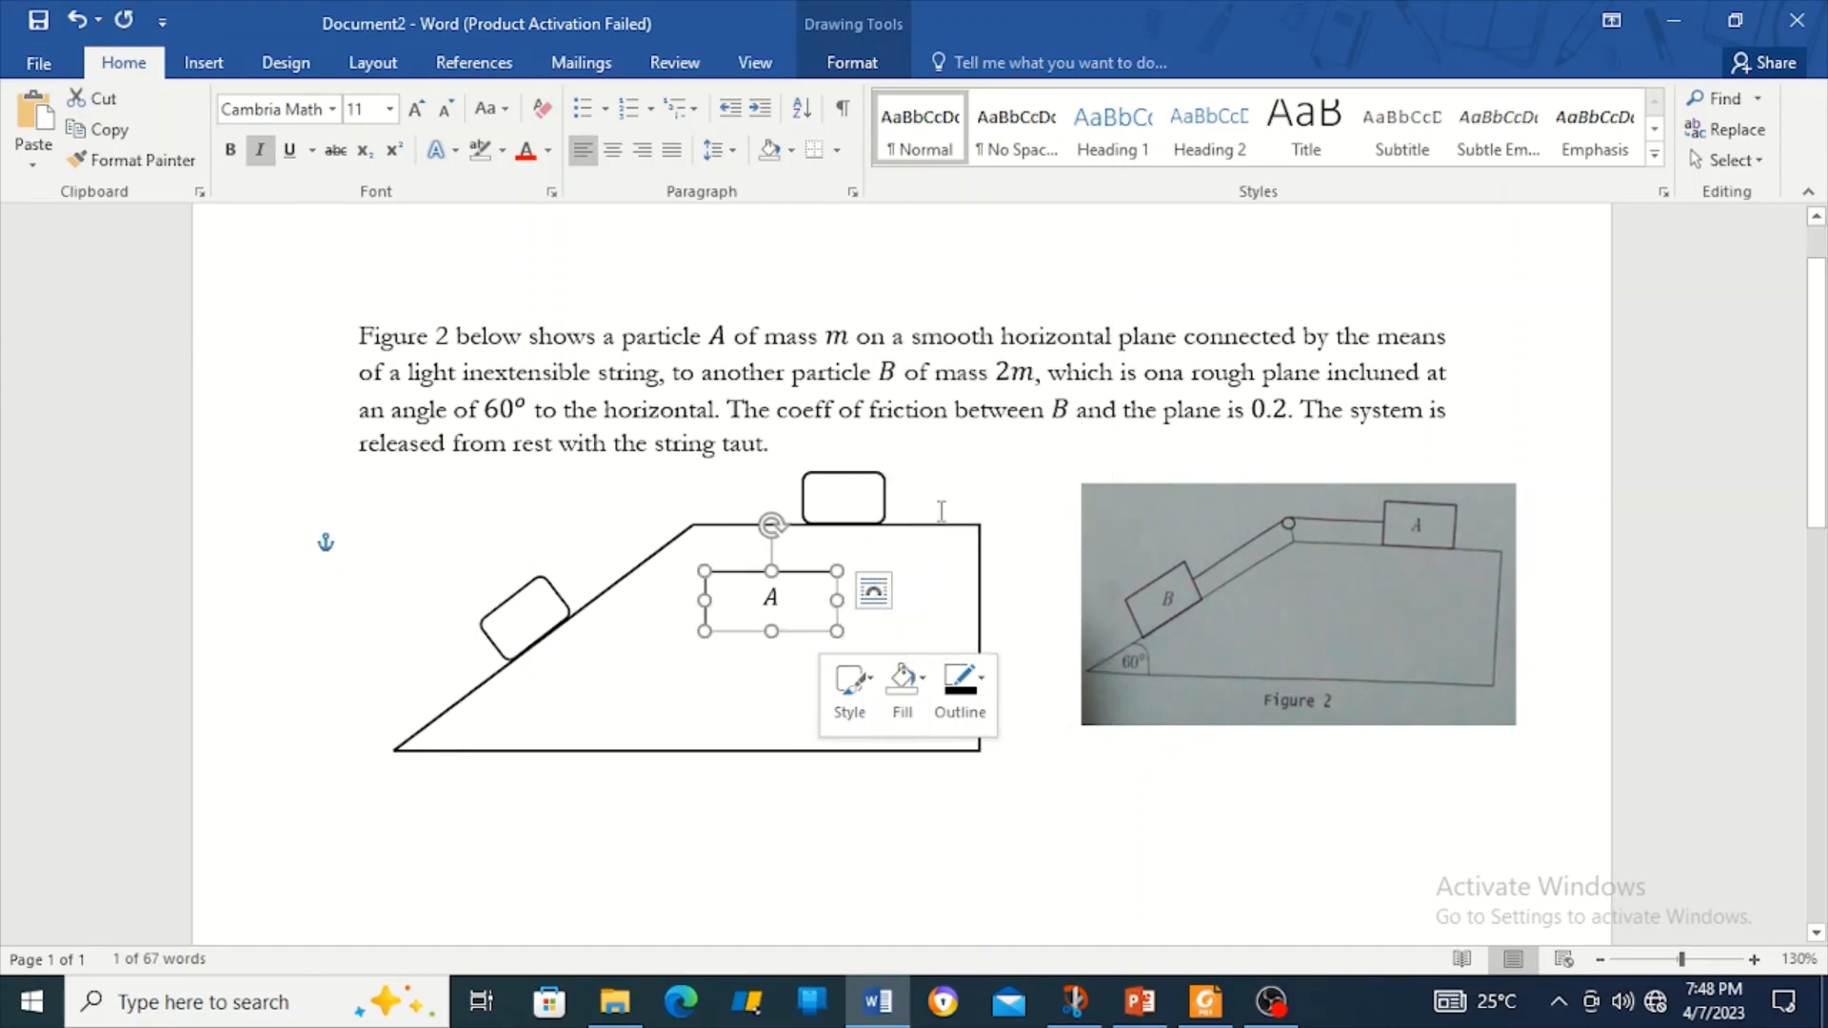
pyautogui.click(975, 680)
pyautogui.click(983, 544)
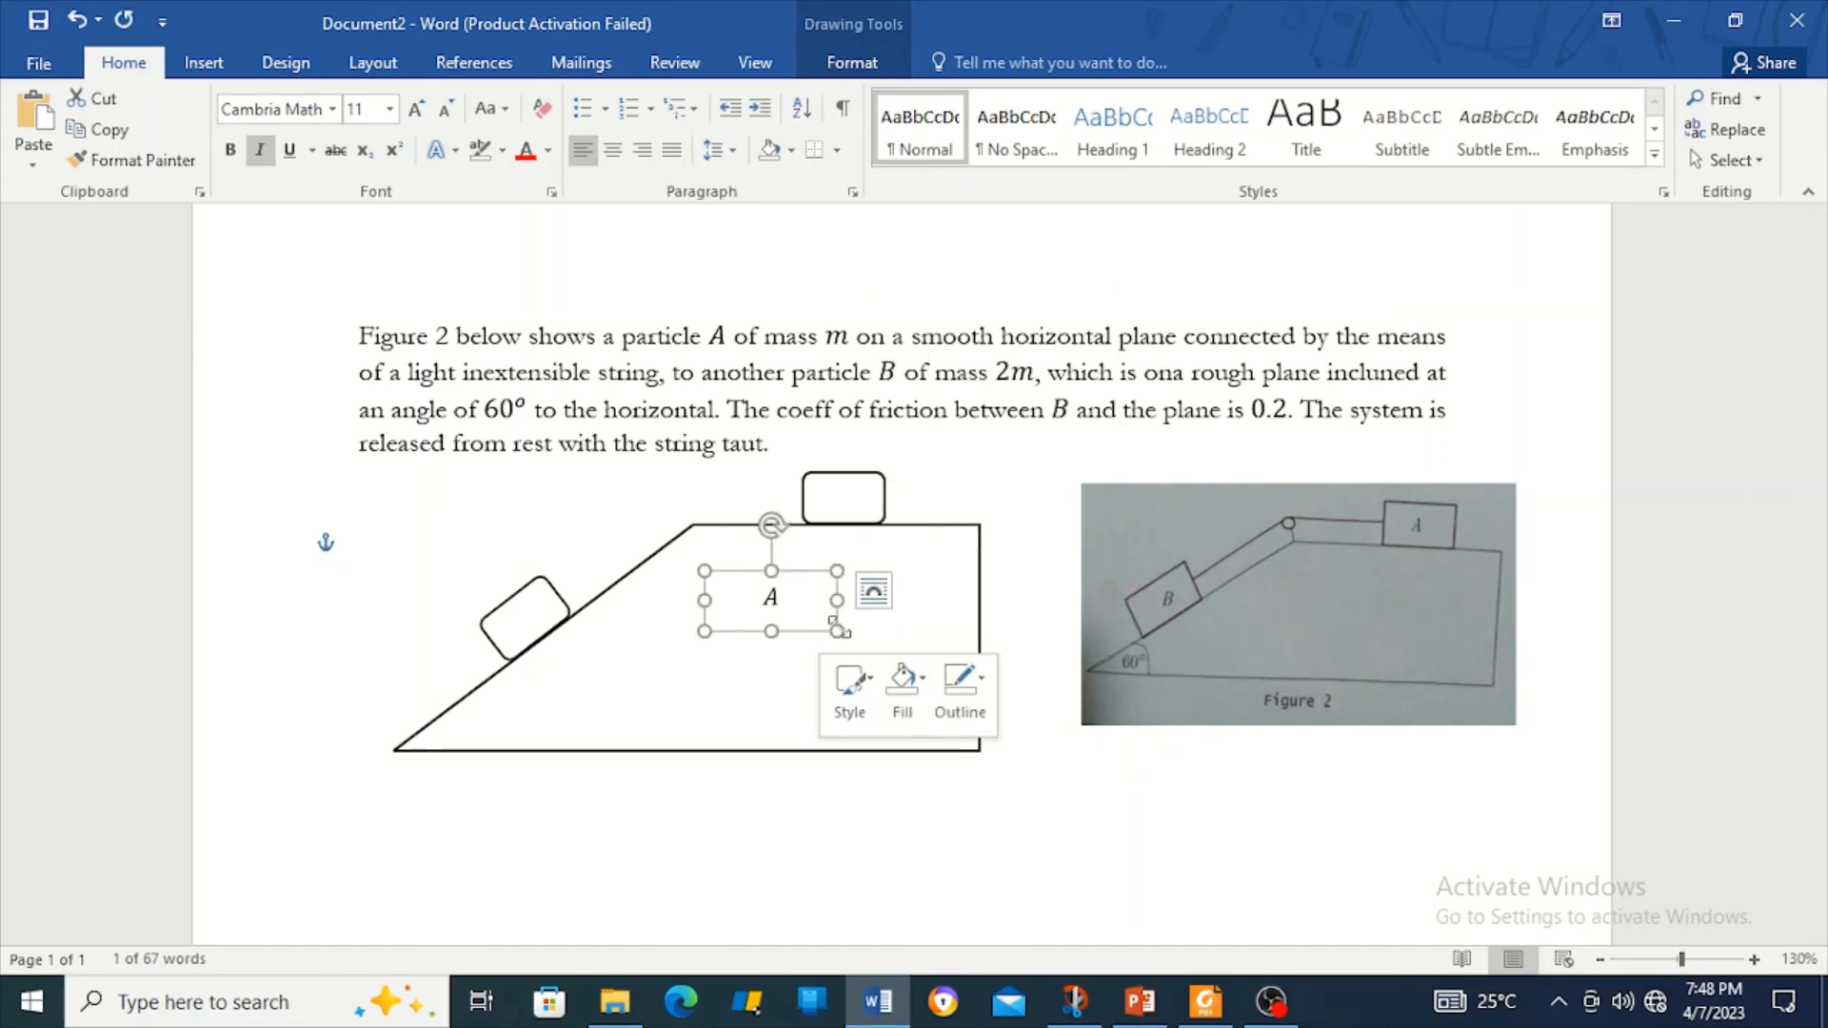
# Place the A label on the top block and group it with the incline drawing.
pyautogui.moveTo(798, 638); pyautogui.dragTo(867, 538)
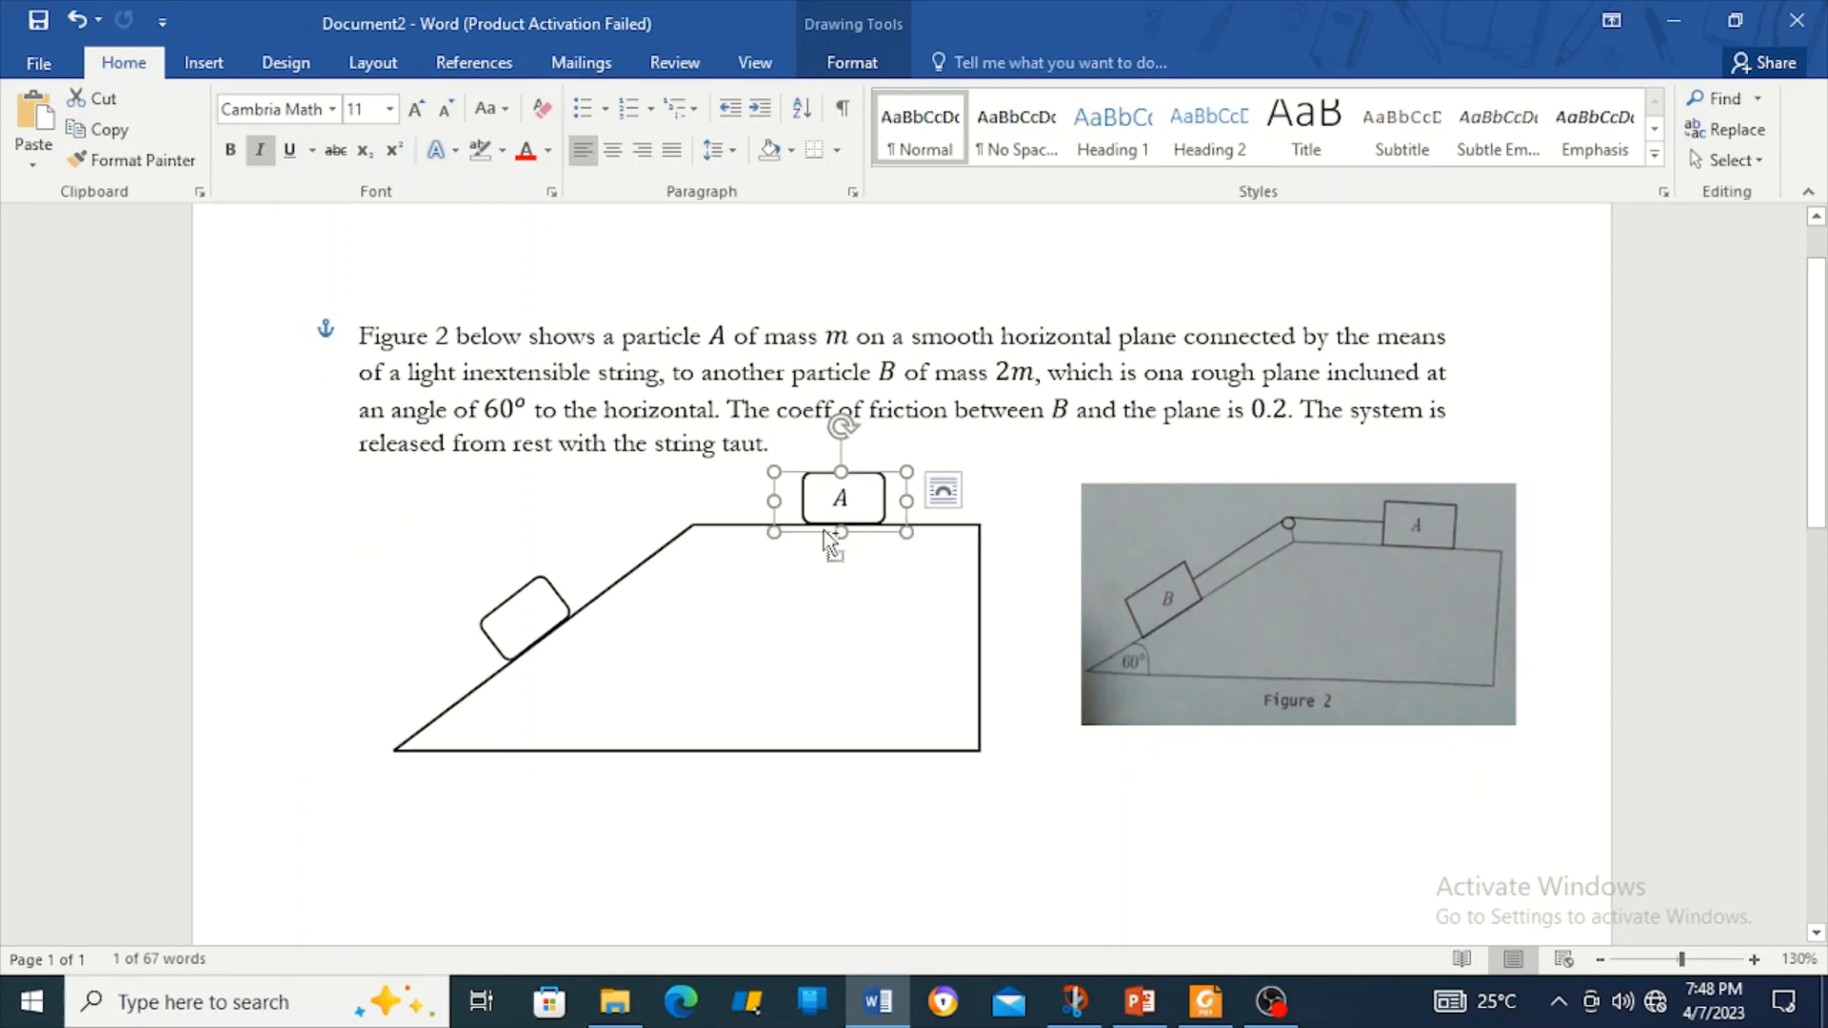
pyautogui.click(723, 526)
pyautogui.rightClick(721, 523)
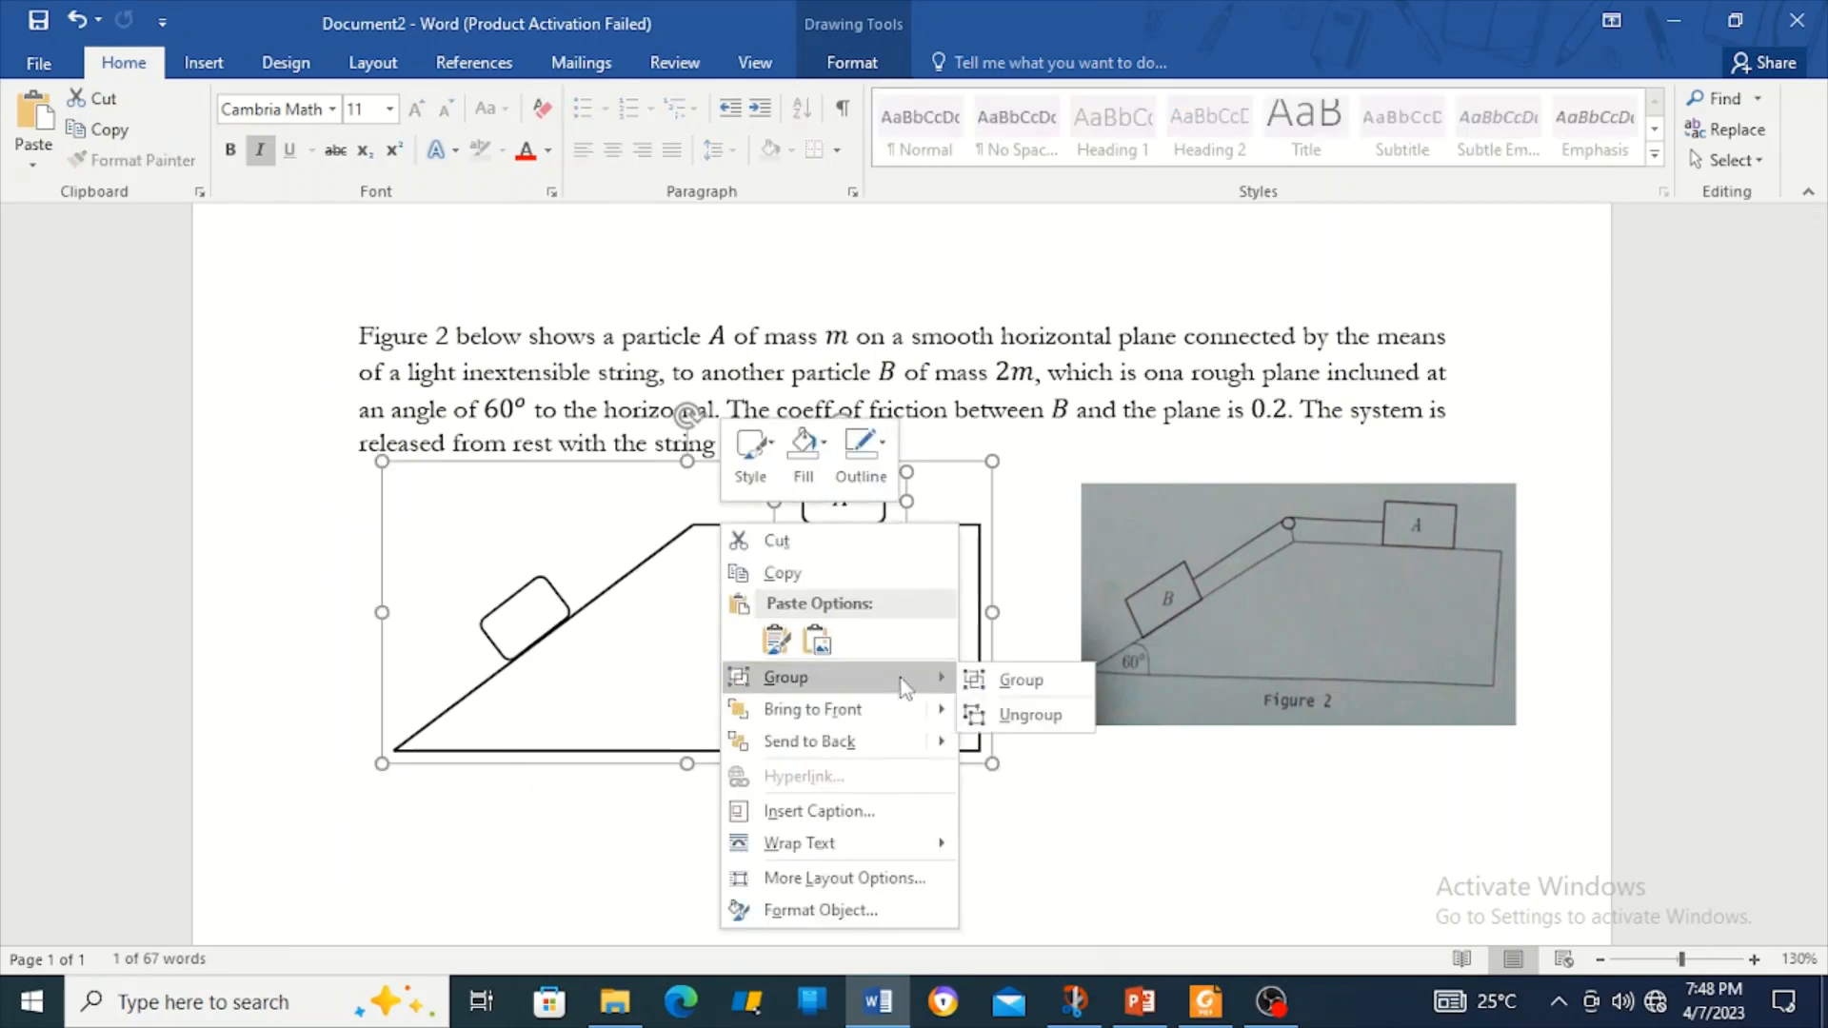
pyautogui.click(1034, 687)
# Paste a duplicate of the A label and start editing its equation.
pyautogui.click(853, 512)
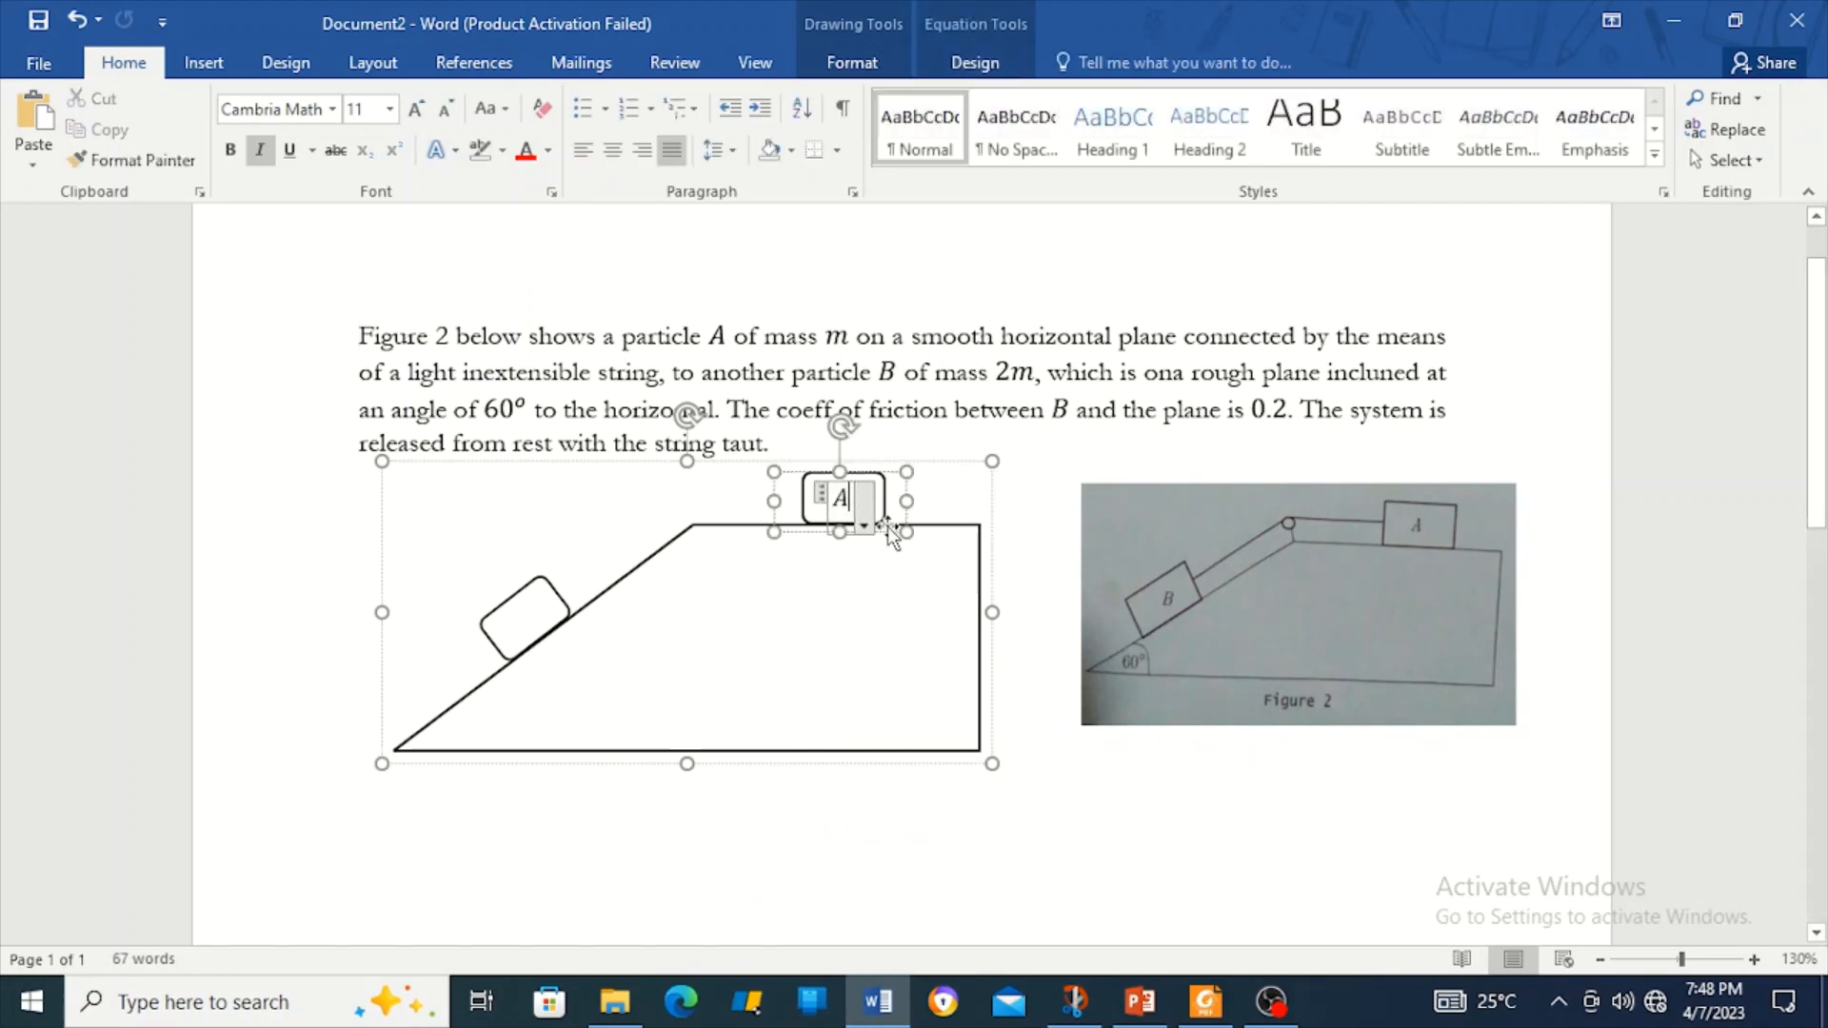
pyautogui.click(889, 534)
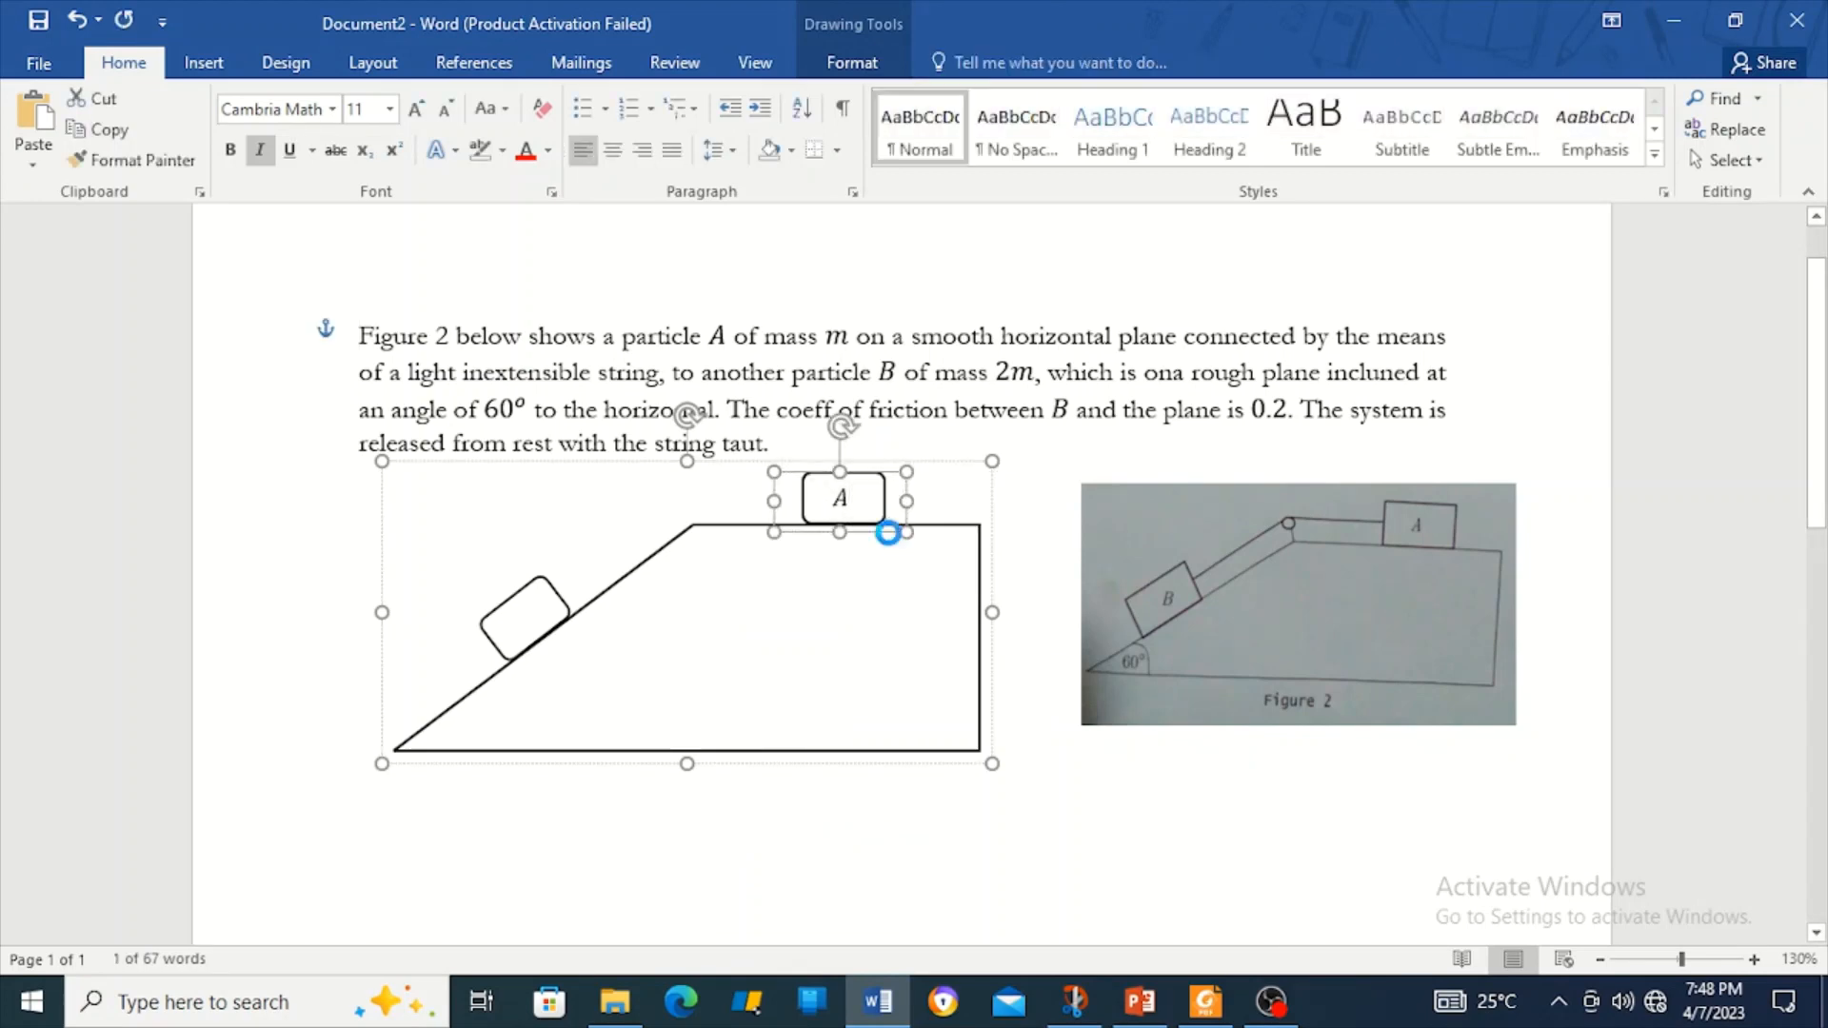
pyautogui.hotkey('ctrl', 'v')
pyautogui.click(461, 495)
# Change the copied label to B and position it on the inclined block.
pyautogui.press('BackSpace')
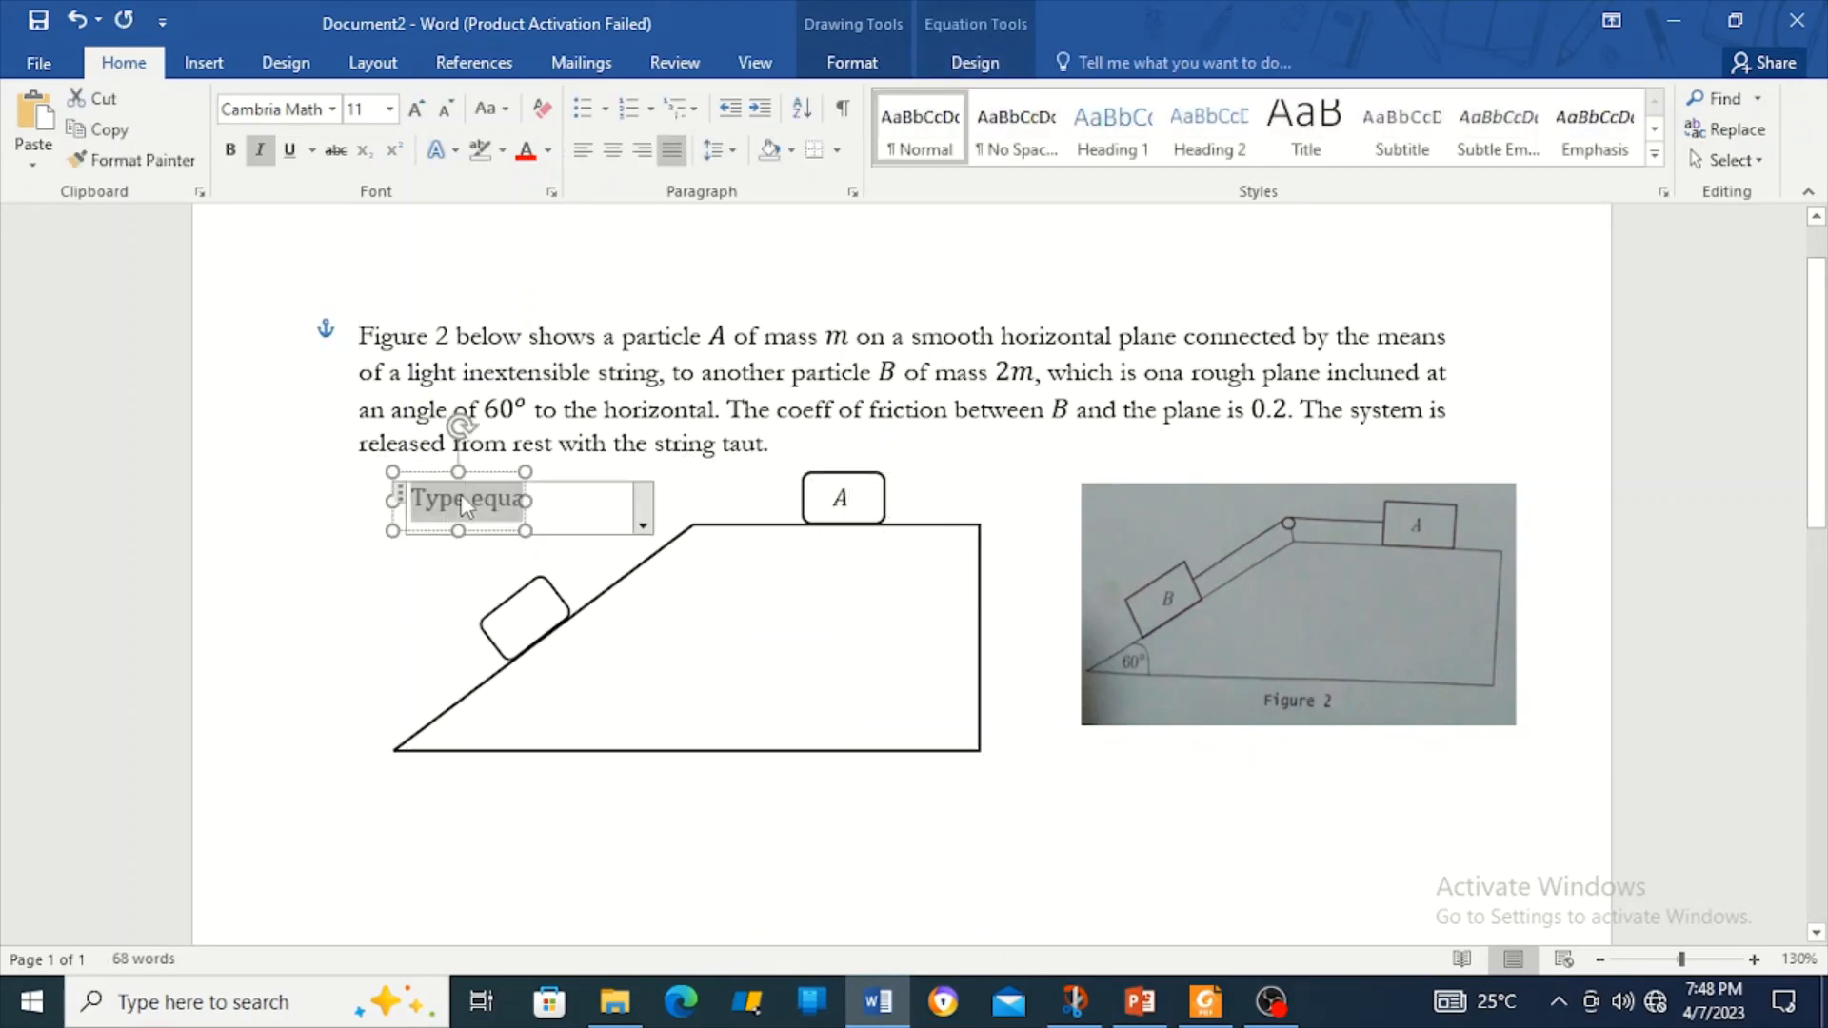
pyautogui.write('B')
pyautogui.moveTo(508, 530); pyautogui.dragTo(571, 650)
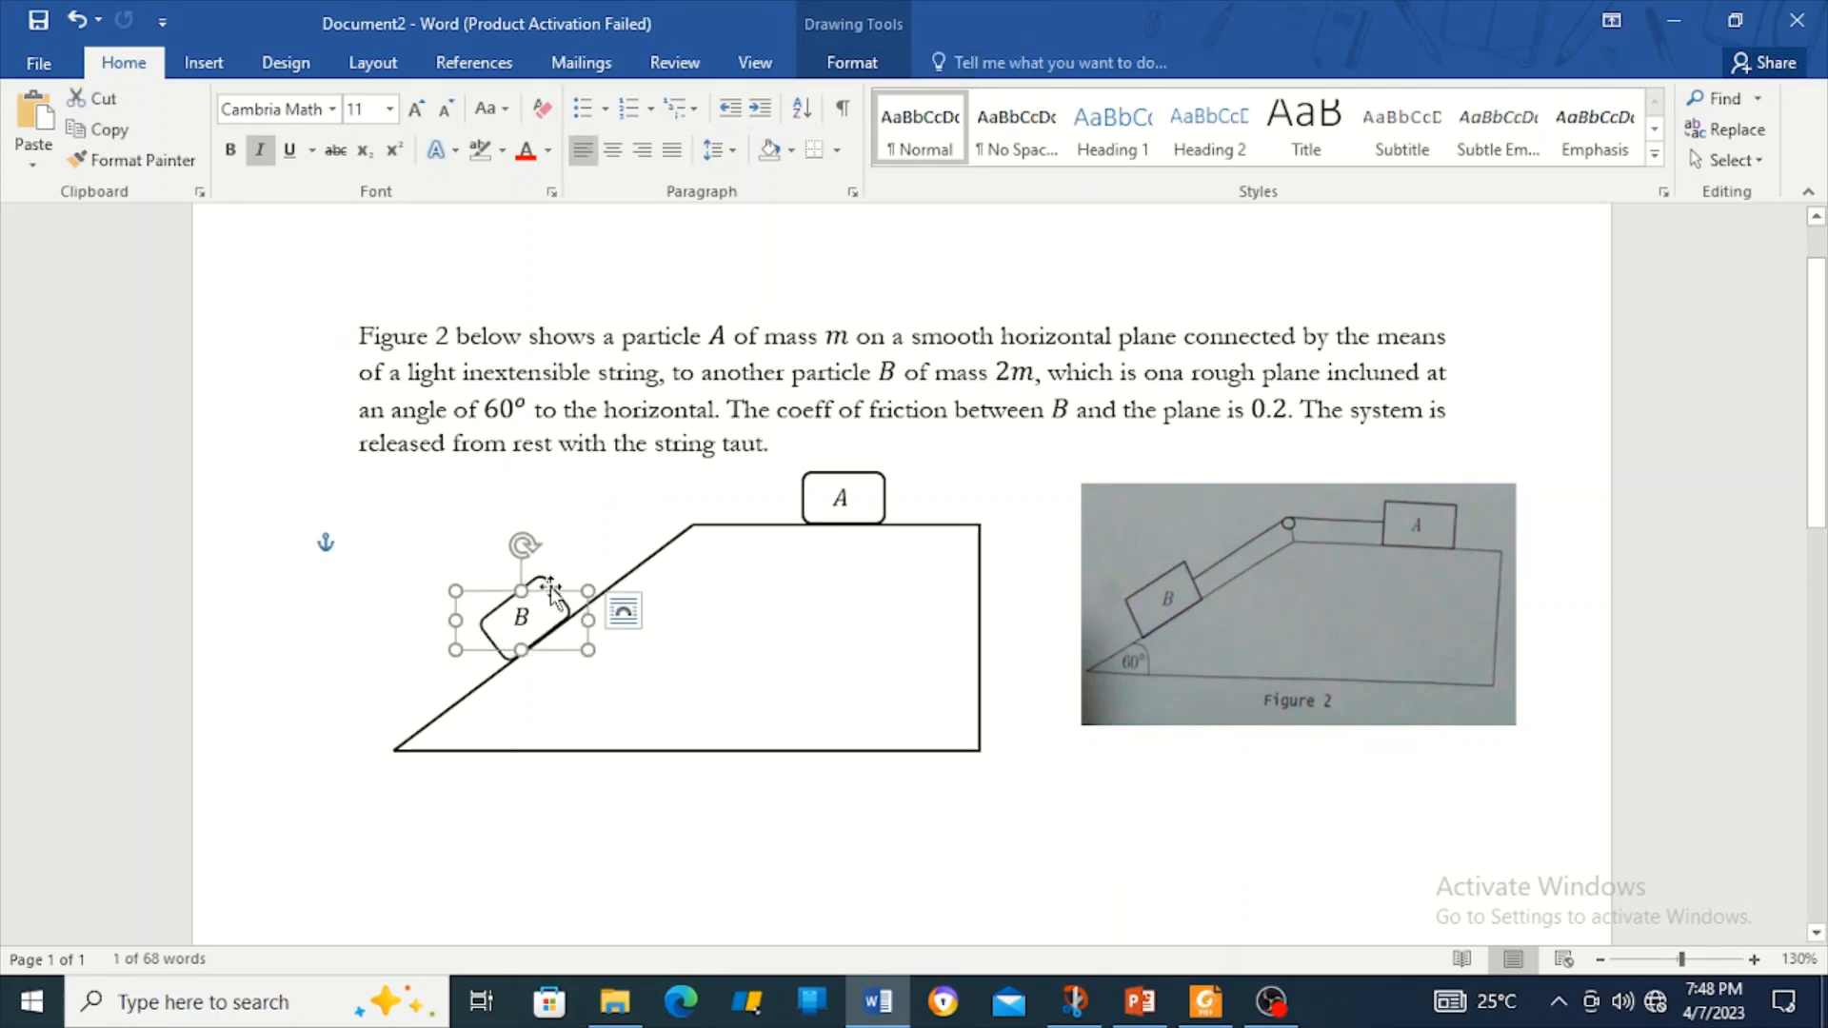
pyautogui.press('Right')
pyautogui.press('Right')
pyautogui.press('Down')
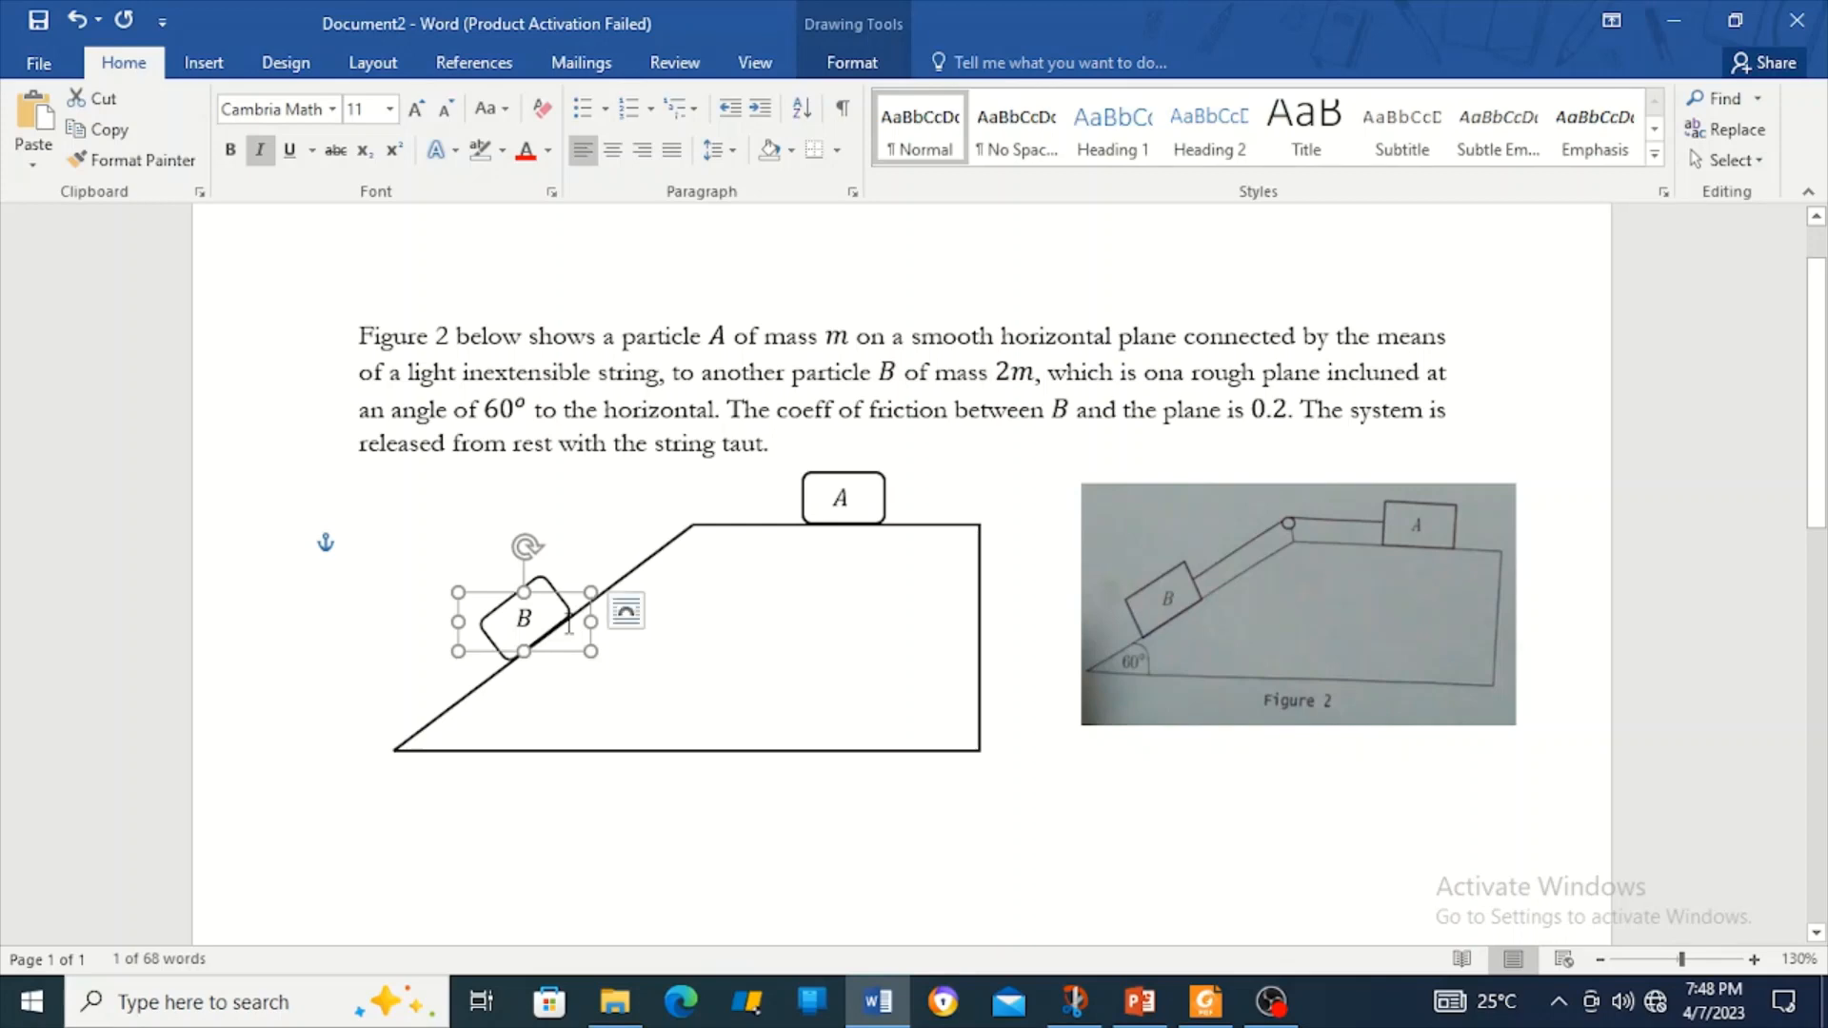
# Group the B label with the incline drawing.
pyautogui.keyDown('shift'); pyautogui.click(776, 547); pyautogui.keyUp('shift')
pyautogui.rightClick(774, 536)
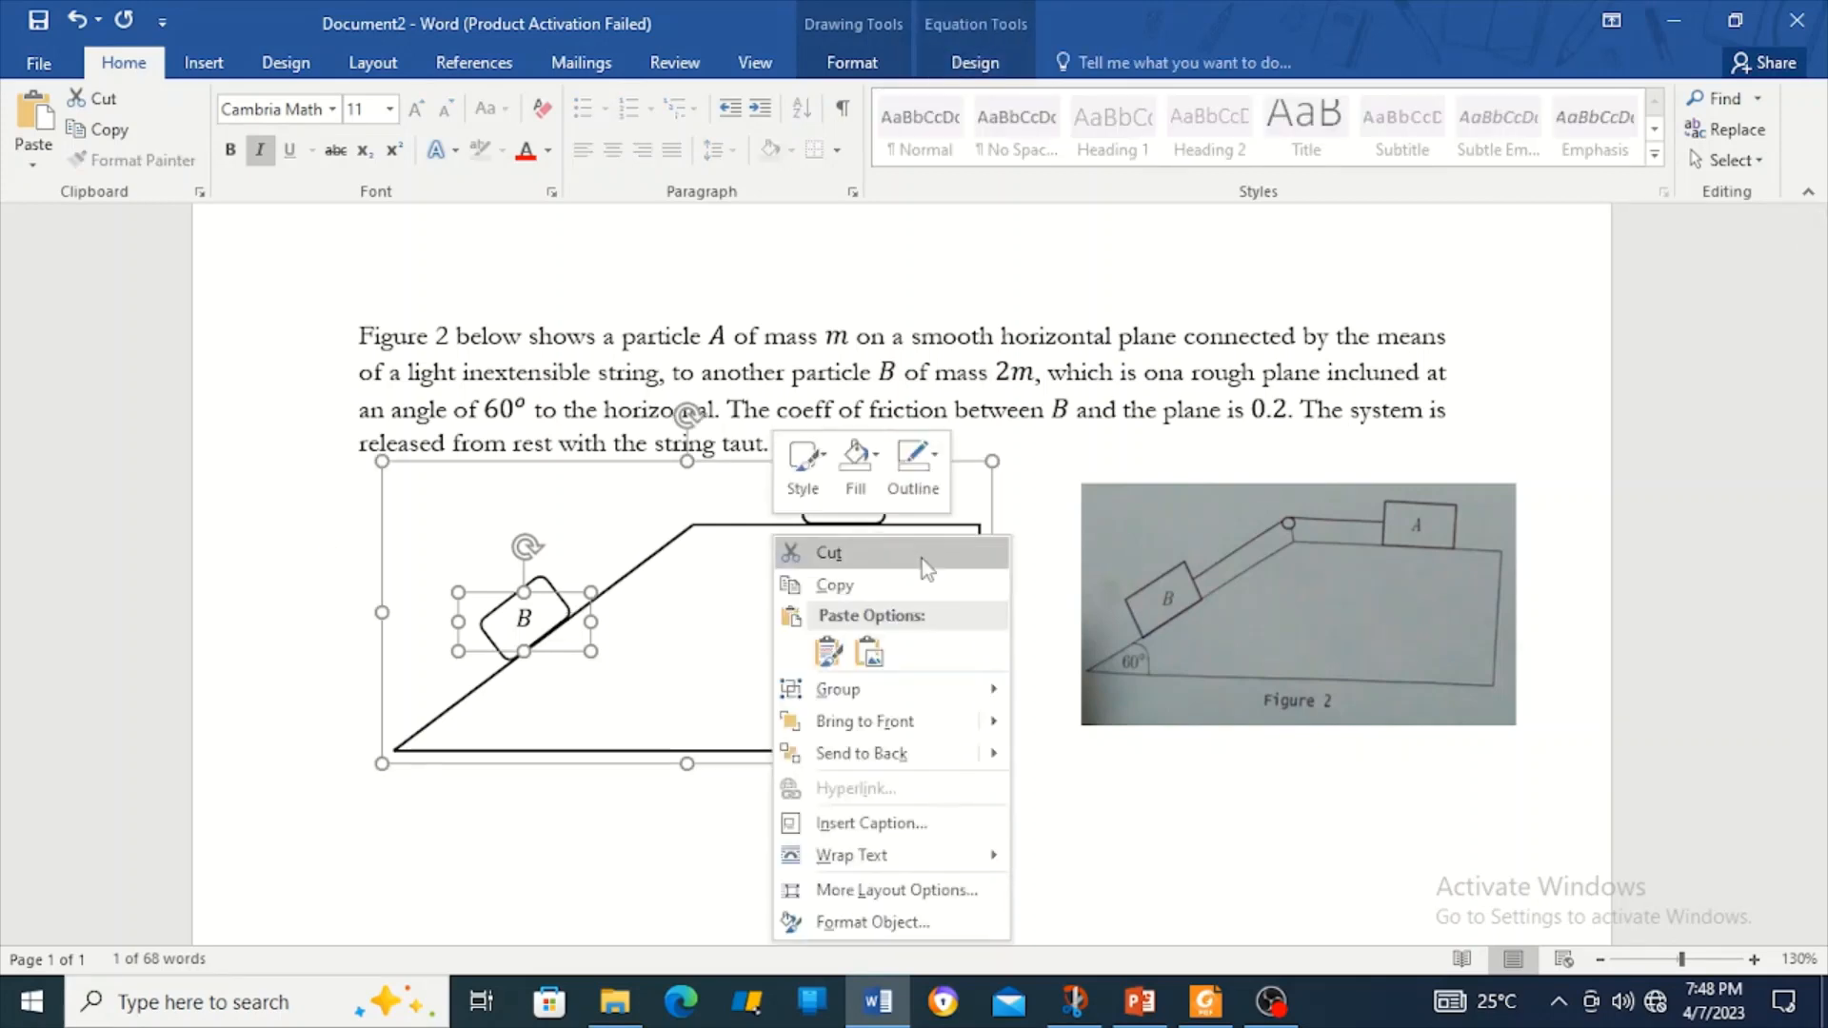
pyautogui.moveTo(855, 687)
pyautogui.click(1073, 692)
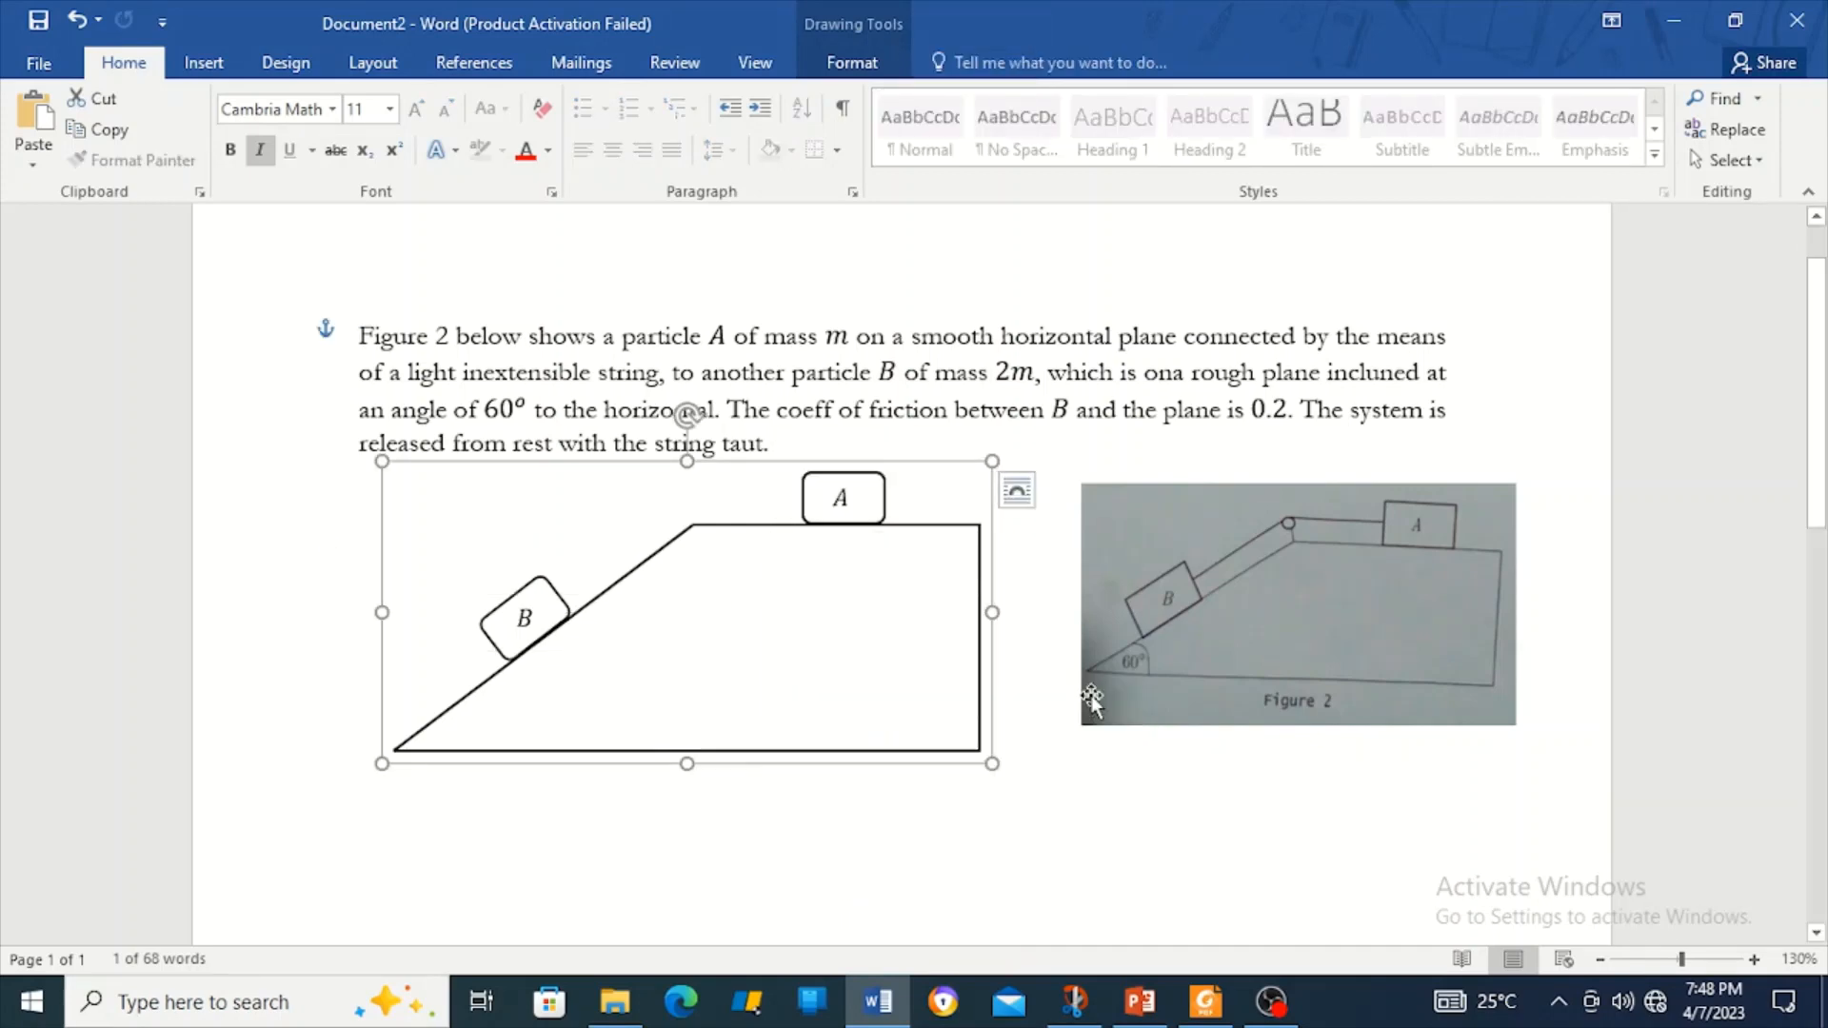